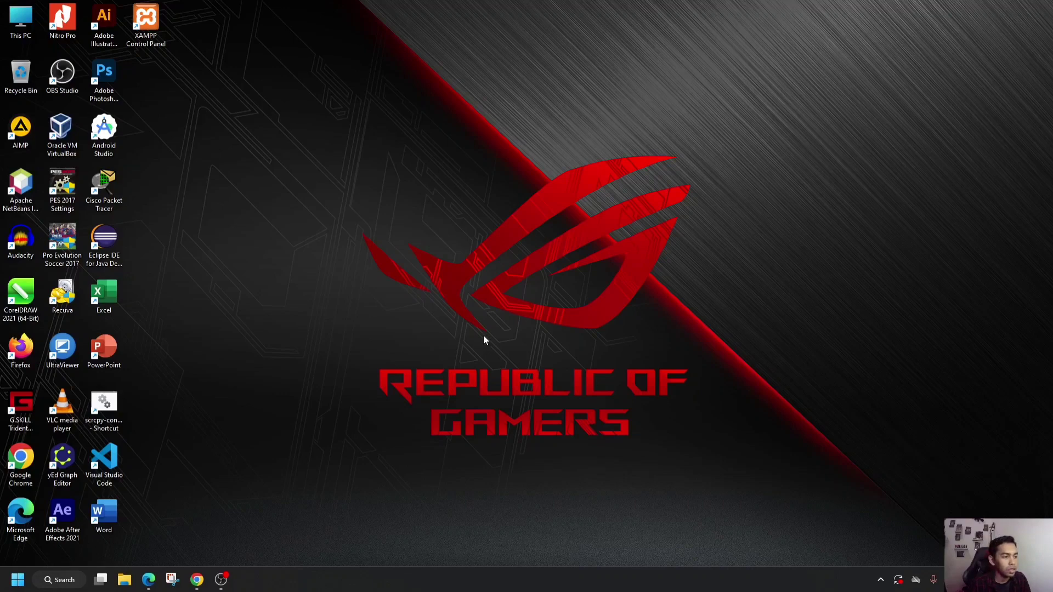
- Review the Tugas 3 network assignment in Chrome and switch to Cisco Packet Tracer
left_click(197, 580)
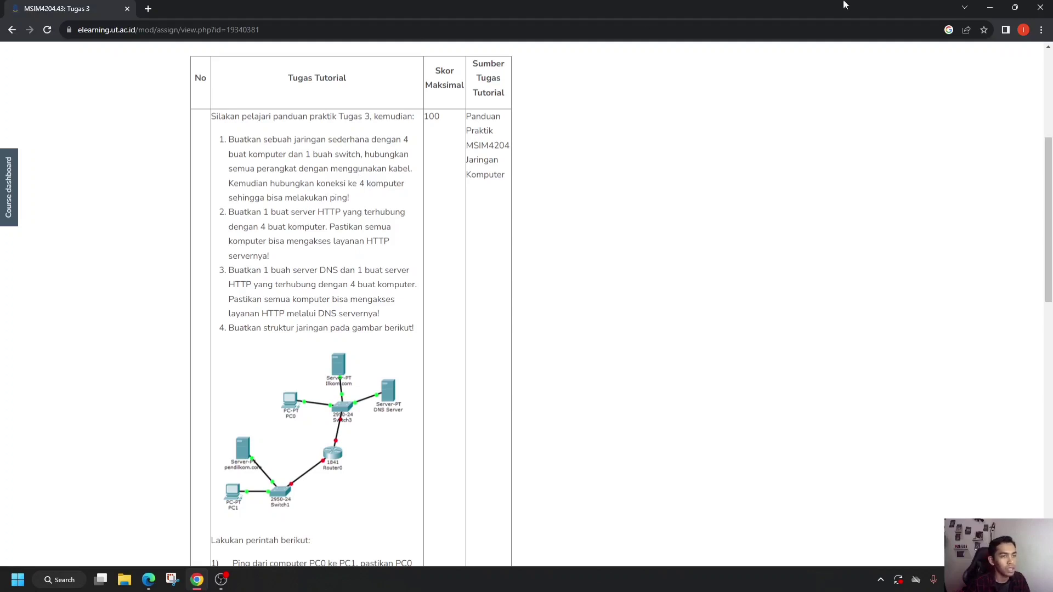
left_click(989, 7)
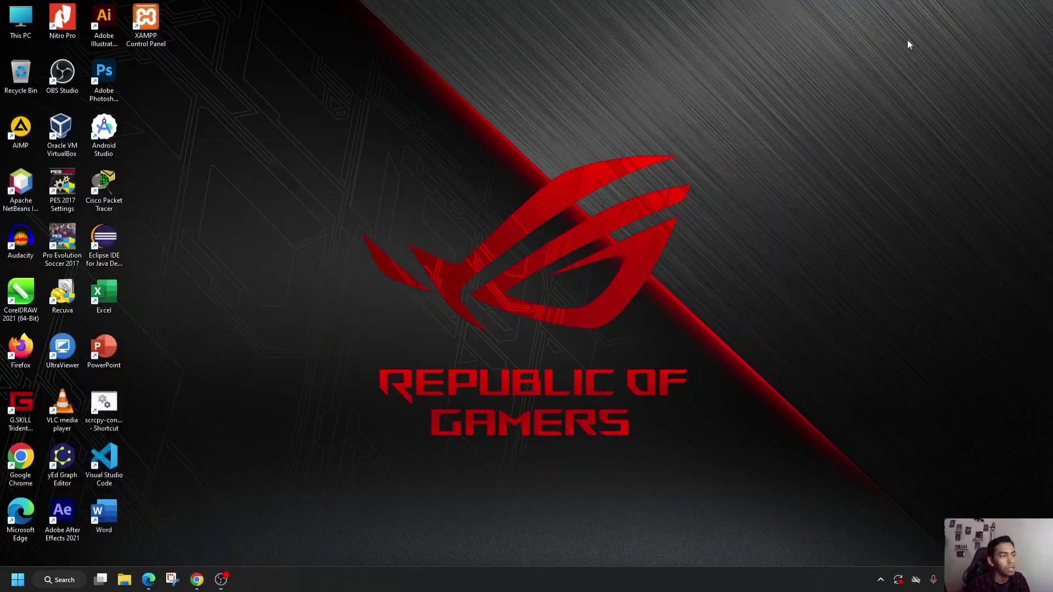
double_click(112, 184)
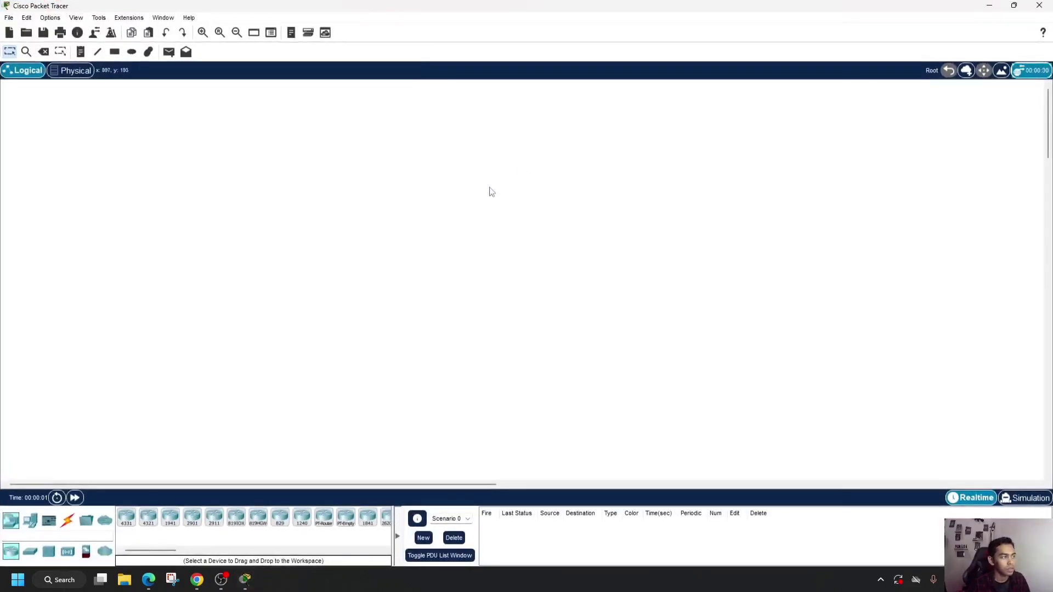
- Place four PCs in a horizontal row in the lower half of the logical workspace
left_click(31, 520)
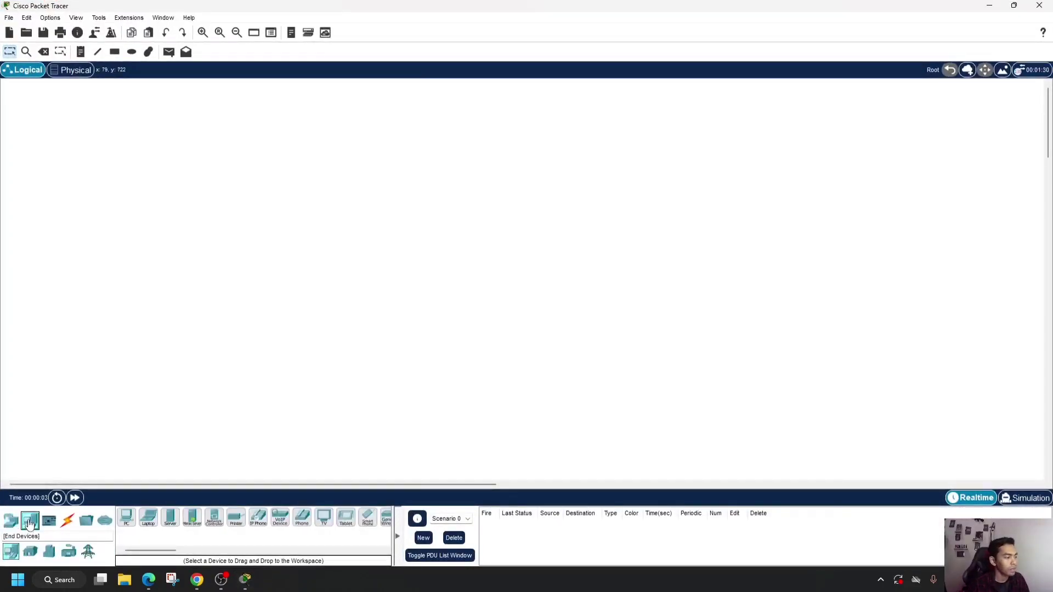
left_click(126, 518)
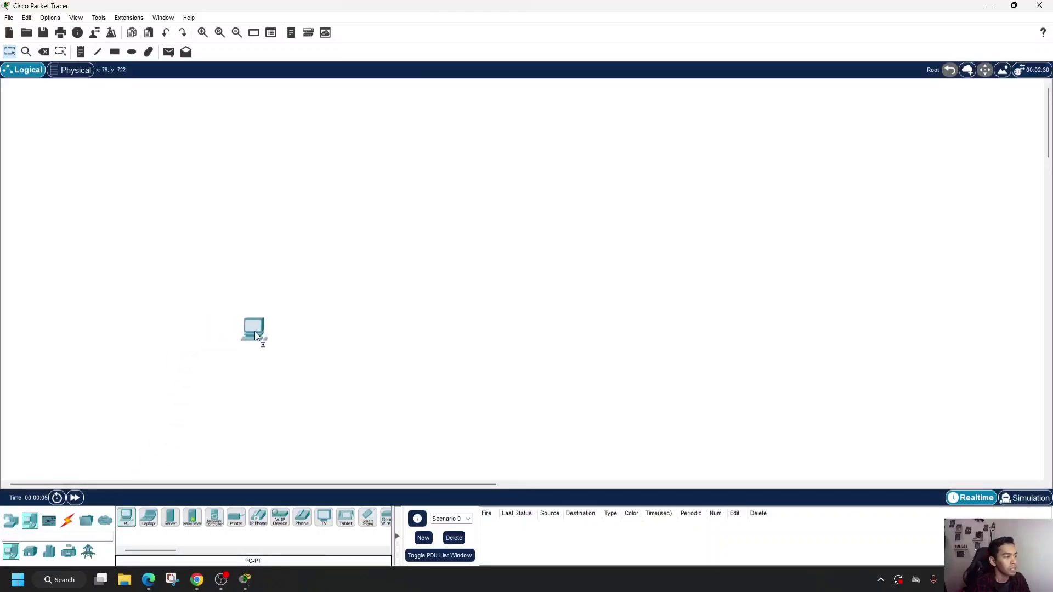
left_click(268, 338)
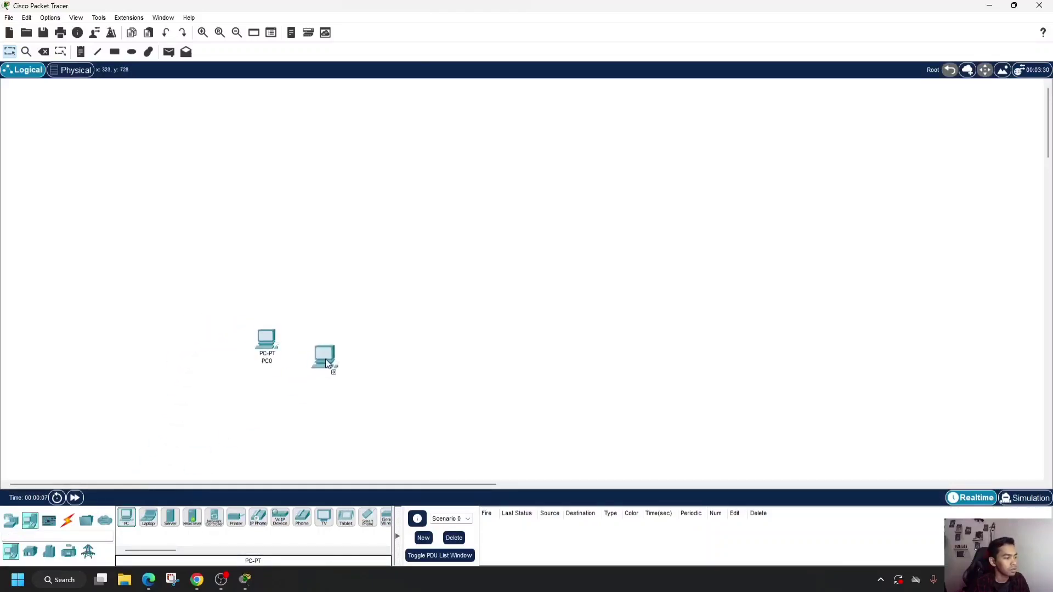
left_click(351, 344)
left_click(126, 518)
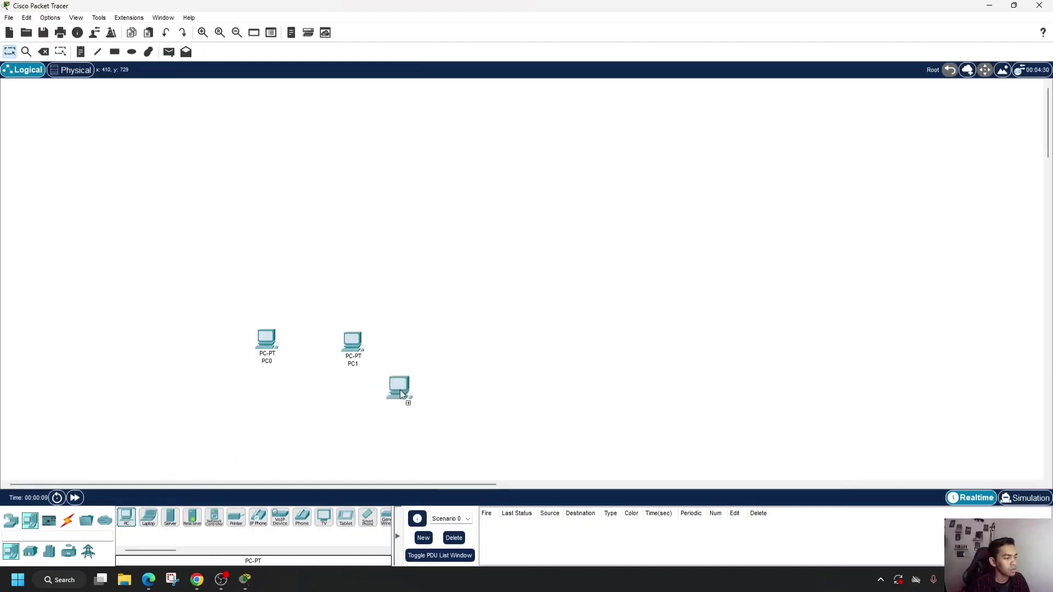
left_click(443, 353)
left_click(126, 518)
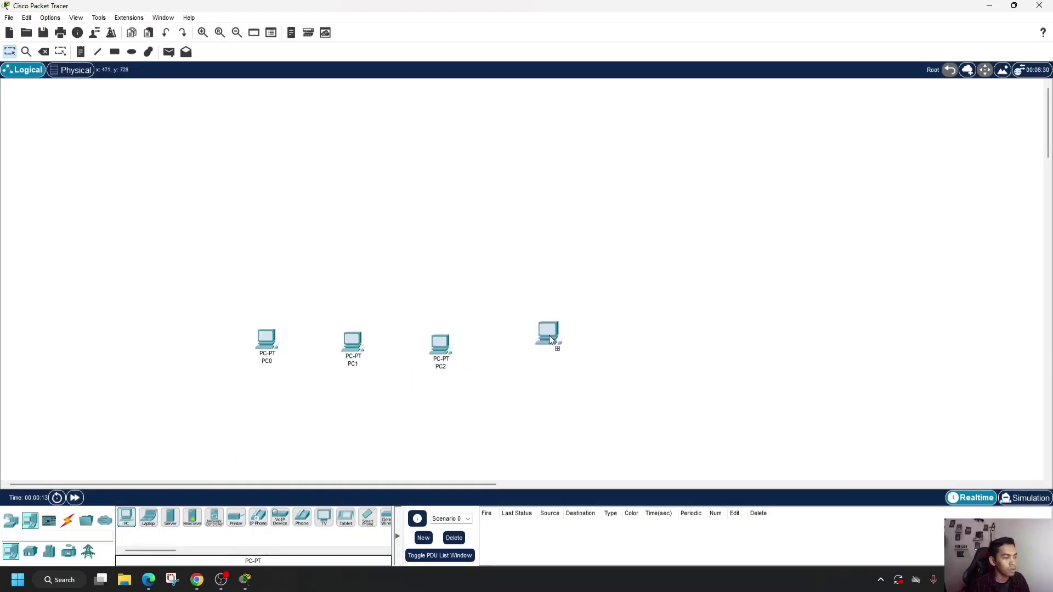
left_click(551, 337)
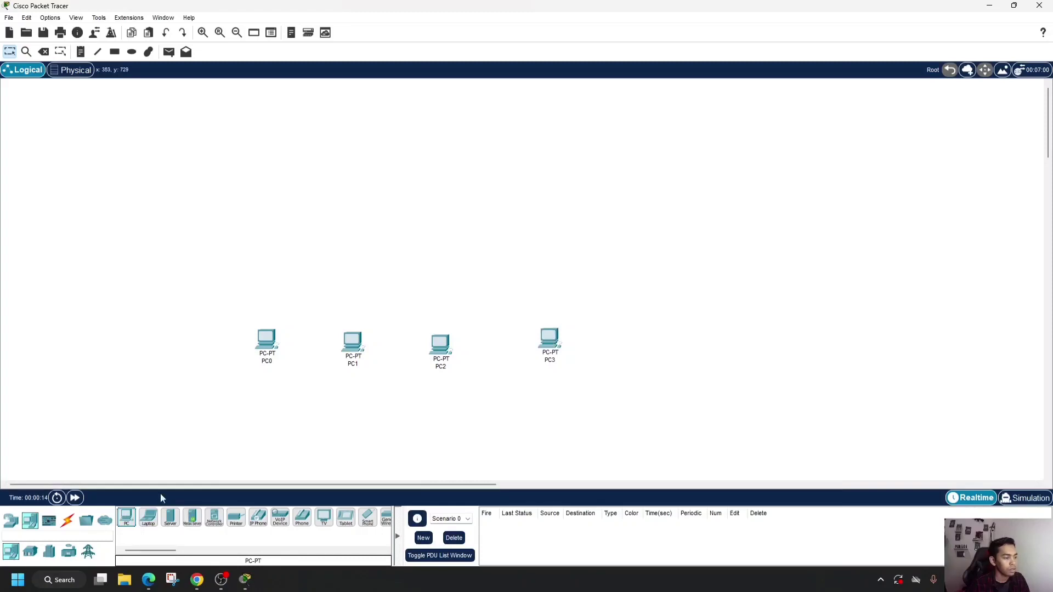
- Place one 2960 switch centrally above the row of PCs
left_click(11, 520)
left_click(30, 552)
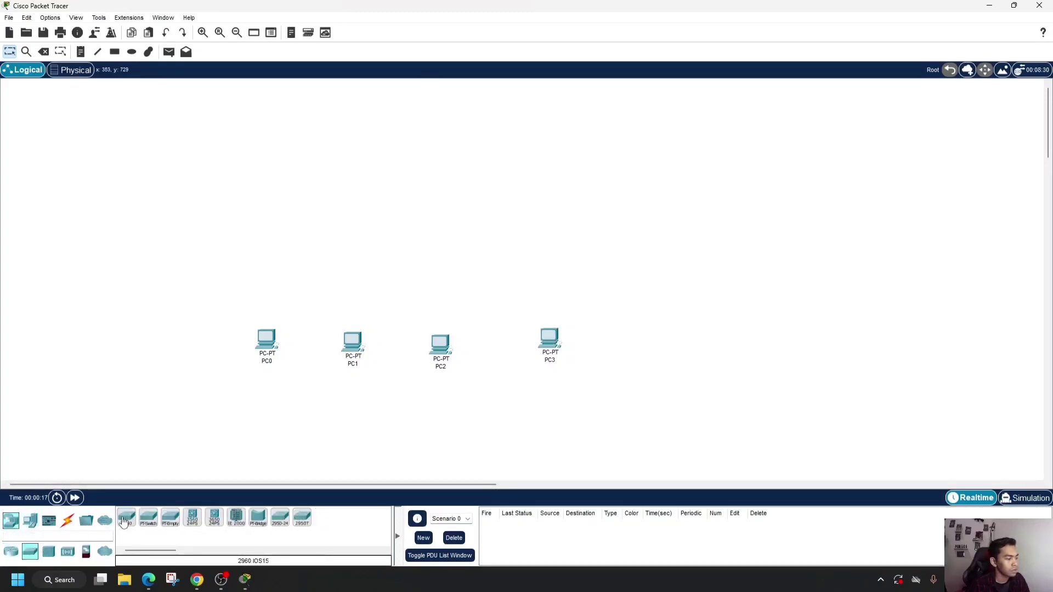
left_click(126, 519)
left_click(410, 248)
- Connect PC0's FastEthernet0 port to FastEthernet0/1 on the switch with a Copper Straight-Through cable
left_click(68, 520)
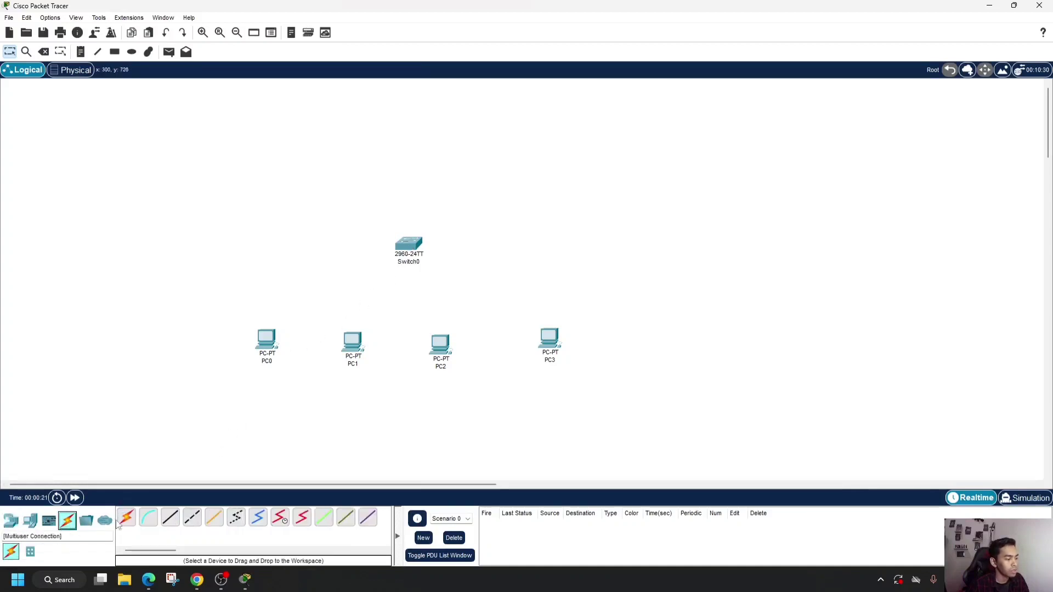
left_click(170, 518)
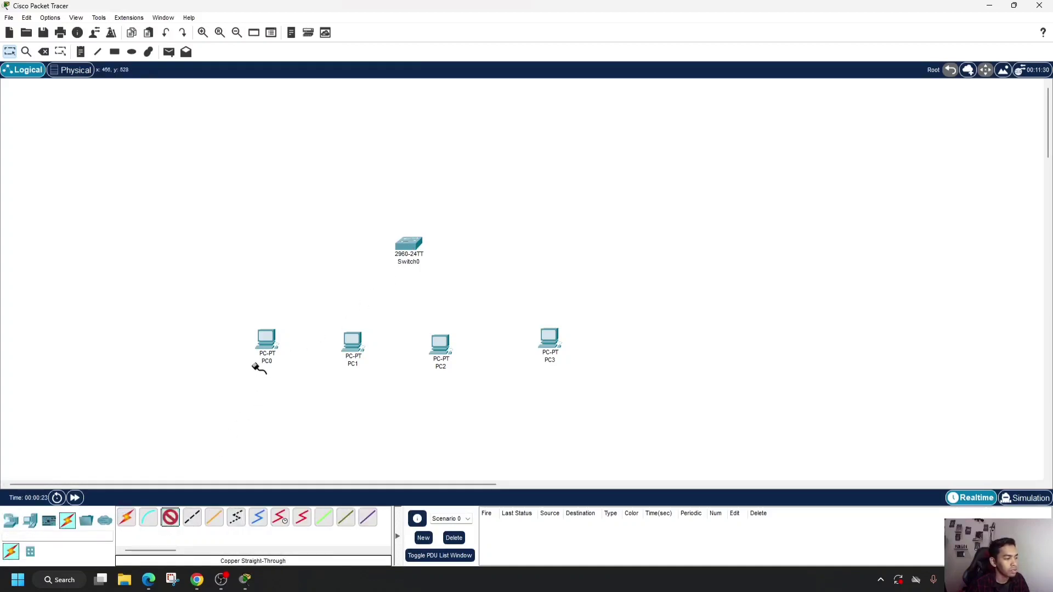
left_click(266, 340)
left_click(321, 384)
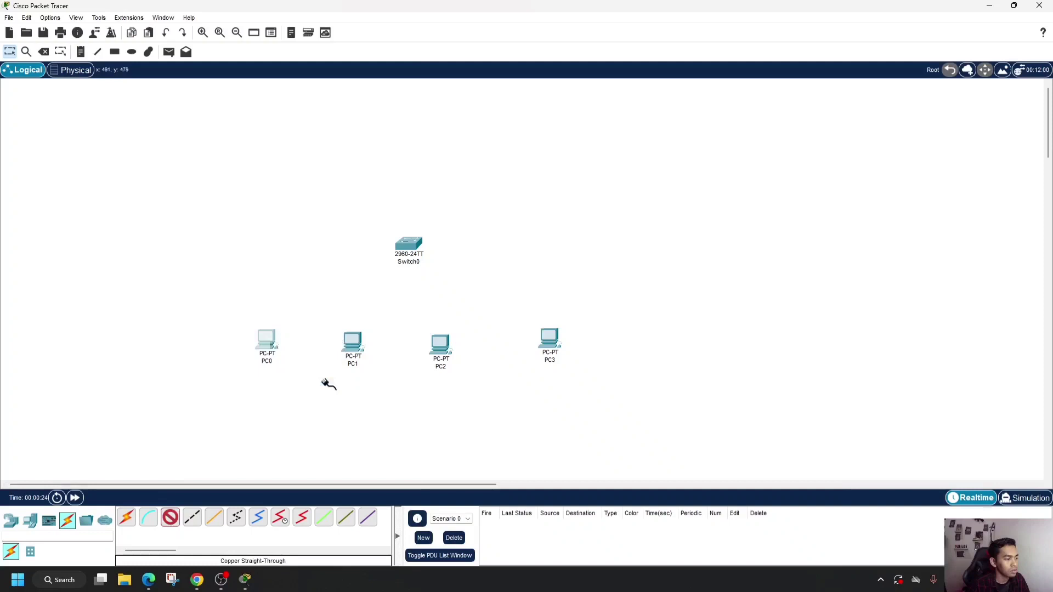
left_click(416, 248)
left_click(430, 266)
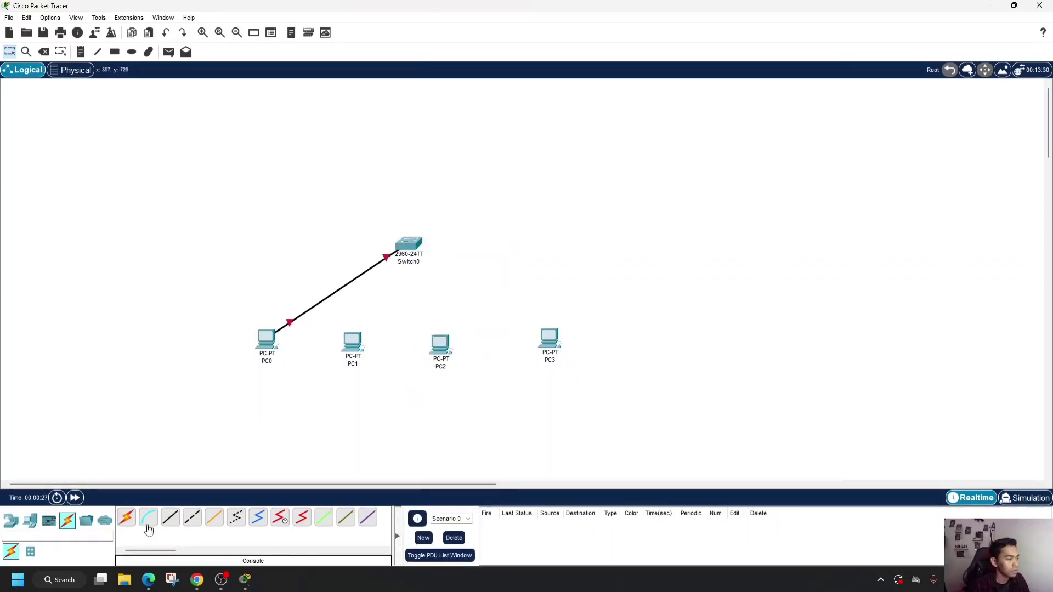
- Connect PC1's FastEthernet0 port to FastEthernet0/2 on the switch with a Copper Straight-Through cable
left_click(170, 518)
left_click(355, 348)
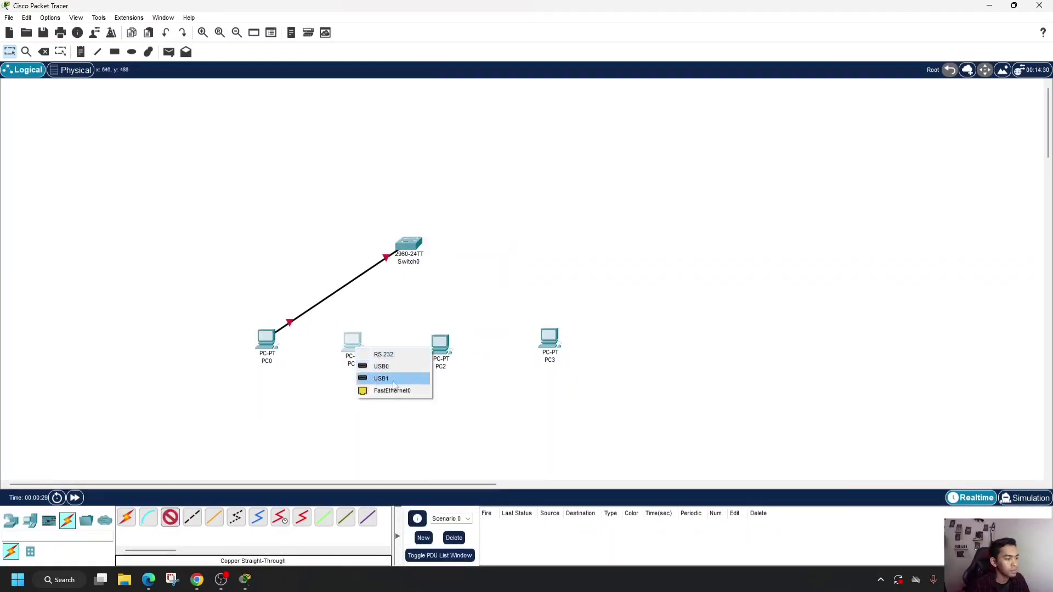
left_click(392, 390)
left_click(409, 246)
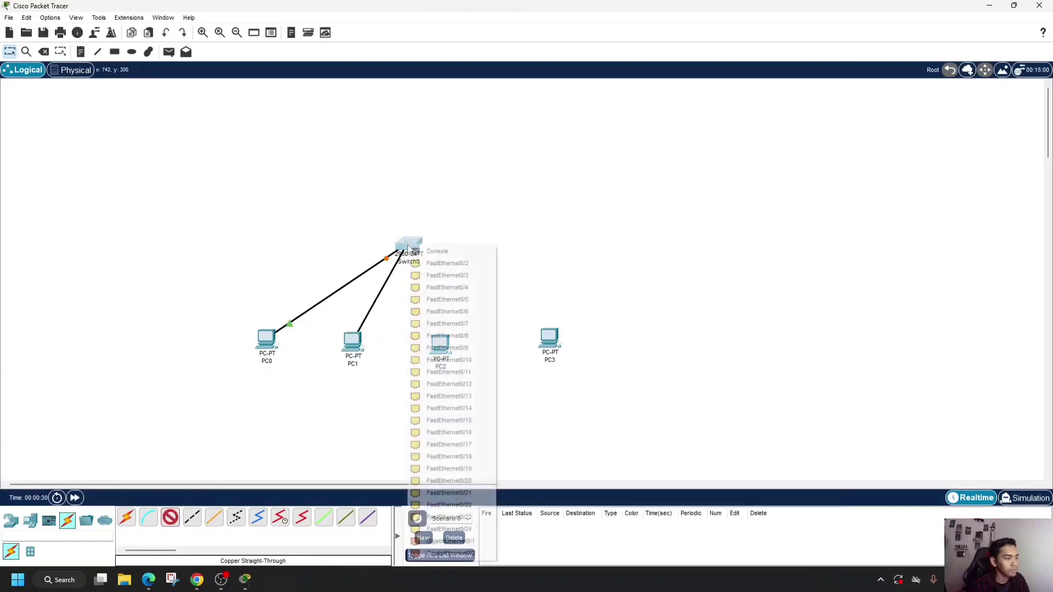
left_click(427, 264)
- Connect PC2's FastEthernet0 port to FastEthernet0/4 on the switch with a Copper Straight-Through cable
left_click(170, 518)
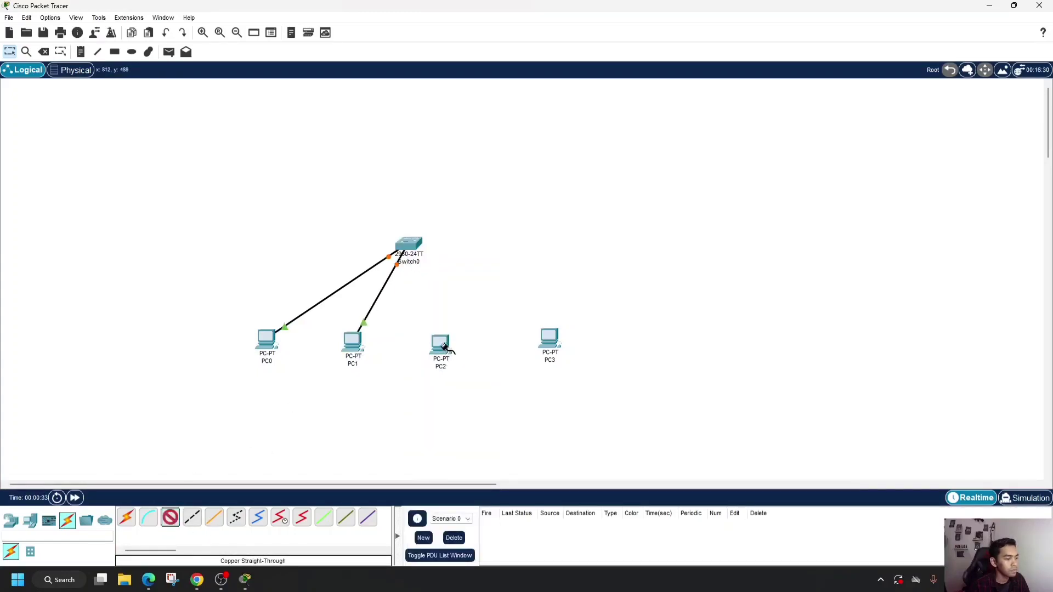
left_click(444, 347)
left_click(477, 387)
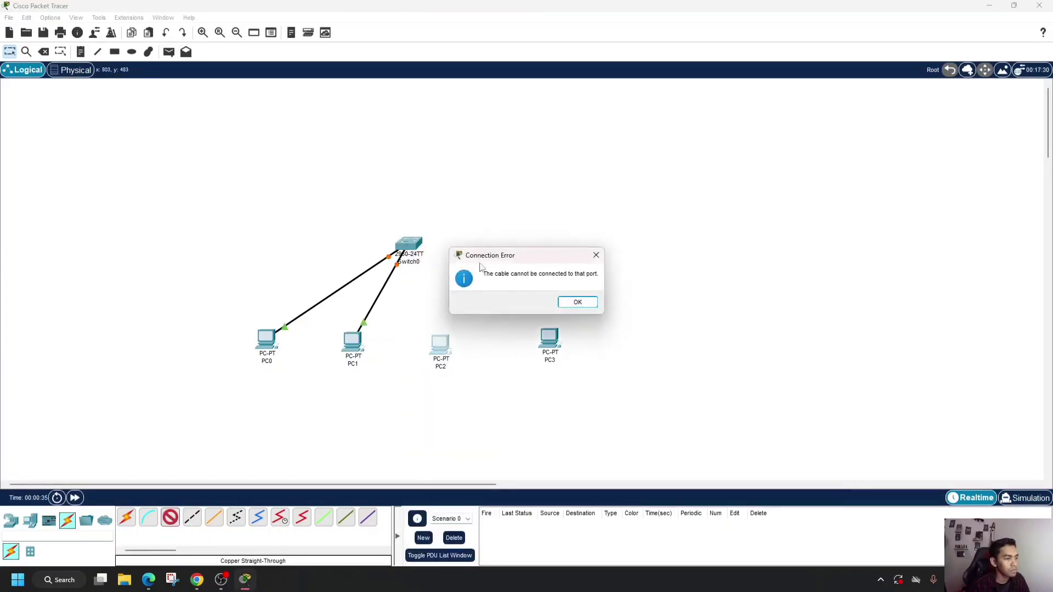
left_click(577, 303)
left_click(441, 344)
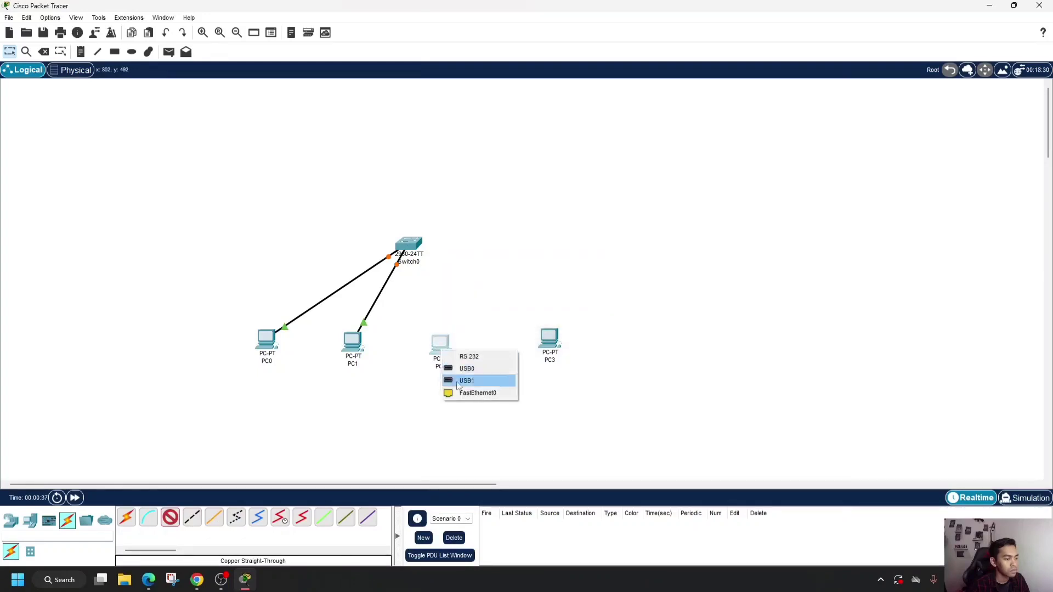
left_click(461, 393)
left_click(412, 245)
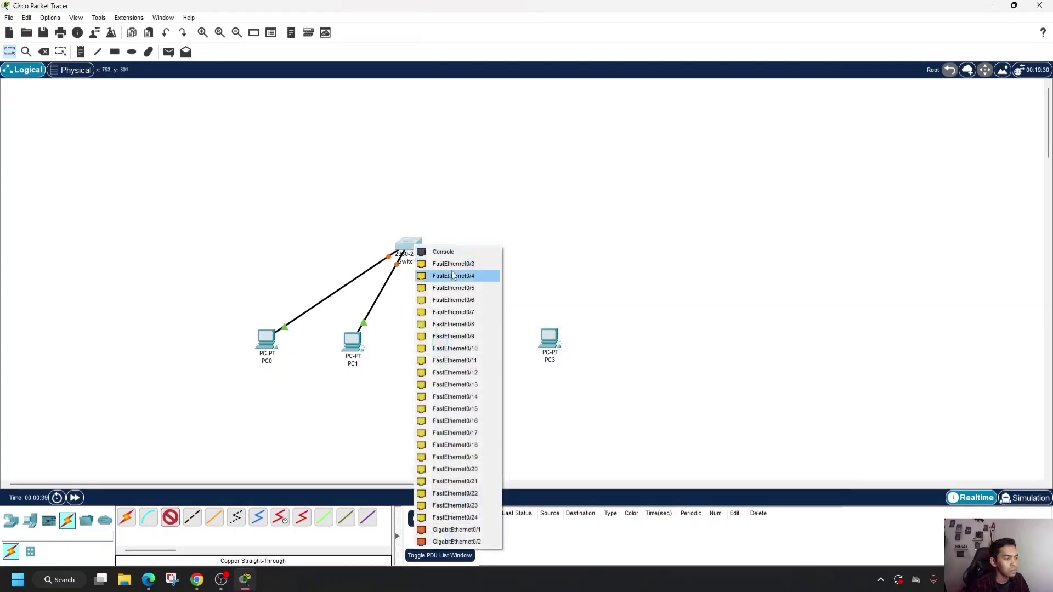
left_click(453, 276)
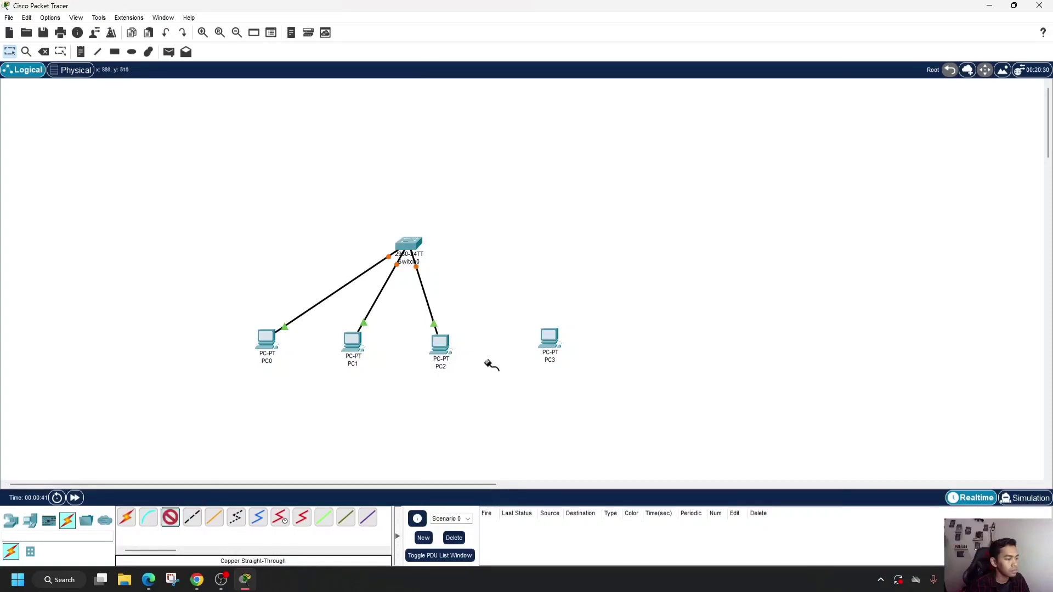
- Connect PC3's FastEthernet0 port to a free FastEthernet port on the switch with a Copper Straight-Through cable
left_click(550, 341)
left_click(582, 383)
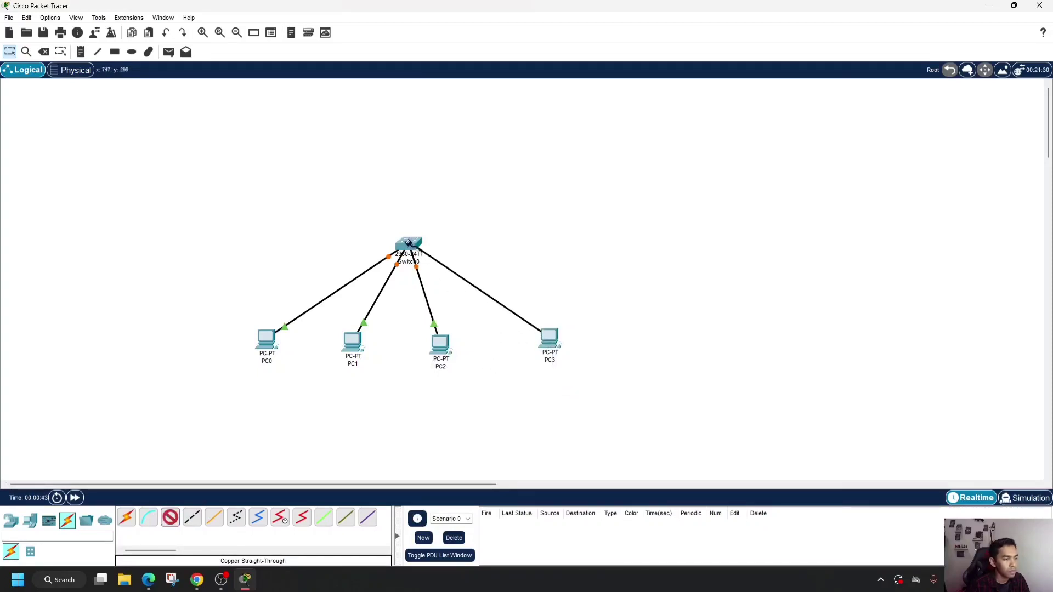
left_click(409, 243)
left_click(457, 268)
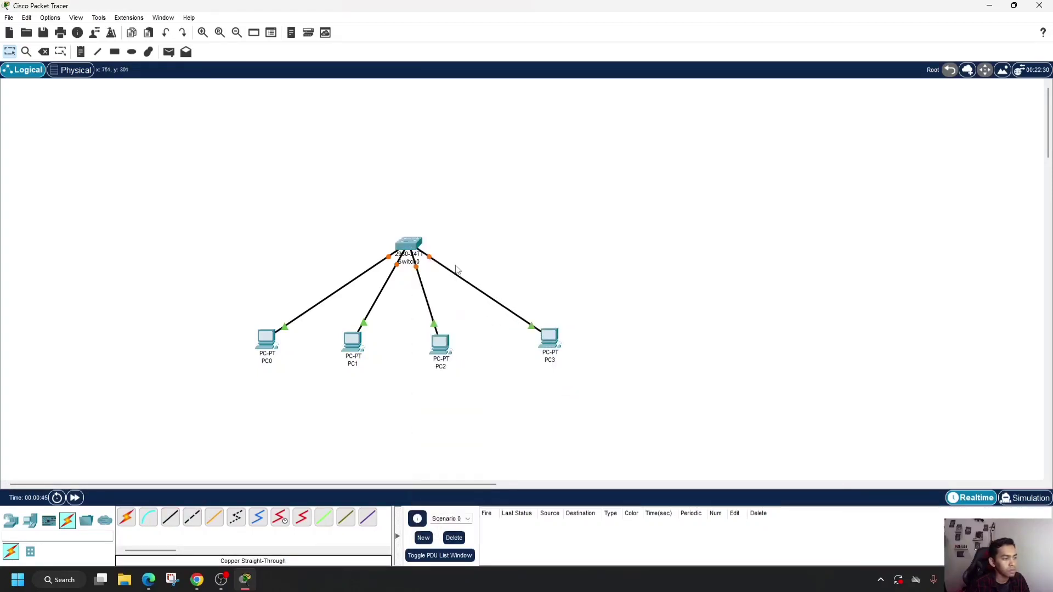
- Configure PC0 with static IPv4 address 192.168.1.5 and subnet mask 255.255.255.0, and close its settings window
left_click(265, 341)
left_click(457, 146)
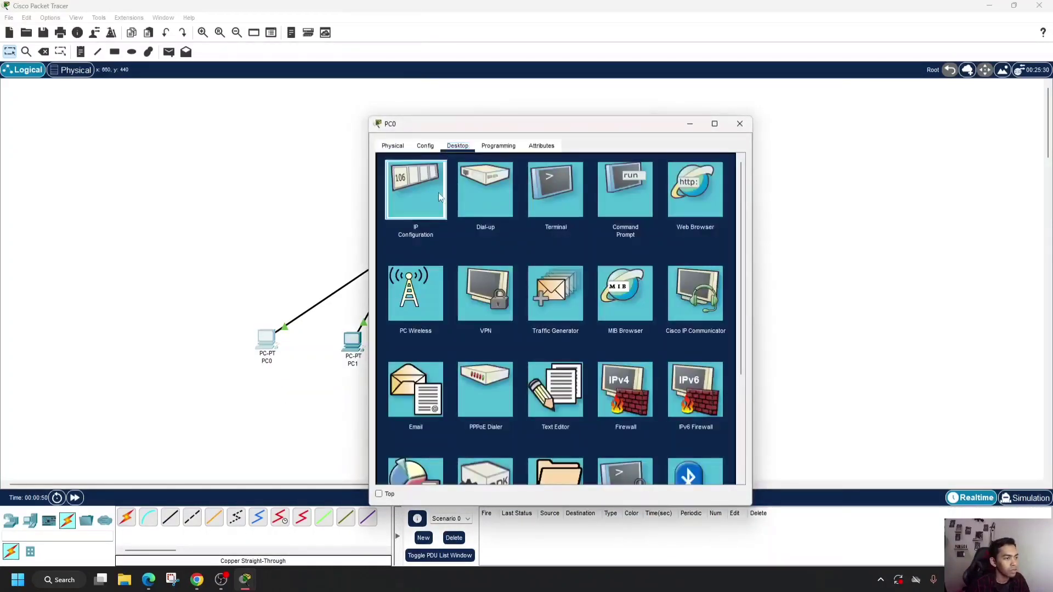
left_click(439, 193)
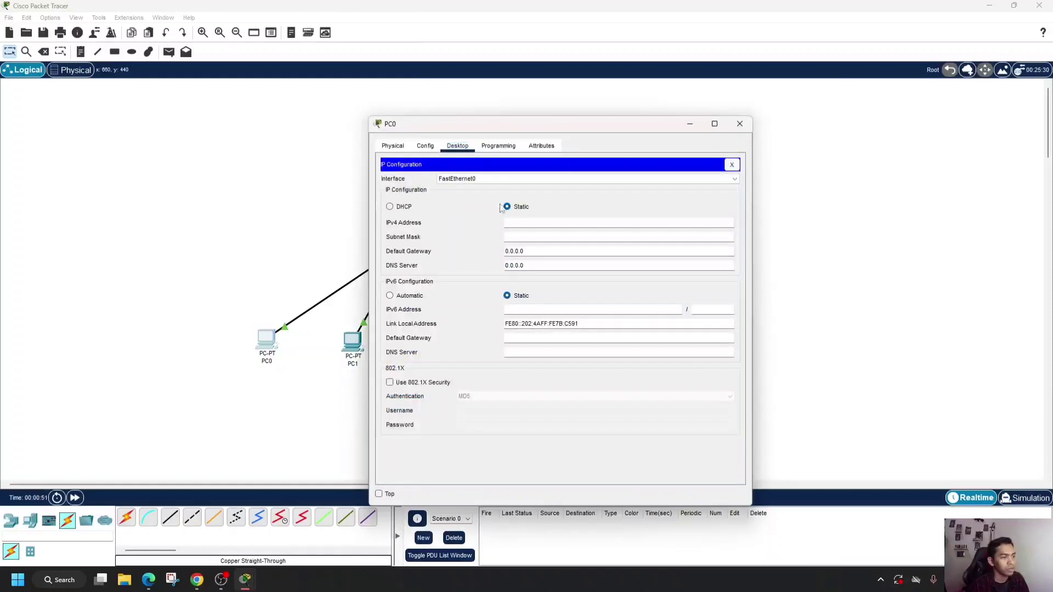
left_click(537, 222)
type("192")
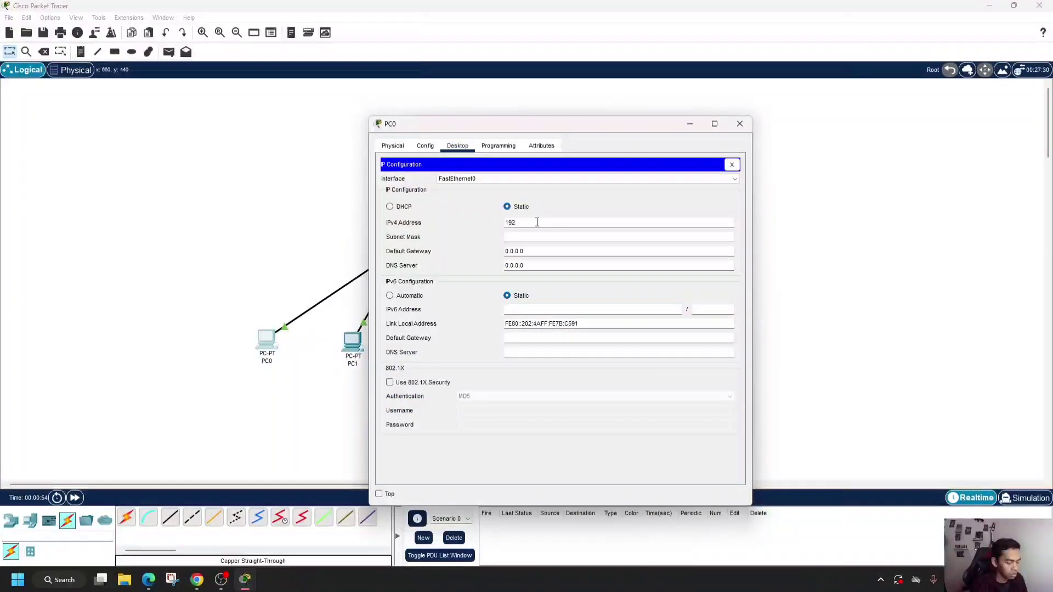
type(".167")
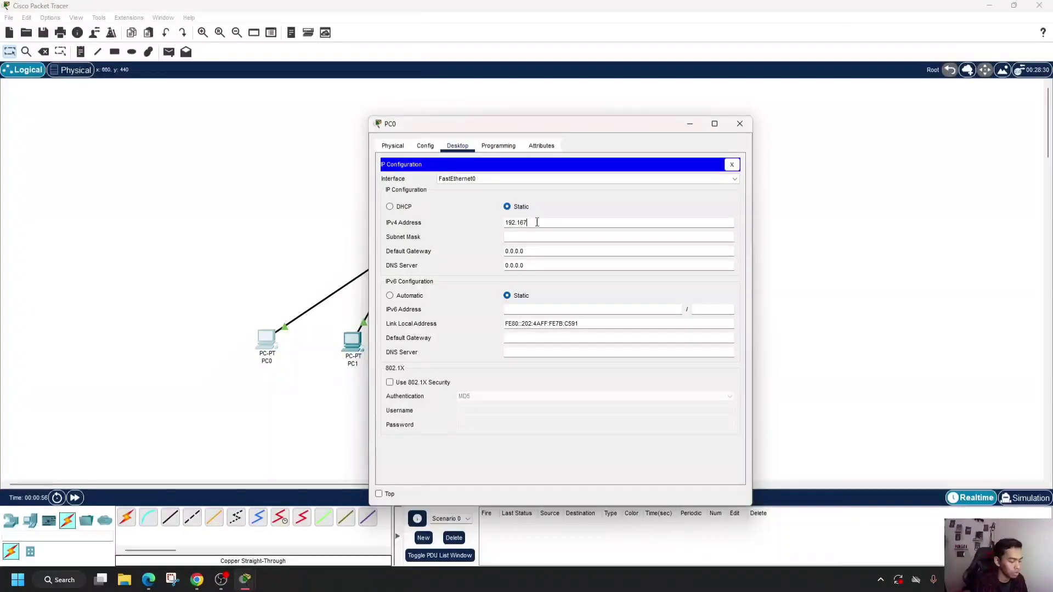
type(".1")
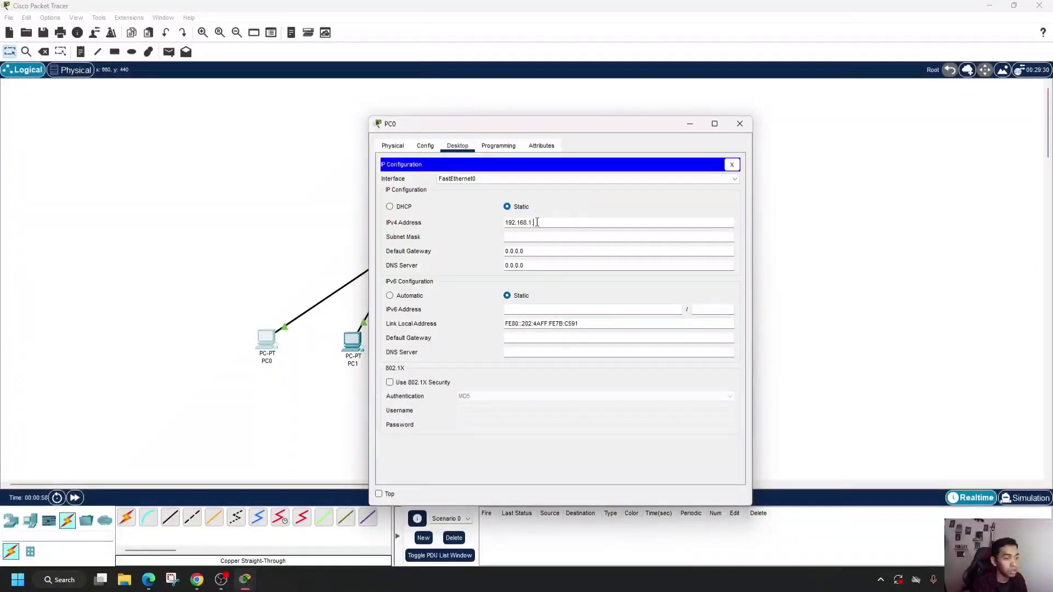
type(".5")
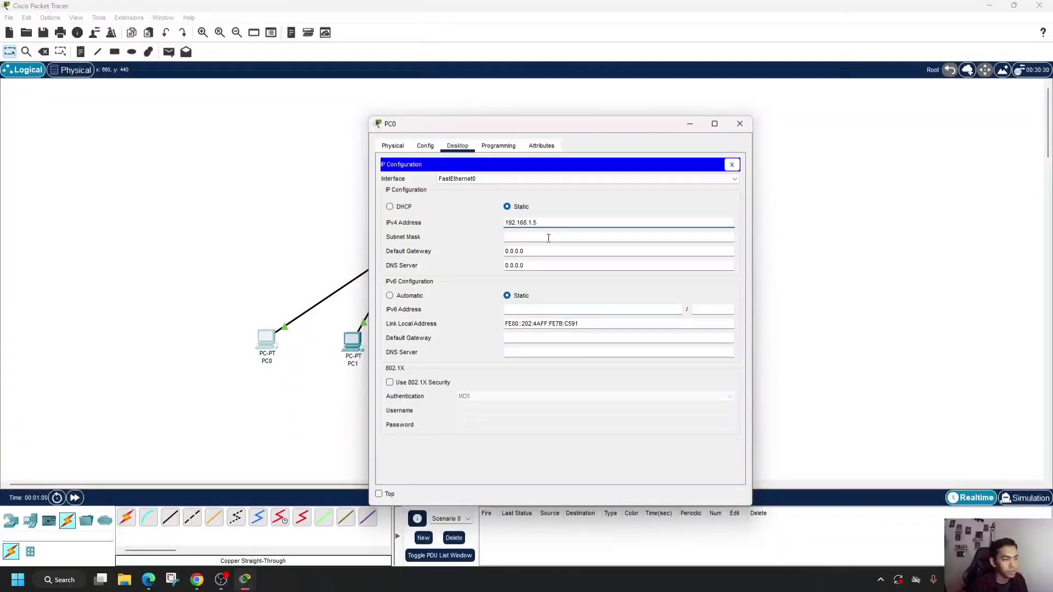
left_click(548, 237)
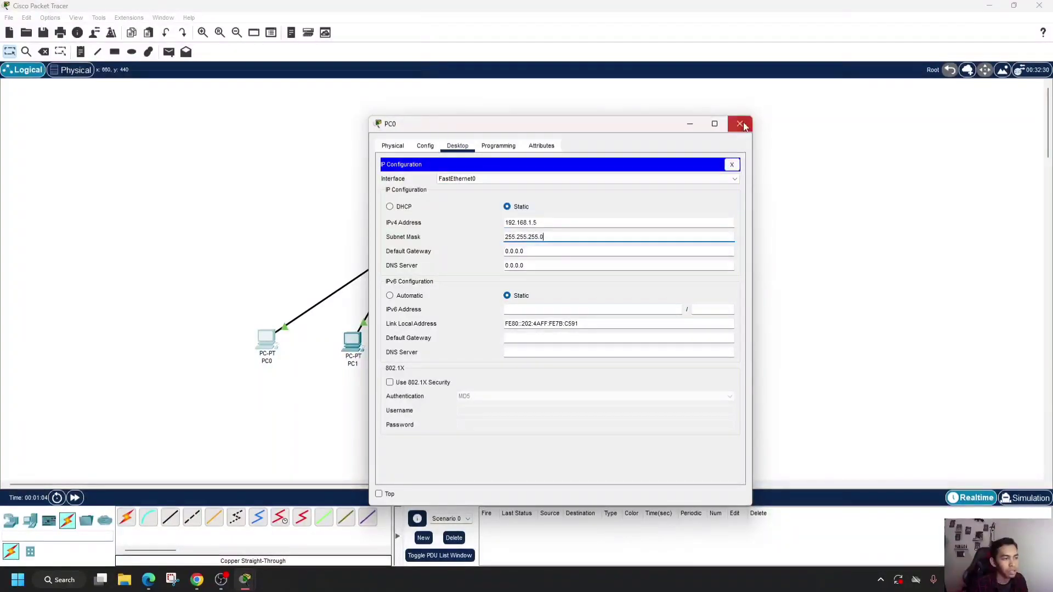
left_click(740, 124)
- Configure PC1 with static IPv4 address 192.168.1.6 and subnet mask 255.255.255.0
left_click(352, 345)
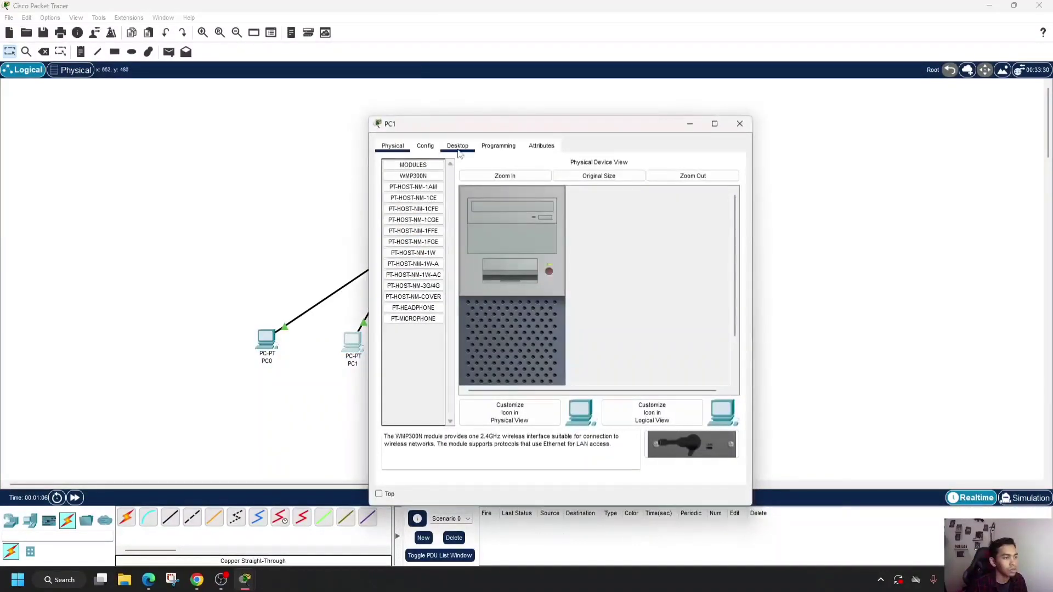
left_click(458, 146)
left_click(416, 189)
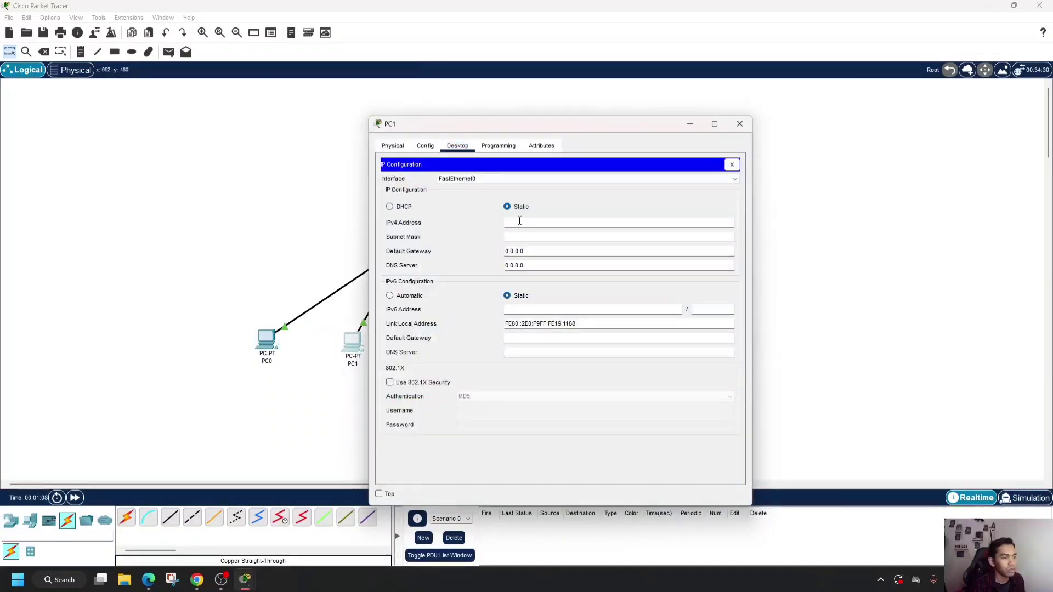
type("192.168.1")
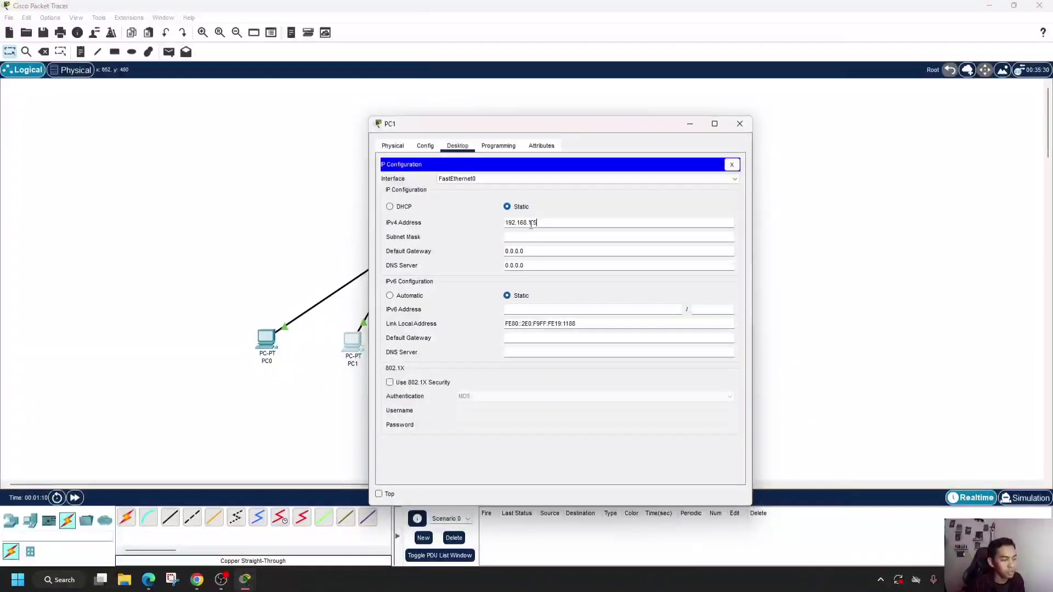
type(".6")
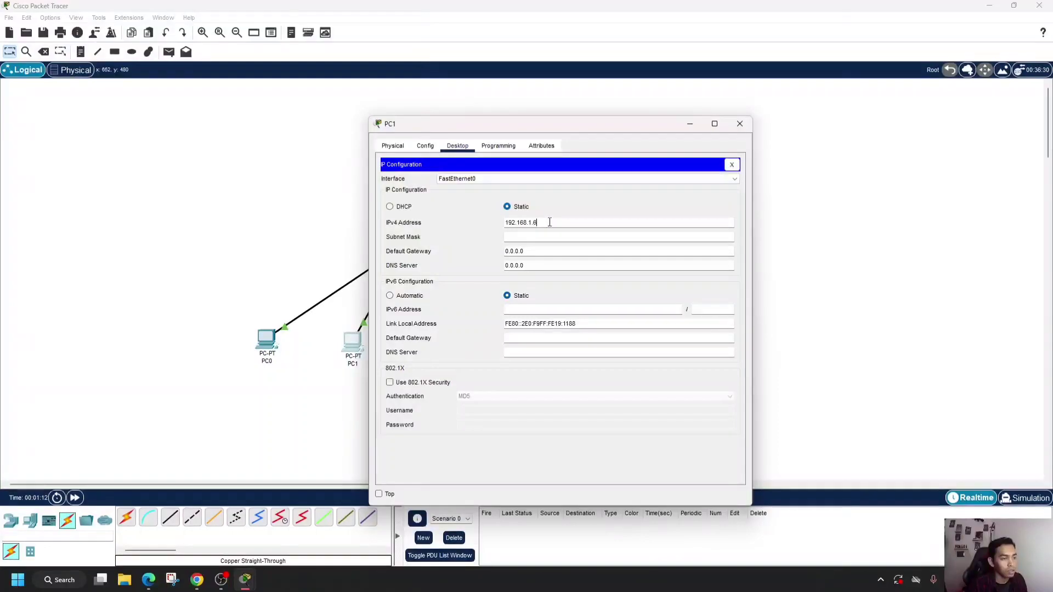
left_click(543, 237)
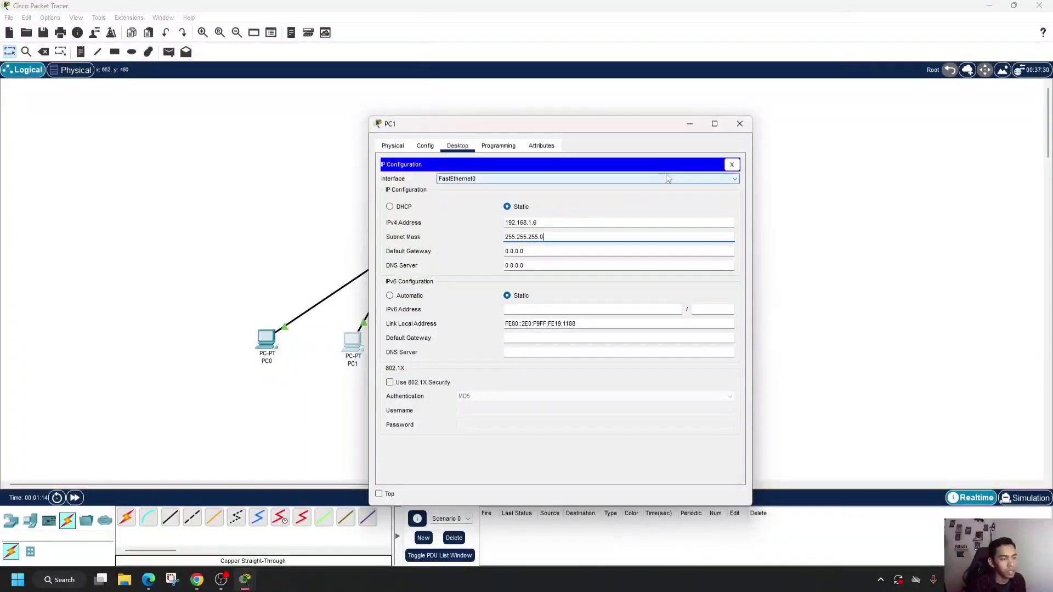
- Close PC1's settings, configure PC2 with static IPv4 address 192.168.1.7 and subnet mask 255.255.255.0, and close its settings window
left_click(740, 125)
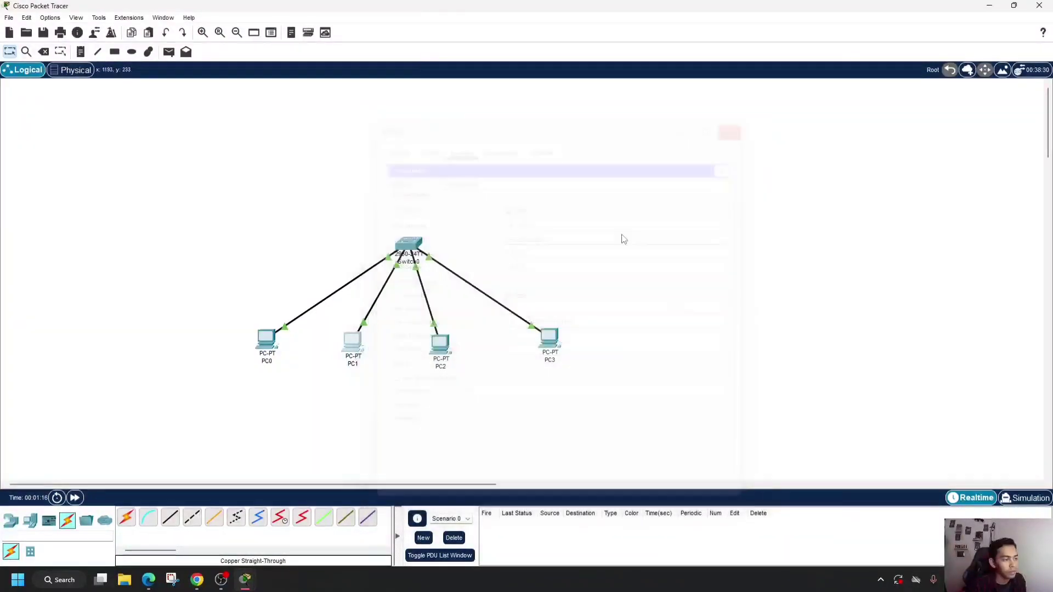
left_click(437, 343)
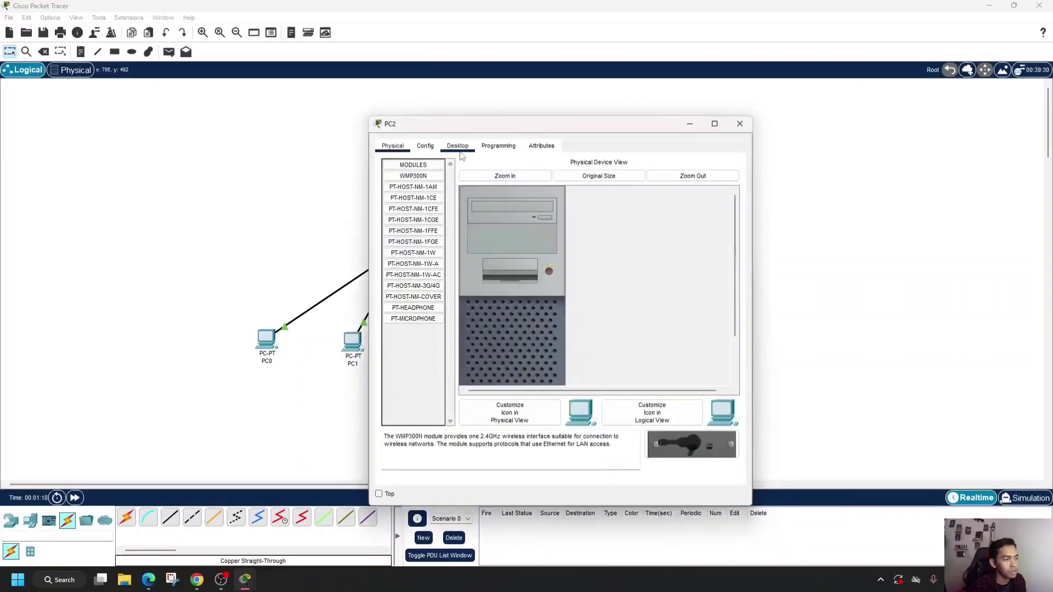
left_click(458, 146)
left_click(400, 199)
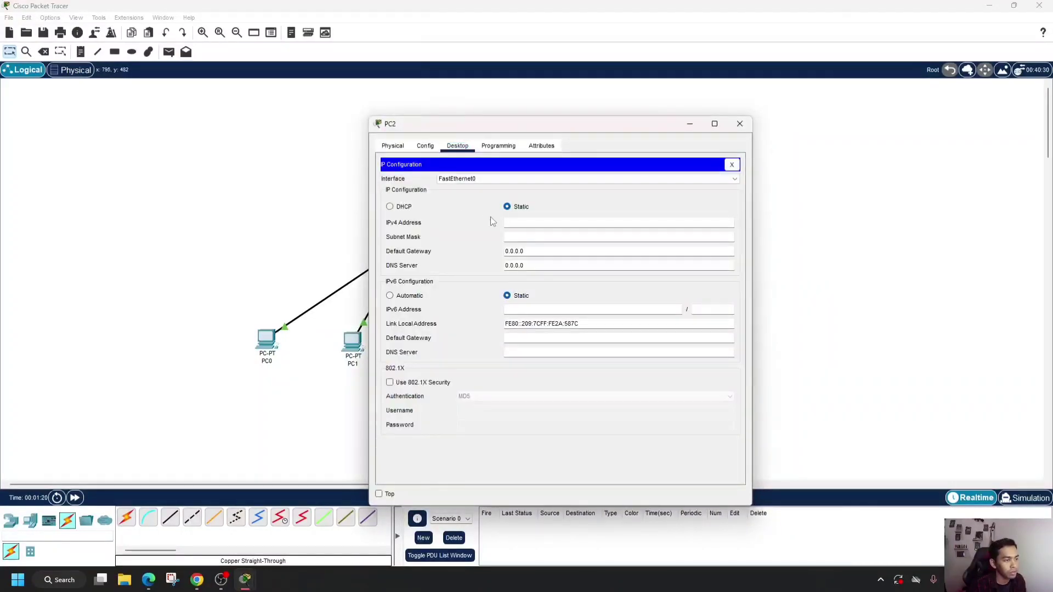
left_click(535, 223)
type("192.168.1.3")
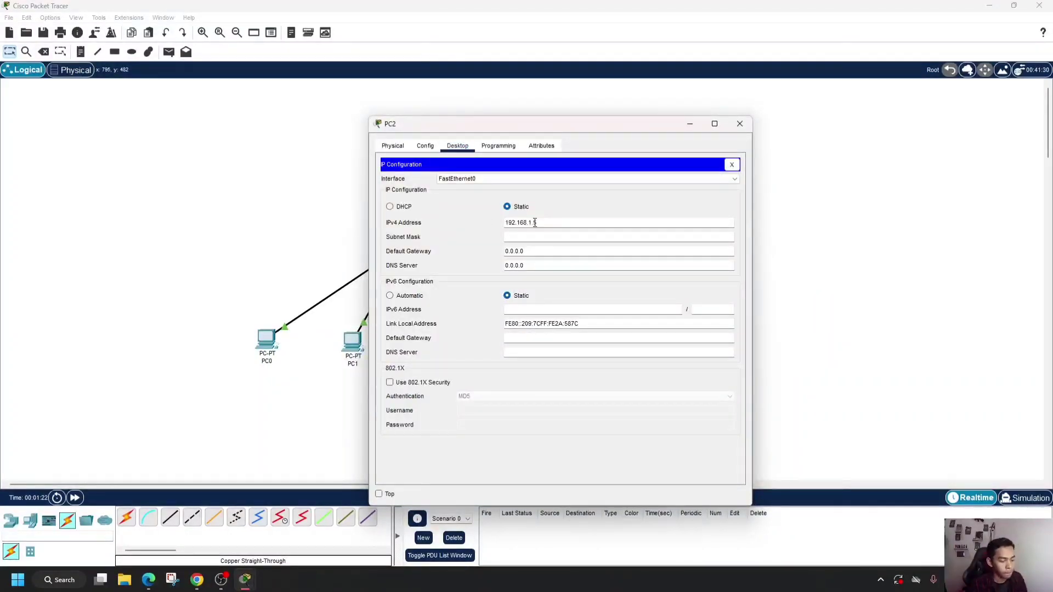
left_click(537, 223)
key("BackSpace")
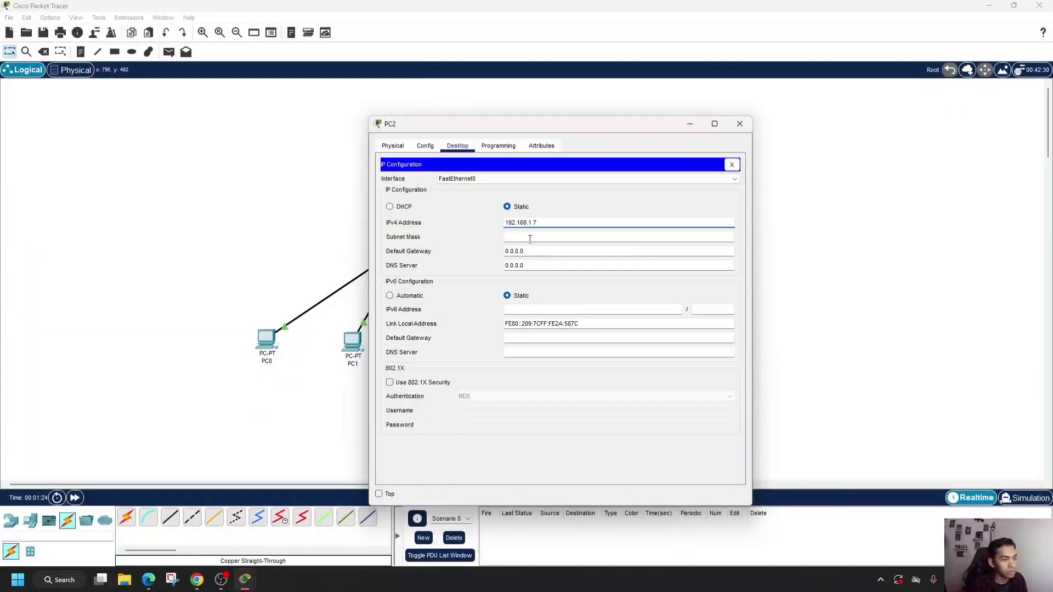
left_click(530, 239)
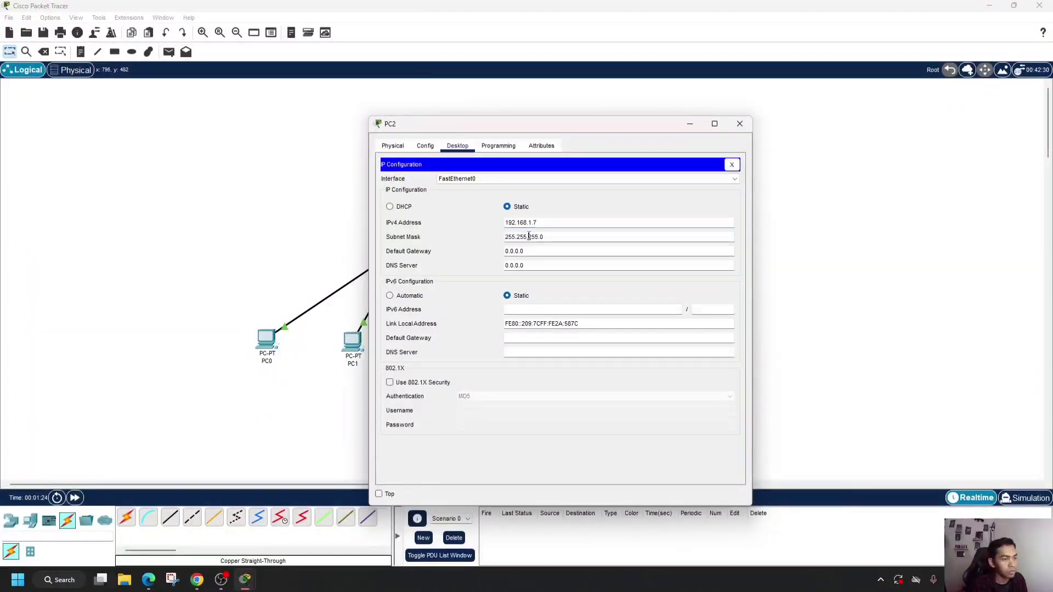
left_click(739, 126)
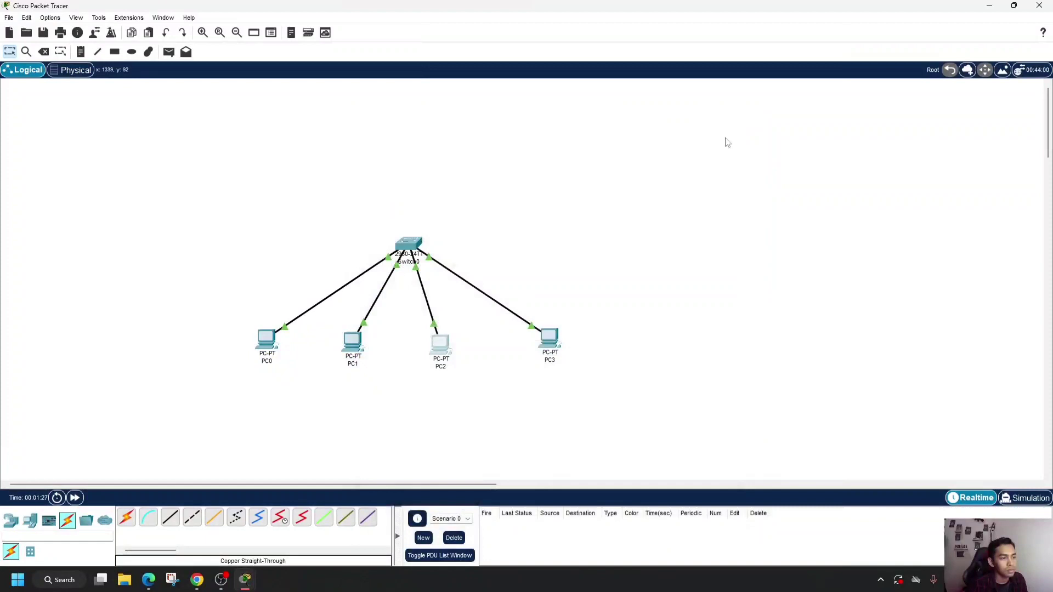
- Configure PC3 with static IPv4 address 192.168.1.8 and subnet mask 255.255.255.0, and close its settings window
left_click(550, 339)
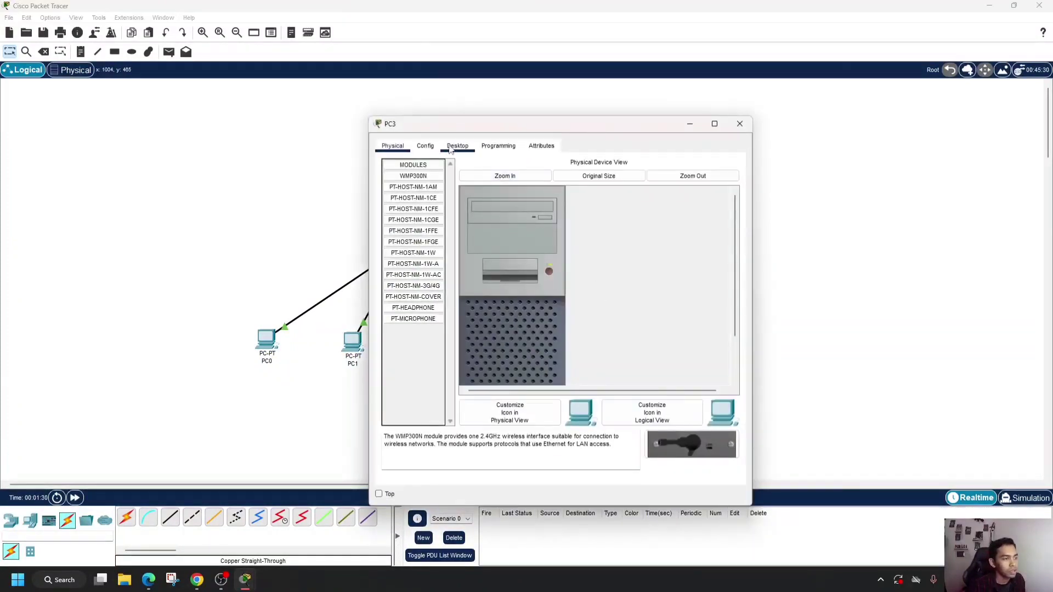
left_click(449, 149)
left_click(432, 192)
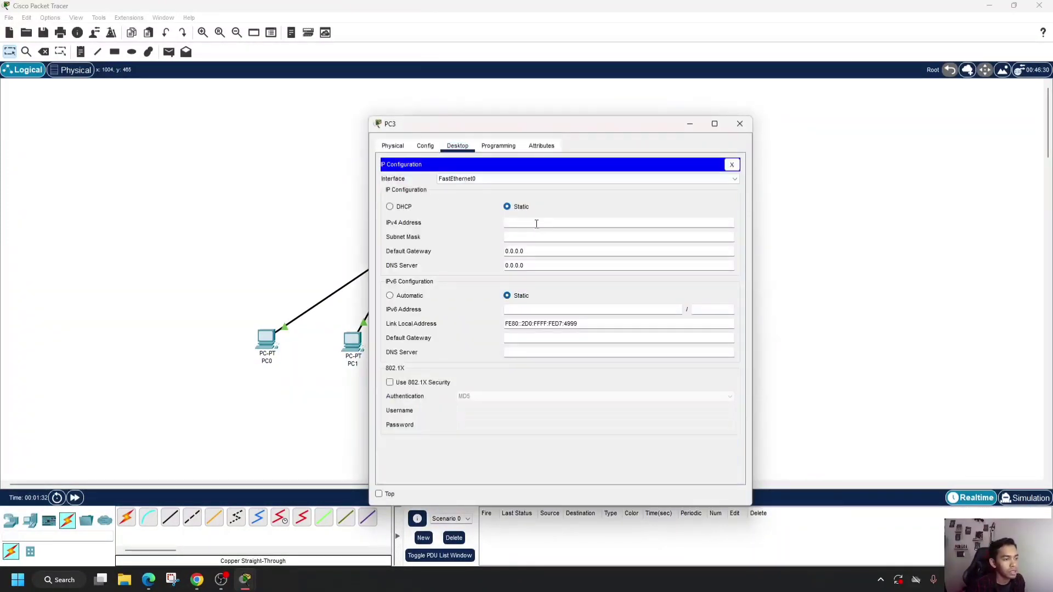
type("192.168.1.5")
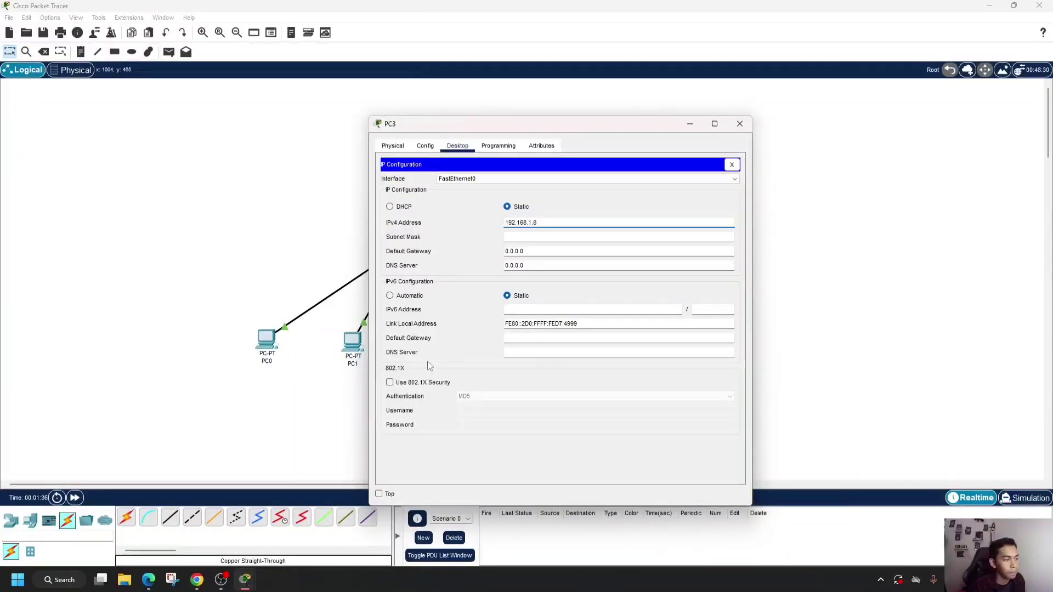
left_click(550, 236)
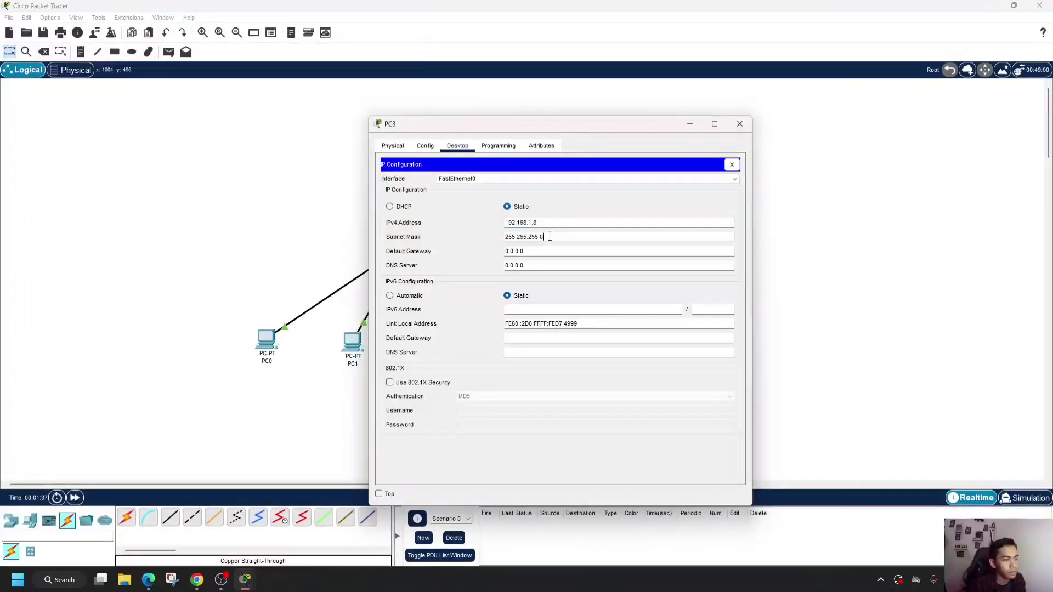
left_click(740, 124)
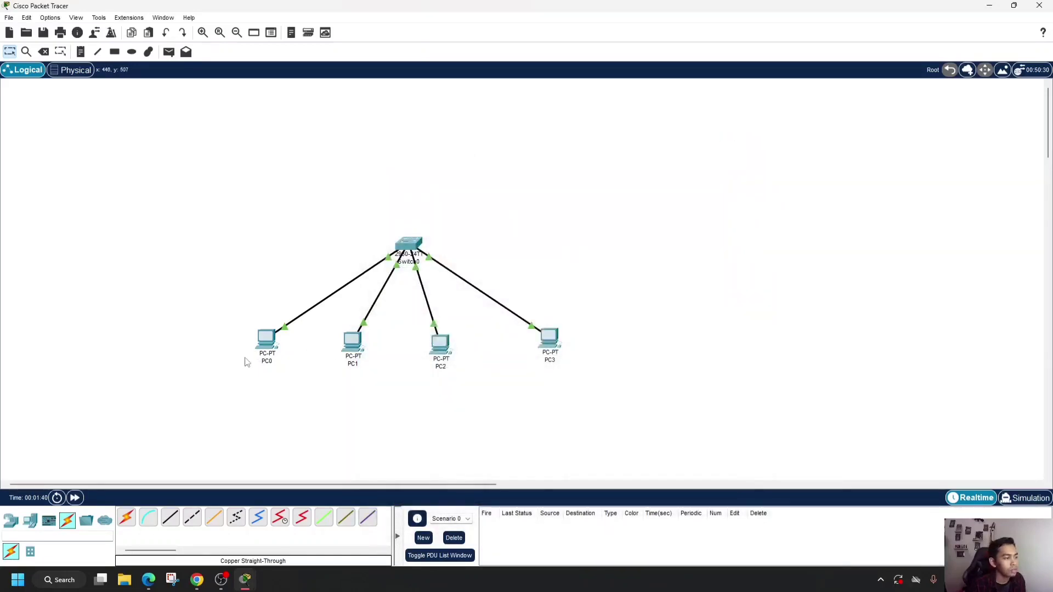
- Open the Command Prompt on PC0 and run ipconfig to check its IP settings
mouse_move(266, 343)
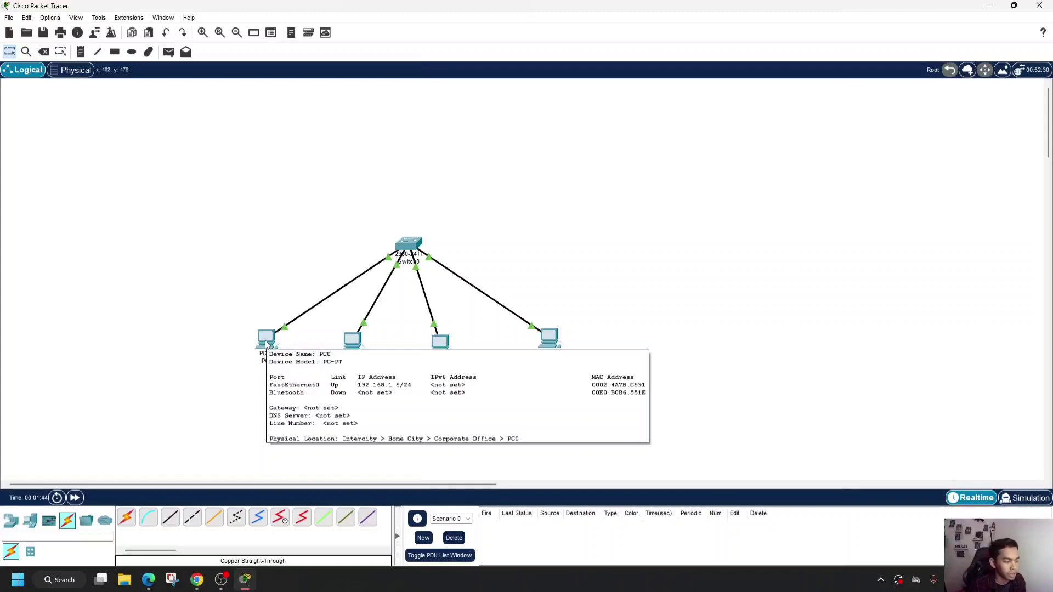
left_click(266, 344)
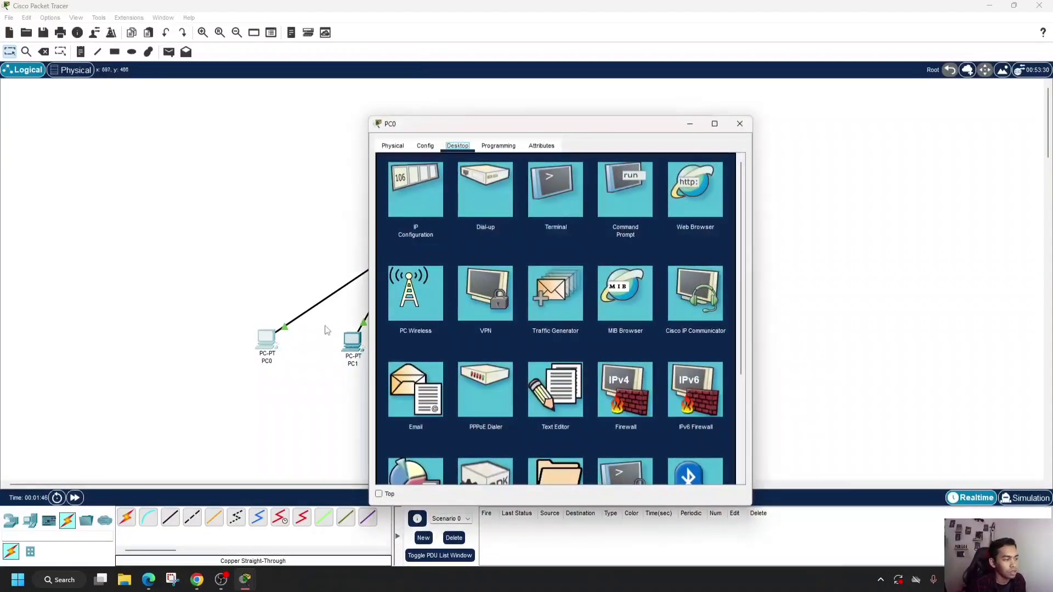
left_click(622, 199)
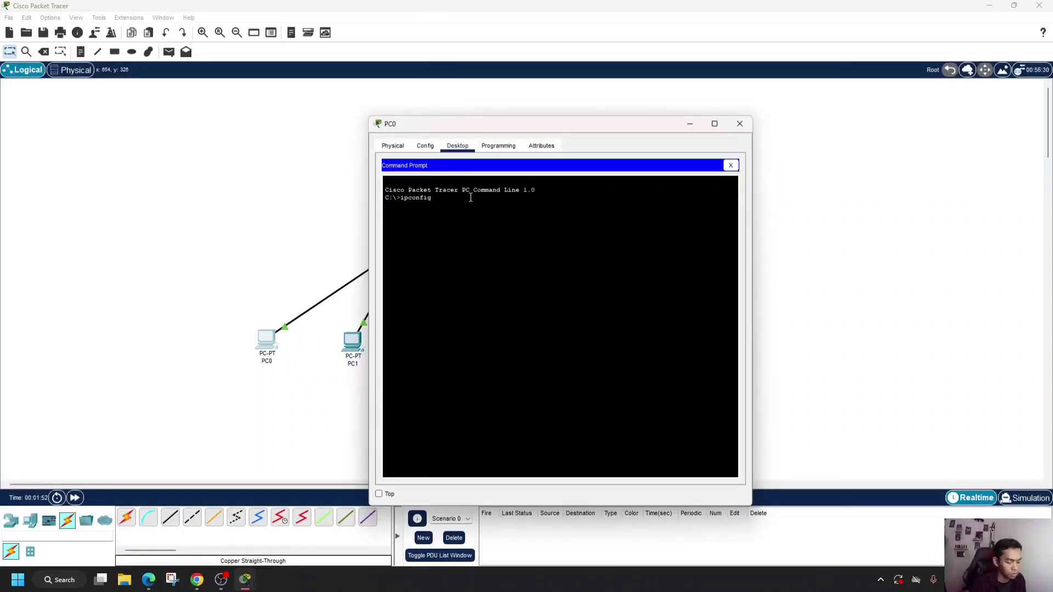
key("Return")
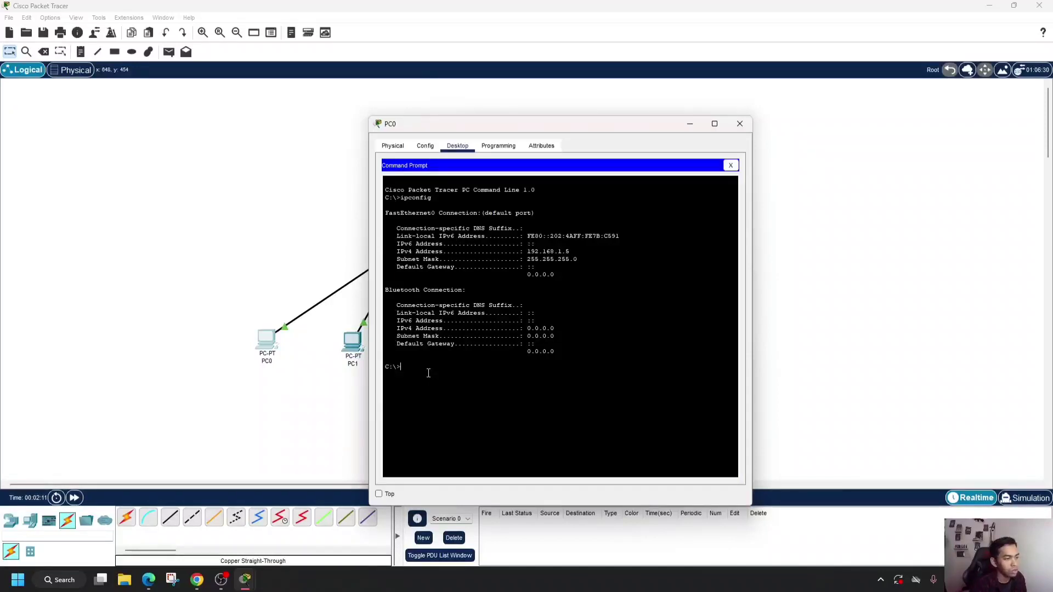
- Move PC0's window clear of the network diagram and ping PC1 at 192.168.1.6 from its Command Prompt
left_click_drag(580, 128, 834, 110)
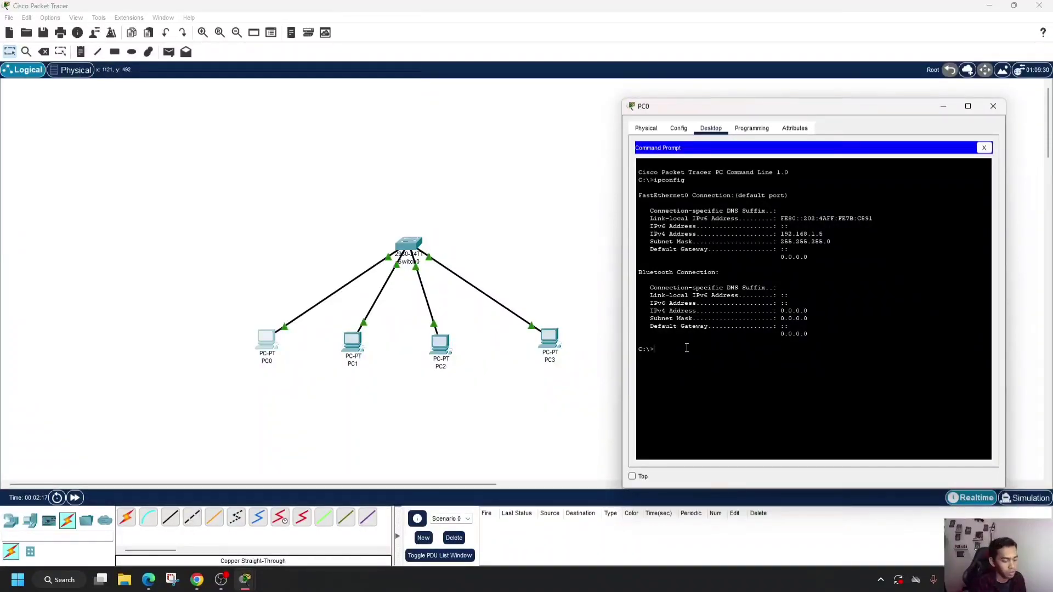
type("ping 192")
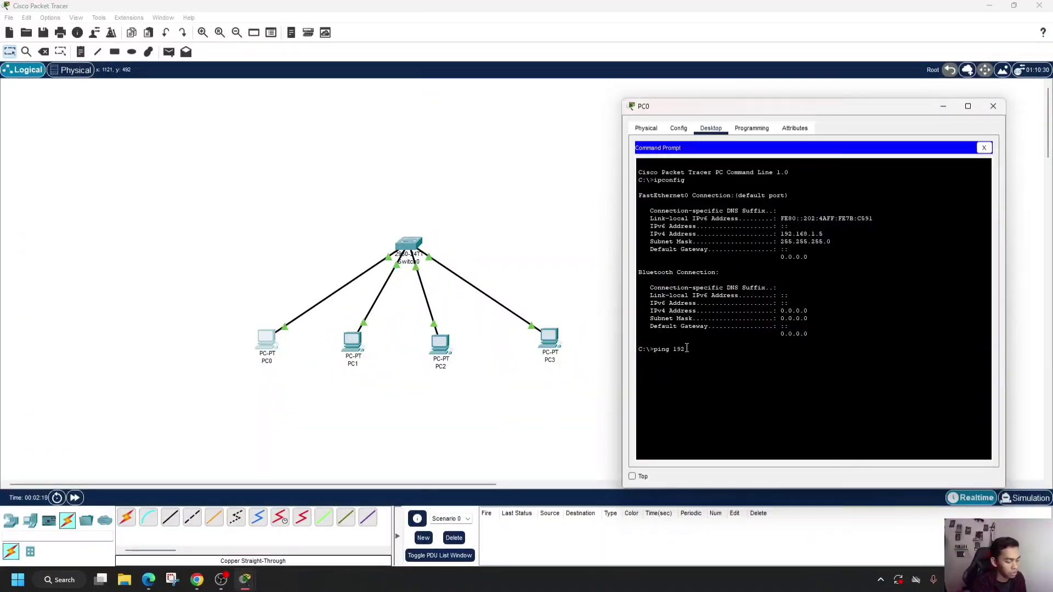
type(".167")
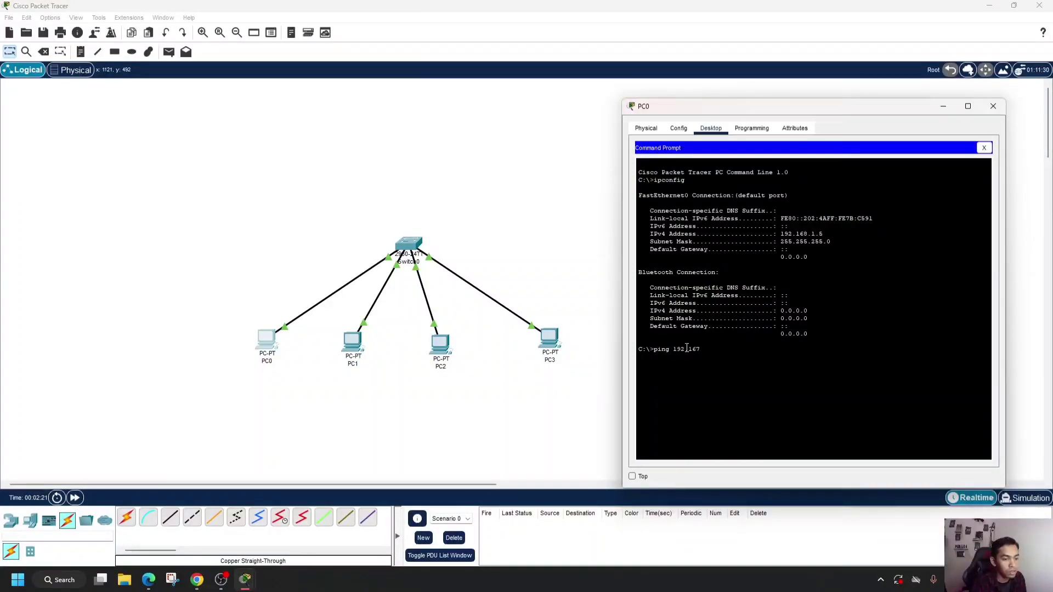
key("BackSpace")
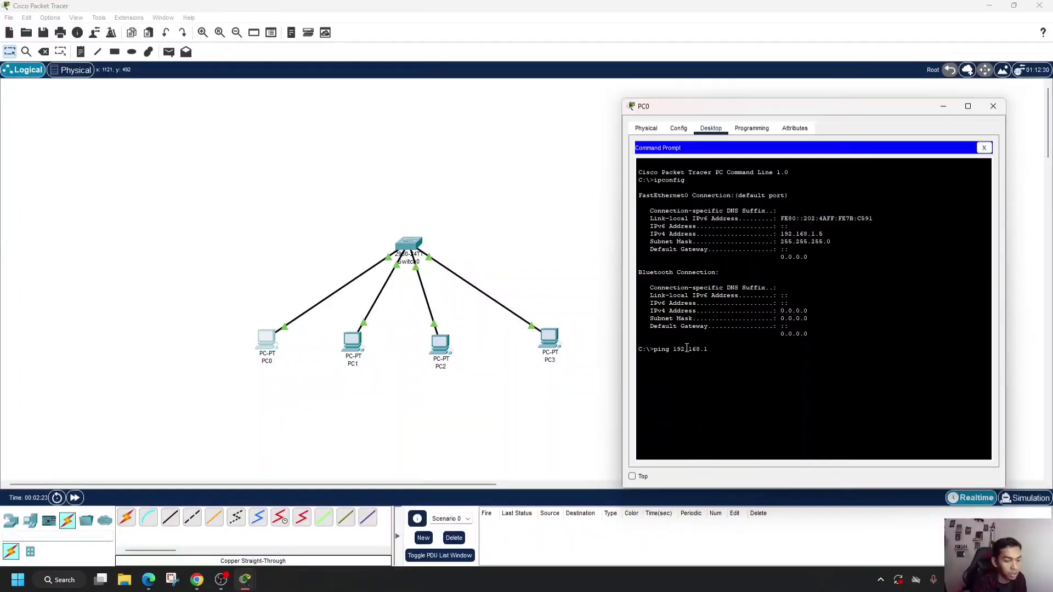
type("6")
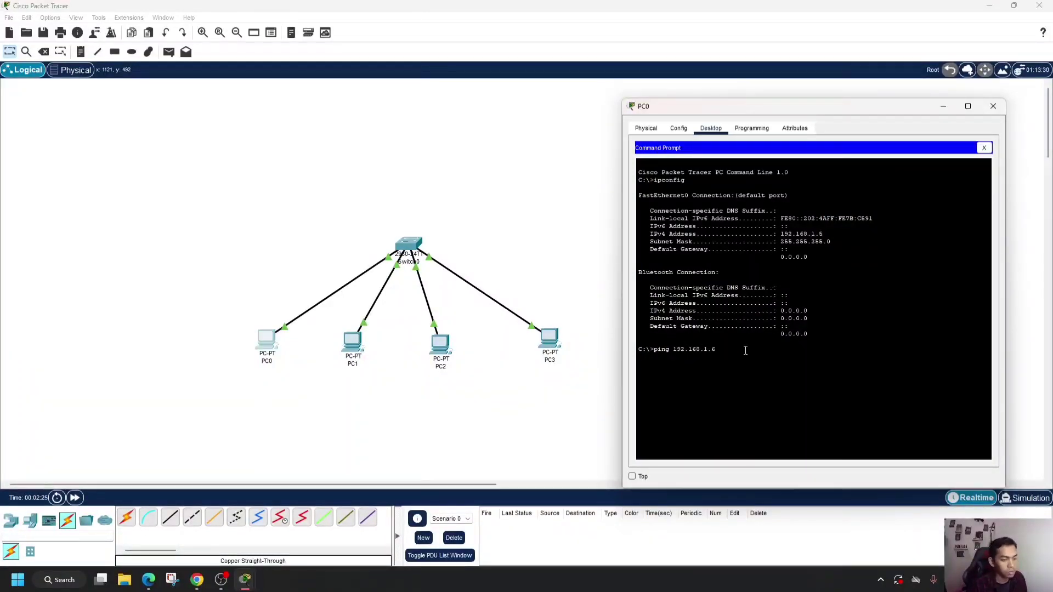
key("Return")
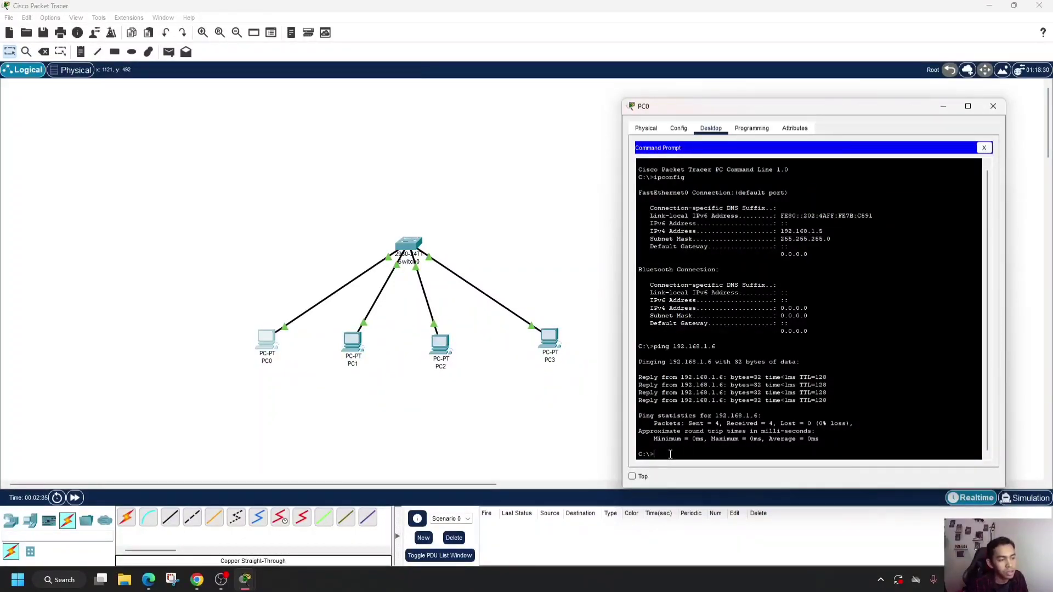
- Ping PC2 at 192.168.1.7 from PC0's Command Prompt
key("Up")
key("BackSpace")
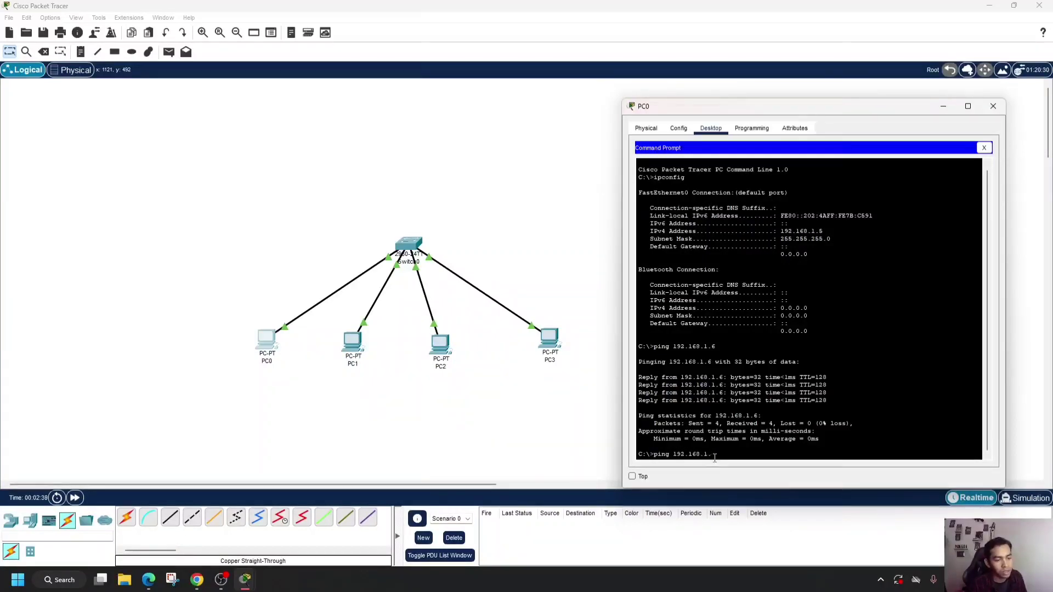
type("7")
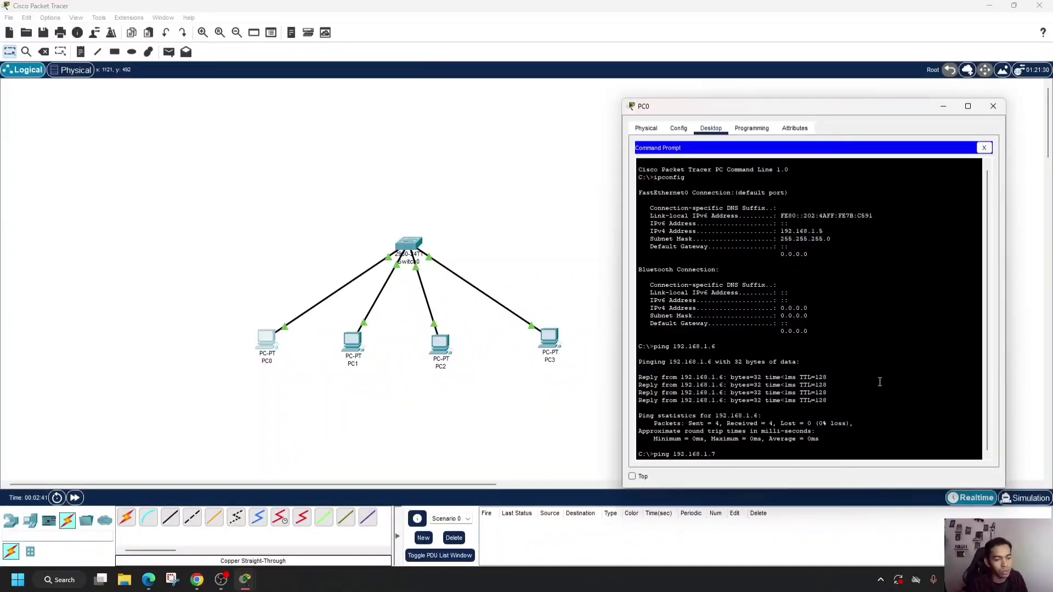
key("Return")
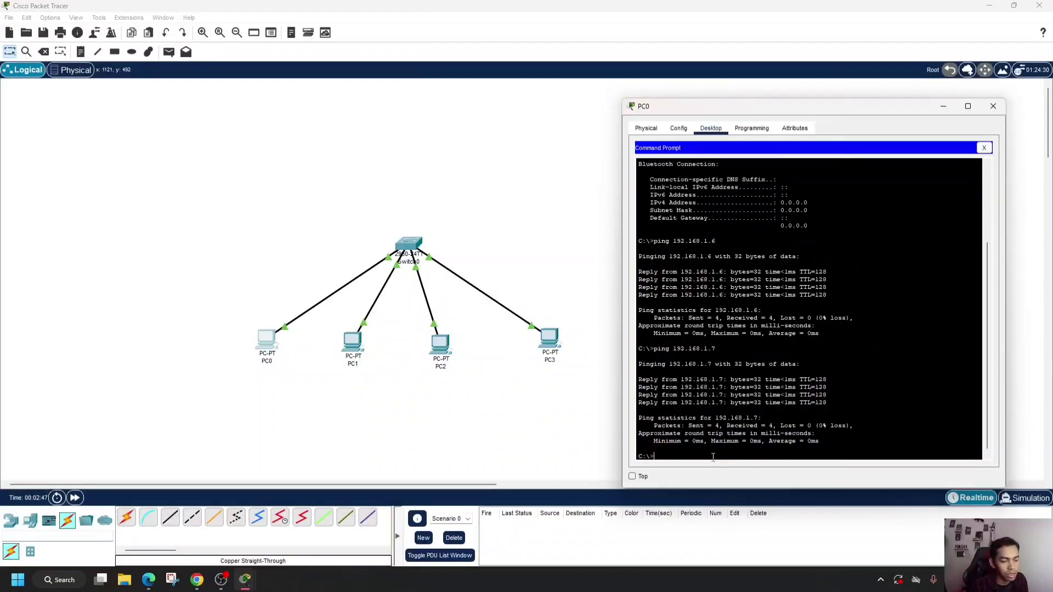
- Ping PC3 at 192.168.1.8 from PC0, review the ping results, and close PC0's window
key("Up")
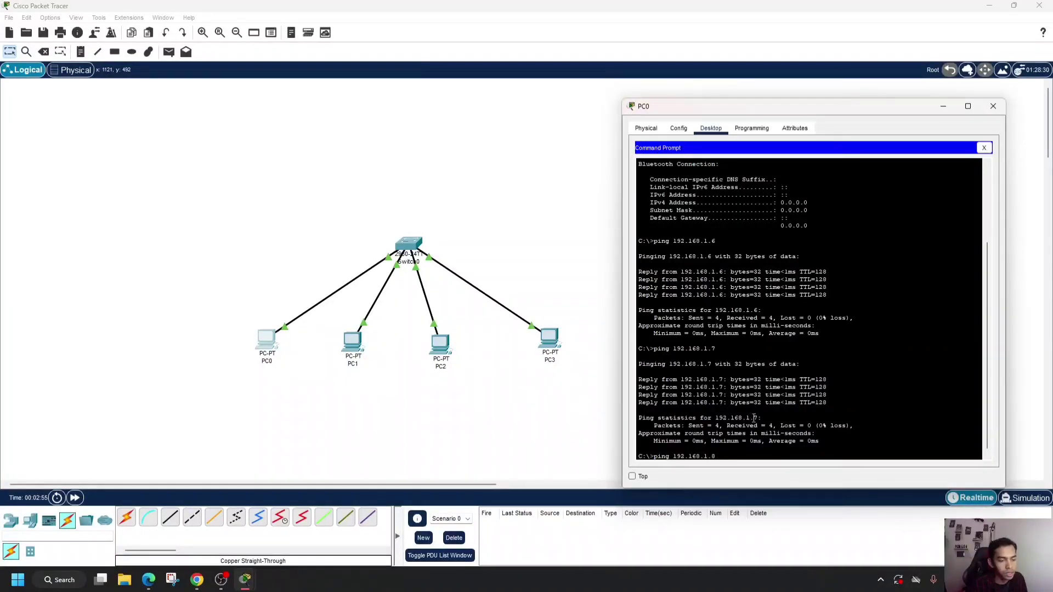
key("Return")
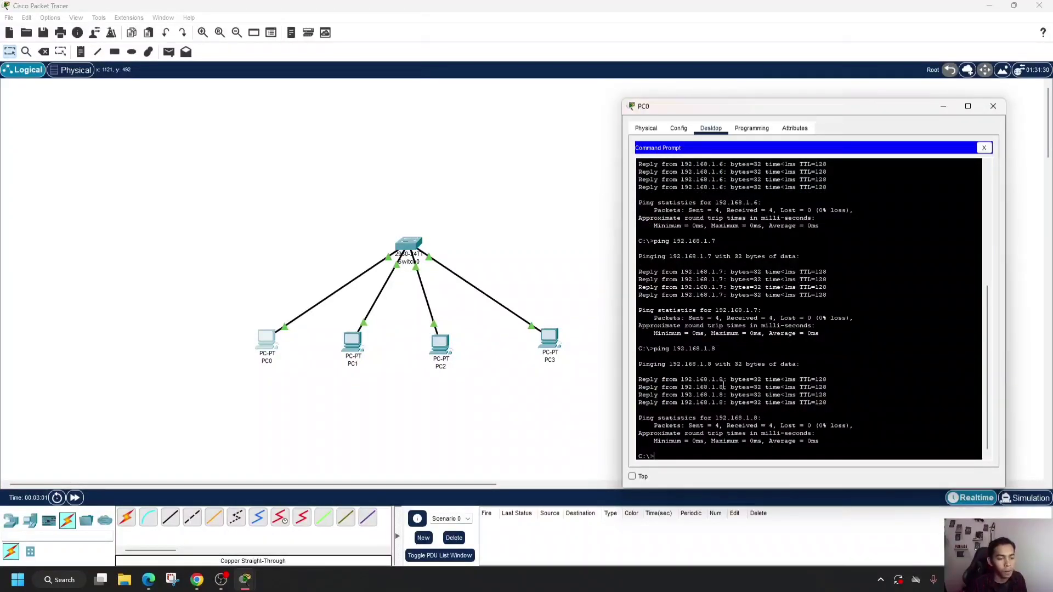
scroll(759, 406, "up", 8)
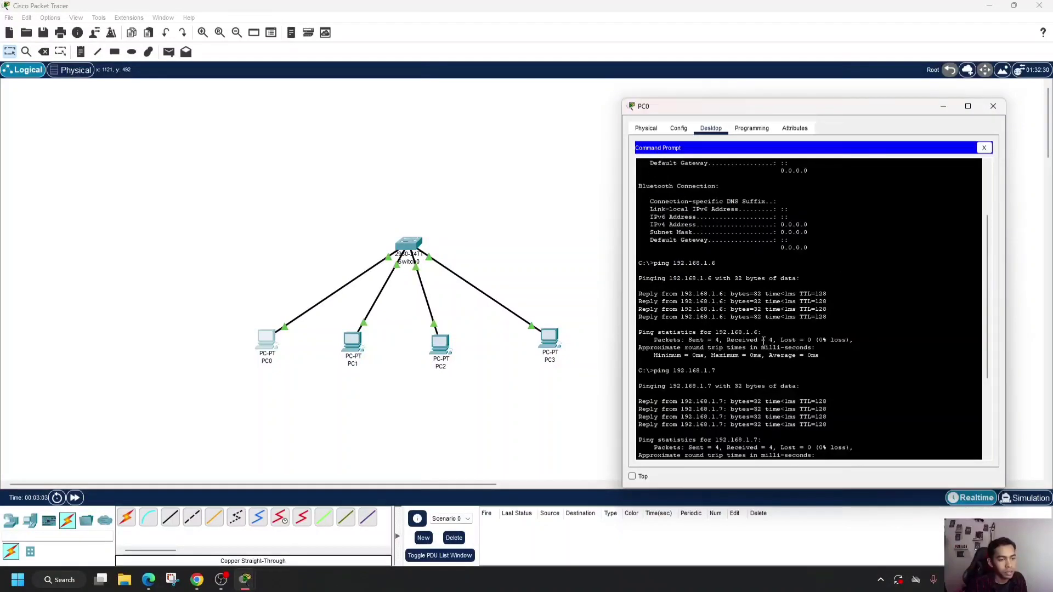
scroll(759, 406, "down", 8)
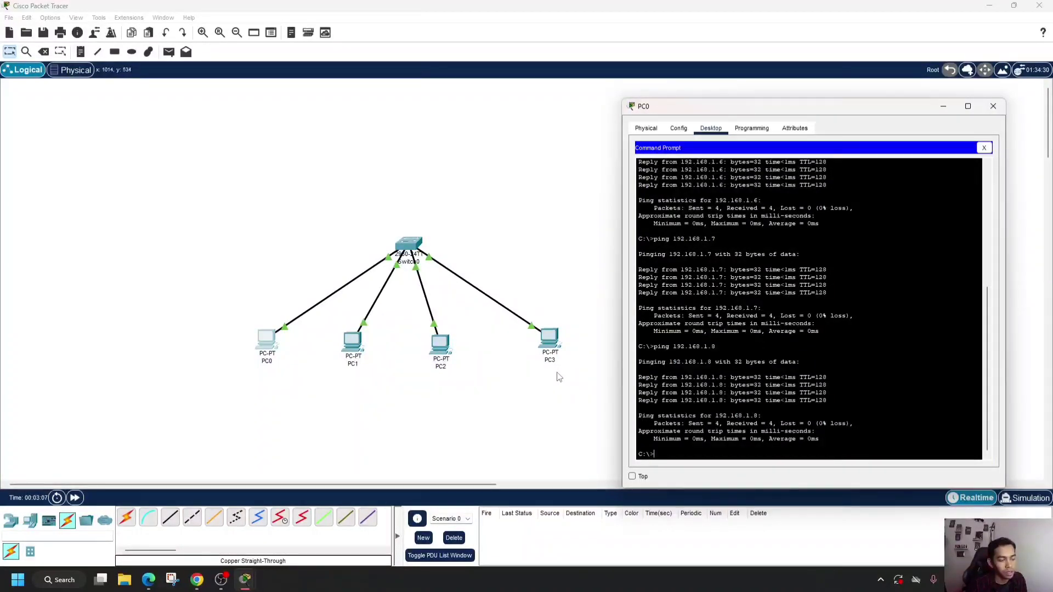
left_click(993, 106)
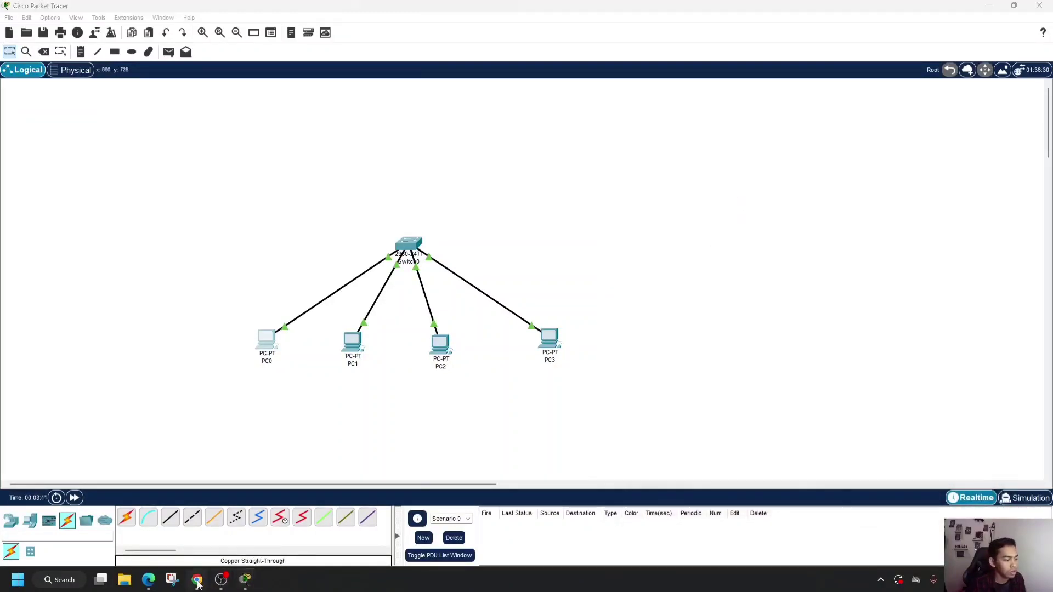
- Check the assignment page in Chrome for the next task, return to Cisco Packet Tracer, and place a Server-PT above the switch
left_click(197, 580)
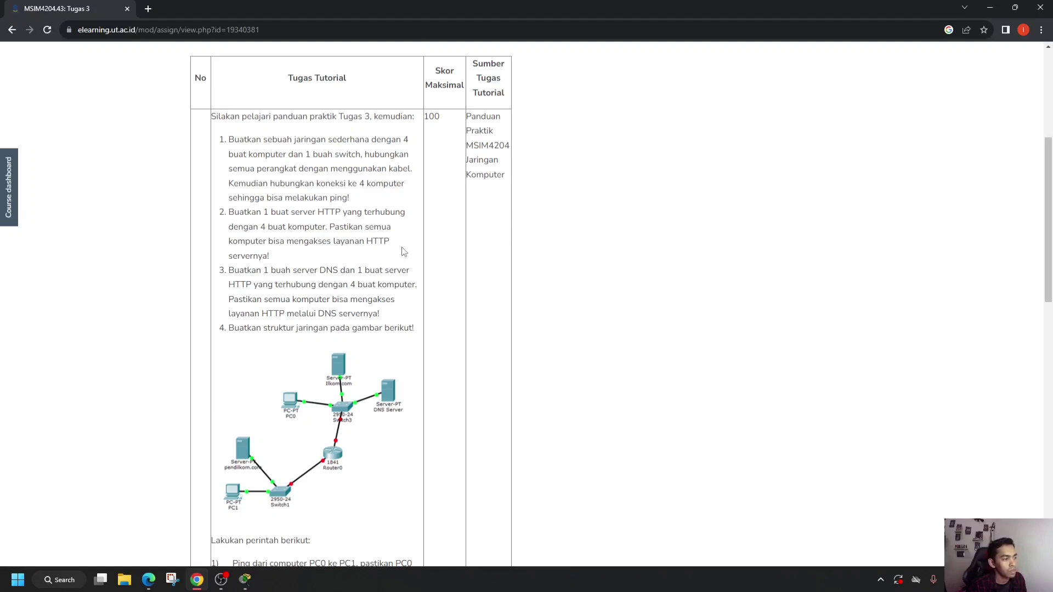
left_click(247, 582)
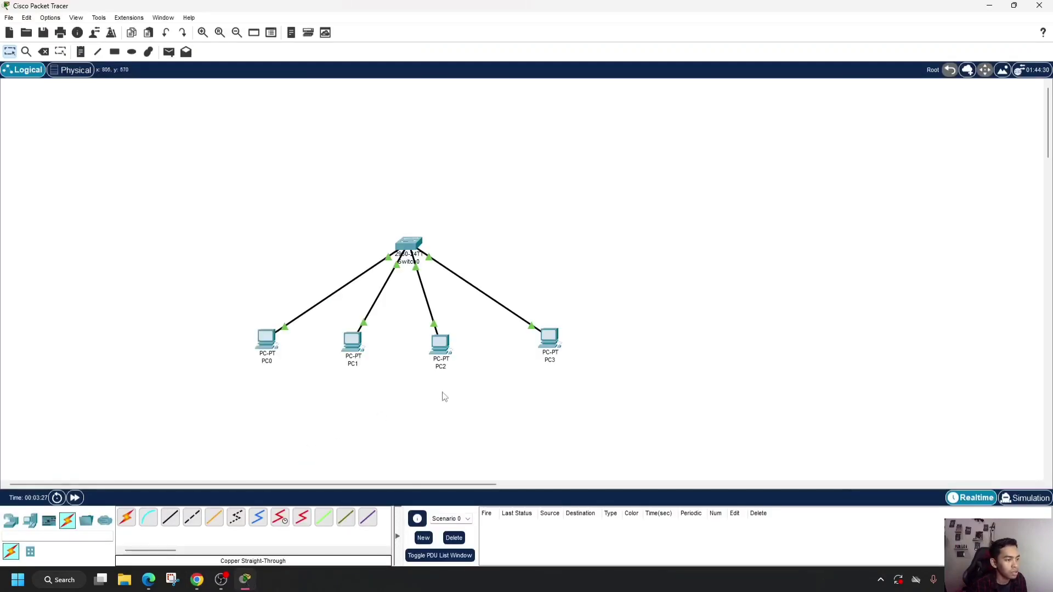
left_click(30, 520)
left_click_drag(170, 519, 214, 418)
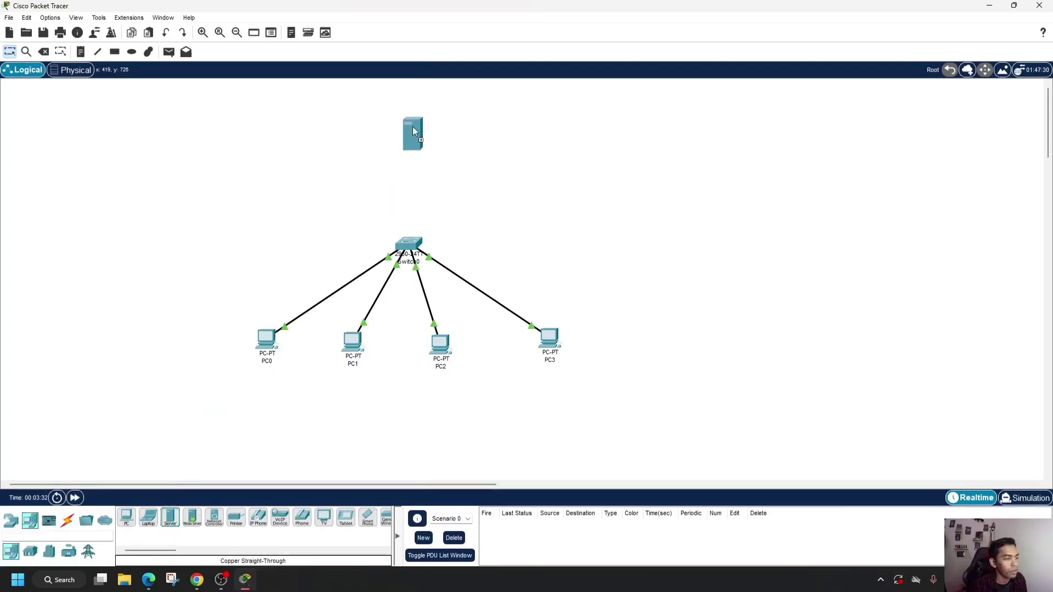
left_click_drag(413, 130, 410, 128)
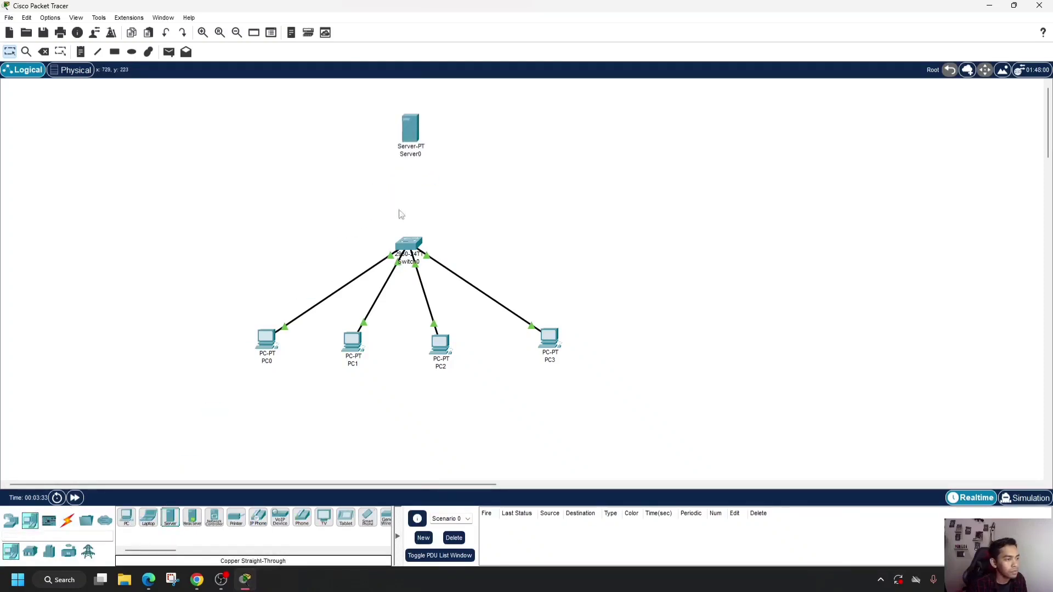
- Connect the server to the switch's FastEthernet0/5 port with a Copper Straight-Through cable
left_click(68, 519)
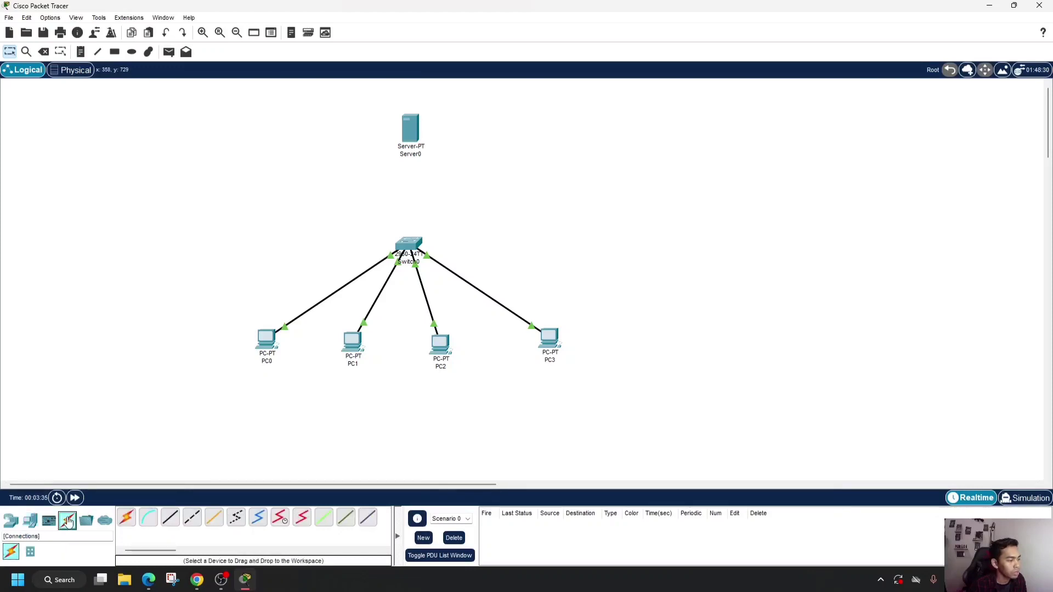
left_click(170, 520)
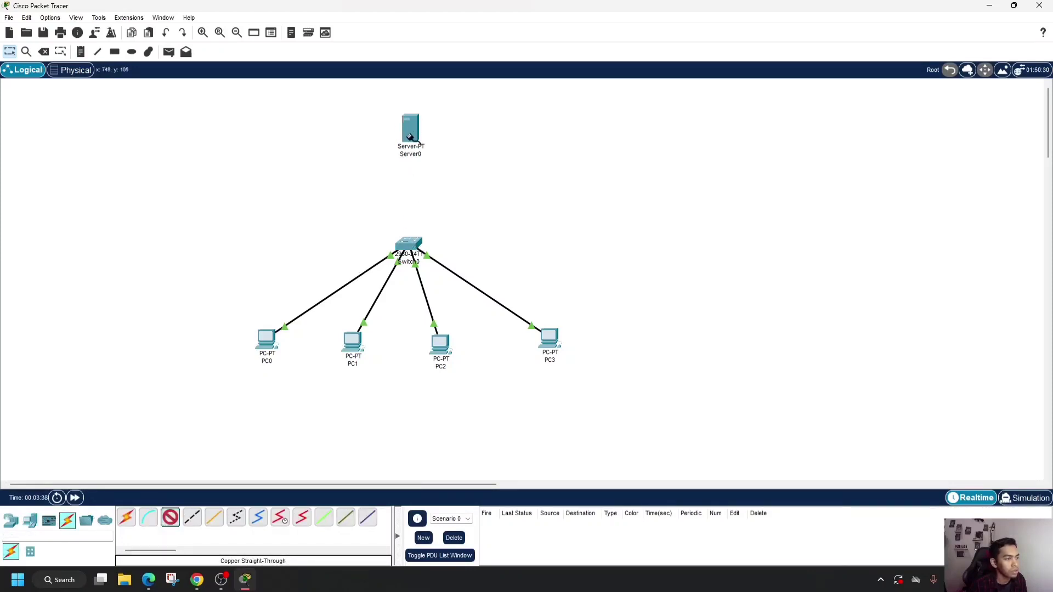
left_click(410, 135)
left_click(439, 143)
left_click(412, 245)
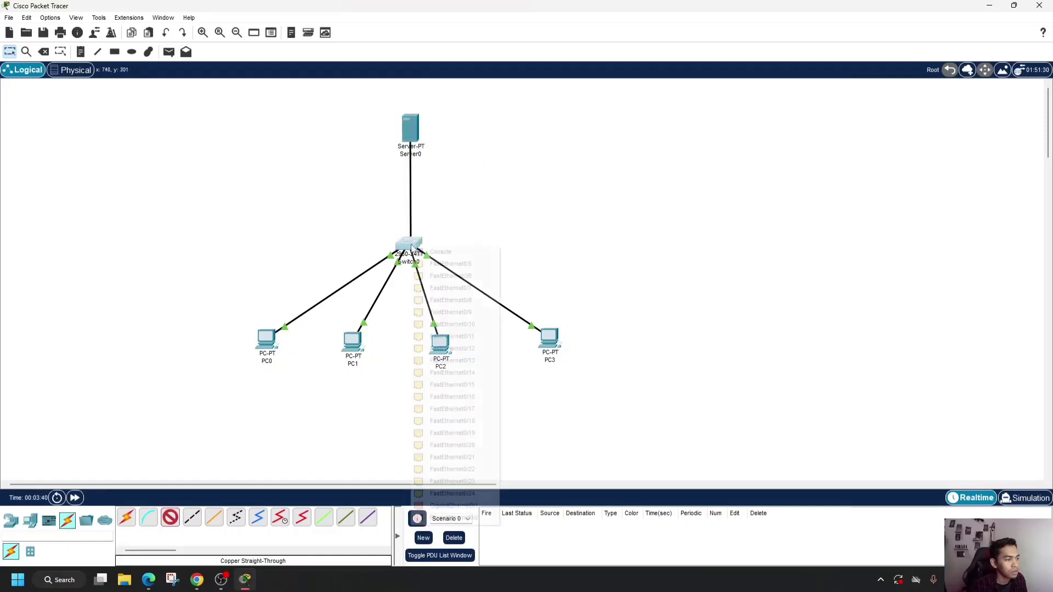
left_click(427, 264)
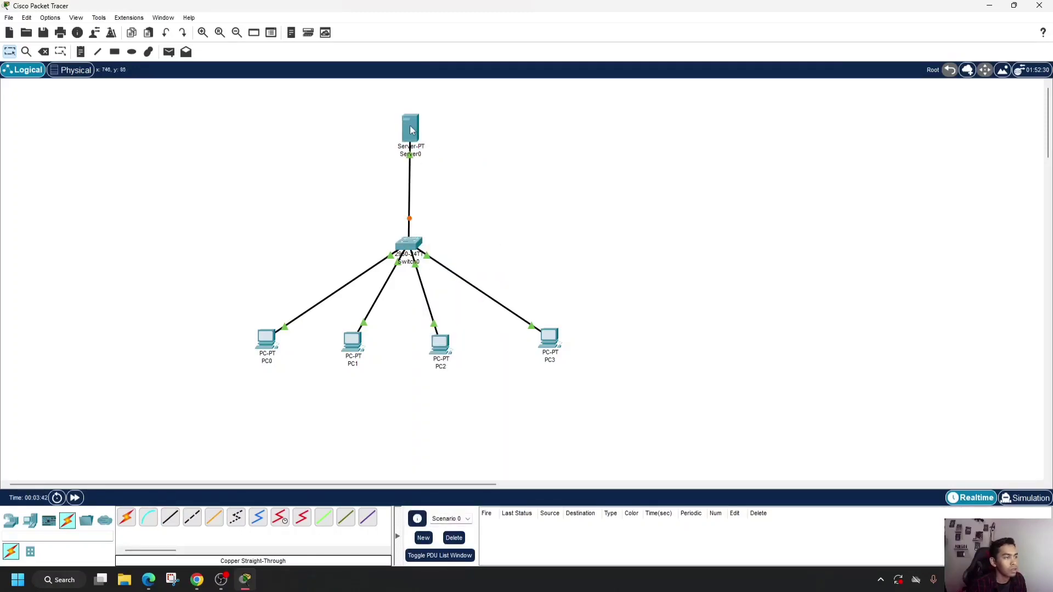
- Rename the server above the switch to HTTP
left_click(410, 128)
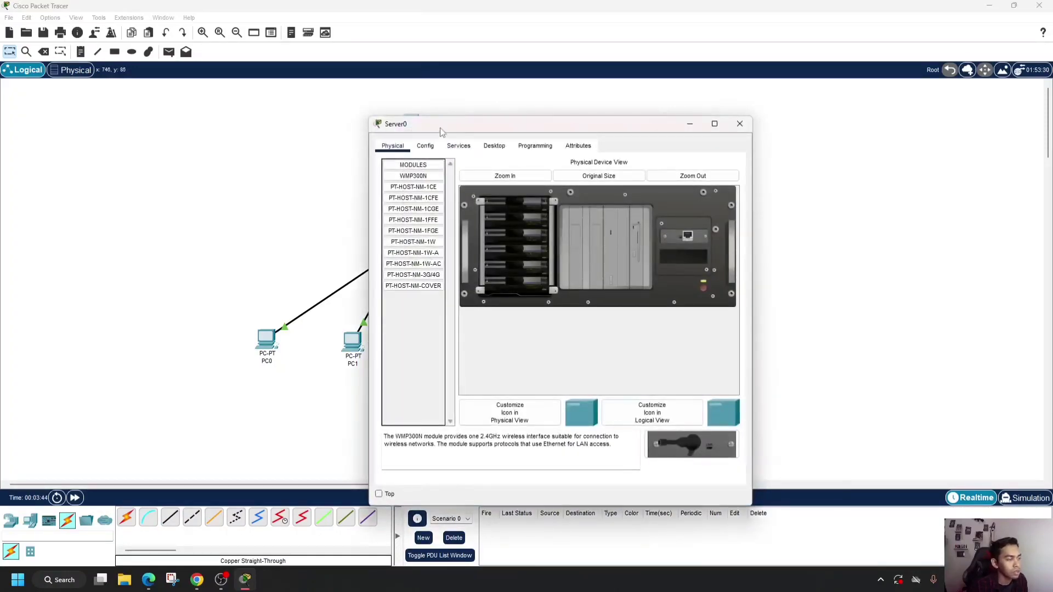
left_click_drag(440, 132, 555, 122)
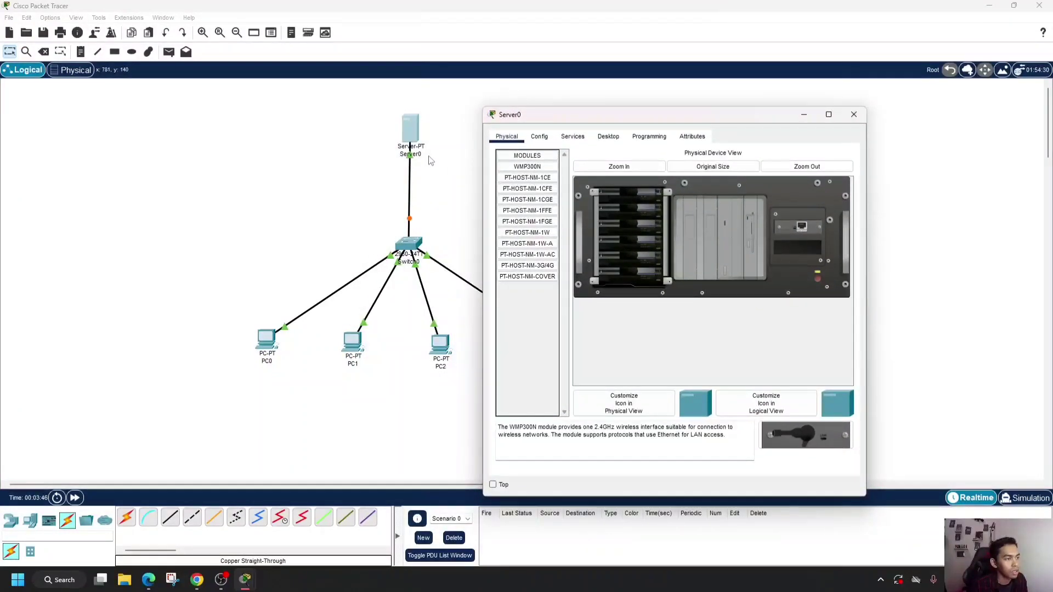
left_click(539, 137)
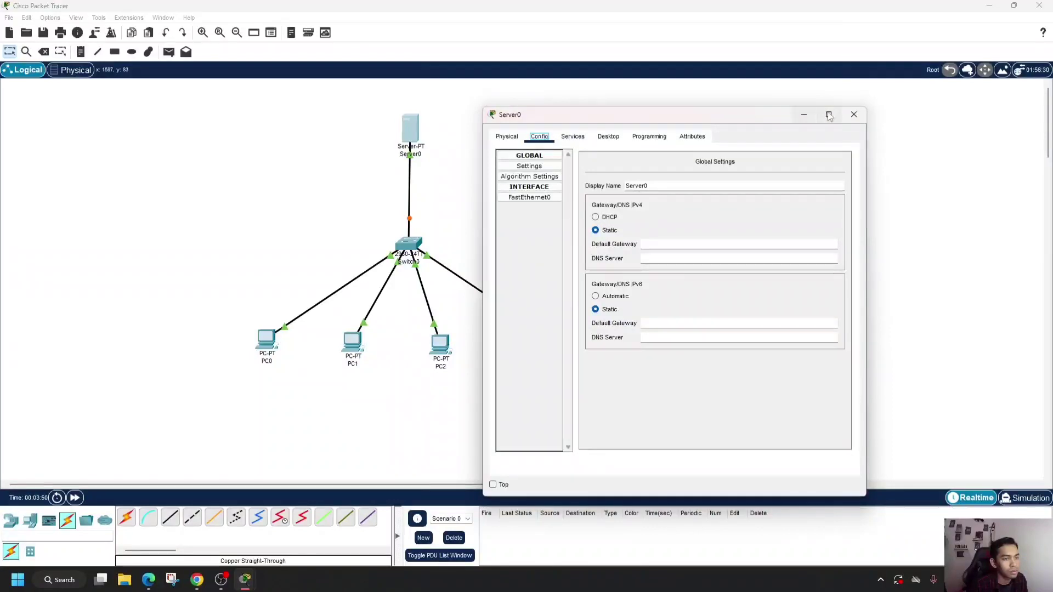
left_click(420, 155)
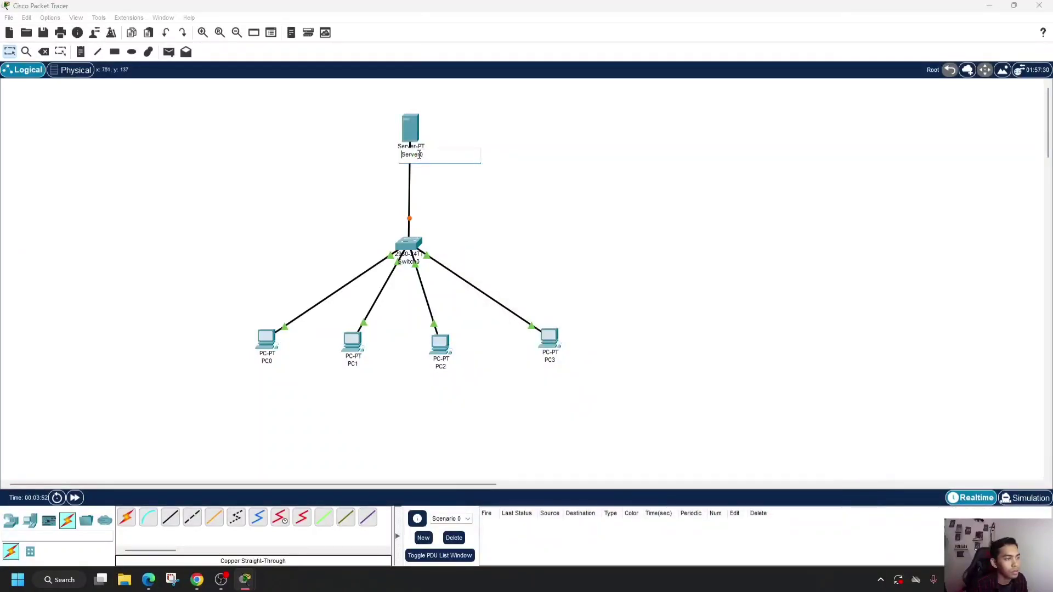
left_click_drag(419, 155, 393, 158)
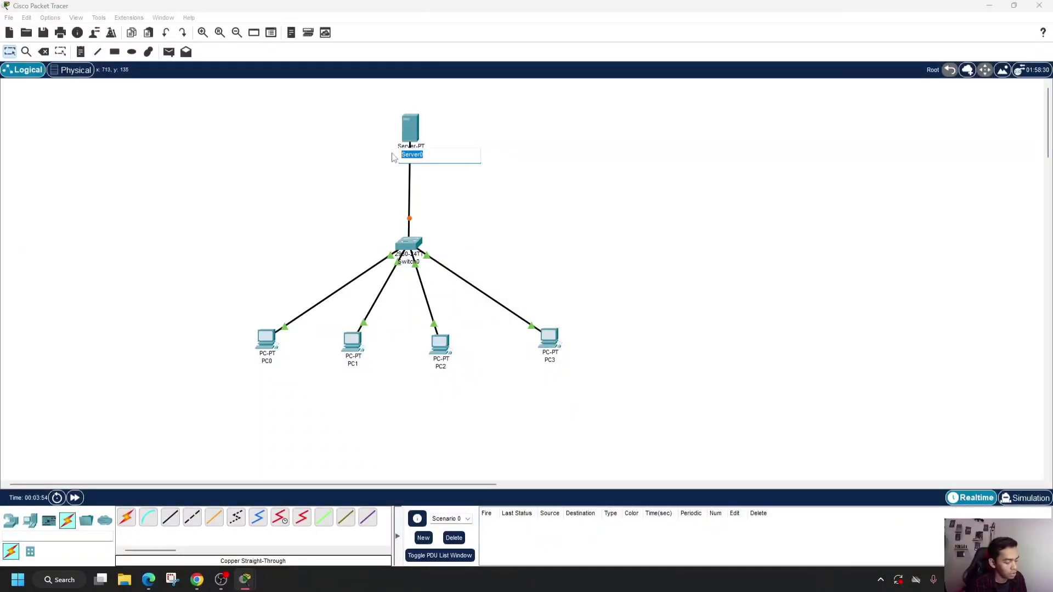
type("HTT")
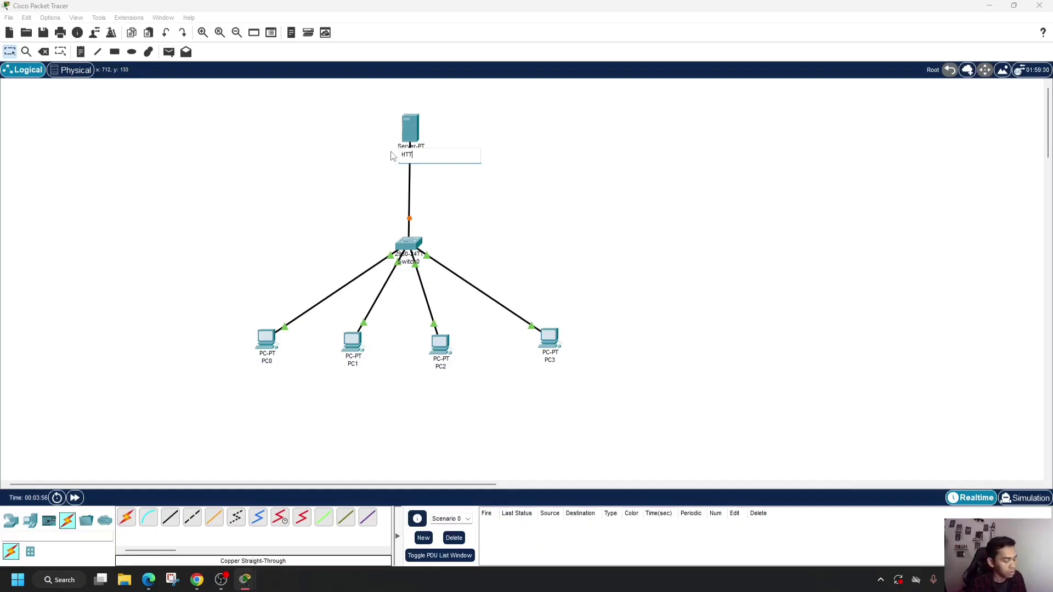
type("P")
key("Return")
- Give the HTTP server the static IPv4 address 192.168.1.2 with subnet mask 255.255.255.0
left_click(413, 133)
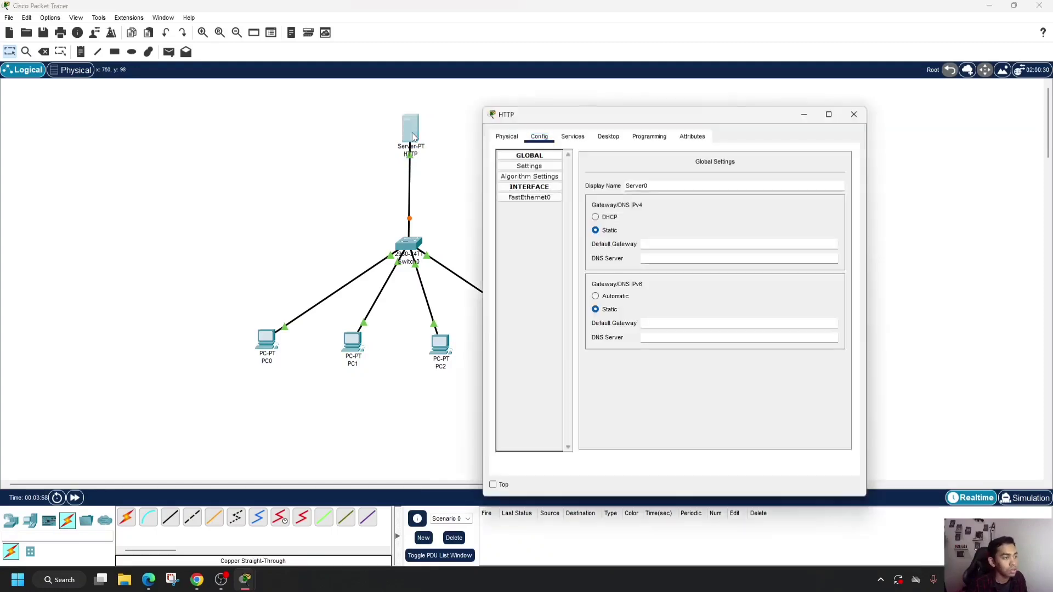
left_click(609, 138)
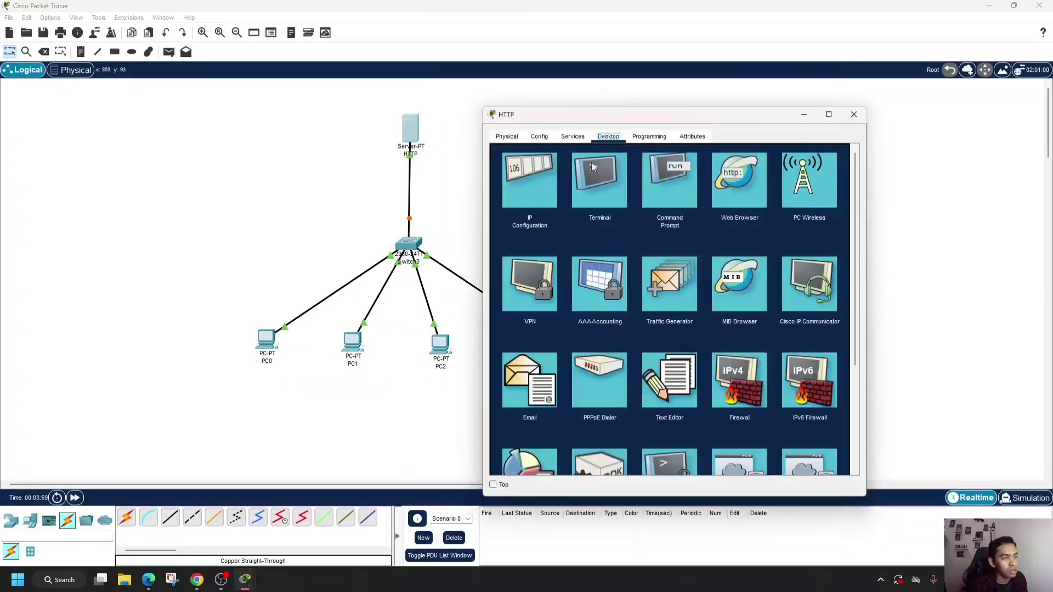
left_click(535, 185)
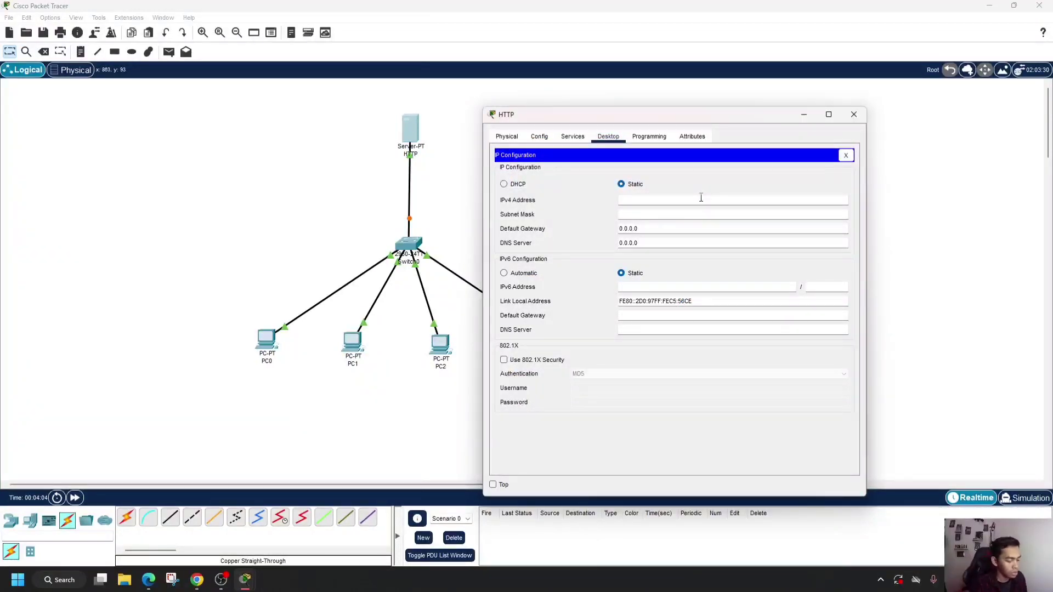
type("192")
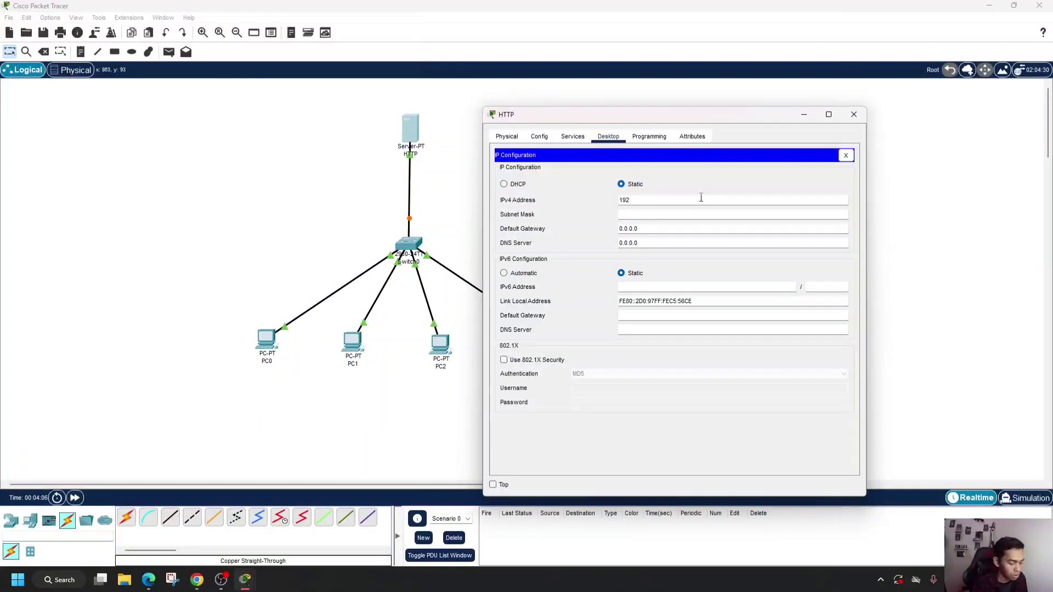
type(".168")
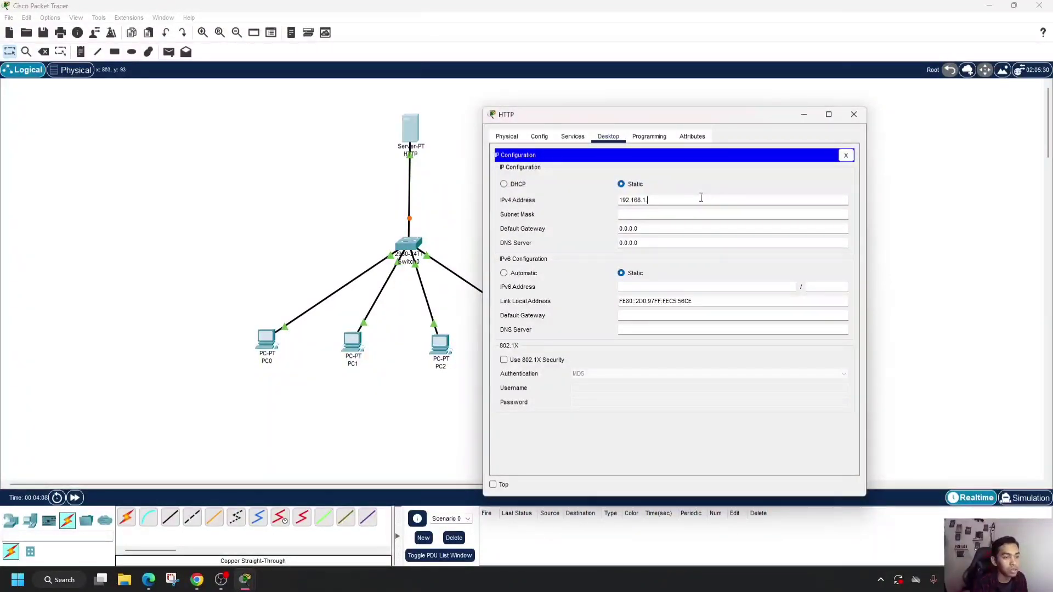
type(".1..")
key("BackSpace")
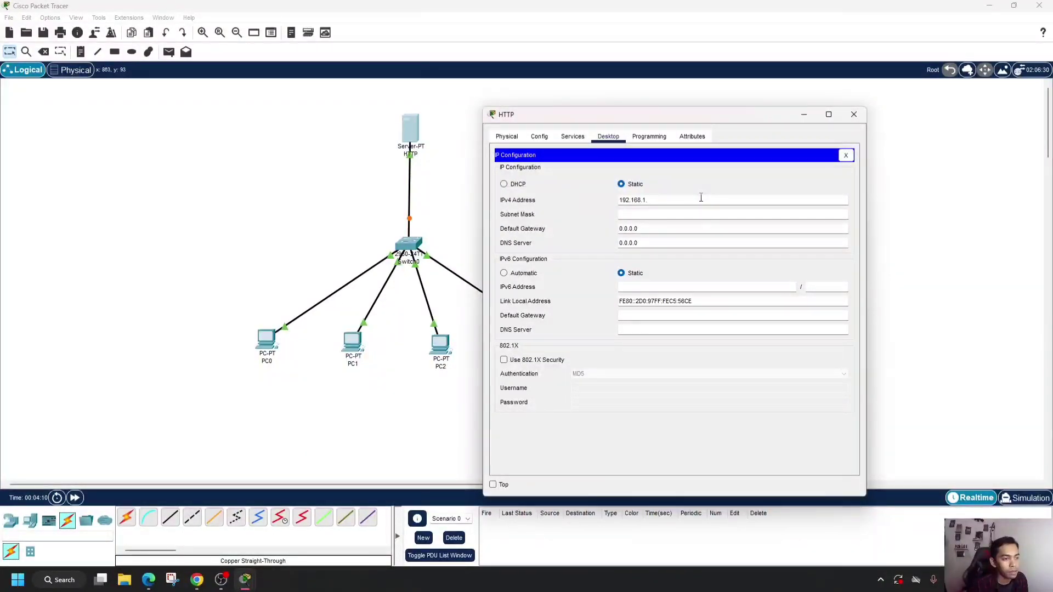
type("2")
left_click(673, 215)
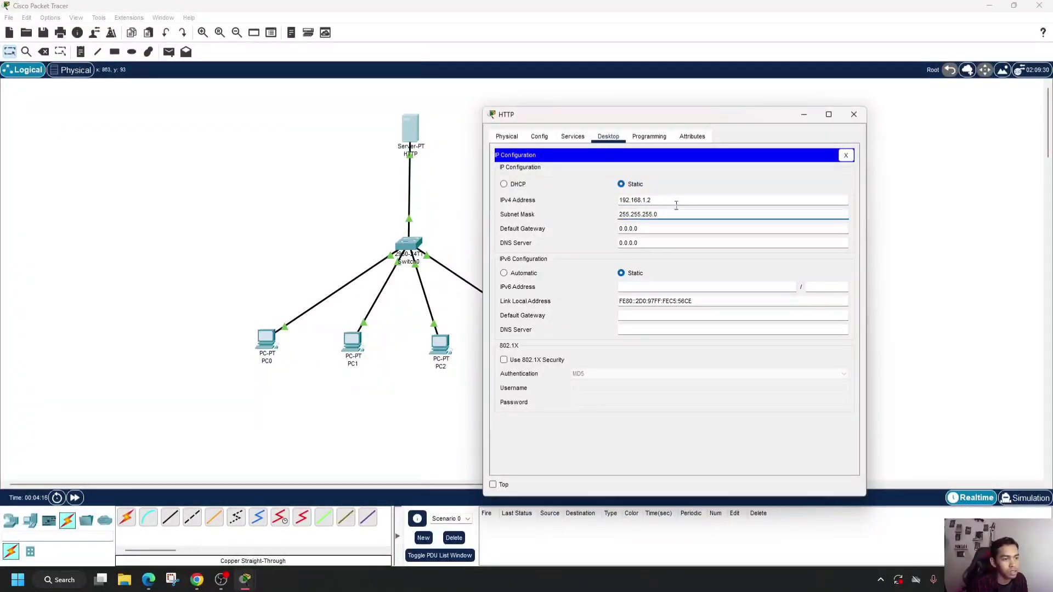
left_click(856, 117)
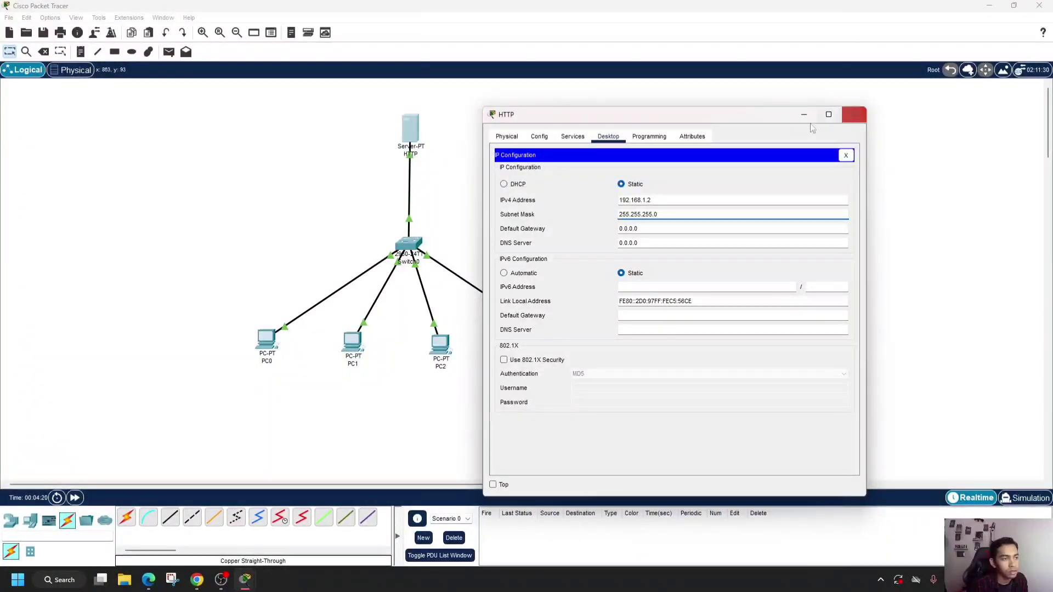
- Open the server's HTTP service settings and set HTTPS to On
left_click(568, 138)
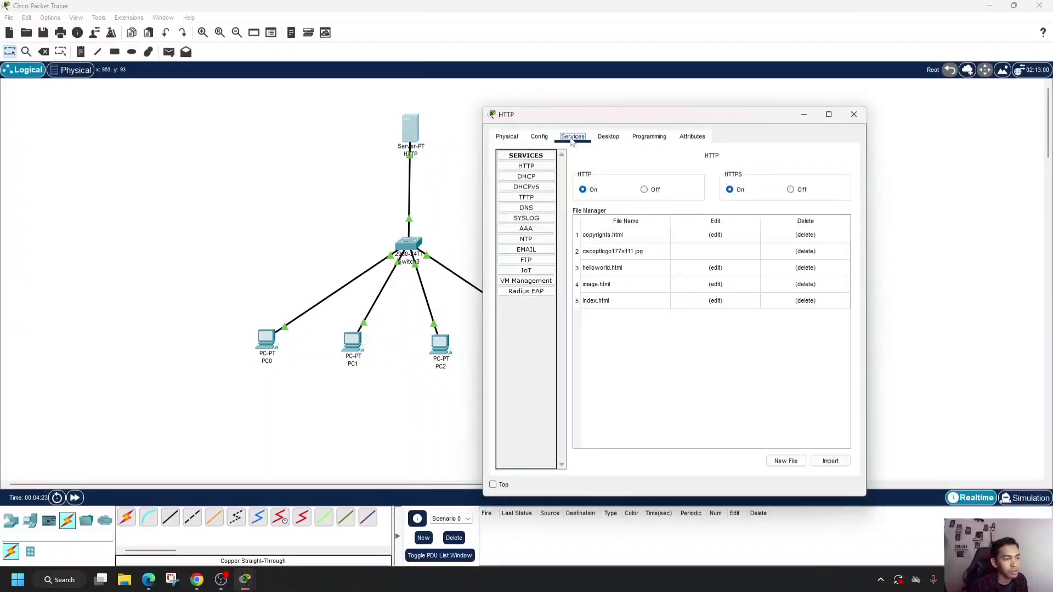
left_click(543, 168)
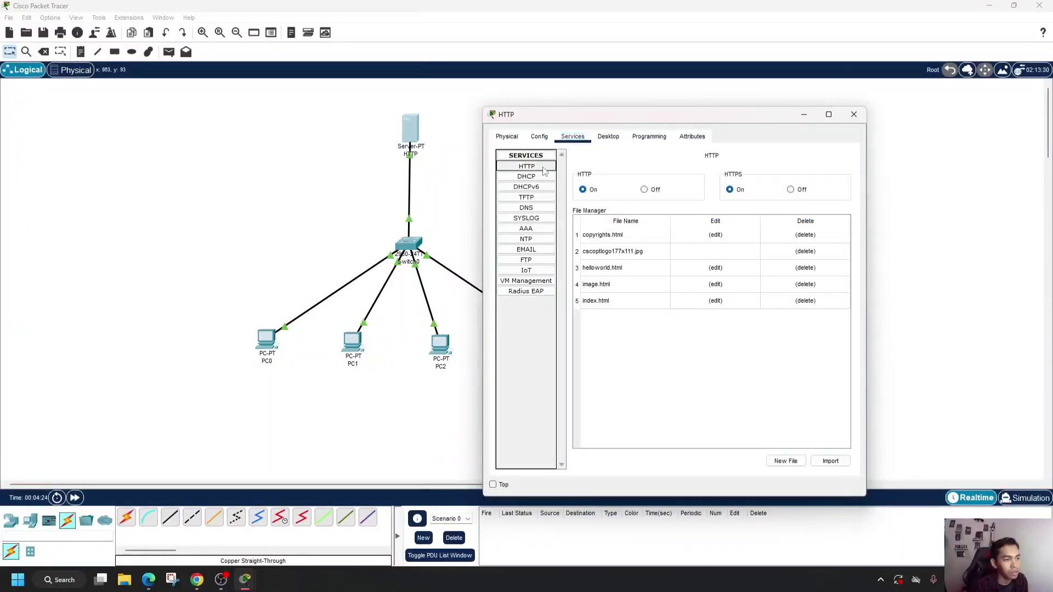
left_click(738, 194)
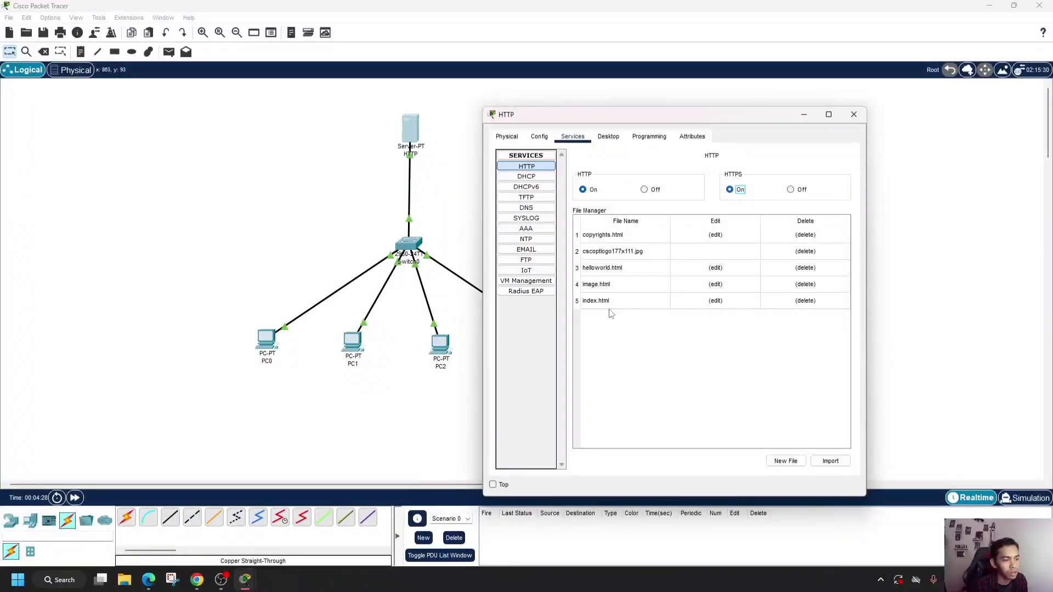
- Replace the welcome sentence in the server's index.html with "Sukses Terhubung HTTP" and save it, overwriting the existing file
left_click(715, 302)
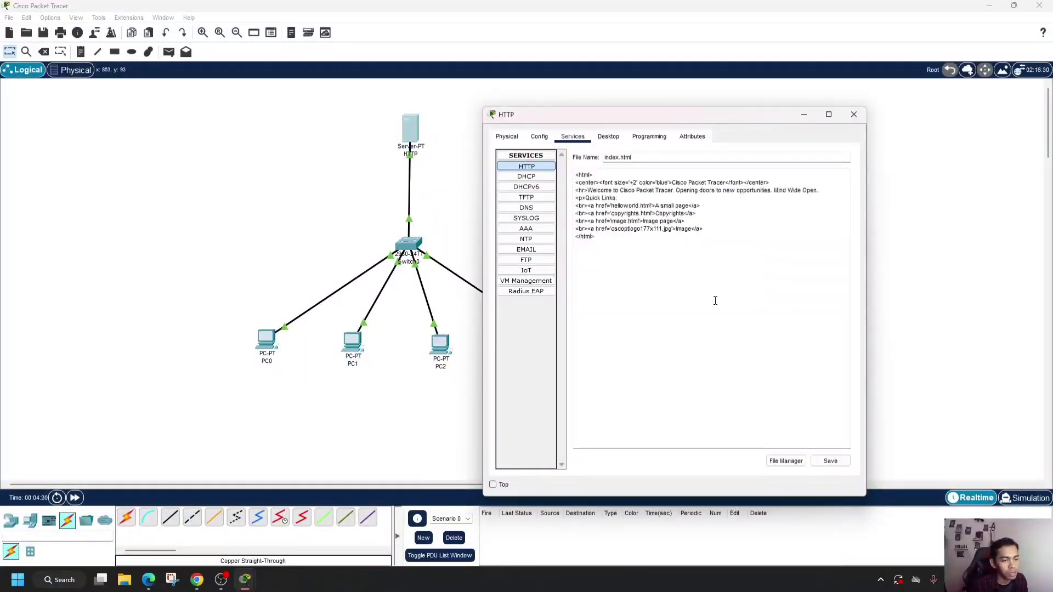
left_click_drag(588, 190, 836, 189)
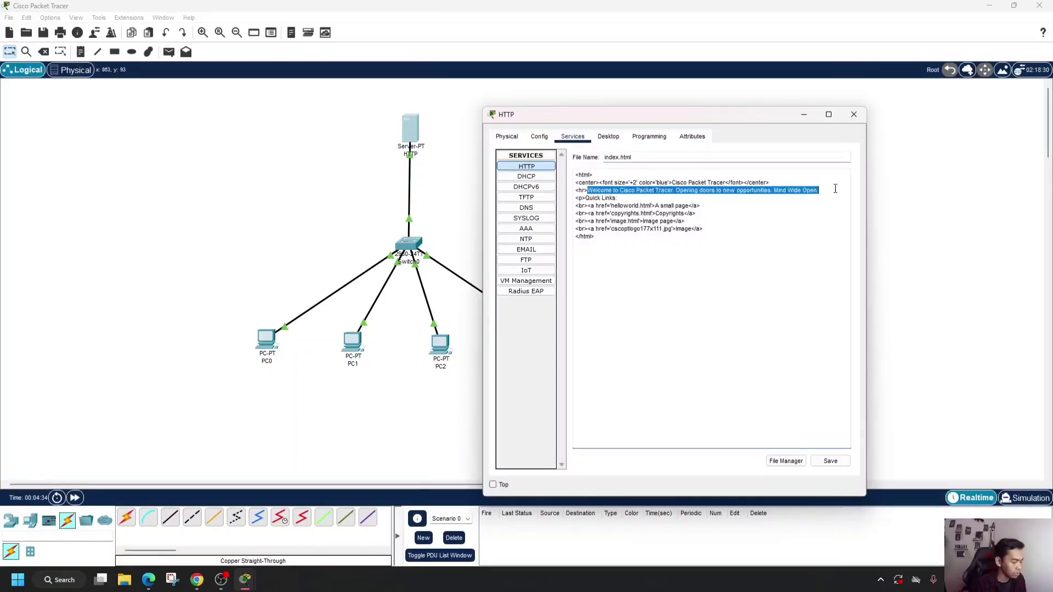
type("Sukses")
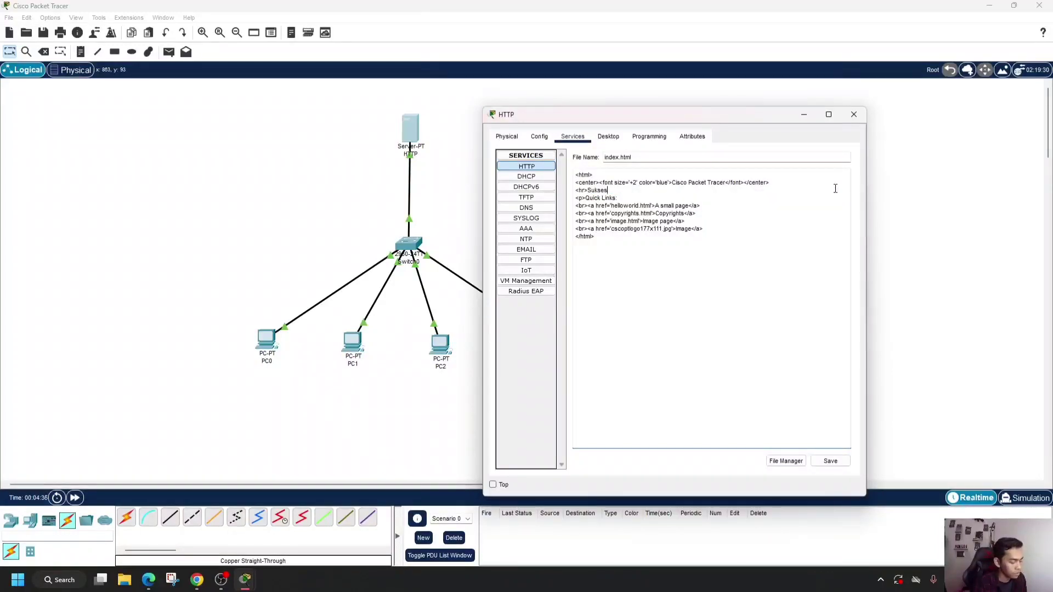
type(" Terhubung HTTP")
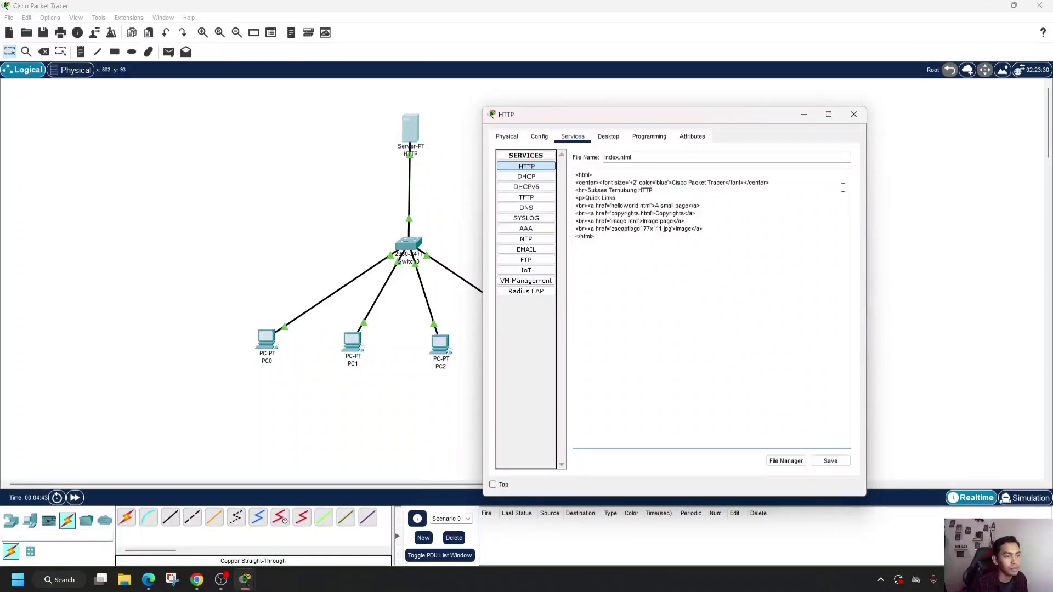
left_click(831, 461)
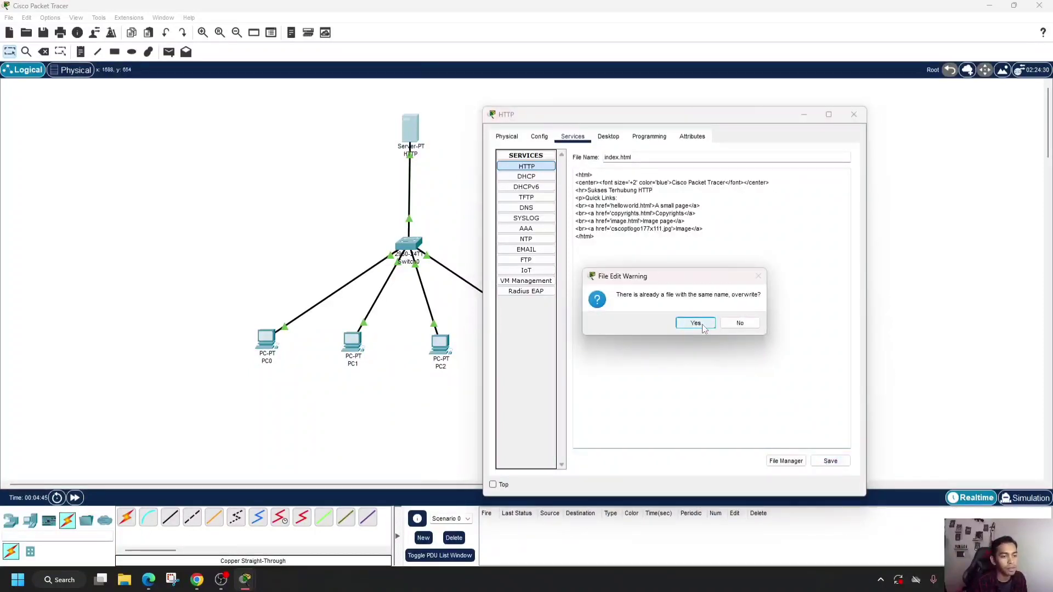
left_click(695, 323)
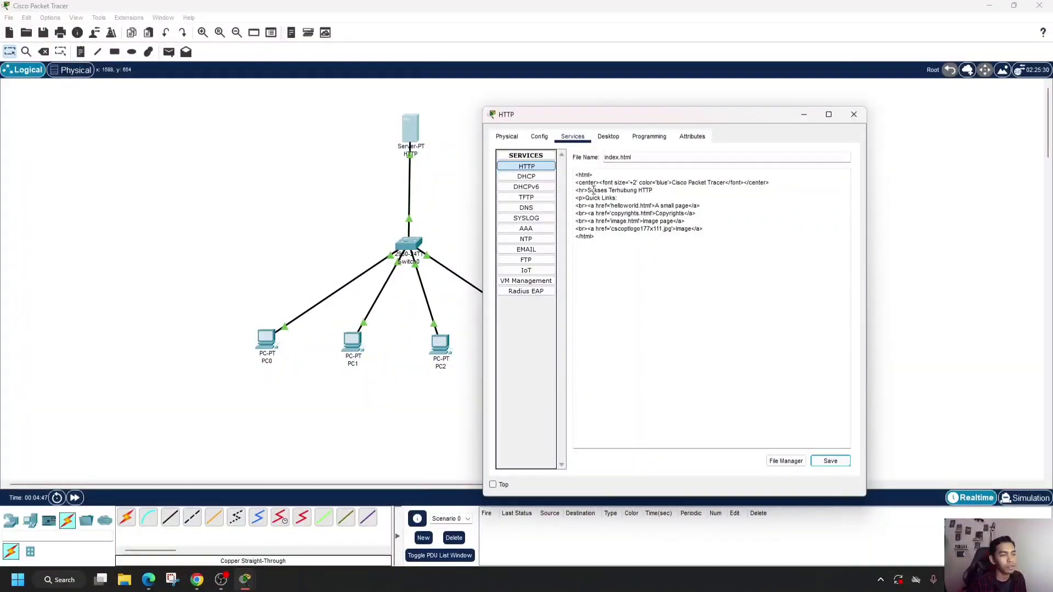
- Check the HTTP server's IP configuration and close its window
left_click(535, 139)
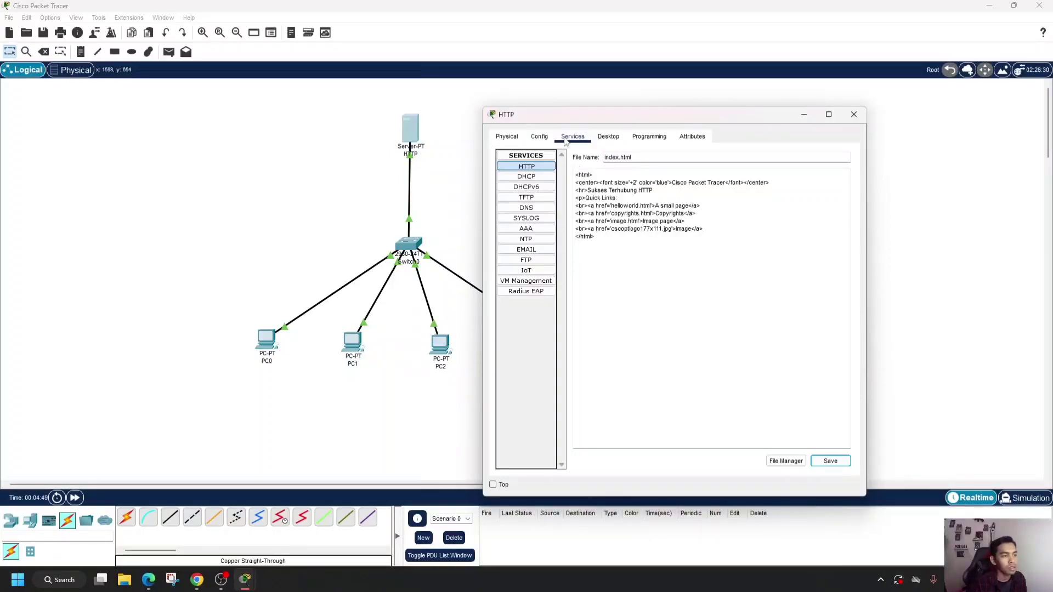
left_click(607, 138)
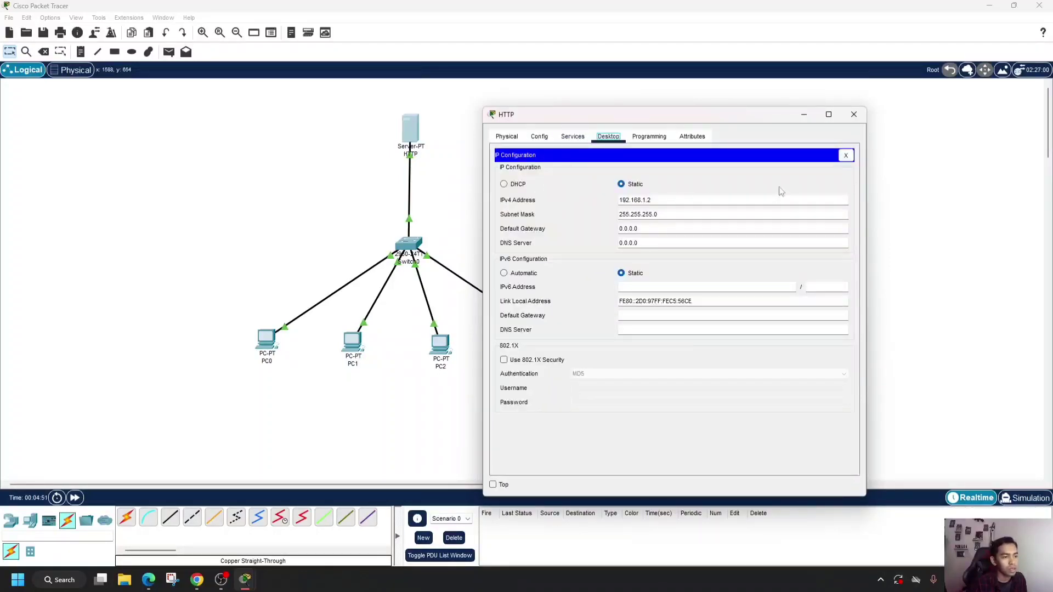
left_click(854, 114)
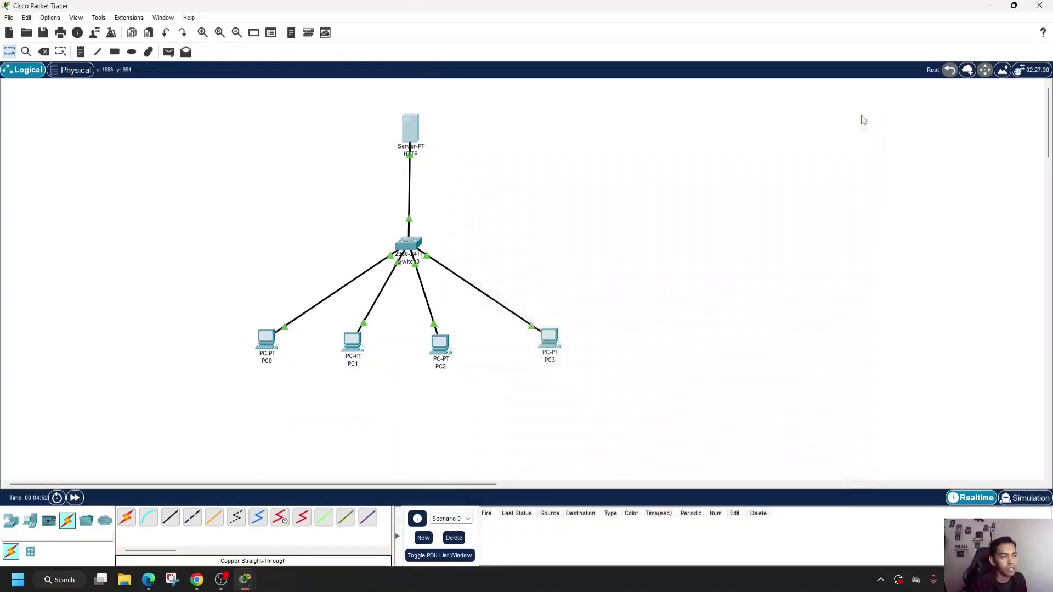
- Ping the HTTP server at 192.168.1.2 from PC0's Command Prompt and close the Command Prompt
left_click(267, 342)
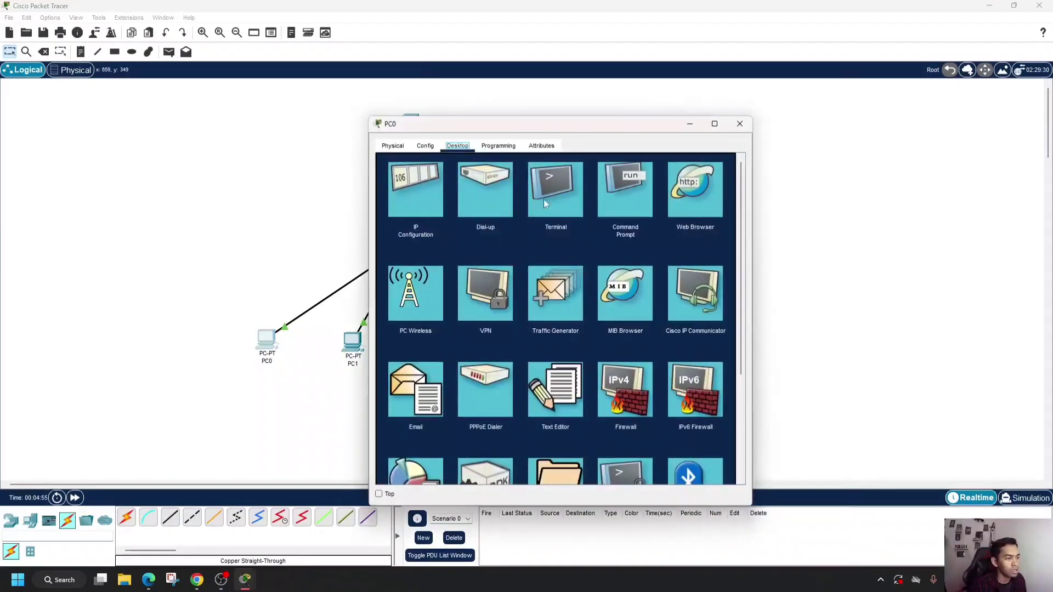
left_click(621, 196)
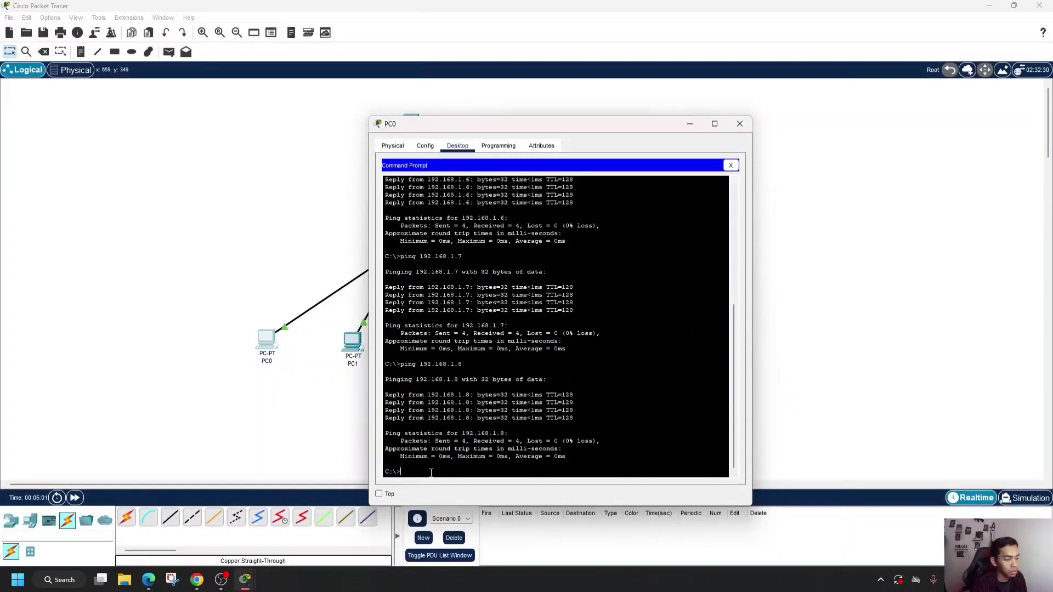
type("ping 192.168.1.")
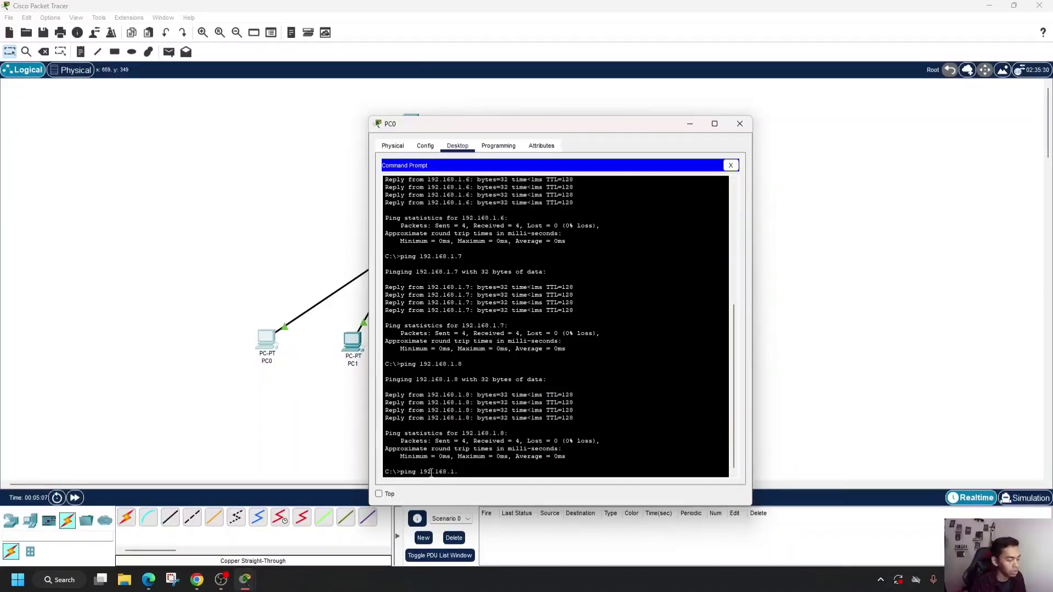
type("2")
key("Return")
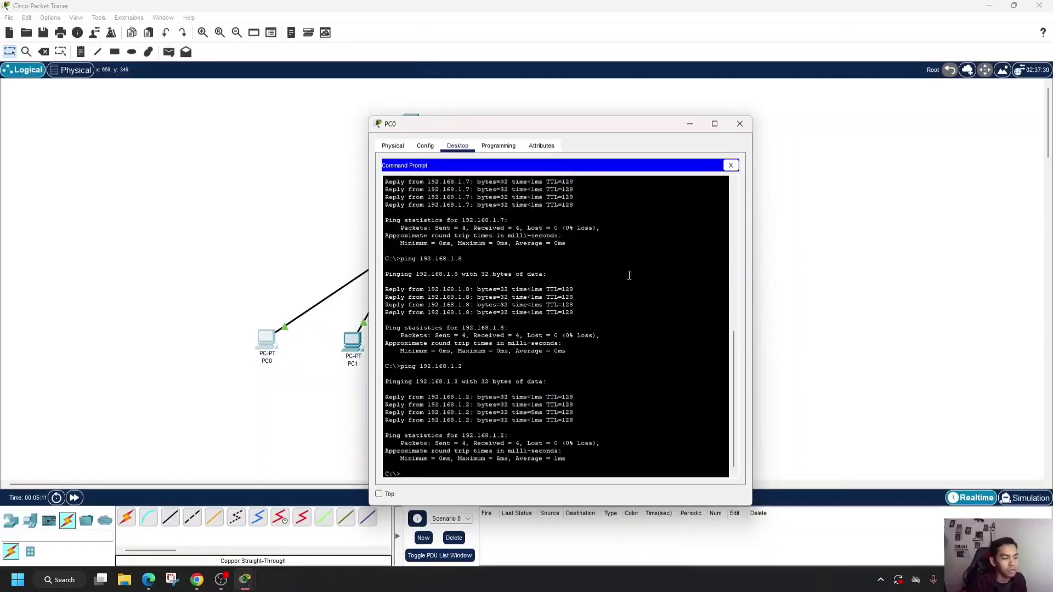
left_click(731, 166)
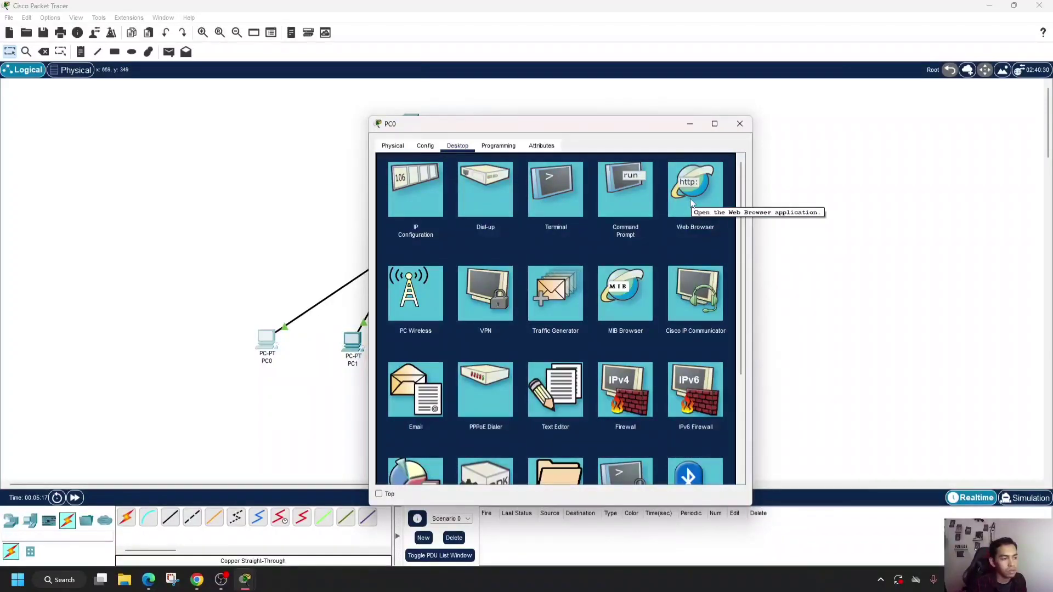
- Load the HTTP server's page at 192.168.1.2 in PC0's Web Browser and close the PC0 window
left_click(690, 202)
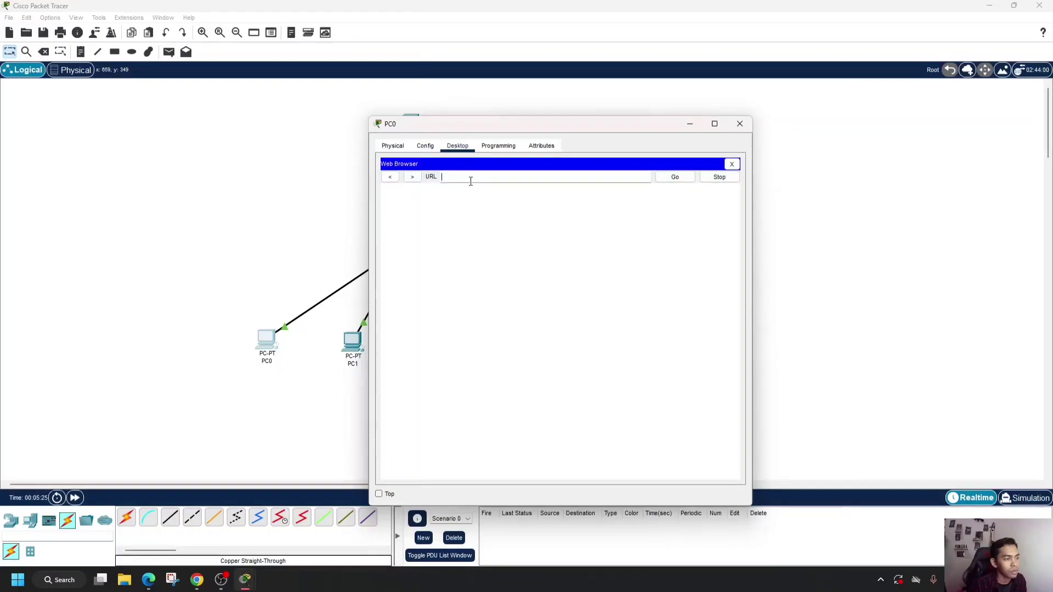
type("192")
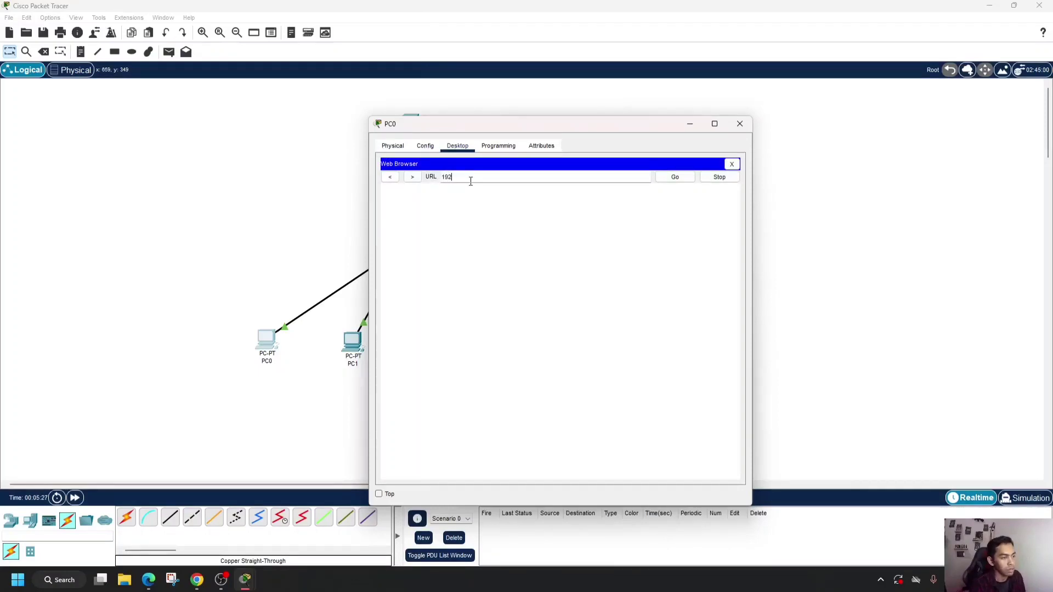
type(".168")
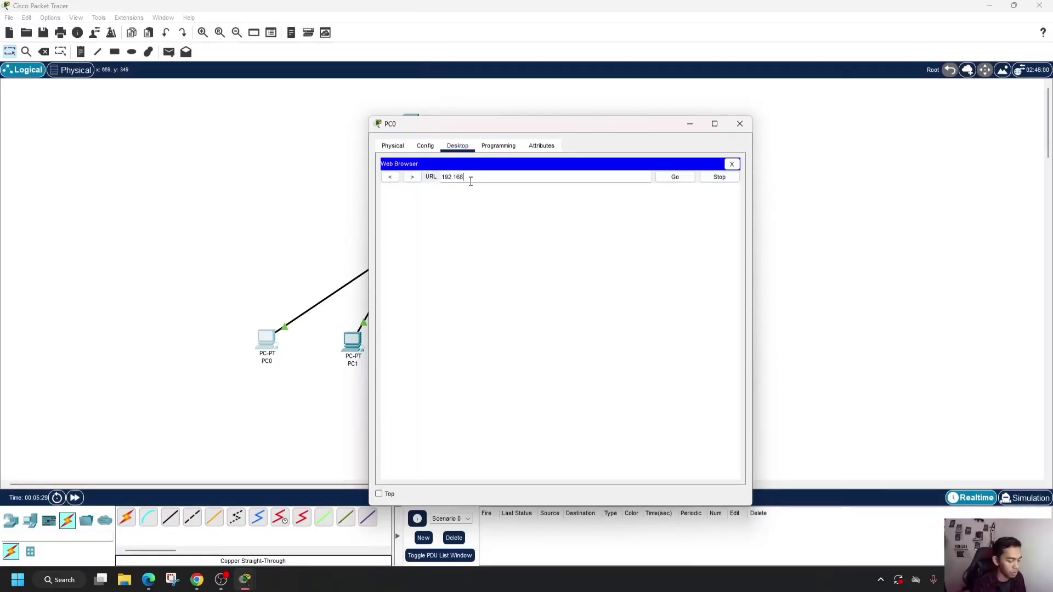
type(".1.2")
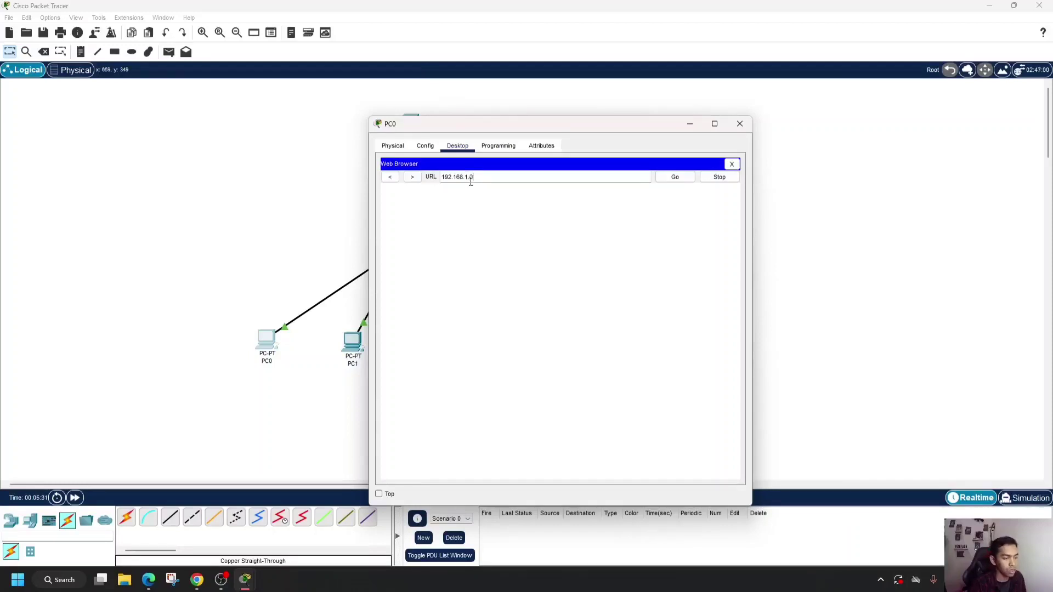
key("Return")
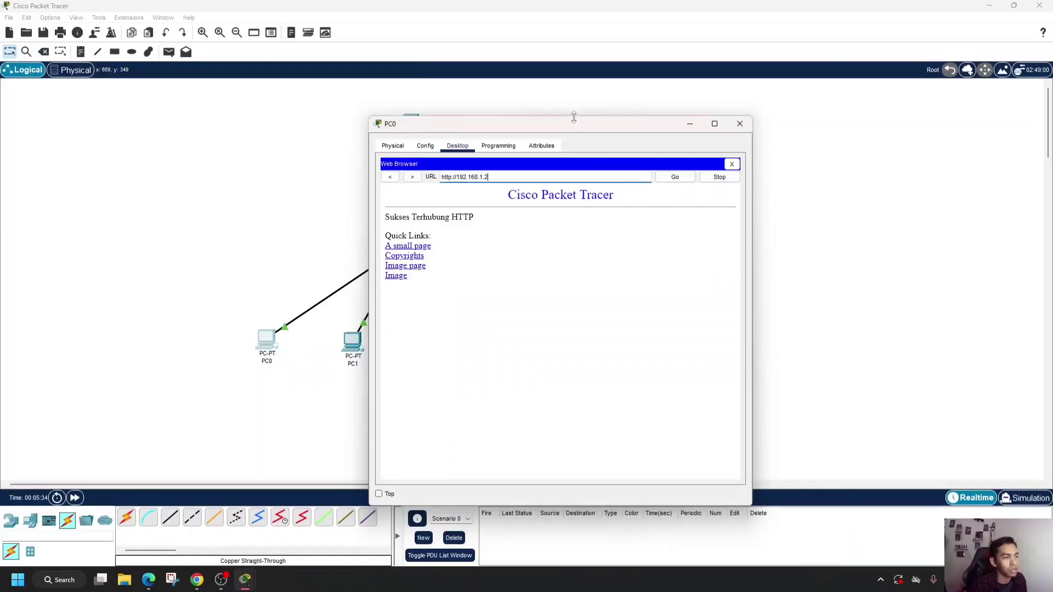
left_click_drag(579, 124, 823, 101)
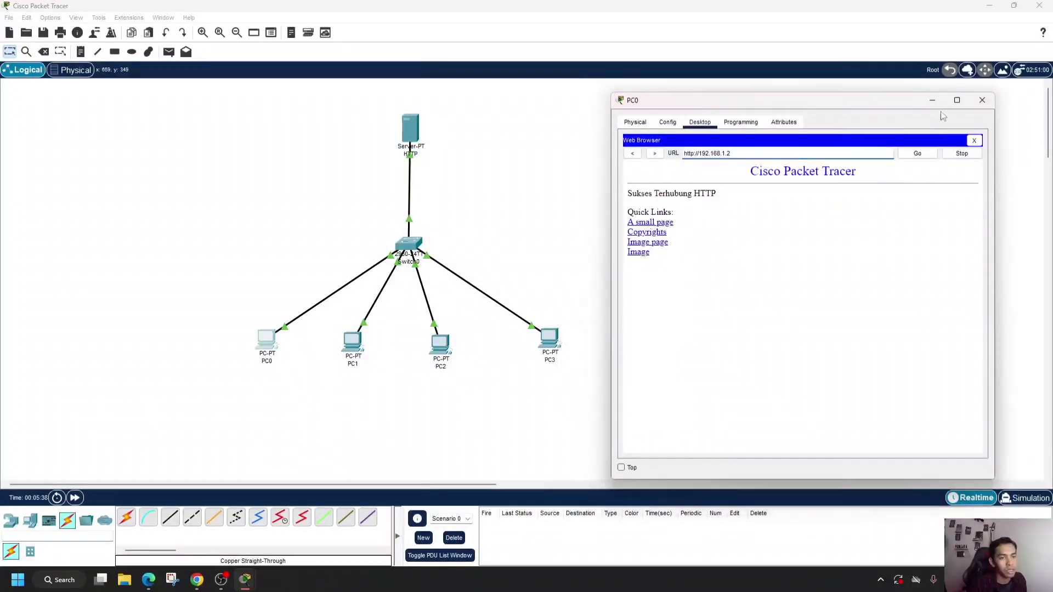
left_click(982, 100)
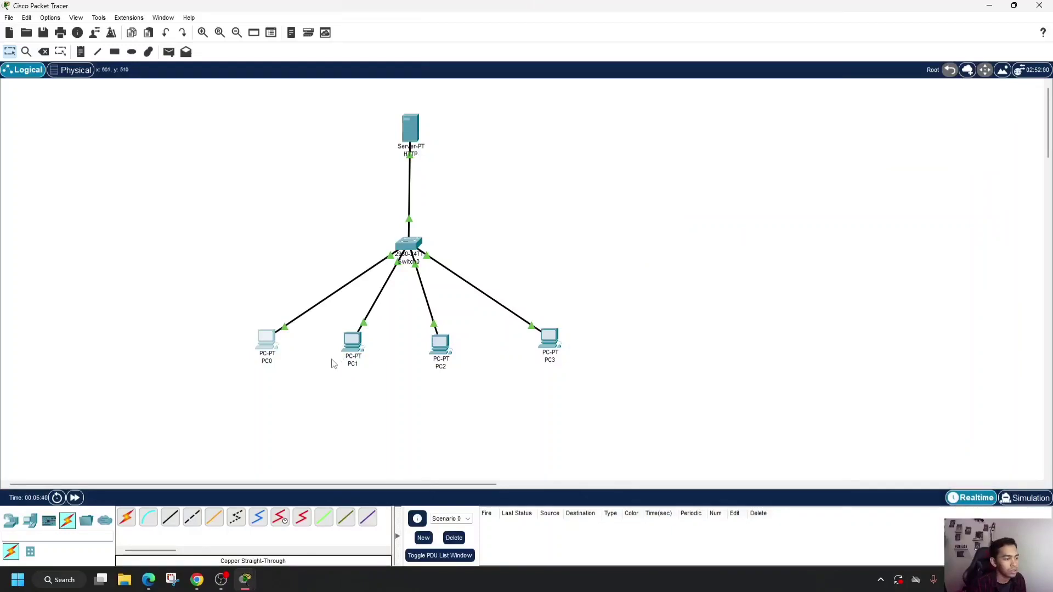
- Ping the HTTP server at 192.168.1.2 from PC1's Command Prompt and close the Command Prompt
left_click(354, 355)
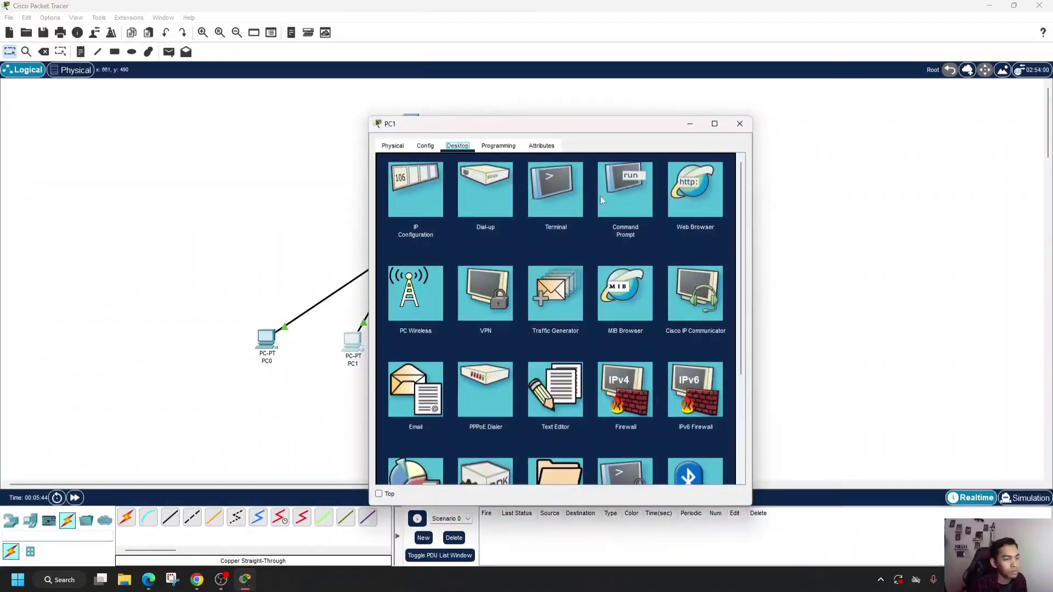
left_click(633, 202)
type("pi")
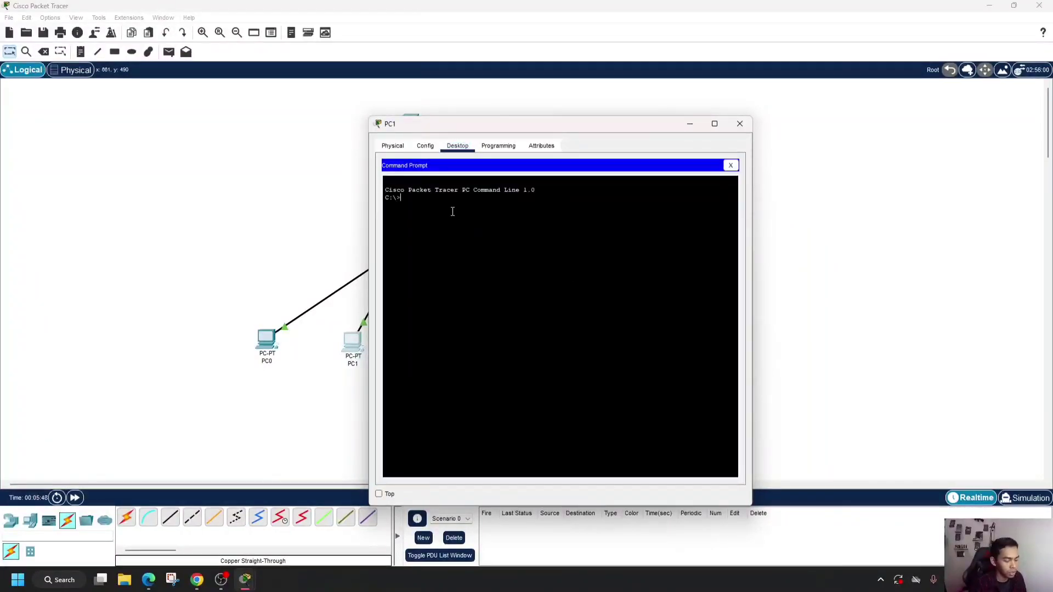
type("ng ")
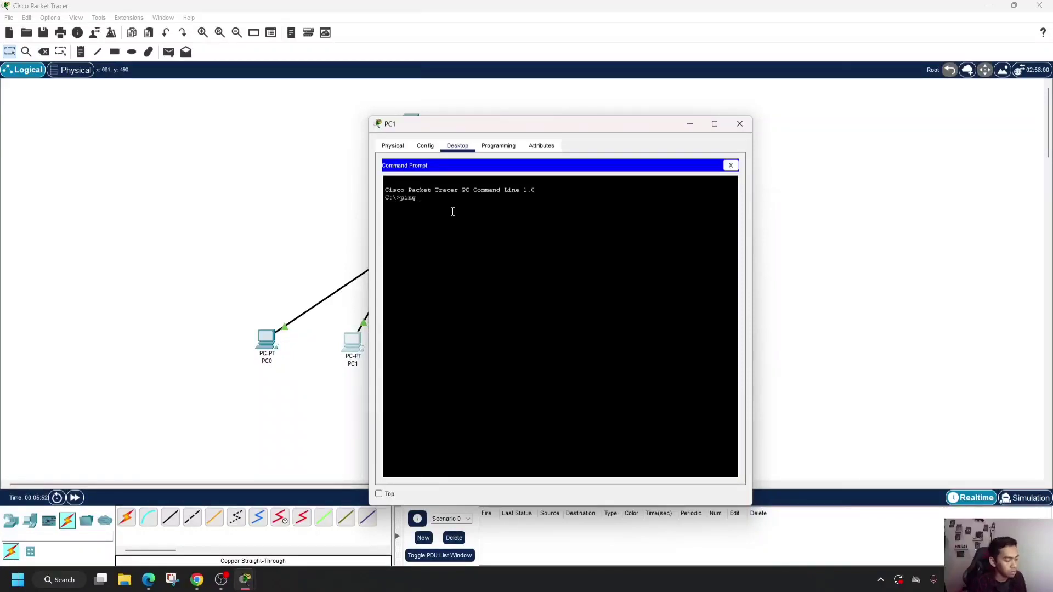
type("192.168.1.2")
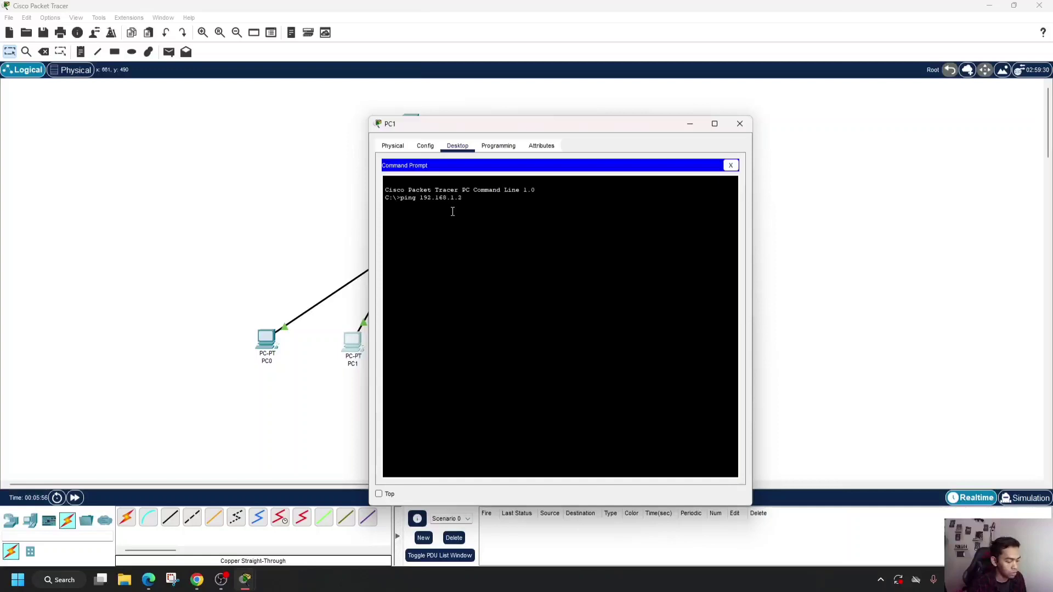
key("Return")
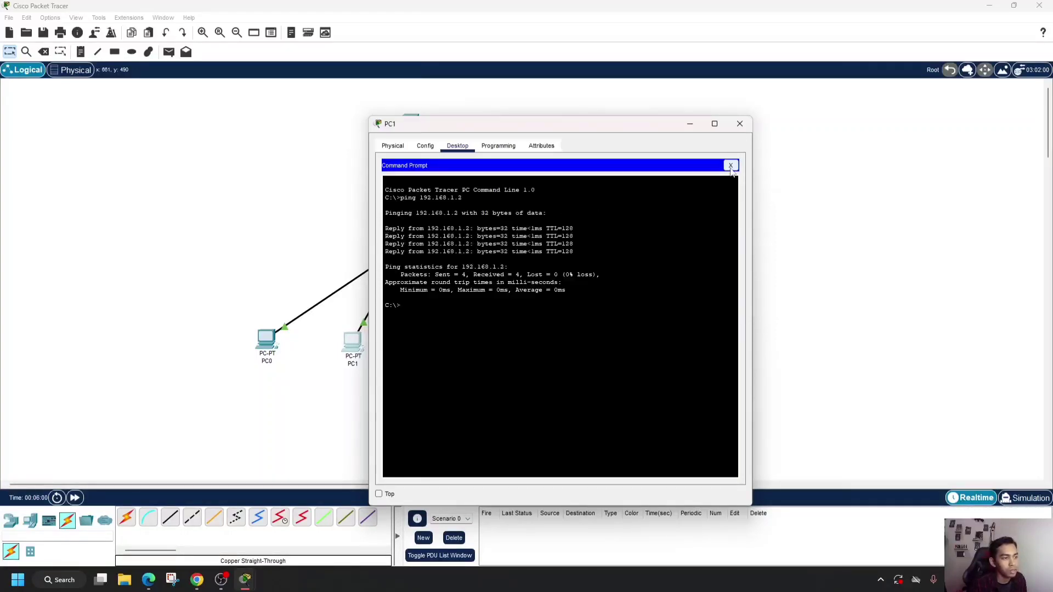
left_click(731, 167)
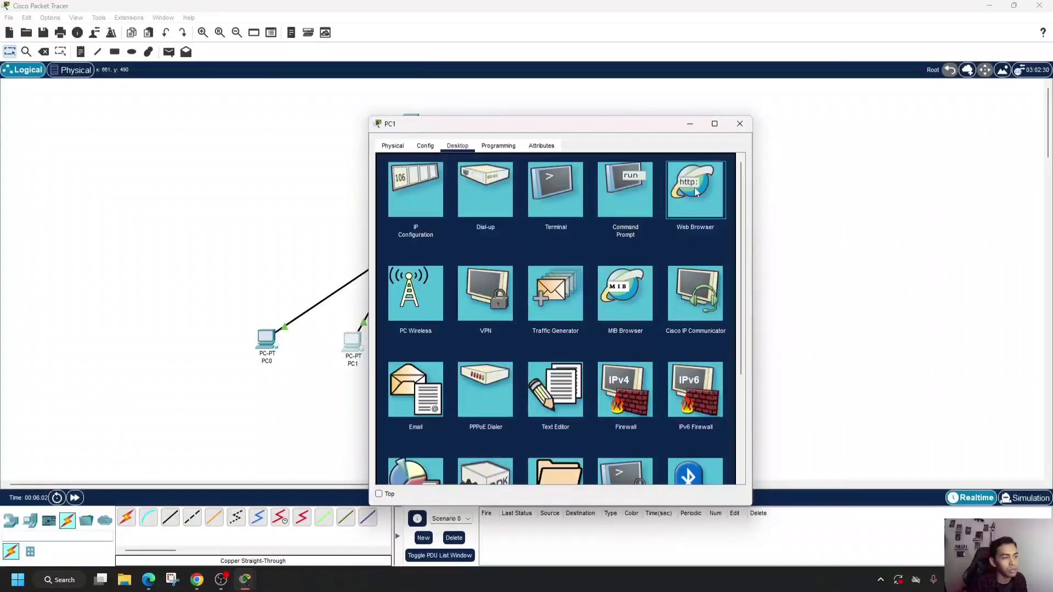
- Load the HTTP server's page at 192.168.1.2 in PC1's Web Browser and close the PC1 window
left_click(693, 211)
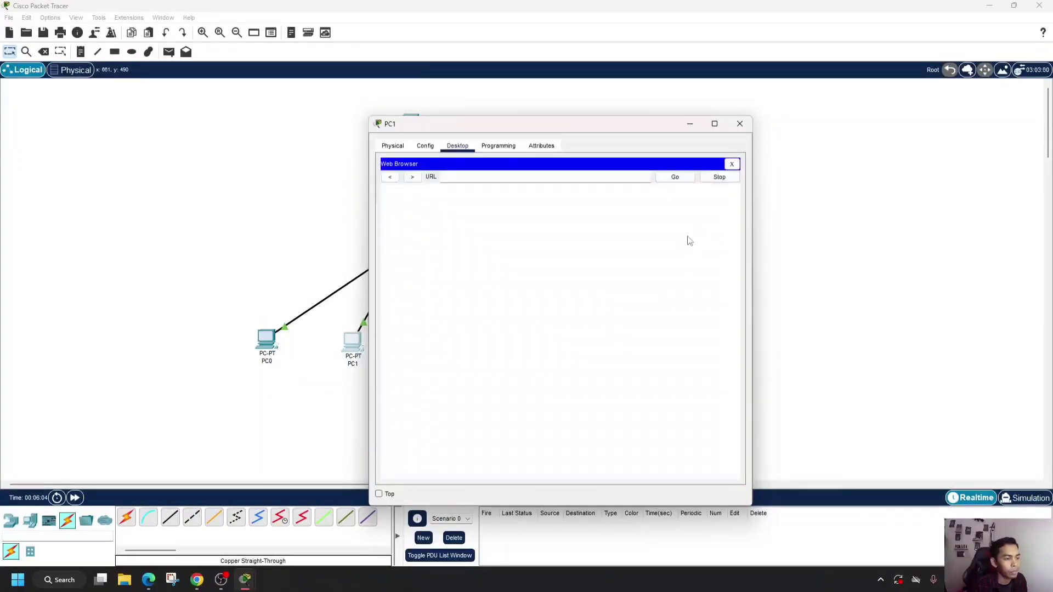
left_click(486, 177)
type("192.168.1.2")
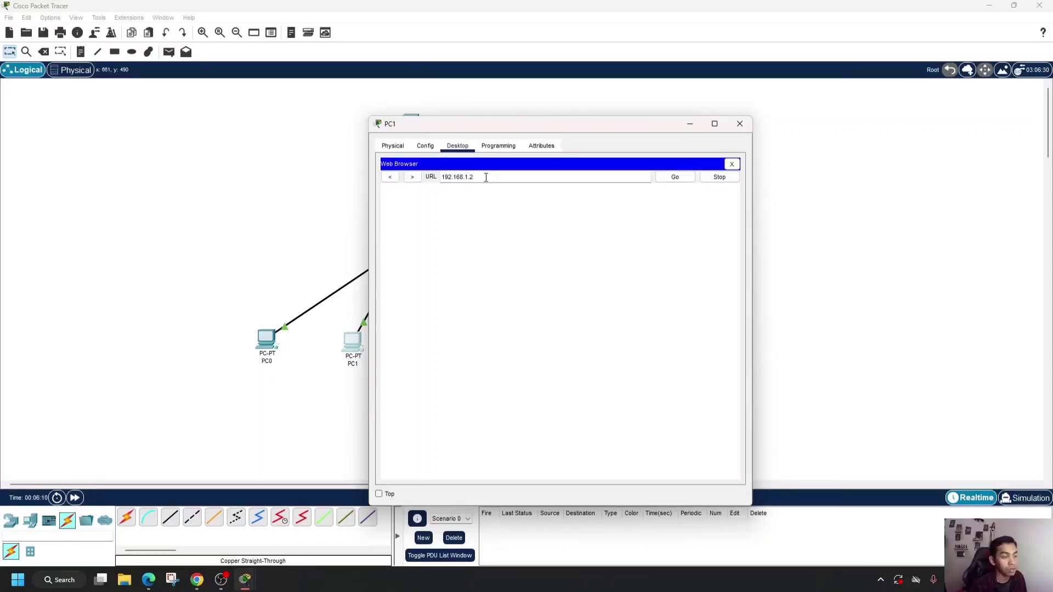
key("Return")
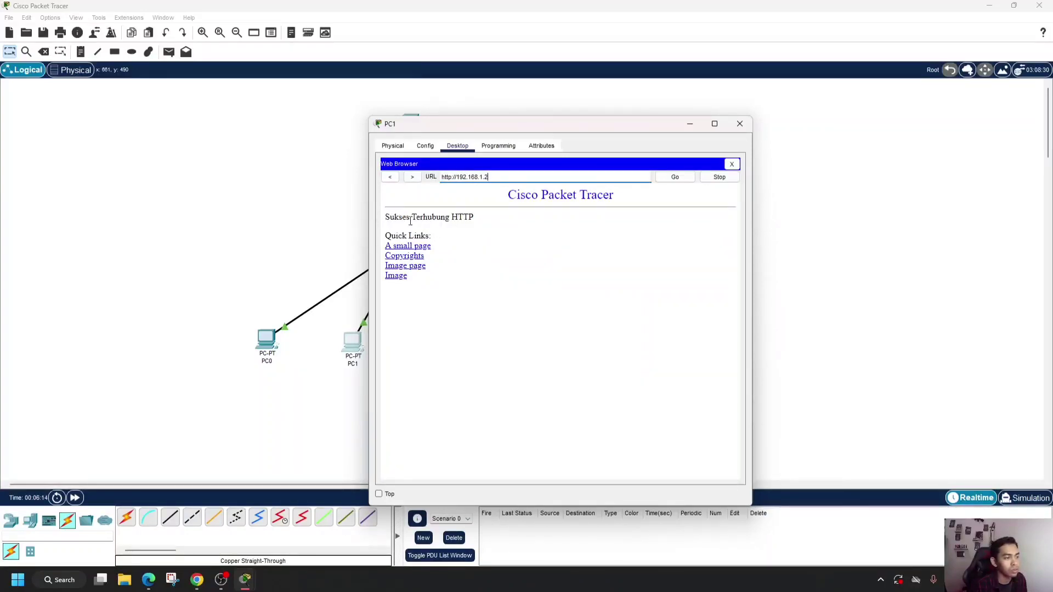
left_click_drag(568, 129, 659, 112)
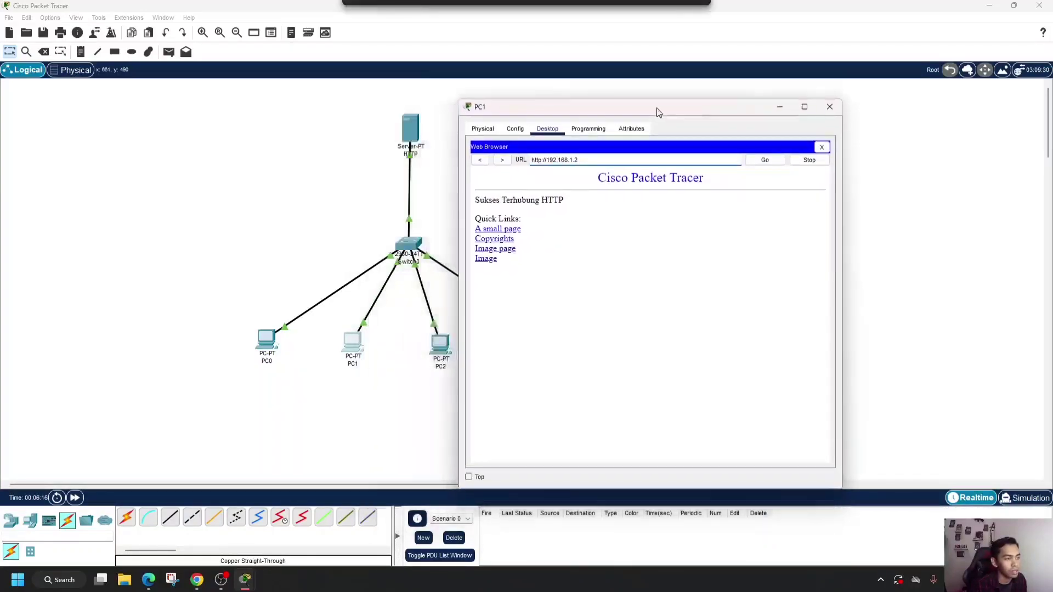
left_click(832, 107)
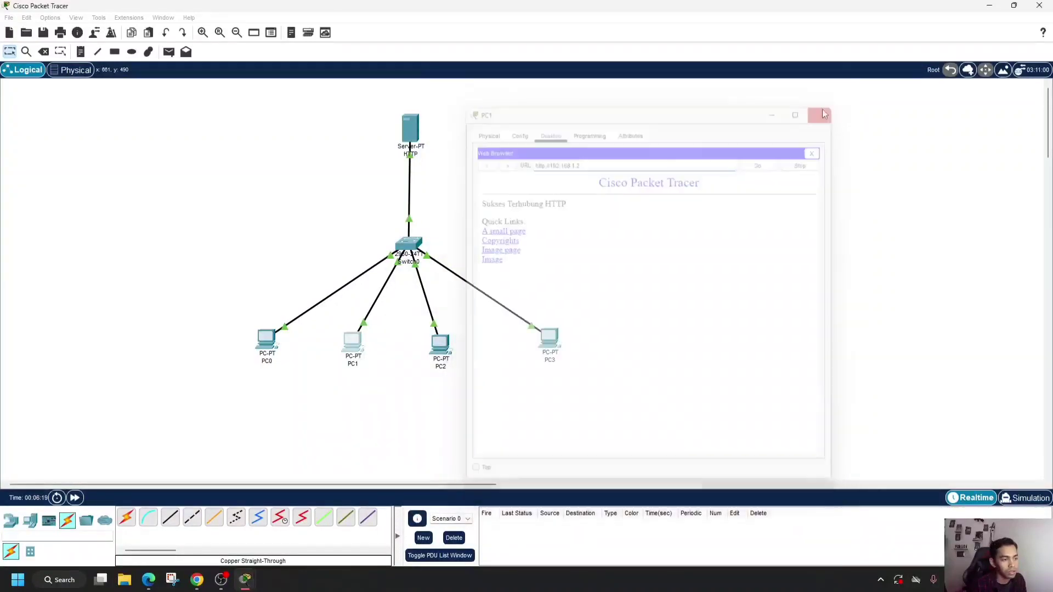
- Ping the HTTP server at 192.168.1.2 from PC2's Command Prompt and close the Command Prompt
left_click(442, 363)
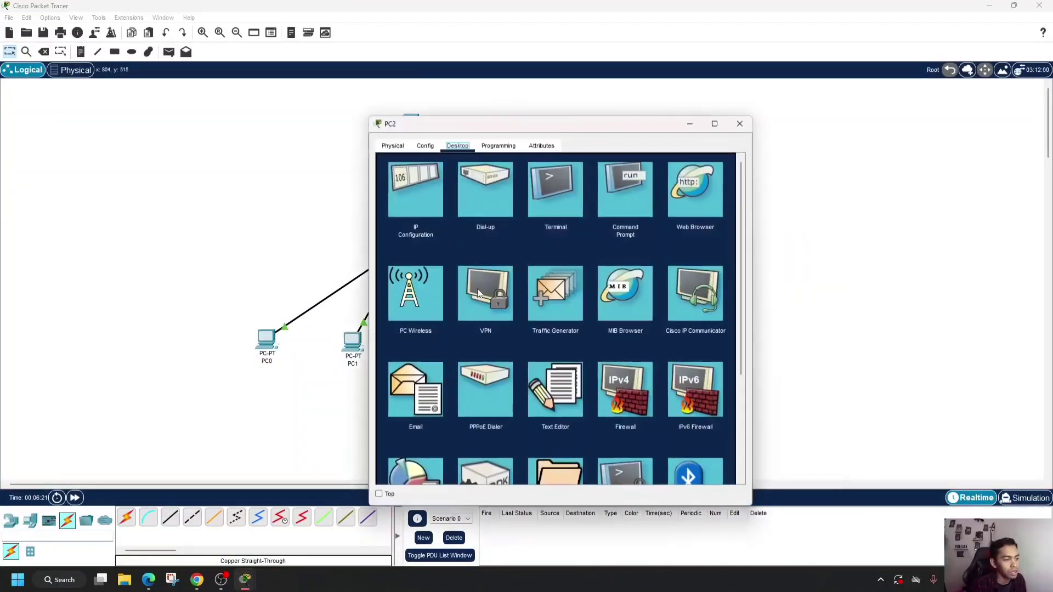
left_click(629, 200)
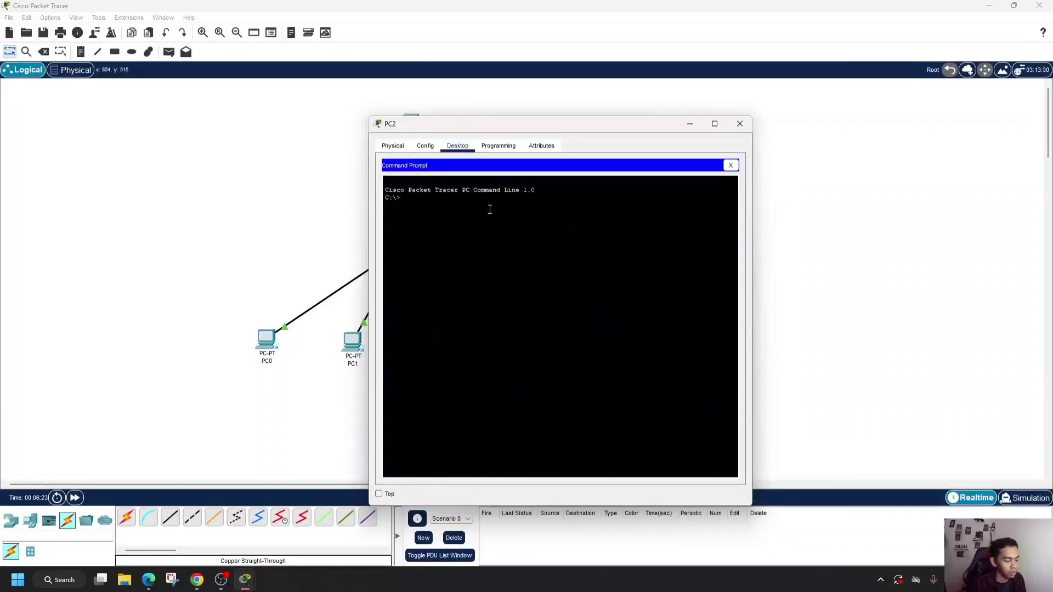
type("ping")
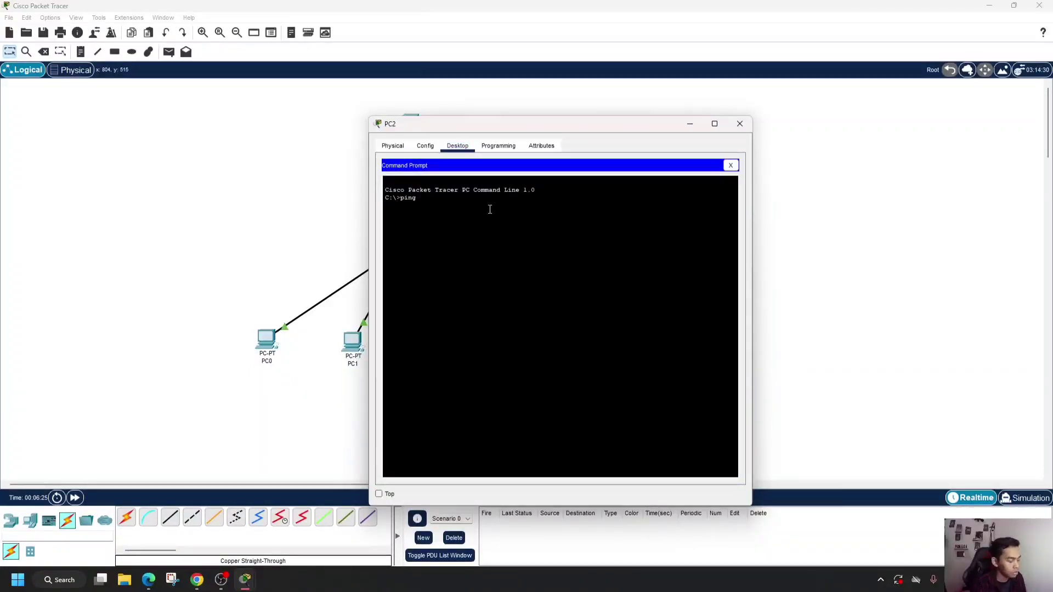
type(" 192.168.1.2")
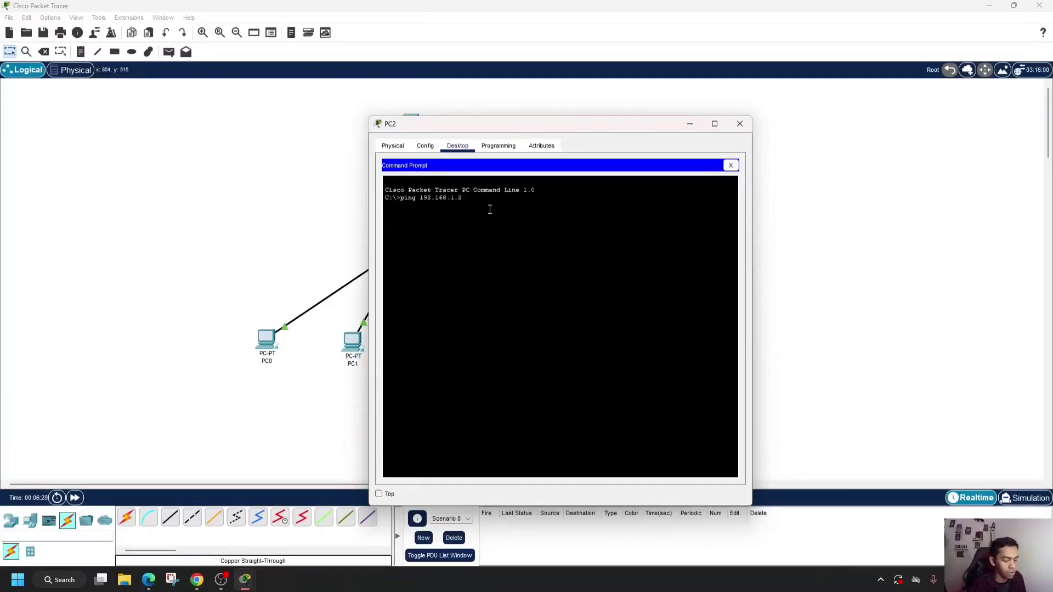
key("Return")
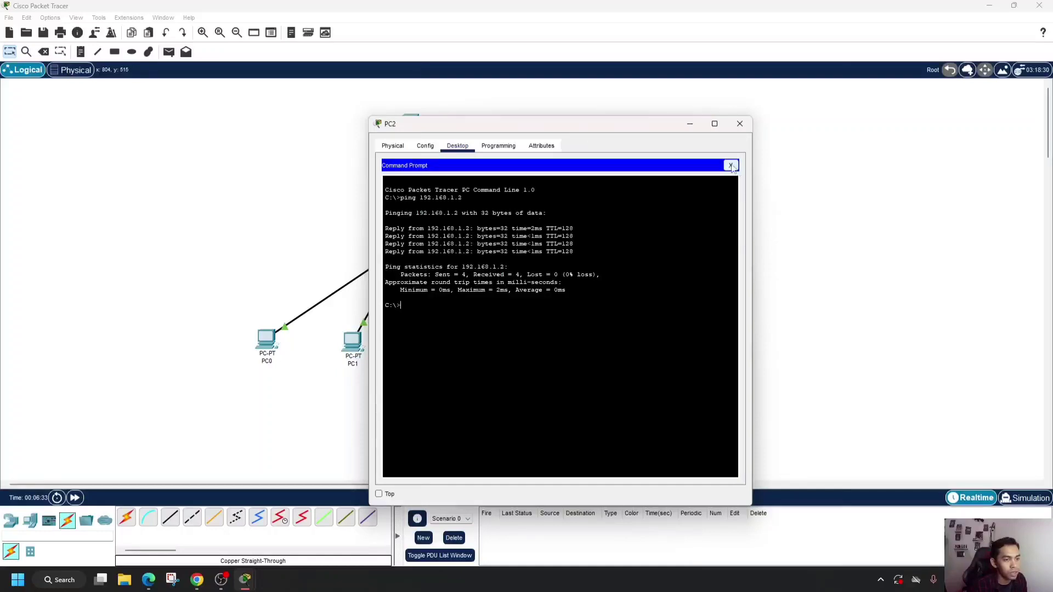
left_click(731, 166)
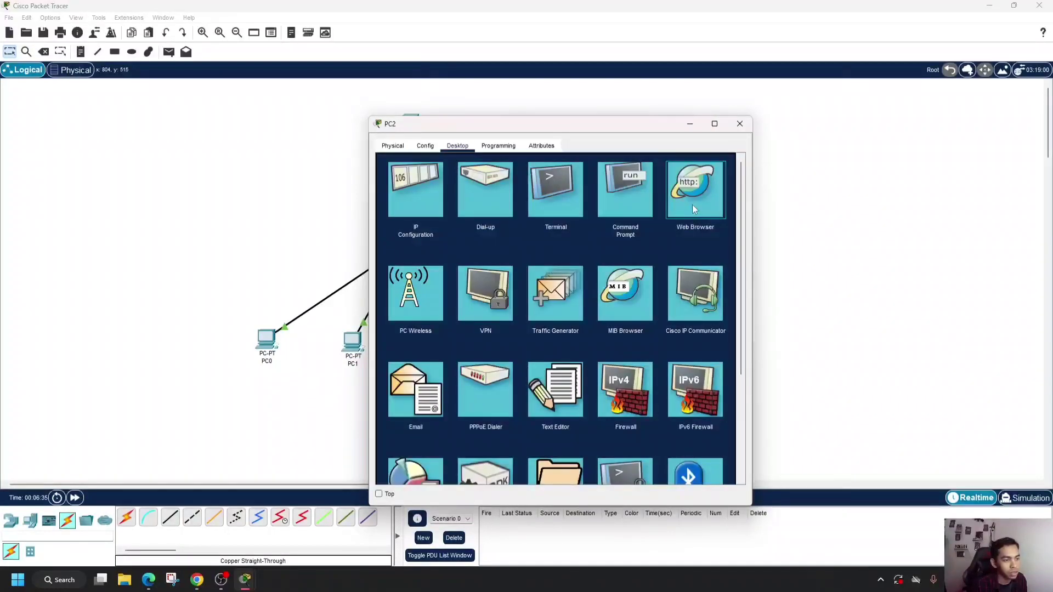
- Load the HTTP server's page at 192.168.1.2 in PC2's Web Browser and close the PC2 window
left_click(693, 192)
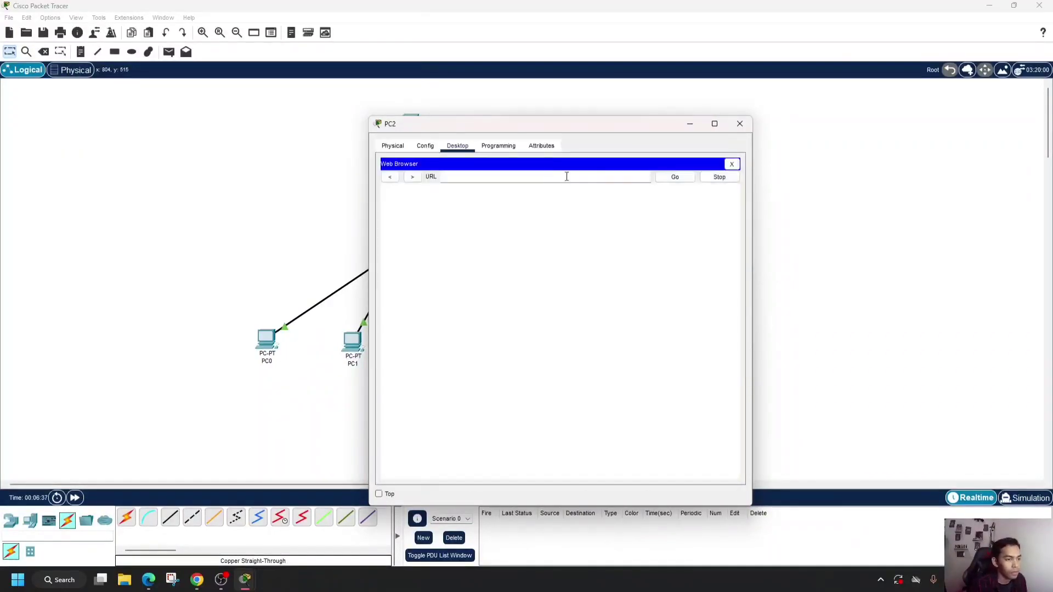
left_click(479, 180)
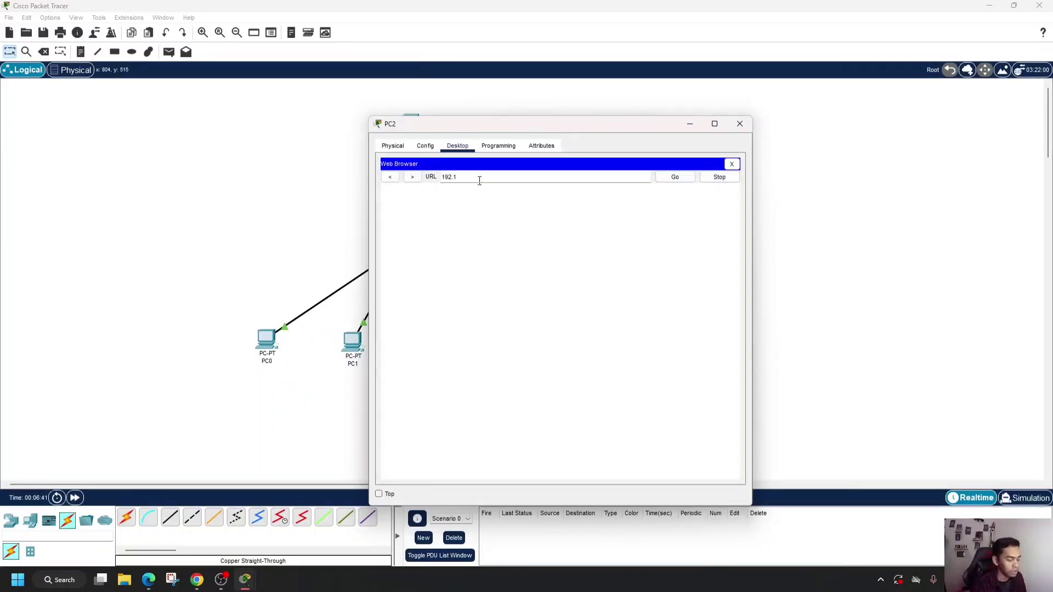
type("192.168.1.2")
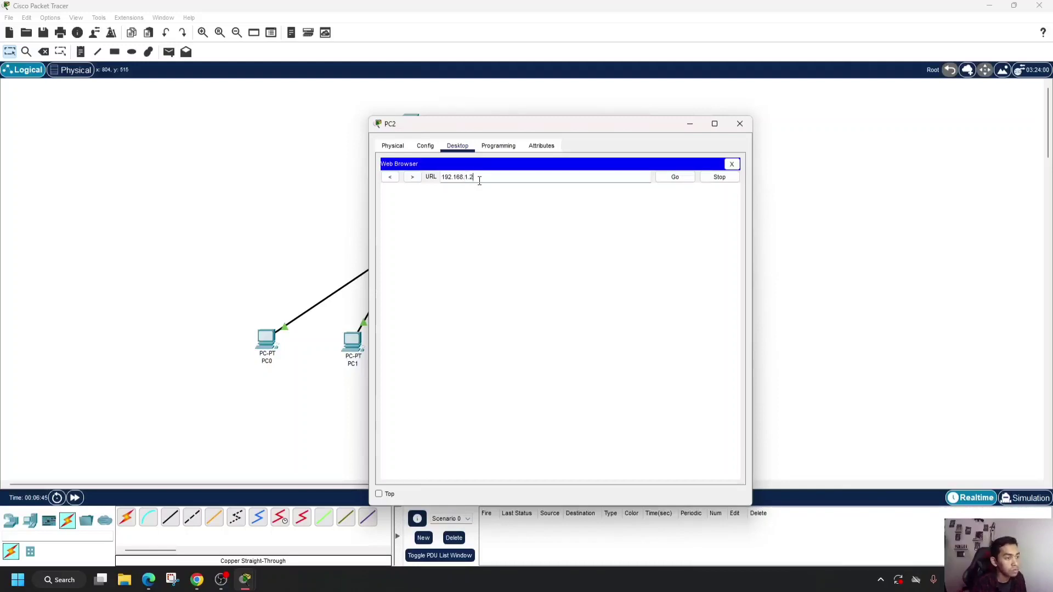
key("Return")
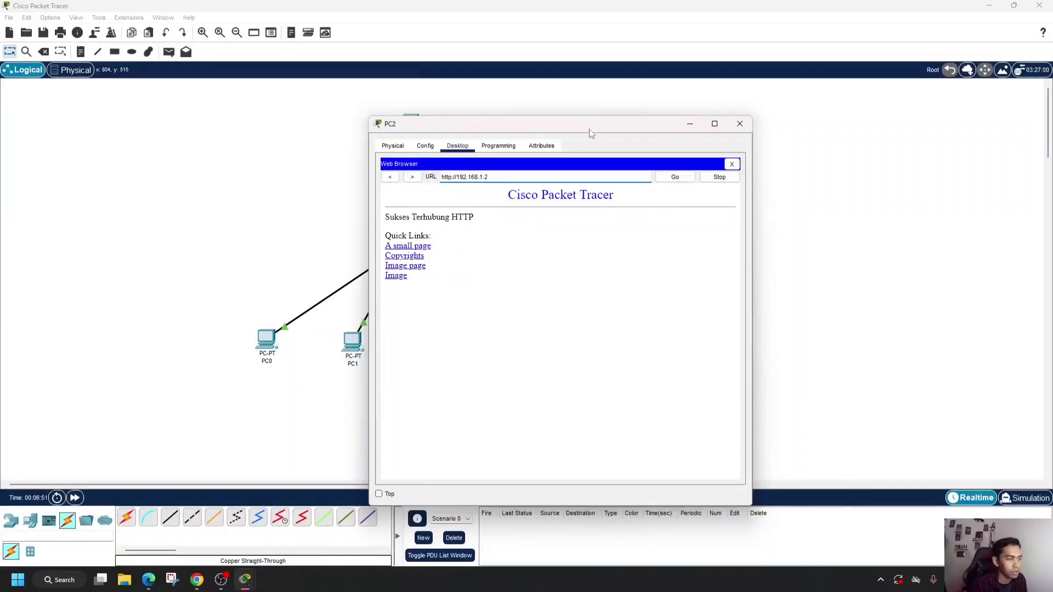
left_click_drag(590, 131, 767, 109)
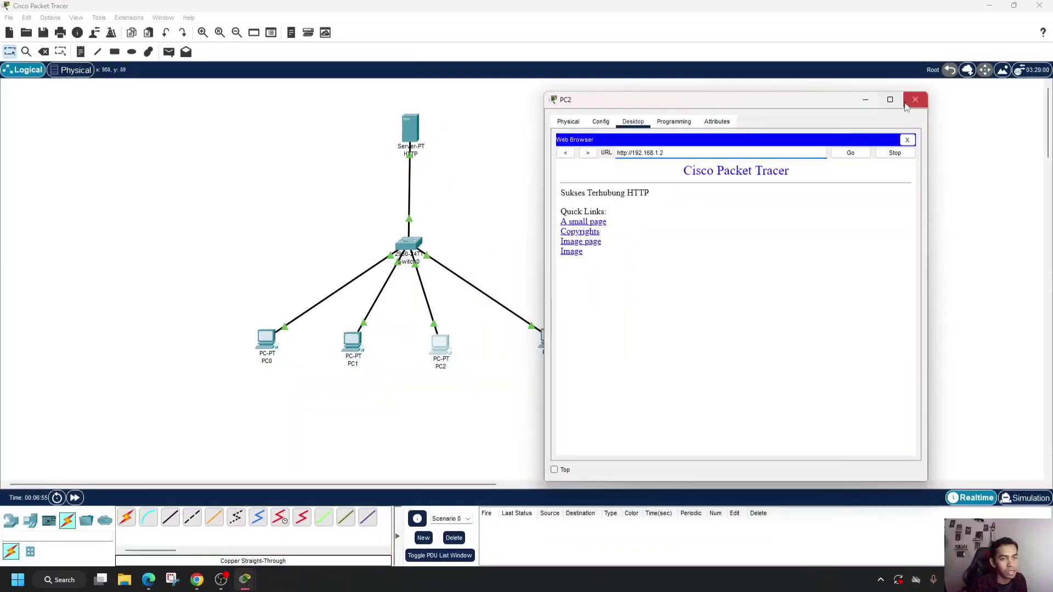
left_click(915, 103)
- Ping the HTTP server at 192.168.1.2 from PC3's Command Prompt
left_click(548, 339)
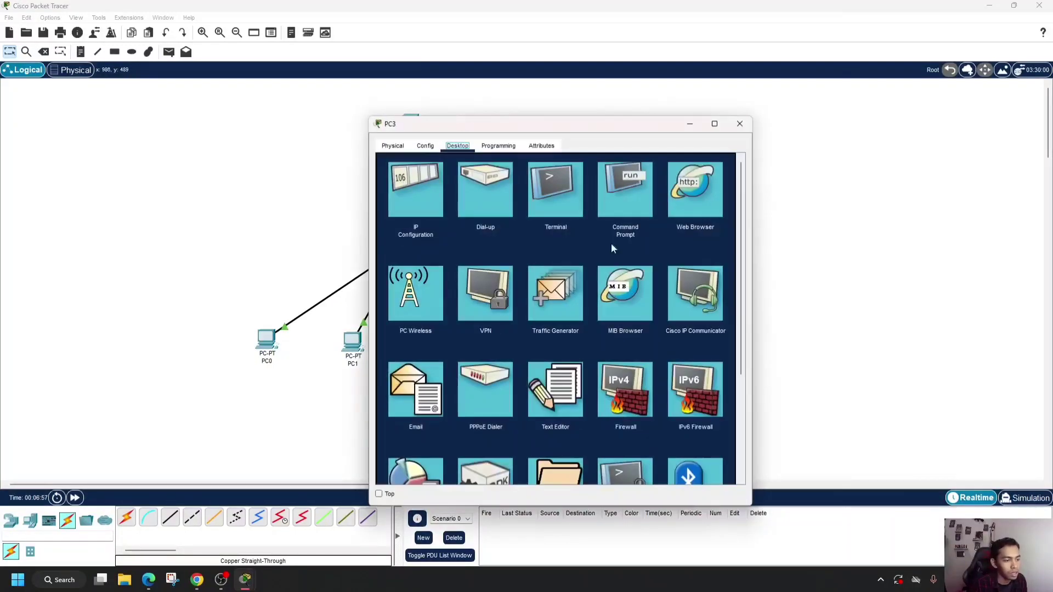
left_click(627, 208)
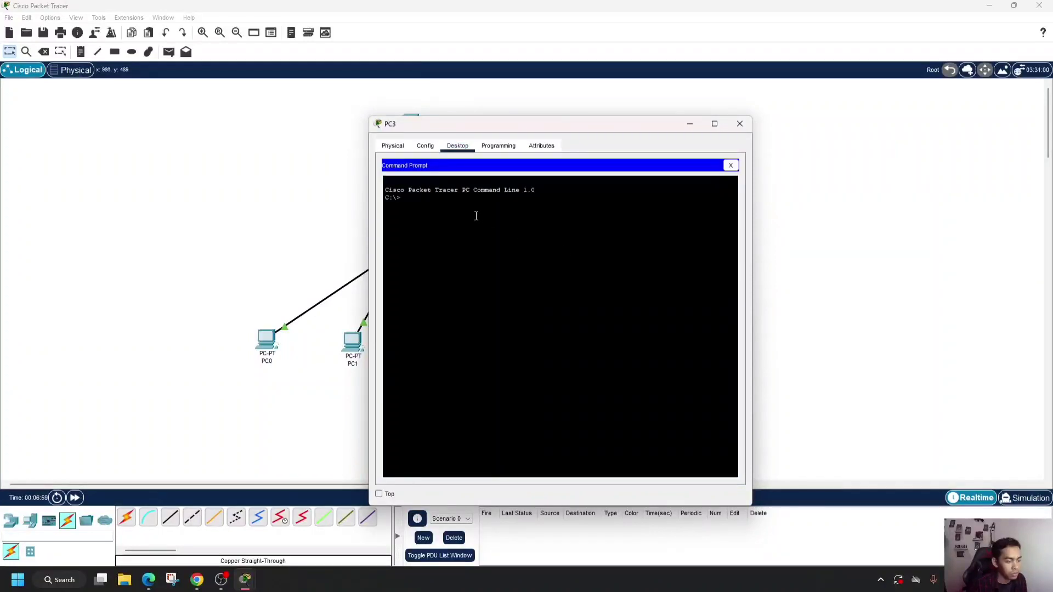
type("ping")
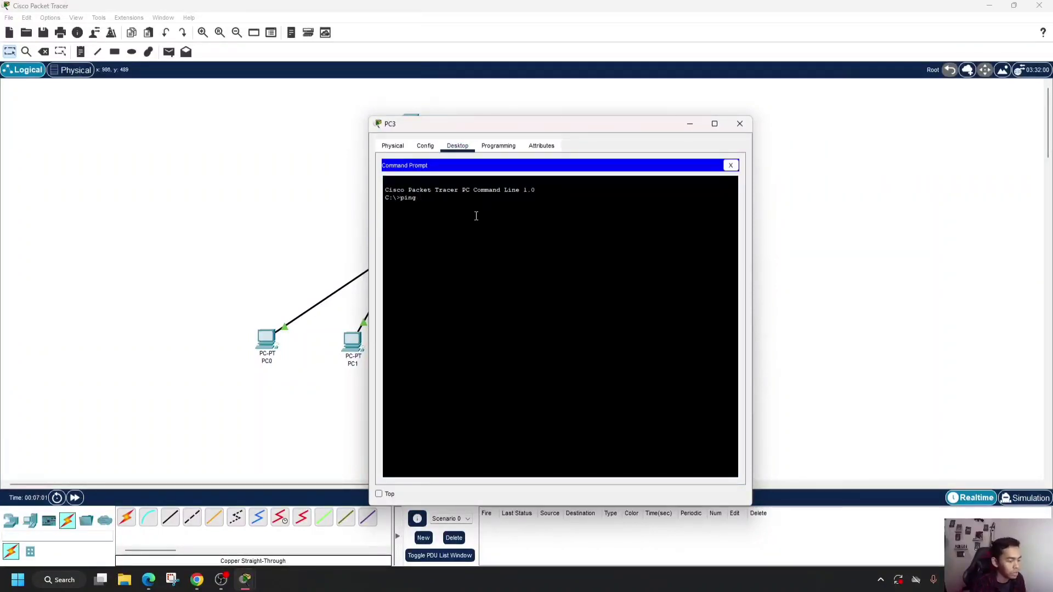
type(" 192.168")
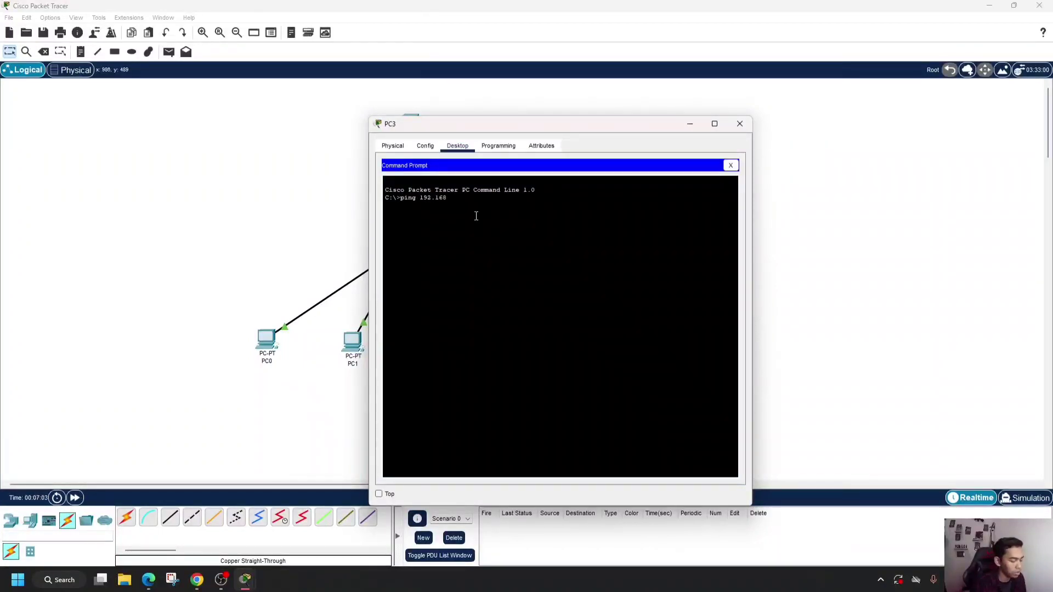
type(".1.")
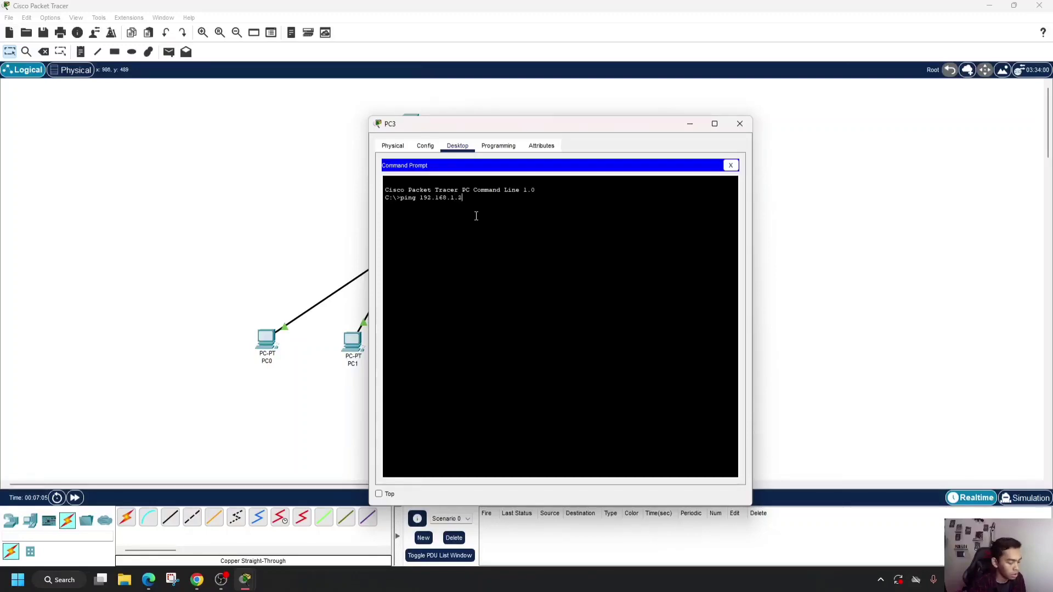
type("2")
key("Return")
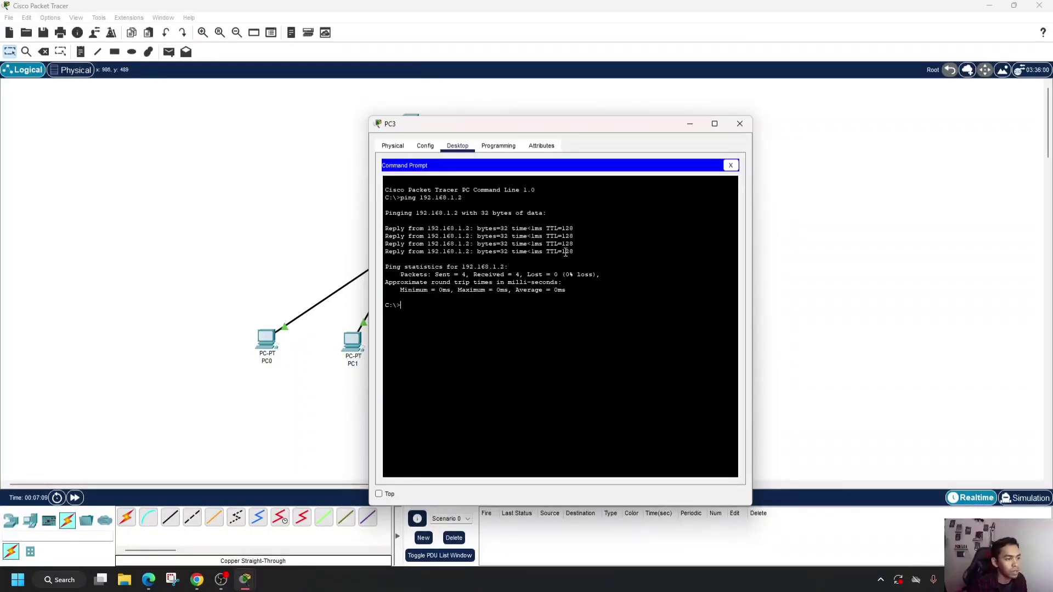
- Load the HTTP server's page at 192.168.1.2 in PC3's Web Browser and close the PC3 window
left_click(730, 165)
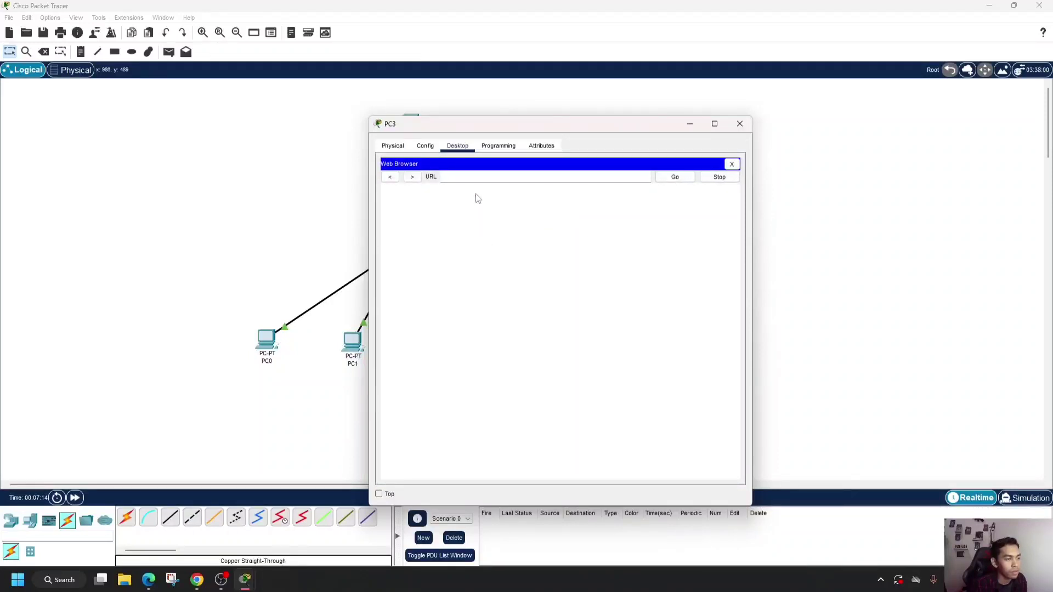
left_click(474, 178)
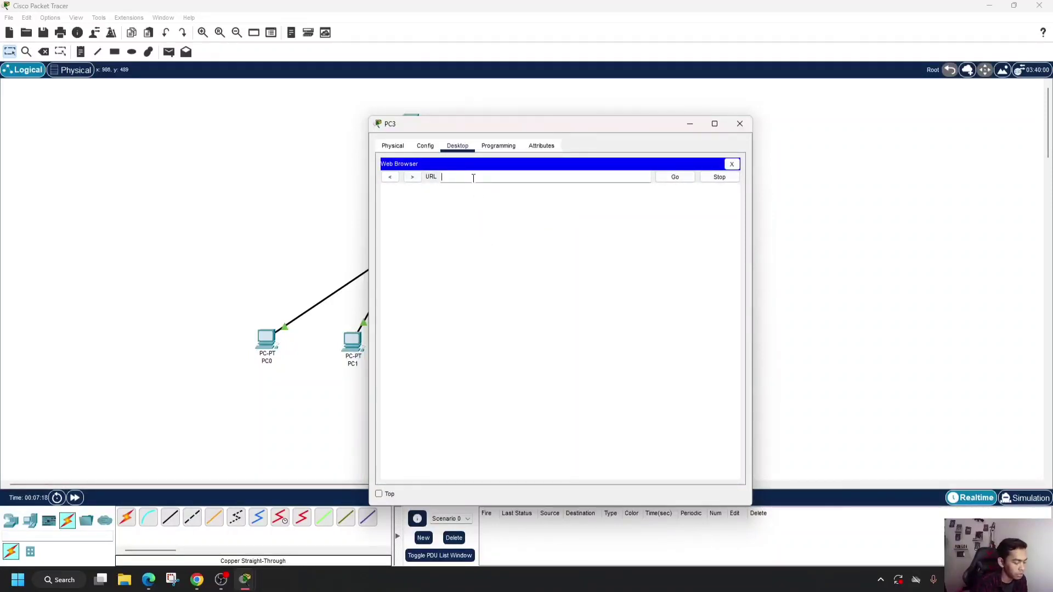
type("192.1")
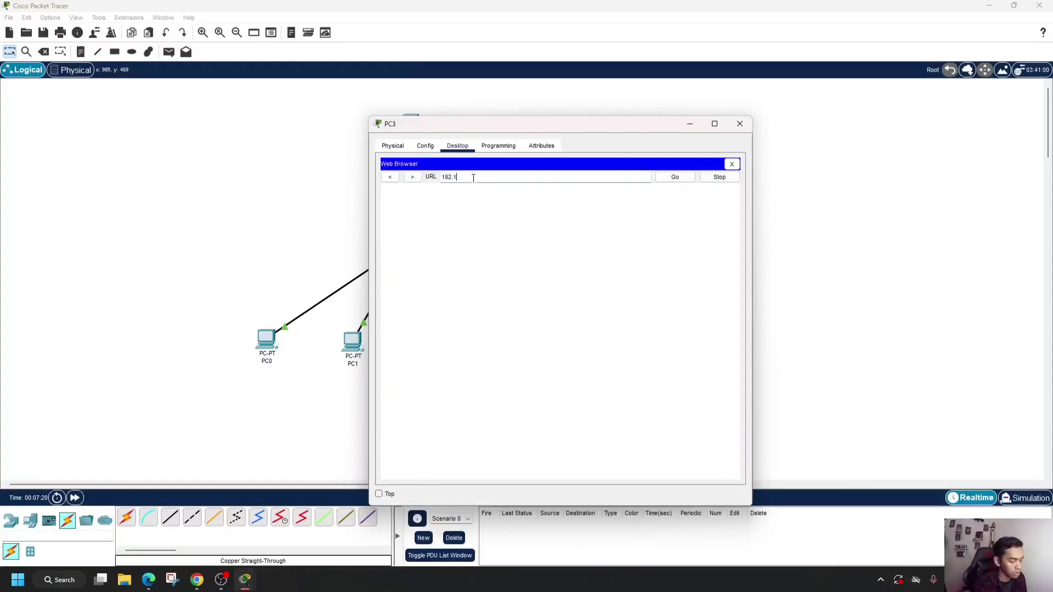
type("68.1.2")
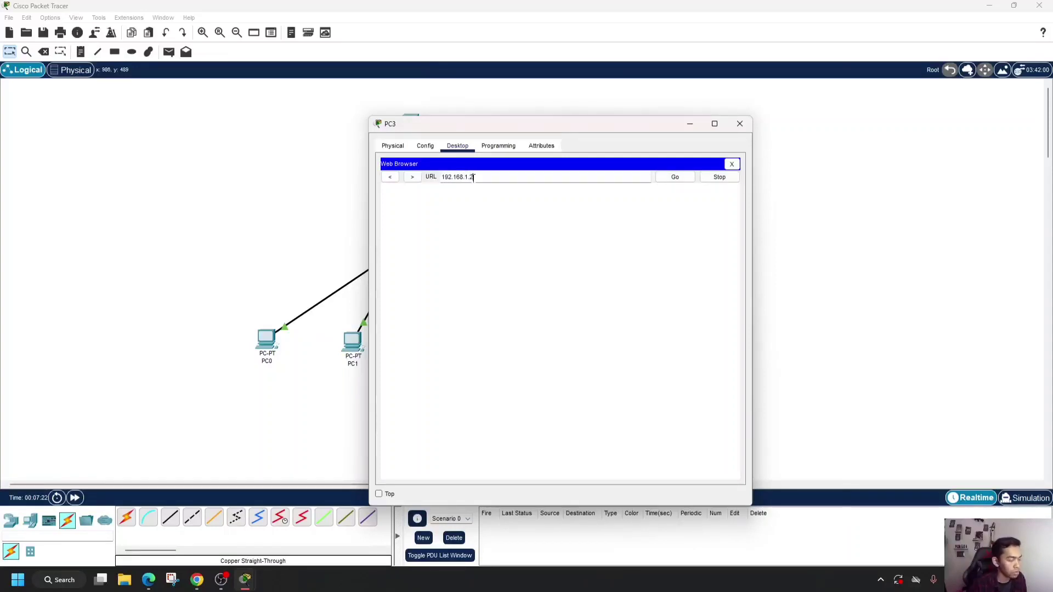
left_click(676, 179)
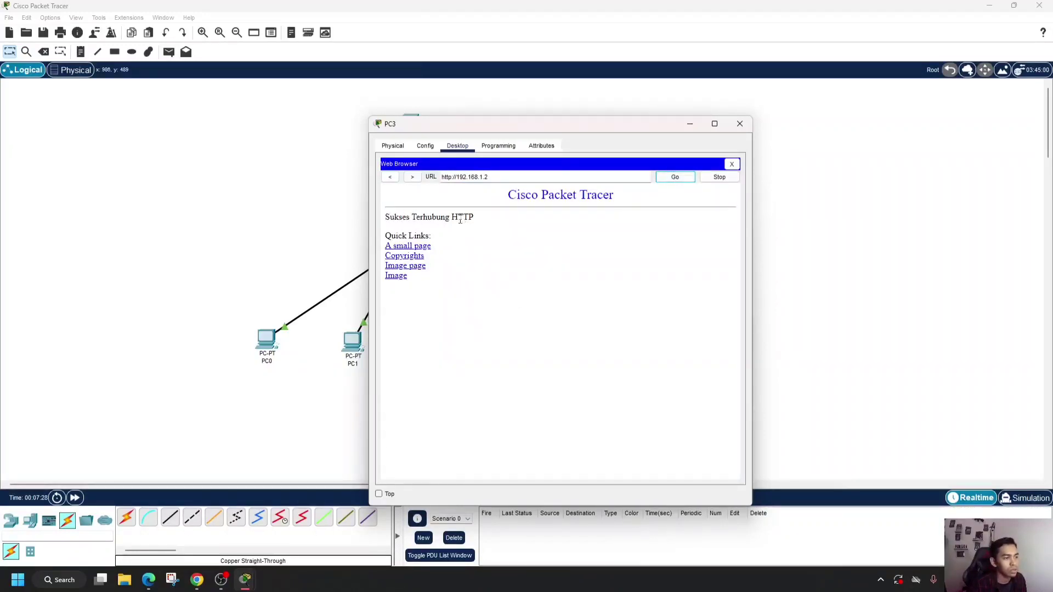
left_click_drag(528, 125, 833, 105)
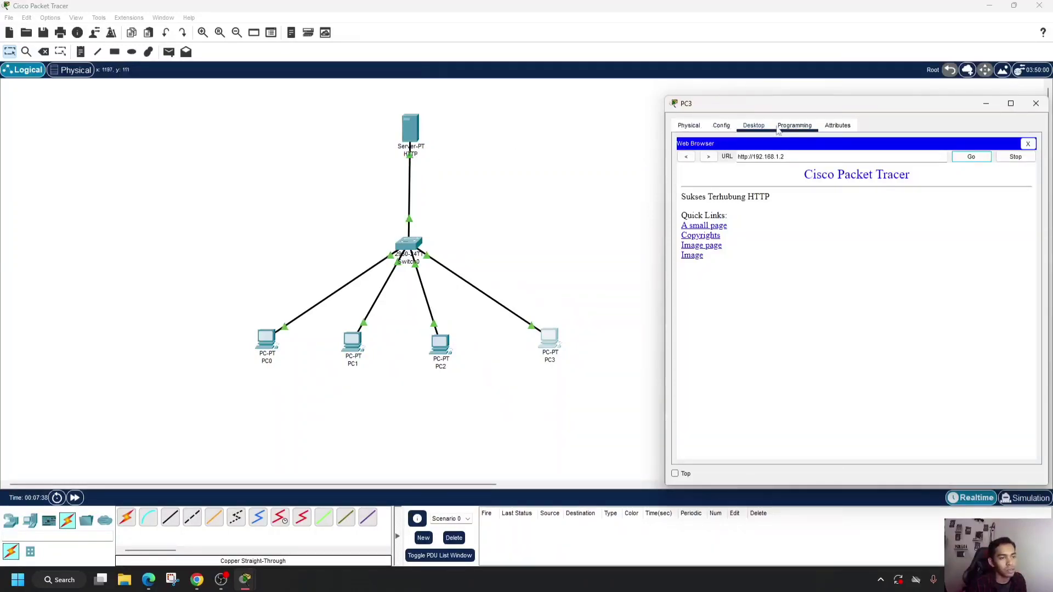
left_click(1036, 103)
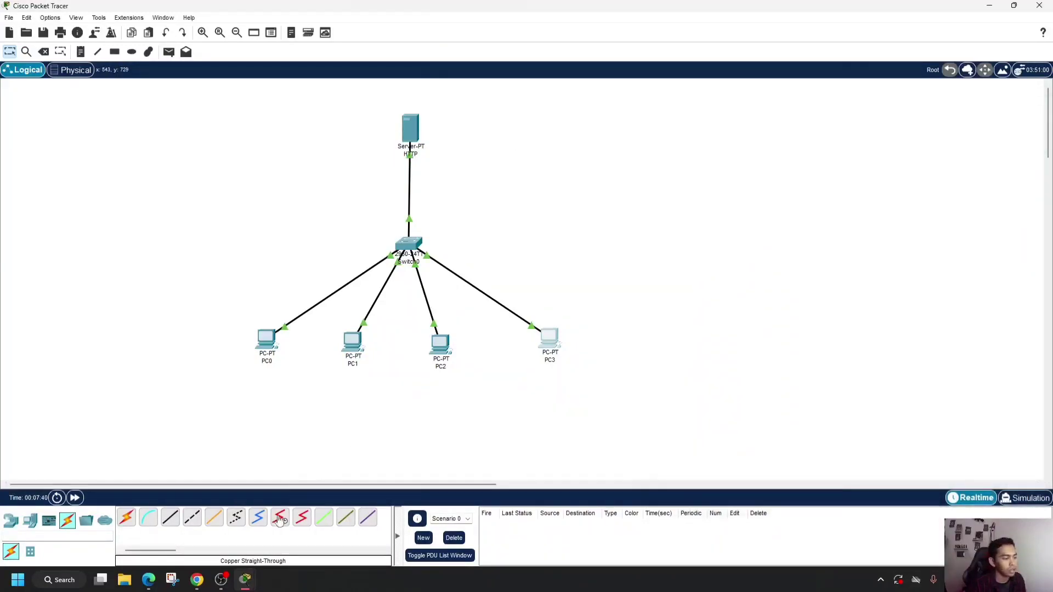
- Review the Tugas 3 assignment in Chrome, return to Packet Tracer, and add a server named DNS Server to the workspace
left_click(205, 586)
scroll(230, 359, "down", 1)
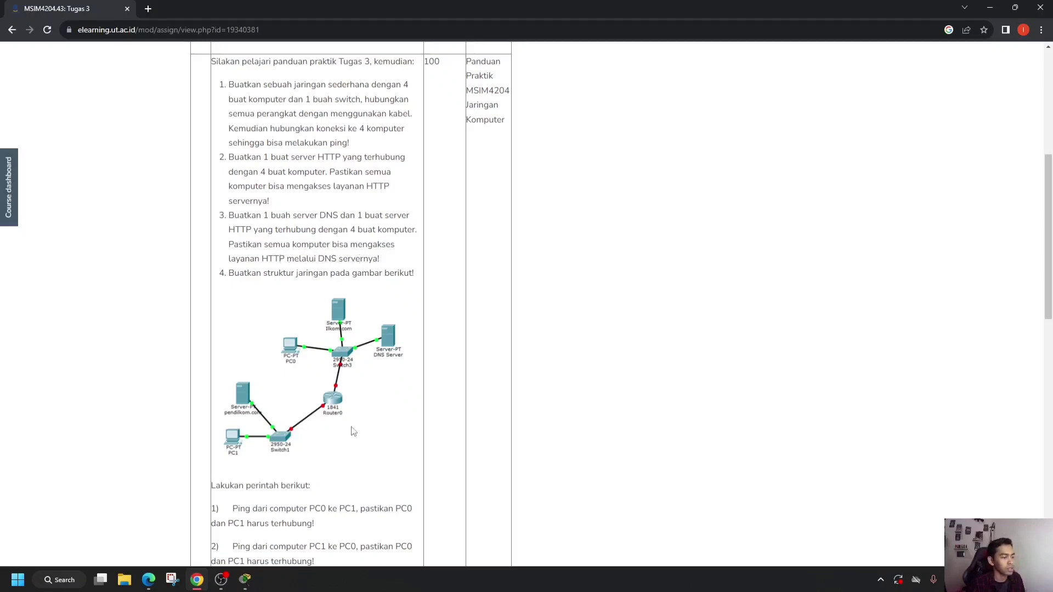
left_click(247, 582)
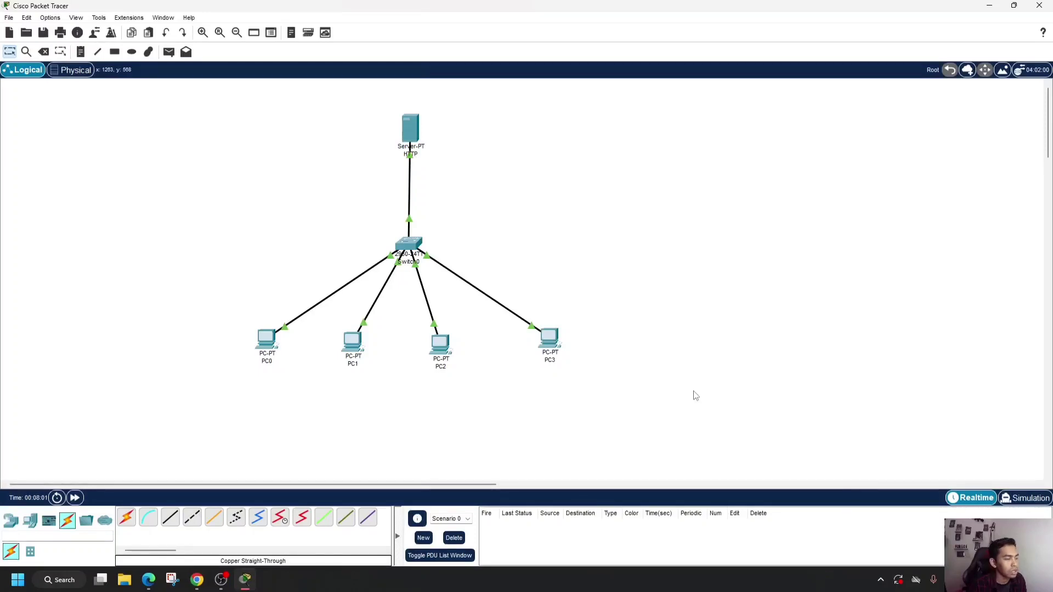
left_click(31, 521)
left_click_drag(170, 519, 746, 154)
left_click(757, 149)
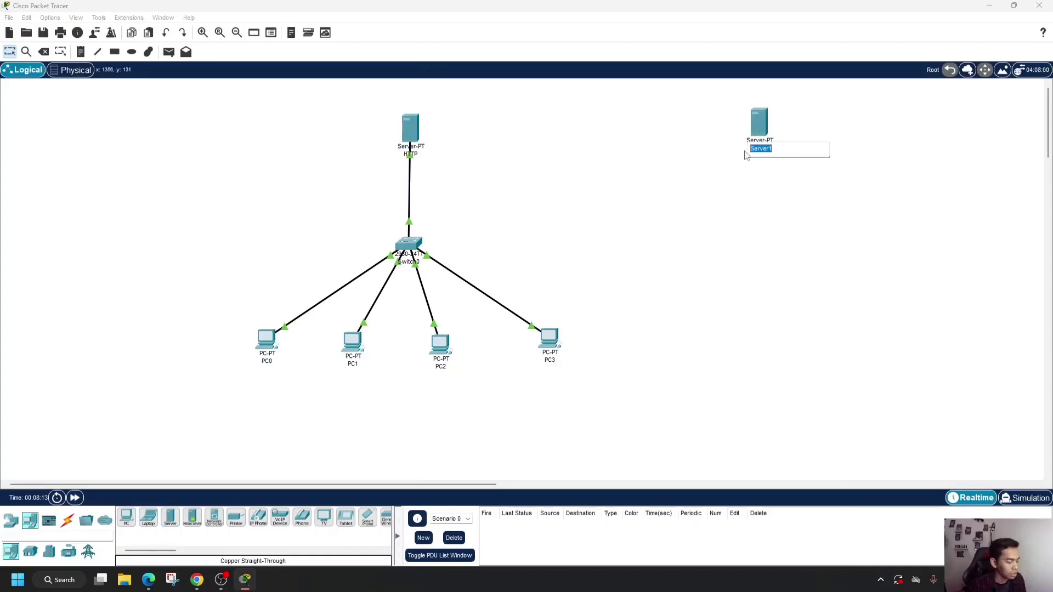
type("DNS")
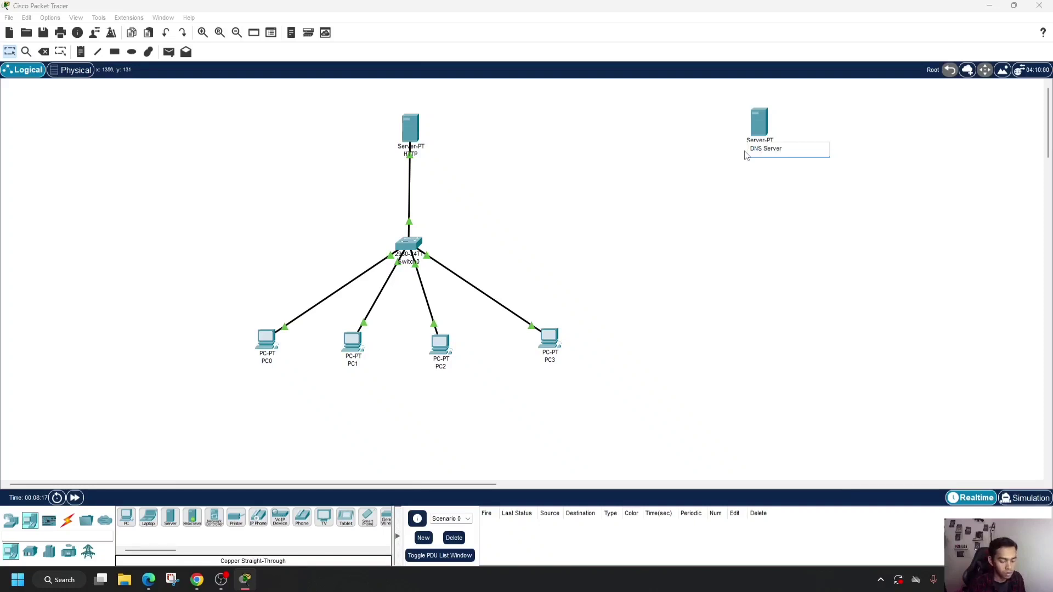
key("Return")
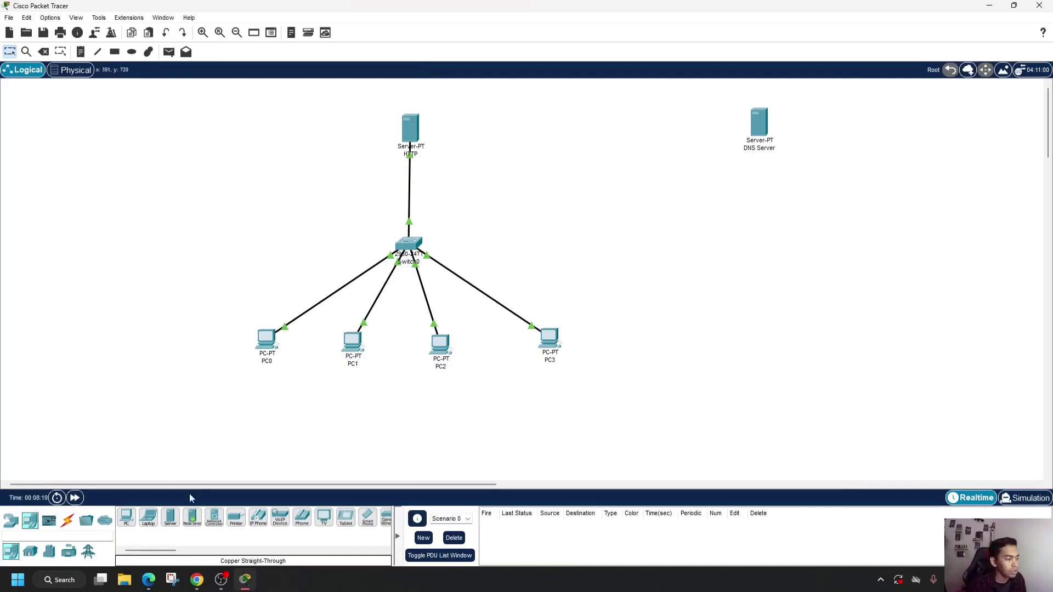
- Connect the DNS Server's FastEthernet0 to the switch's FastEthernet0/6 with a copper straight-through cable
left_click(66, 524)
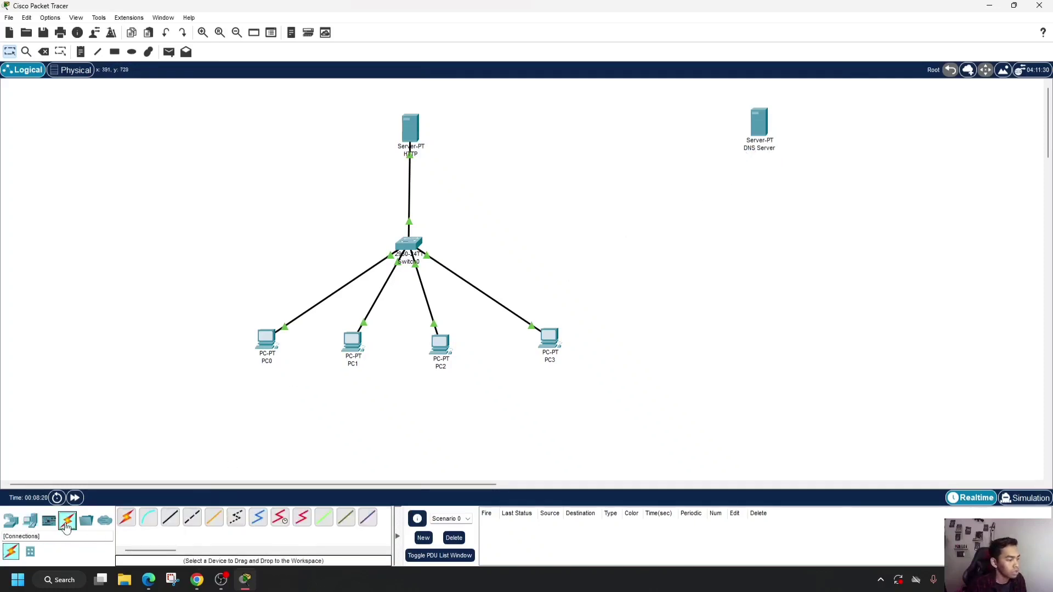
left_click(171, 520)
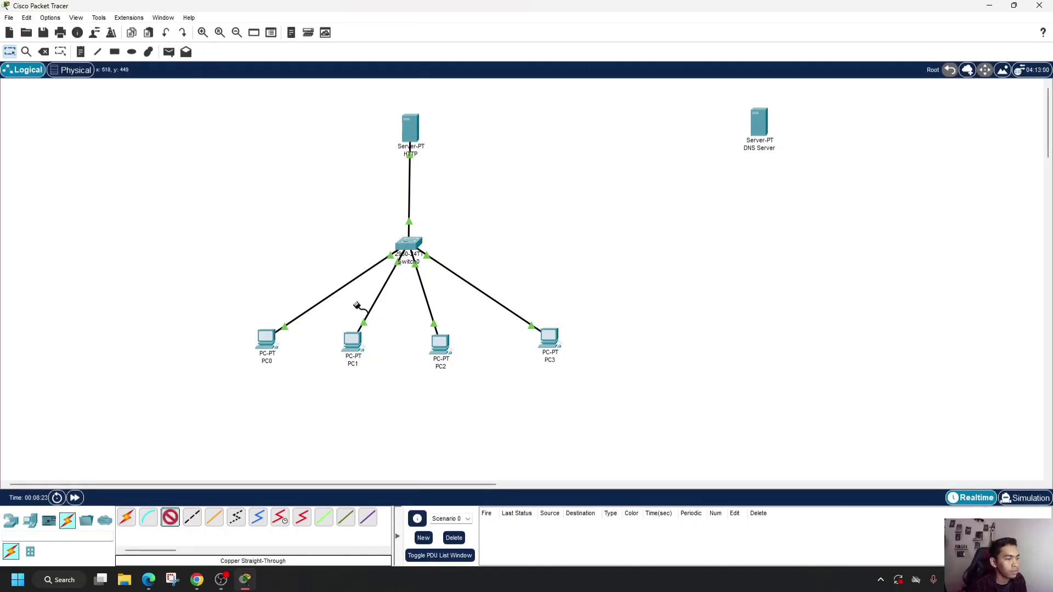
left_click(762, 128)
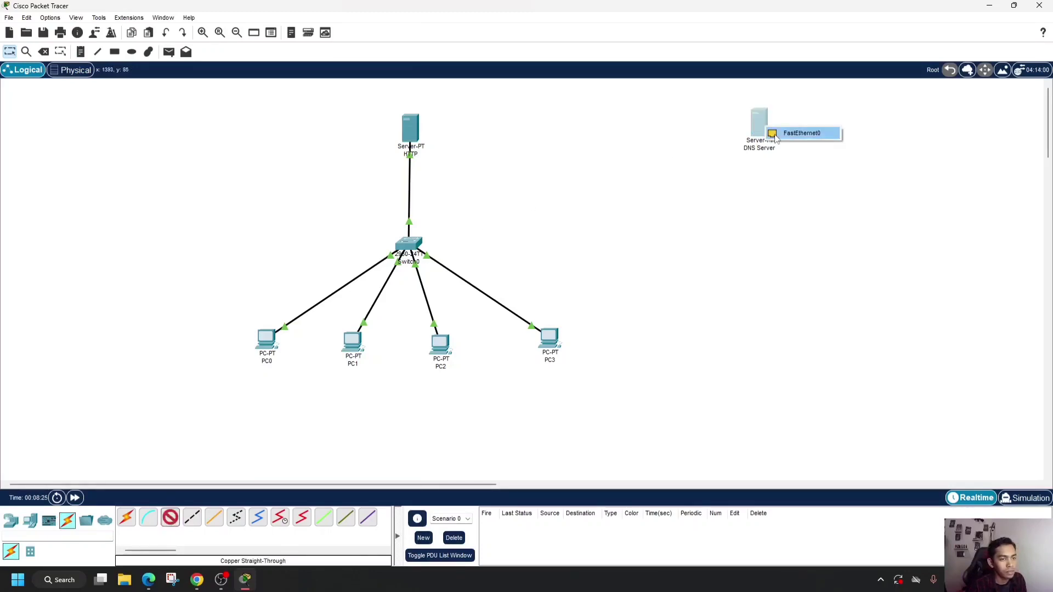
left_click(817, 141)
left_click(410, 245)
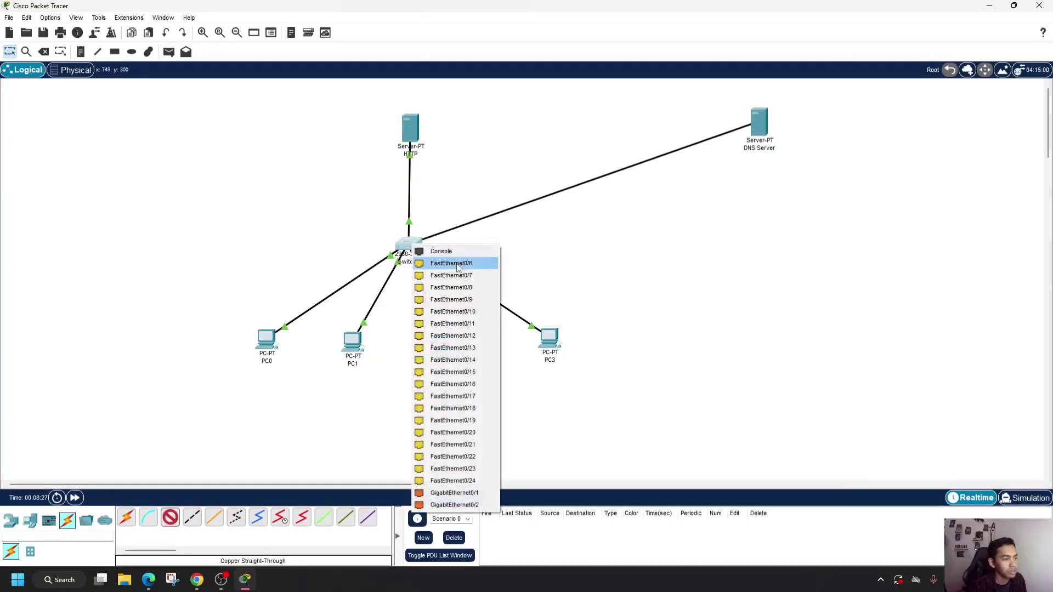
left_click(439, 262)
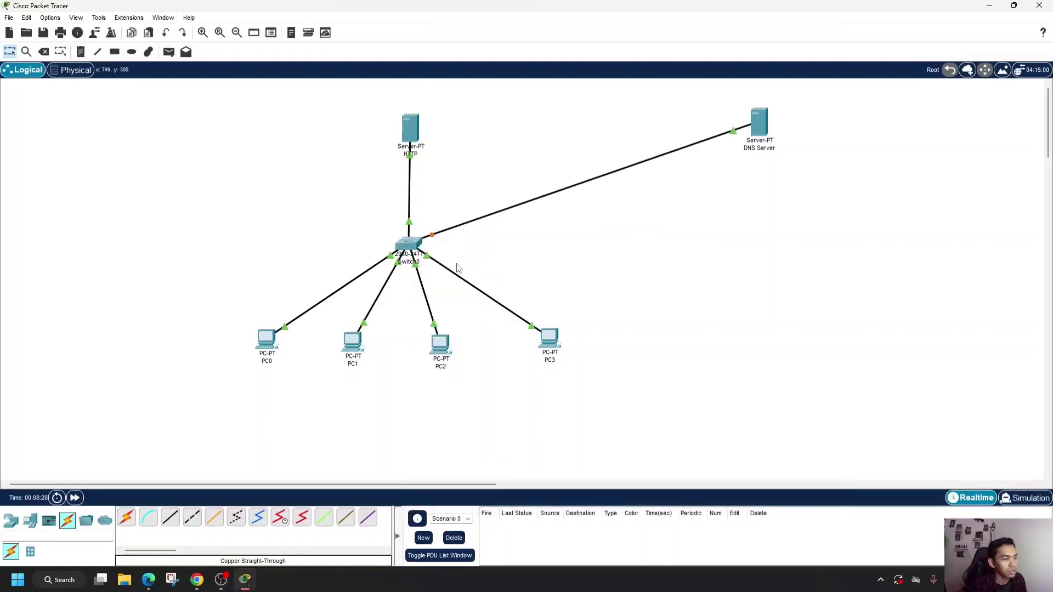
- Assign the DNS Server the static IPv4 address 192.168.1.10 with subnet mask 255.255.255.0
left_click(763, 129)
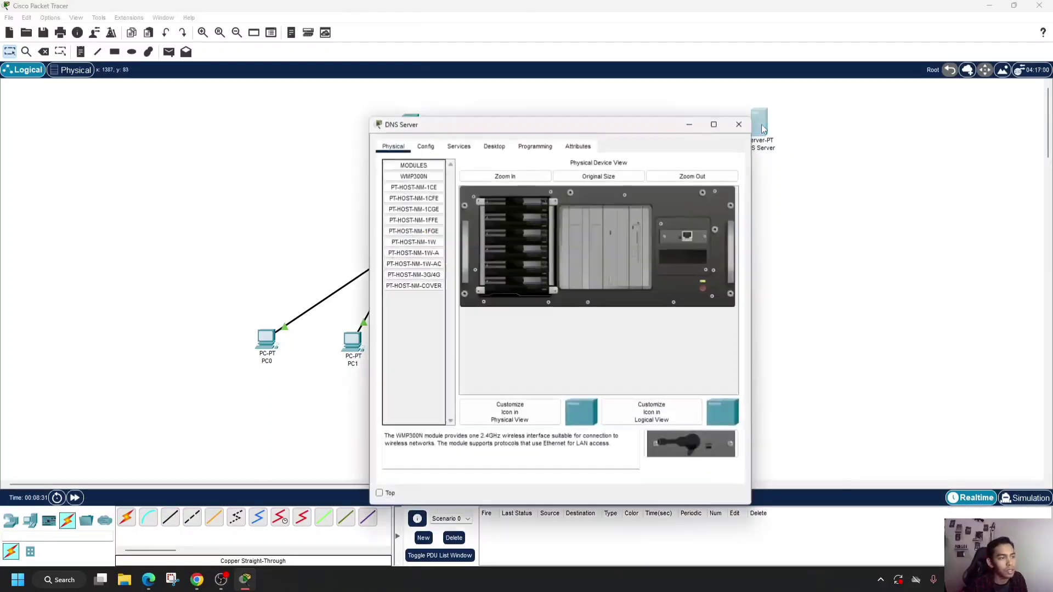
left_click(494, 147)
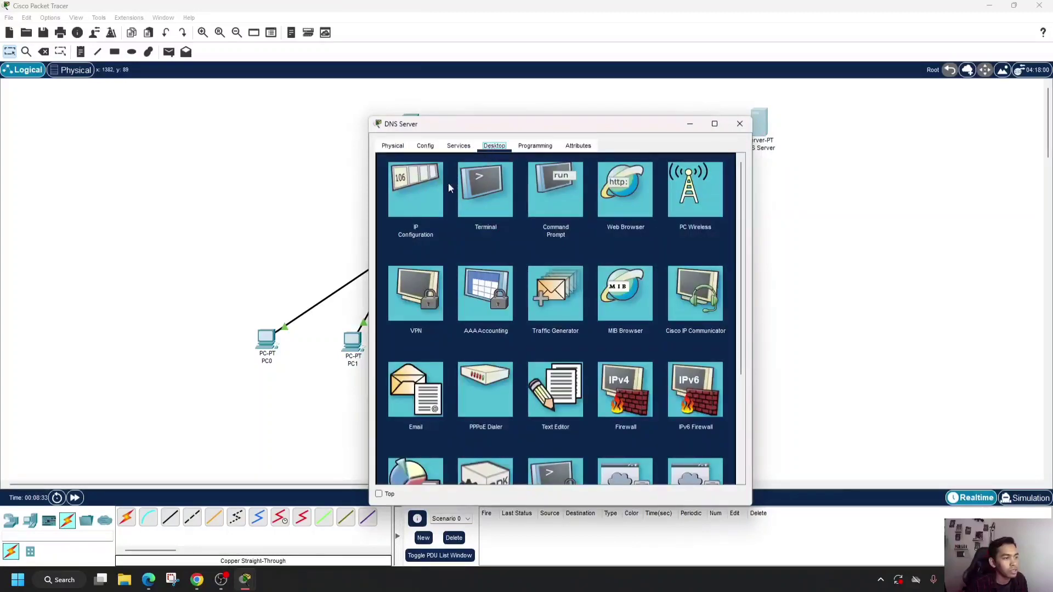
left_click(422, 184)
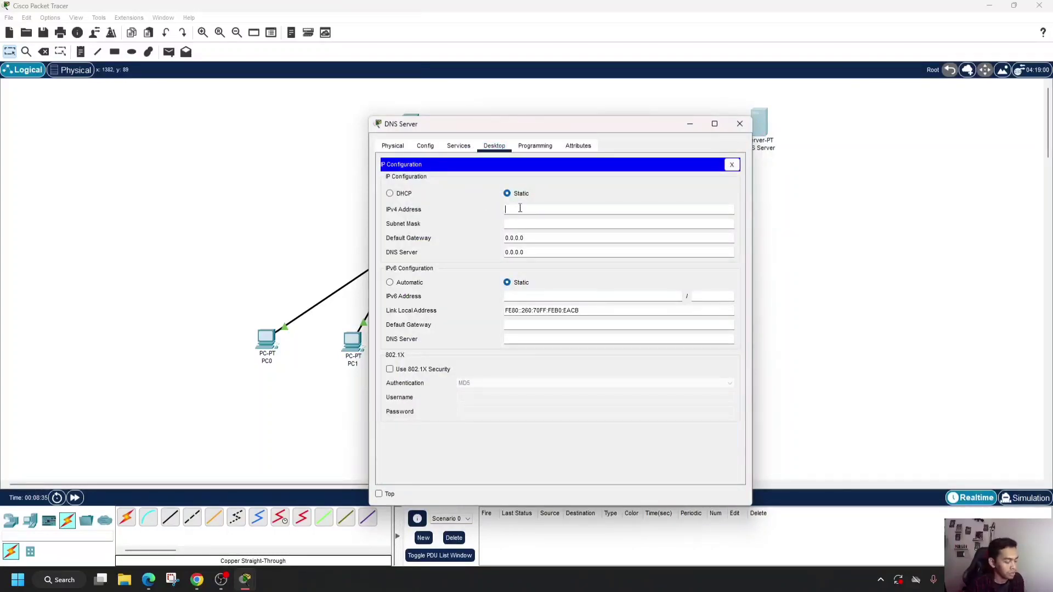
type("192.168.1.5")
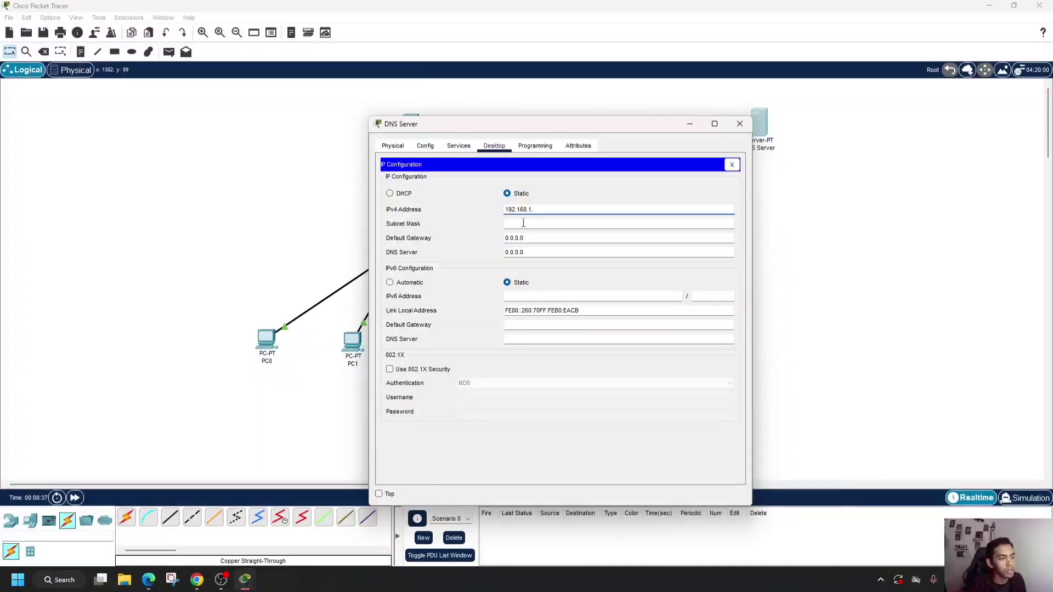
key("BackSpace")
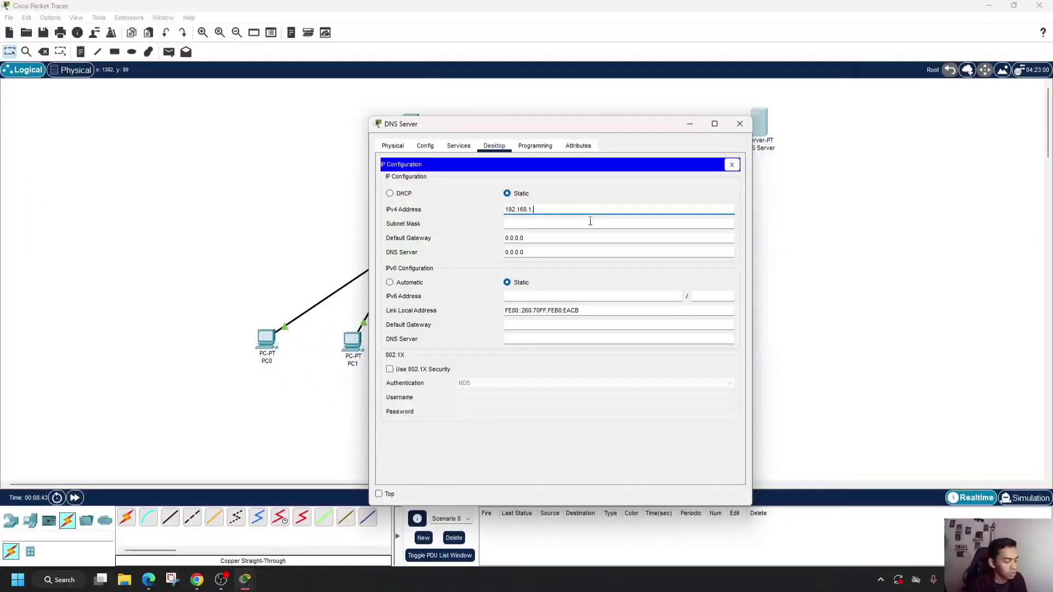
type("10")
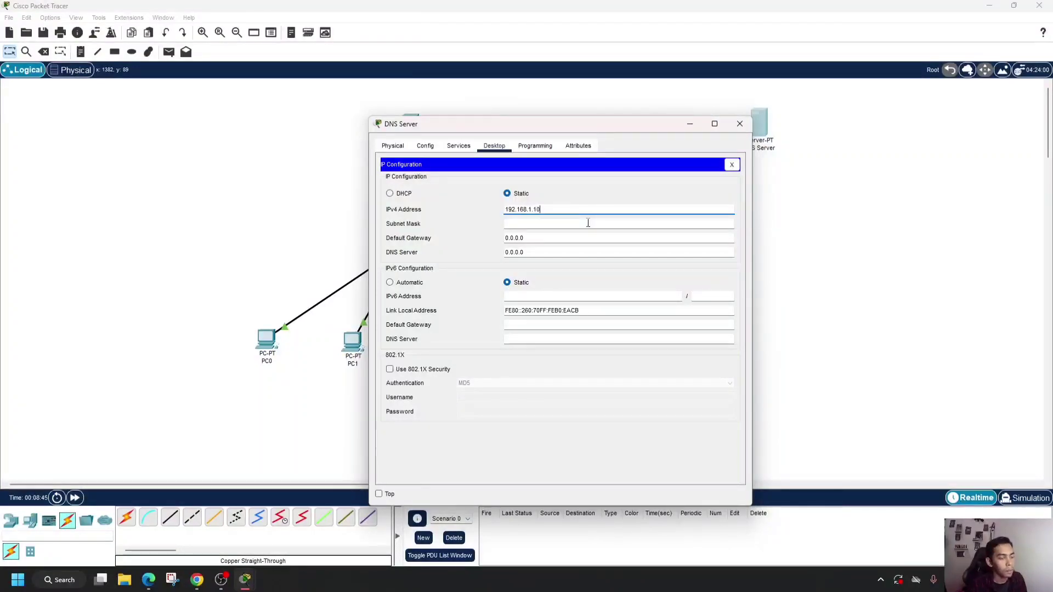
left_click(523, 224)
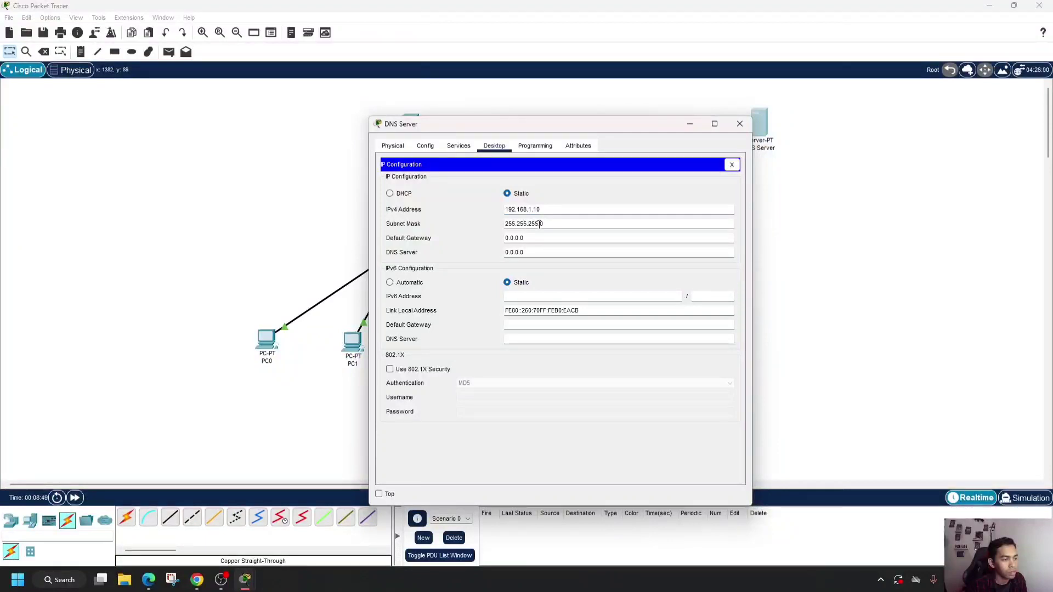
- Turn on the DNS service on the DNS Server
left_click(460, 148)
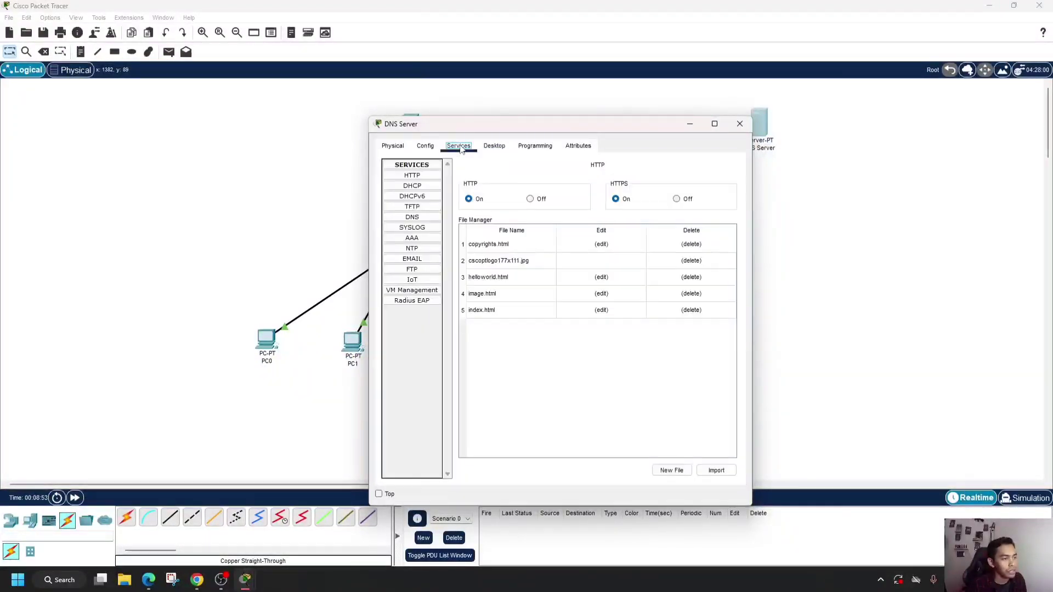
left_click(413, 218)
left_click(557, 186)
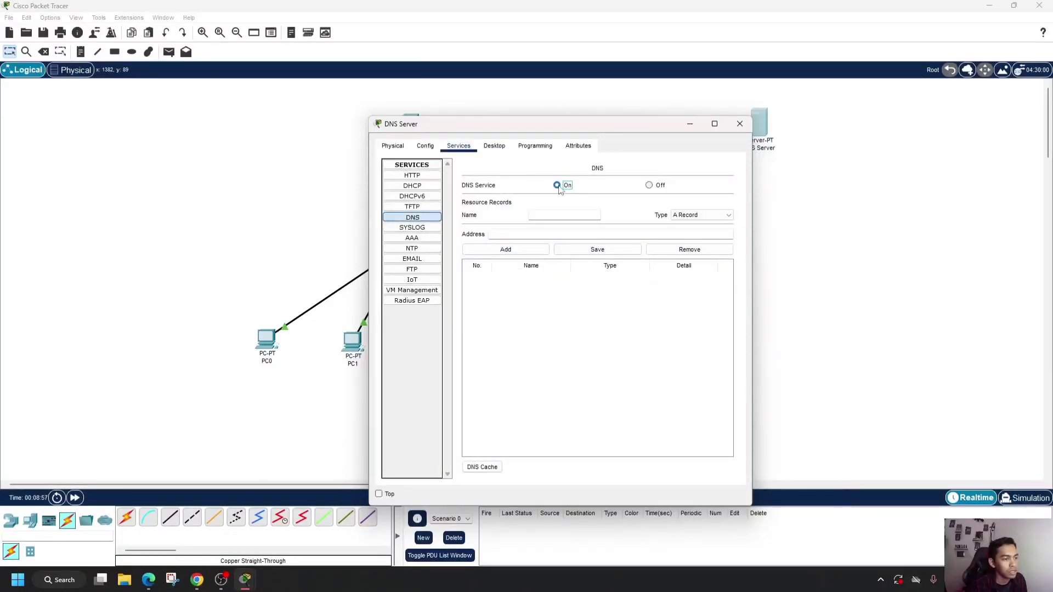
- Add a DNS A record that maps coba.com to the HTTP server's address 192.168.1.2
left_click(552, 217)
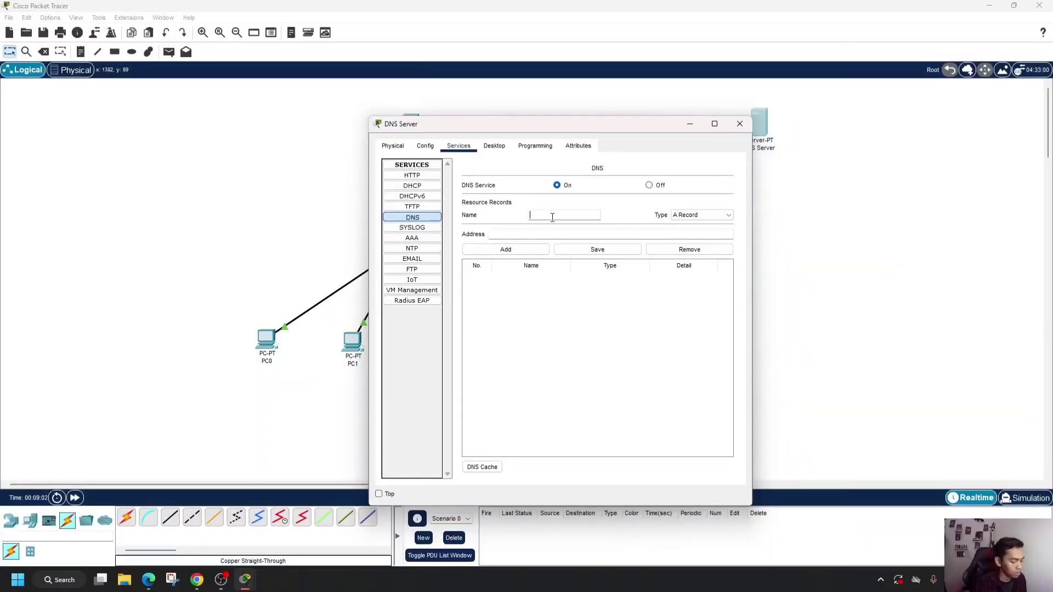
type("coba")
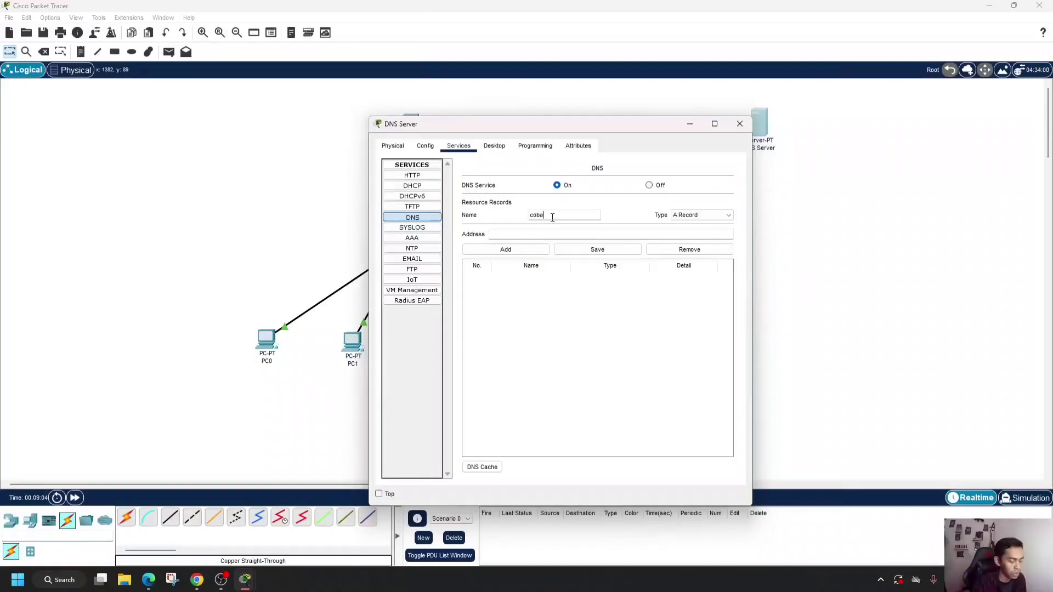
type(".com")
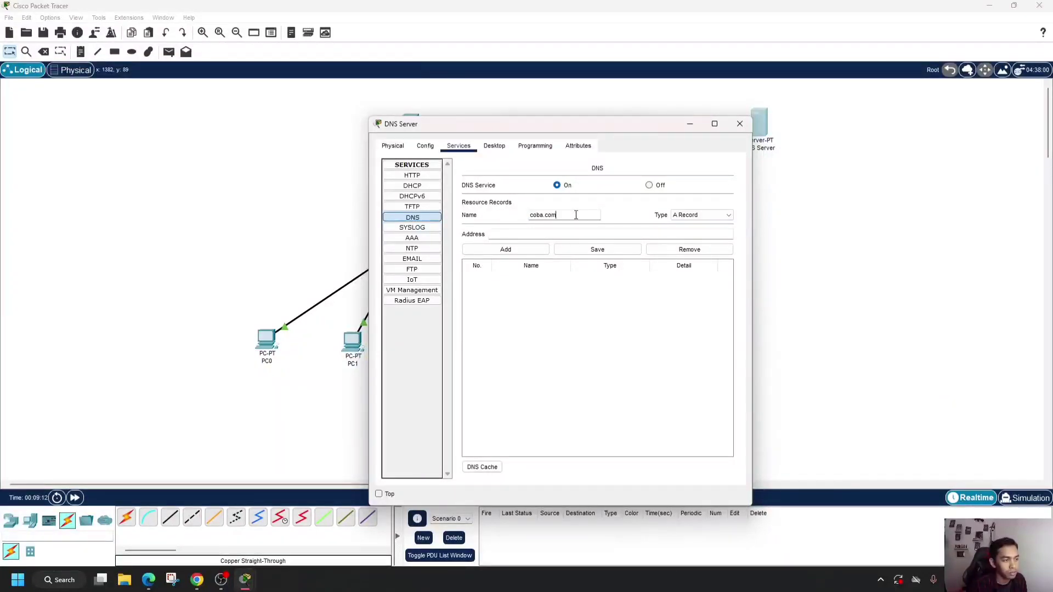
left_click(601, 234)
left_click_drag(610, 126, 827, 109)
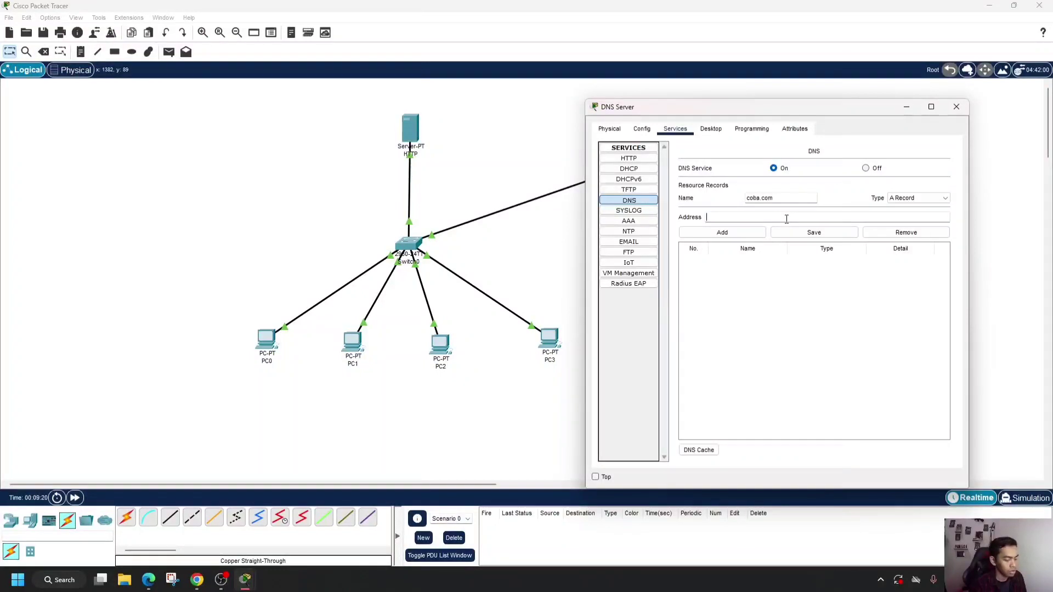
type("19")
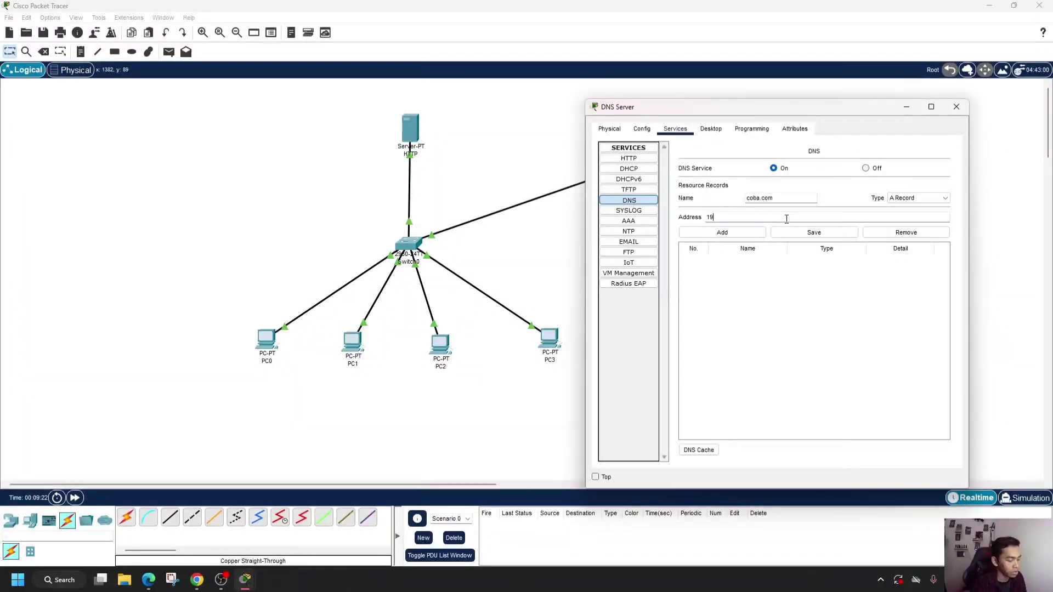
type("2.168.")
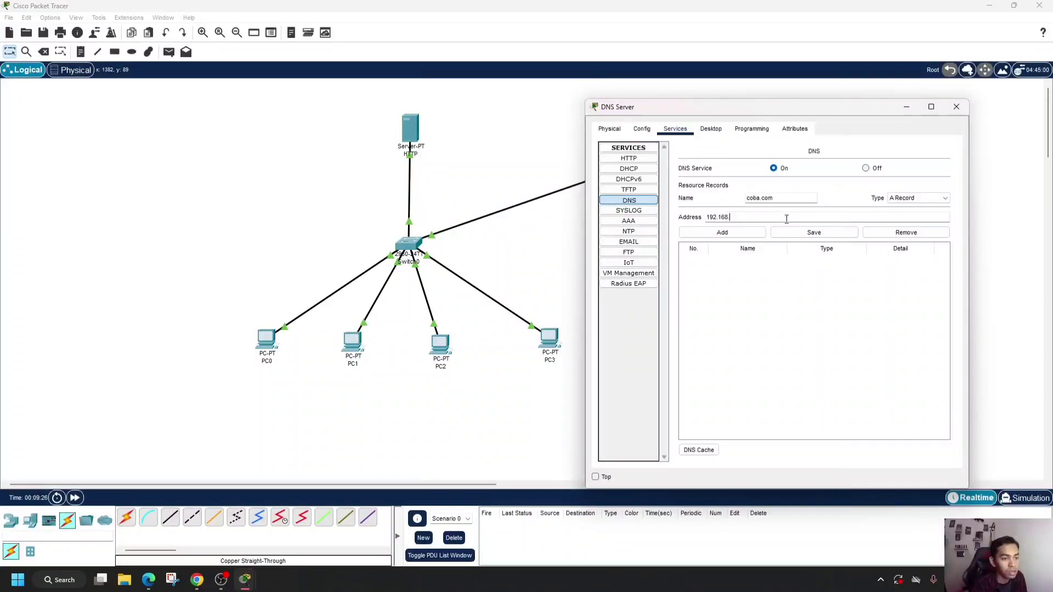
type("1.")
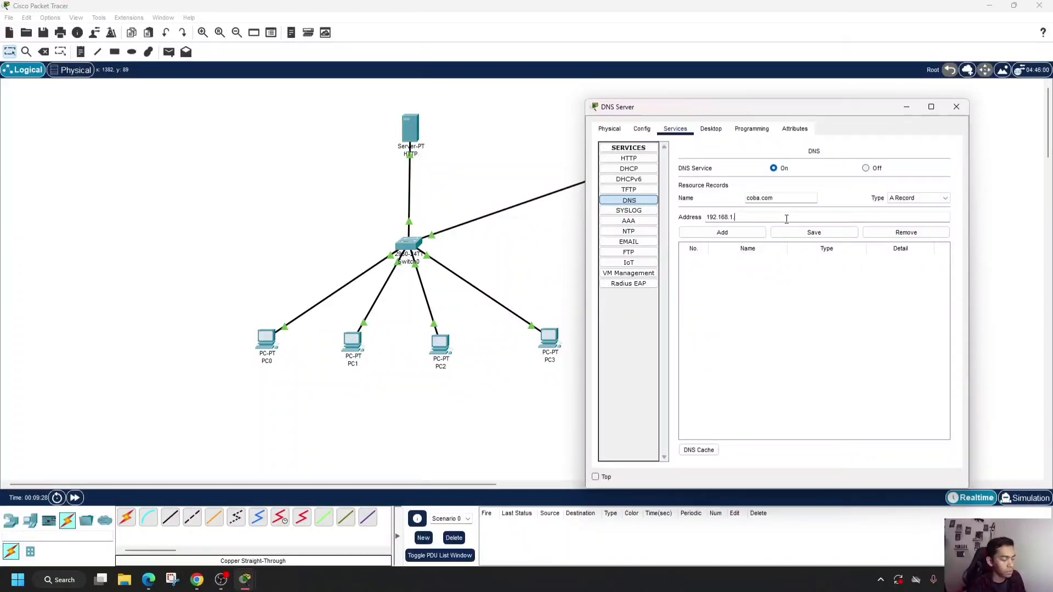
type("2")
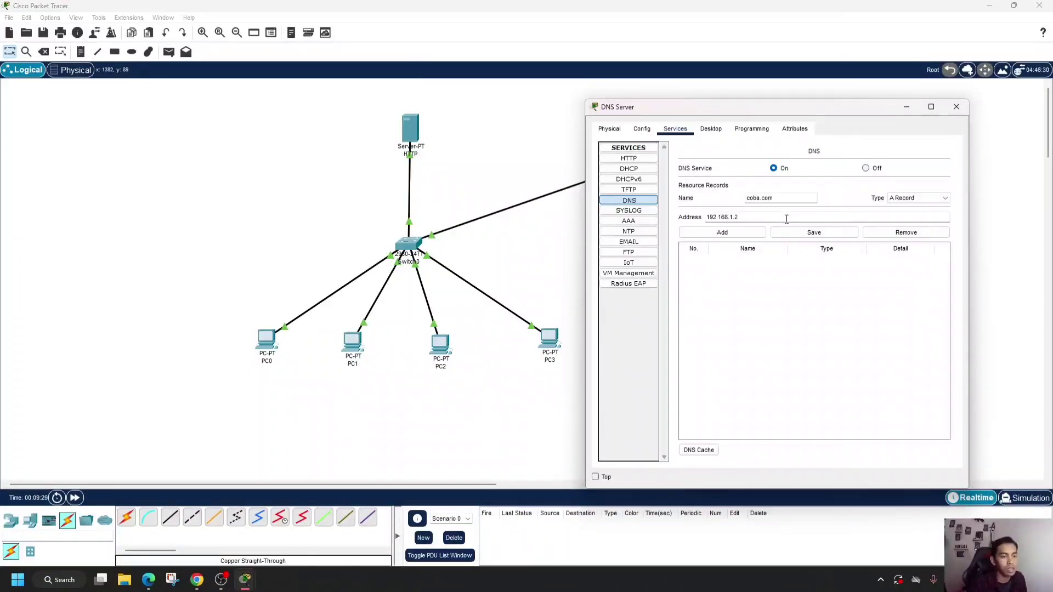
left_click(753, 236)
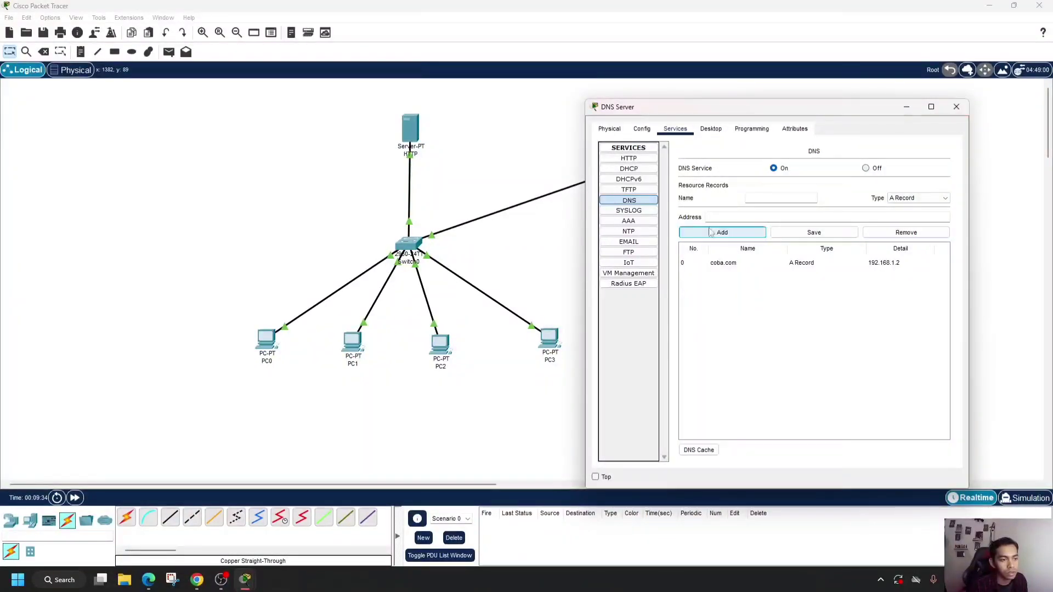
- Review the HTTP service settings on the DNS Server and close its configuration window
left_click(637, 160)
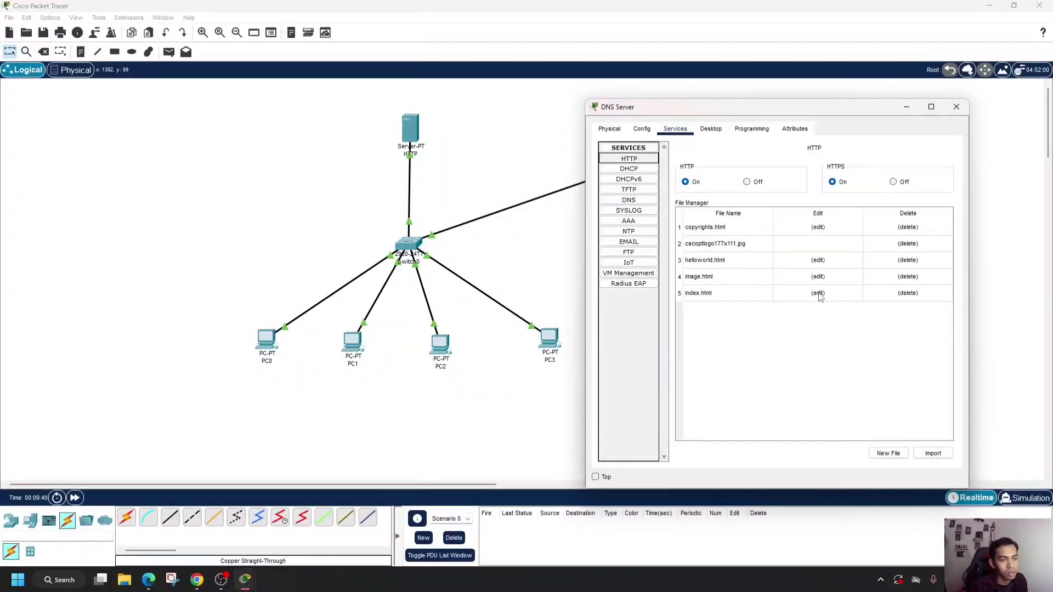
left_click(957, 107)
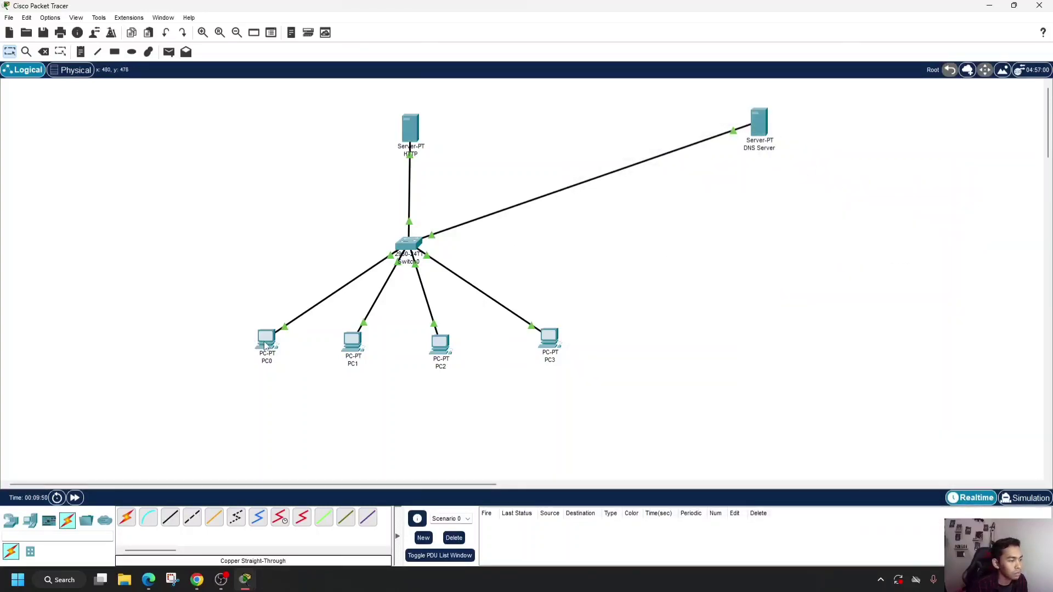
- Set PC0's IPv4 DNS server address to 192.168.1.10 in its IP configuration
left_click(265, 344)
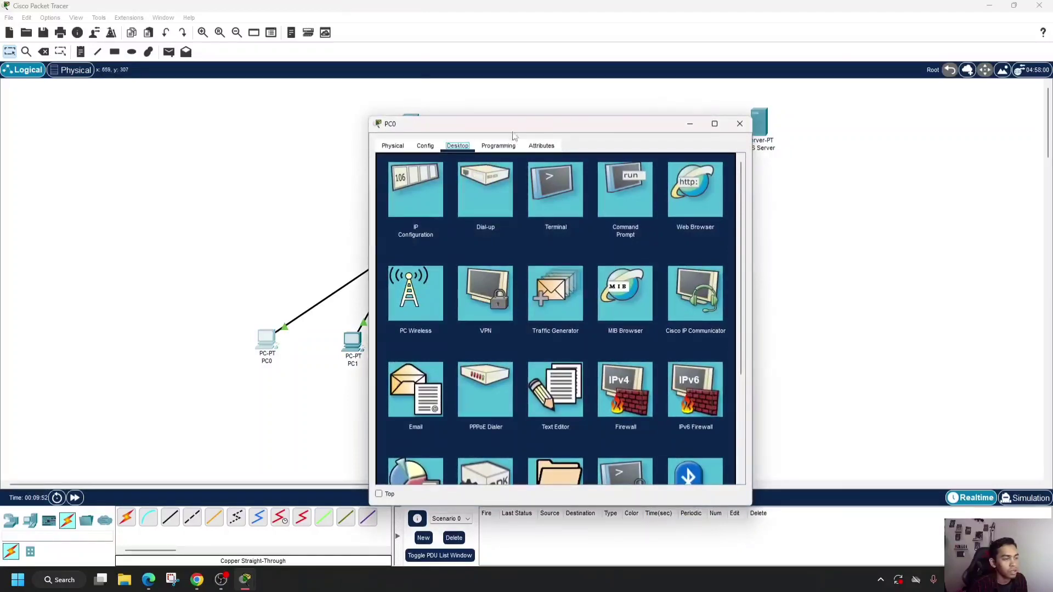
left_click_drag(514, 129, 648, 105)
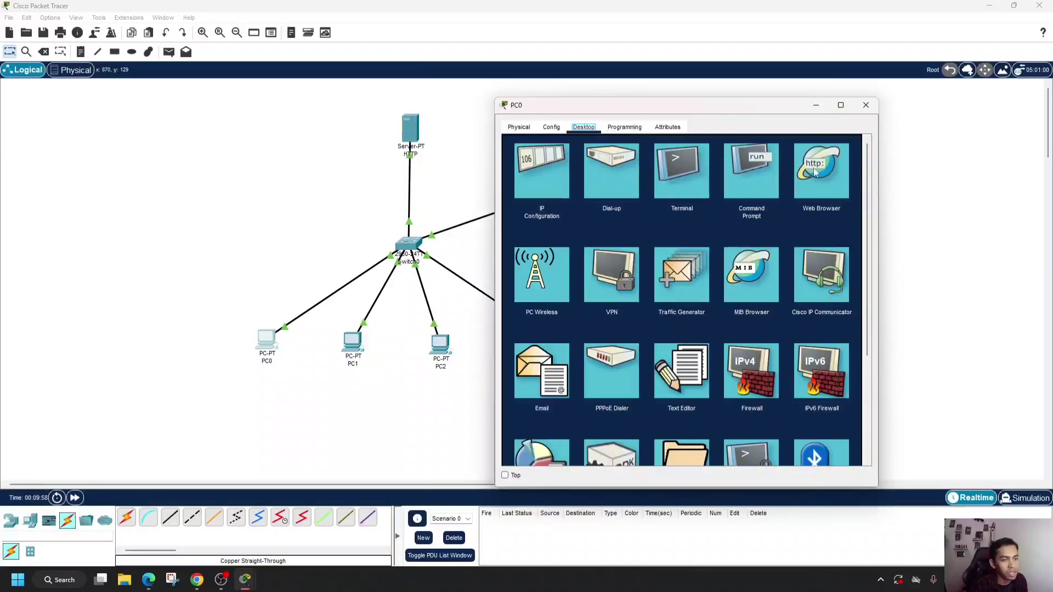
left_click(552, 167)
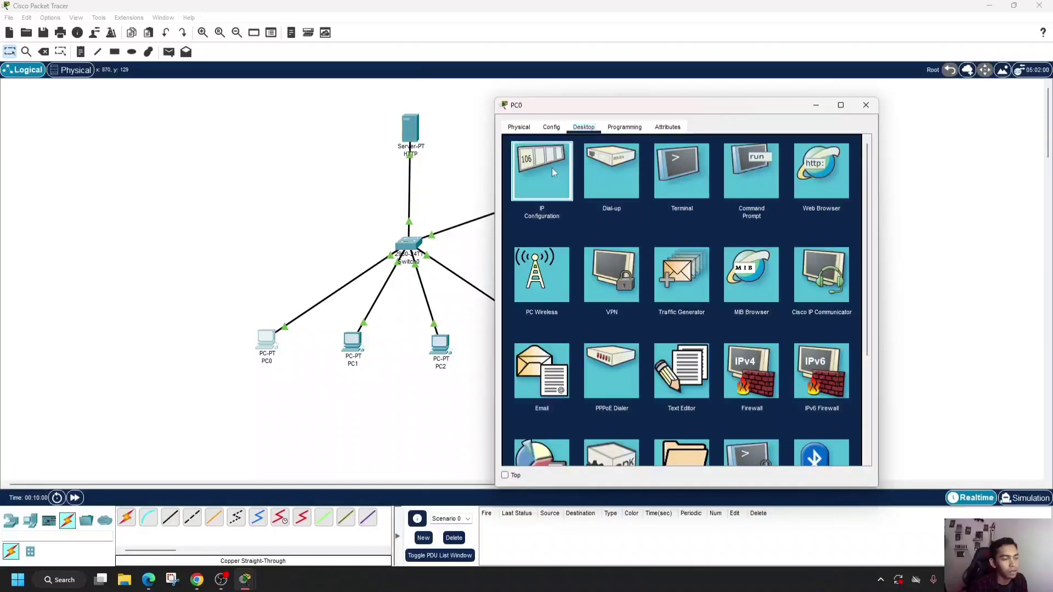
left_click_drag(661, 246, 618, 247)
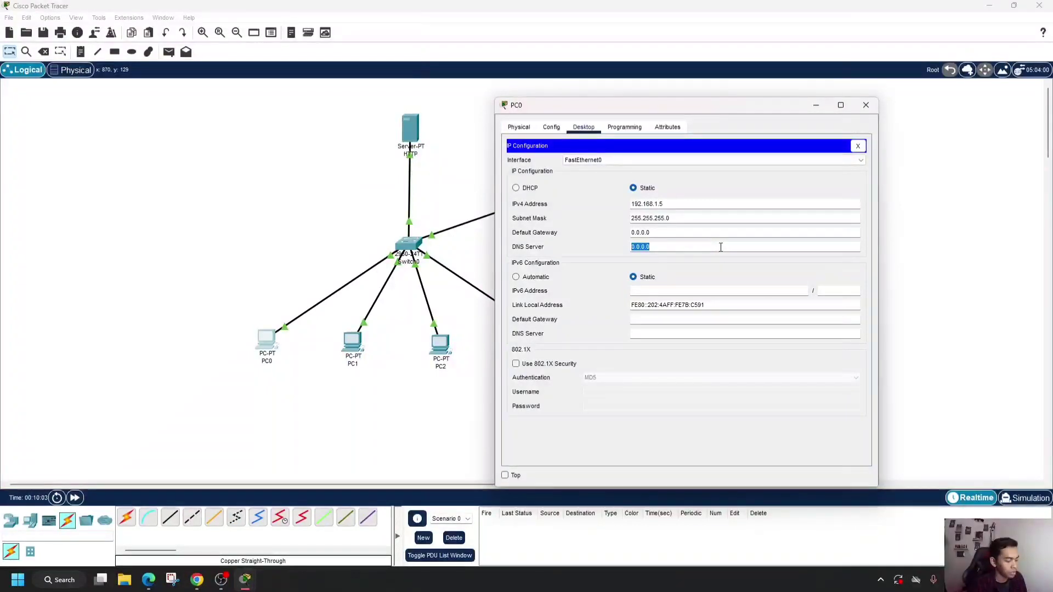
type("192.168")
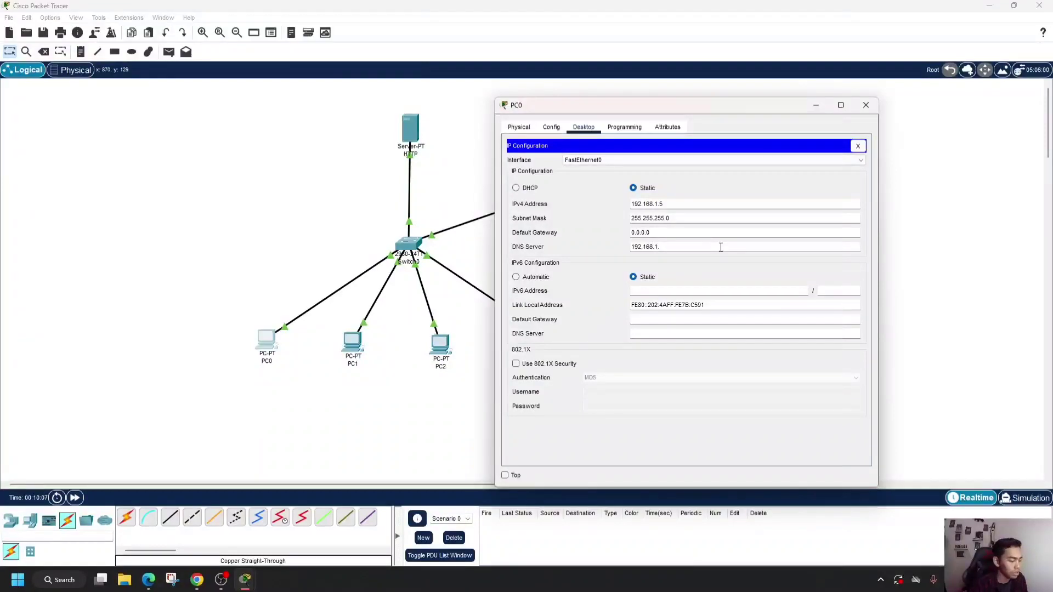
type(".1.")
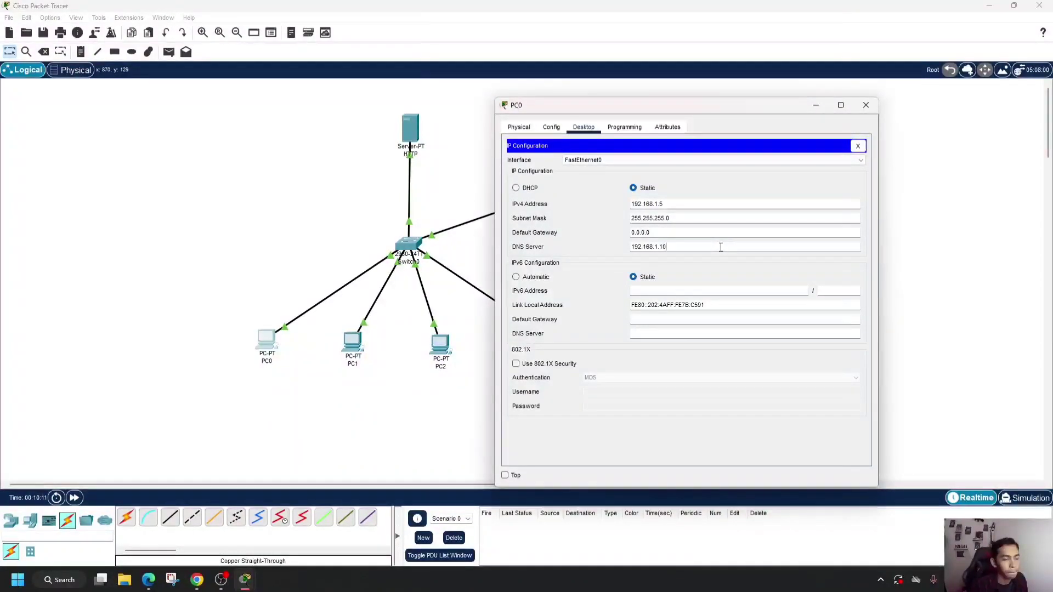
left_click(866, 105)
- Check the DNS Server's own IPv4 address in its IP configuration and close the window
left_click(757, 127)
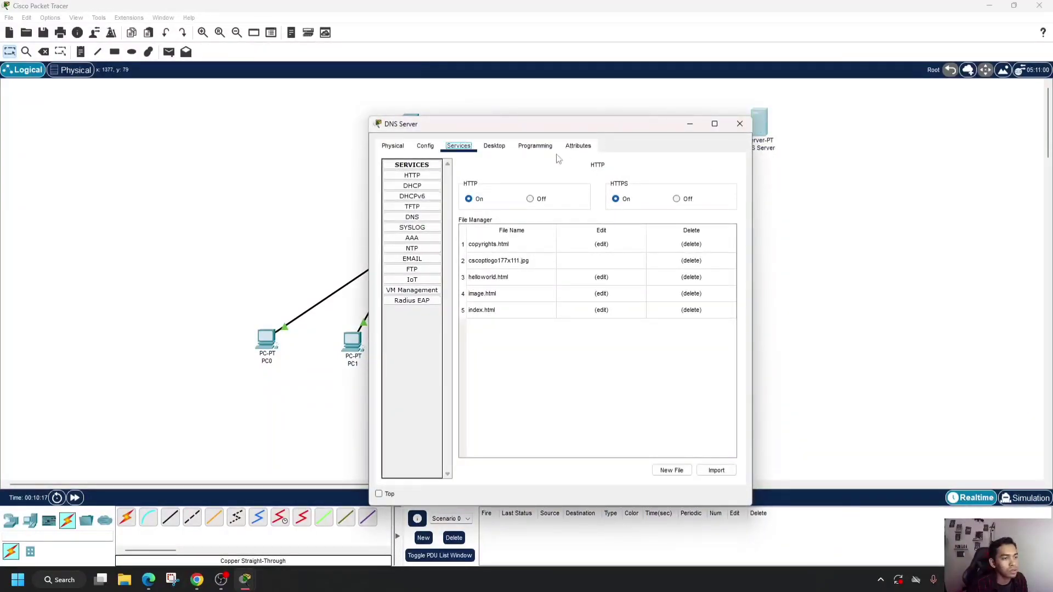
left_click(494, 146)
left_click(412, 185)
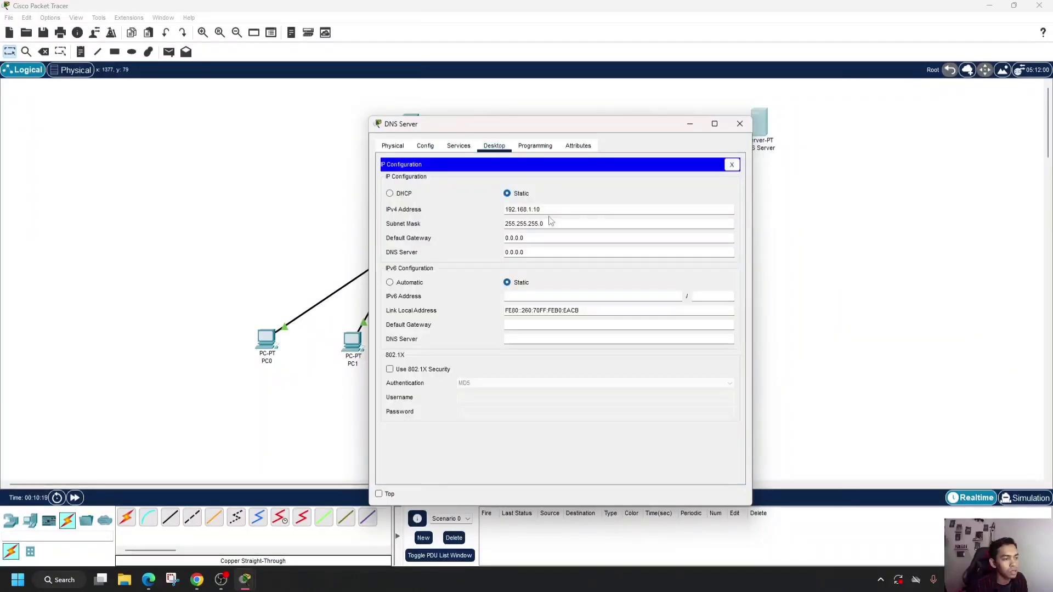
left_click(740, 123)
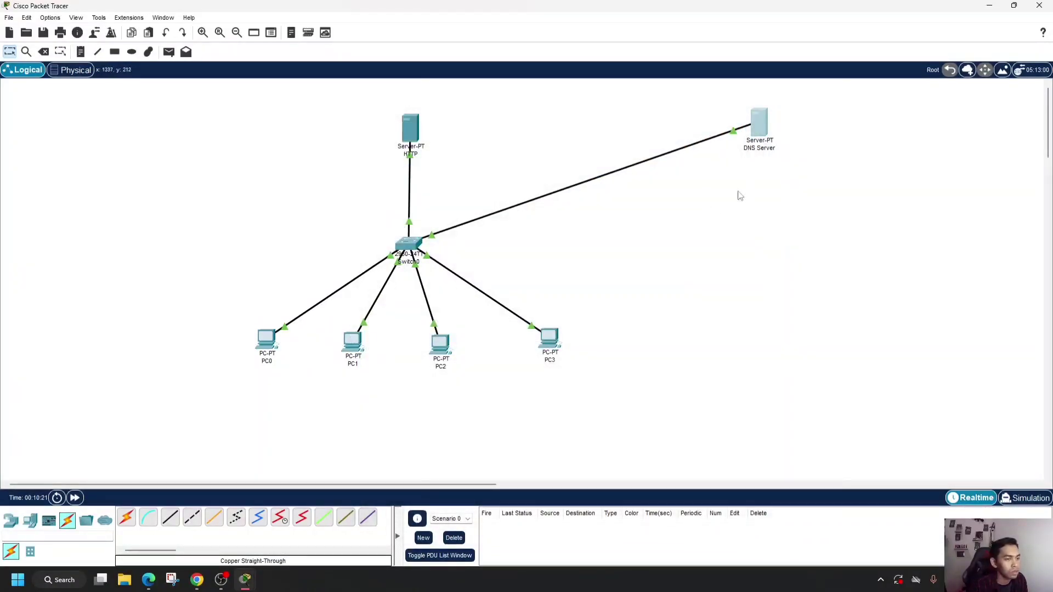
- Test name resolution from PC0 by loading coba.com in its web browser, and close the PC0 window
left_click(267, 344)
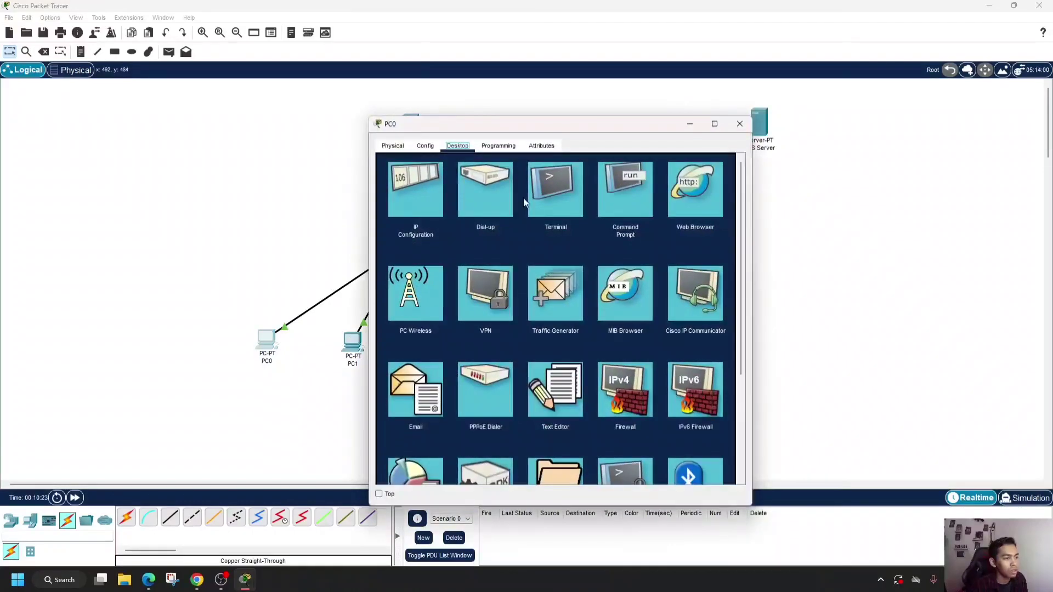
left_click(699, 199)
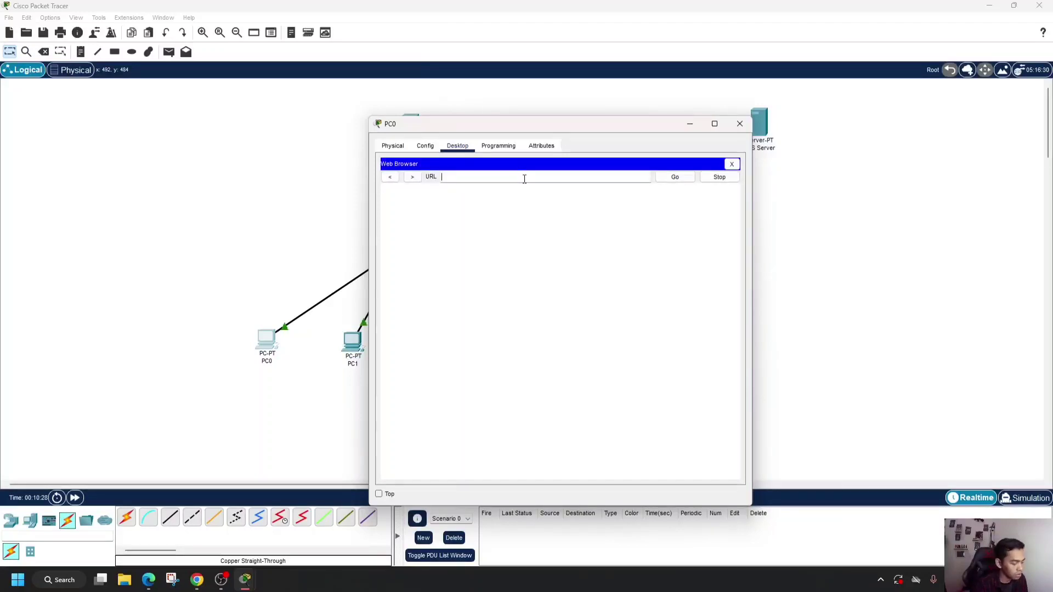
type("coba")
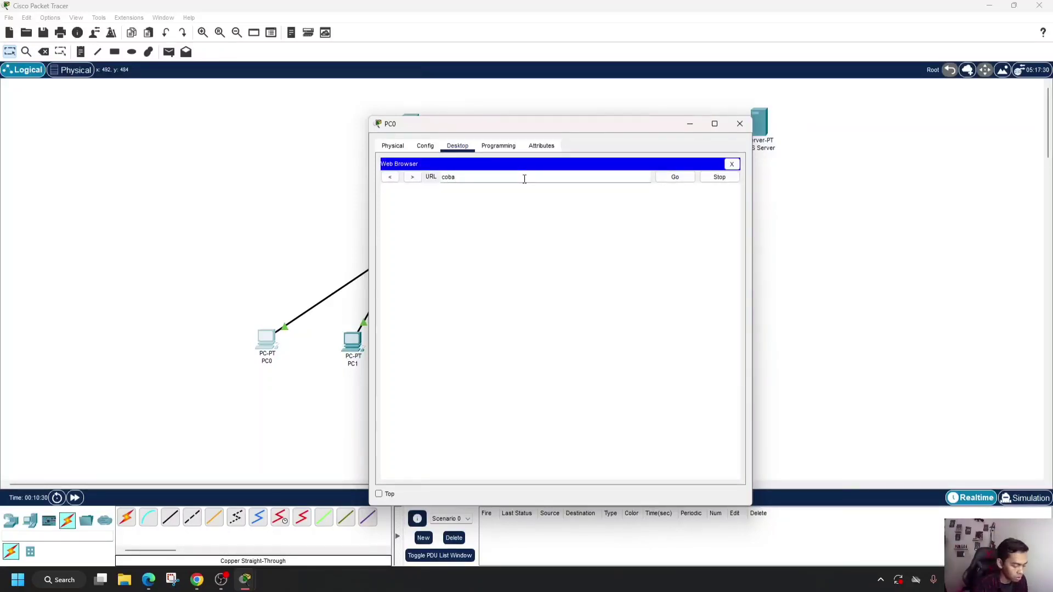
type(".com")
key("Return")
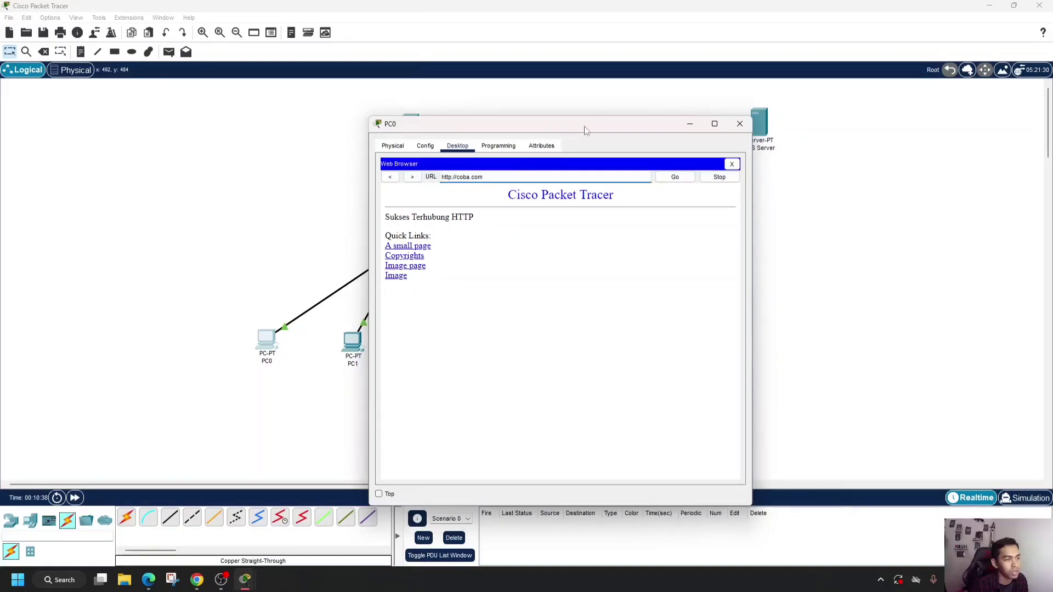
left_click(747, 126)
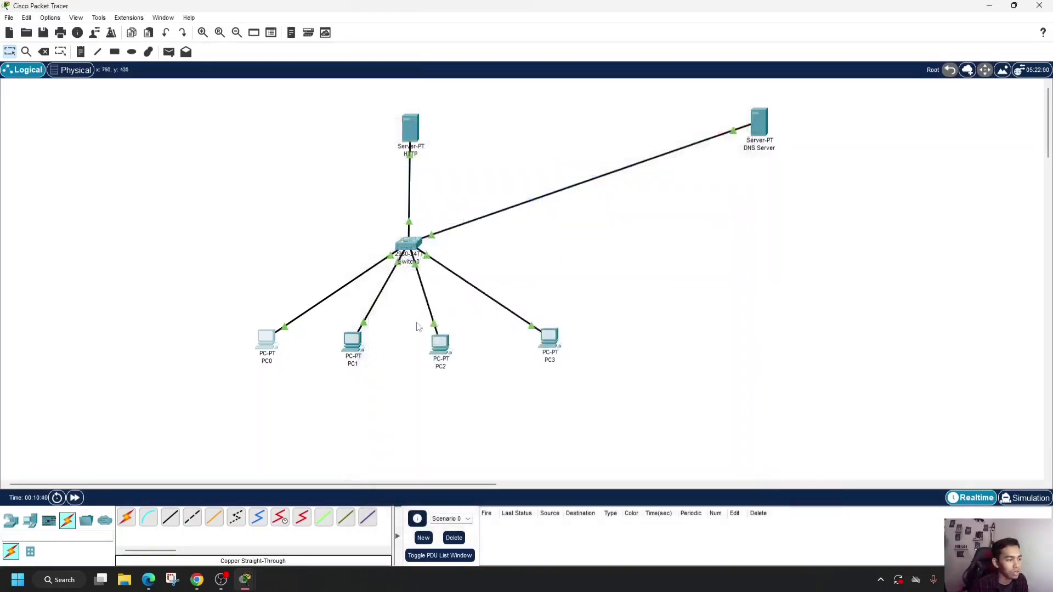
- Set PC1's IPv4 DNS server address to 192.168.1.10 in its IP configuration
left_click(349, 352)
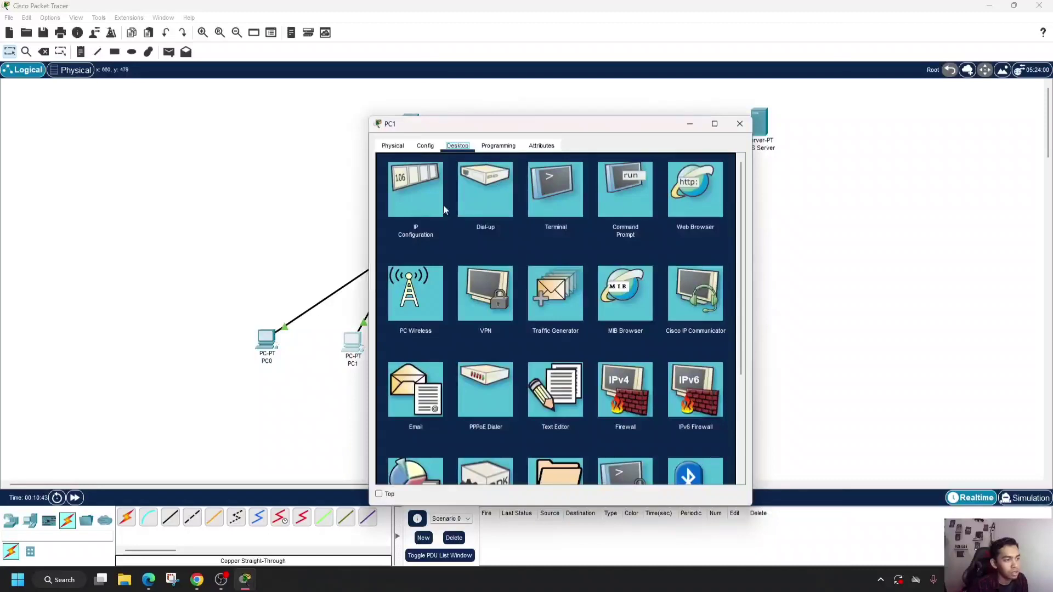
left_click(399, 198)
key("ctrl+a")
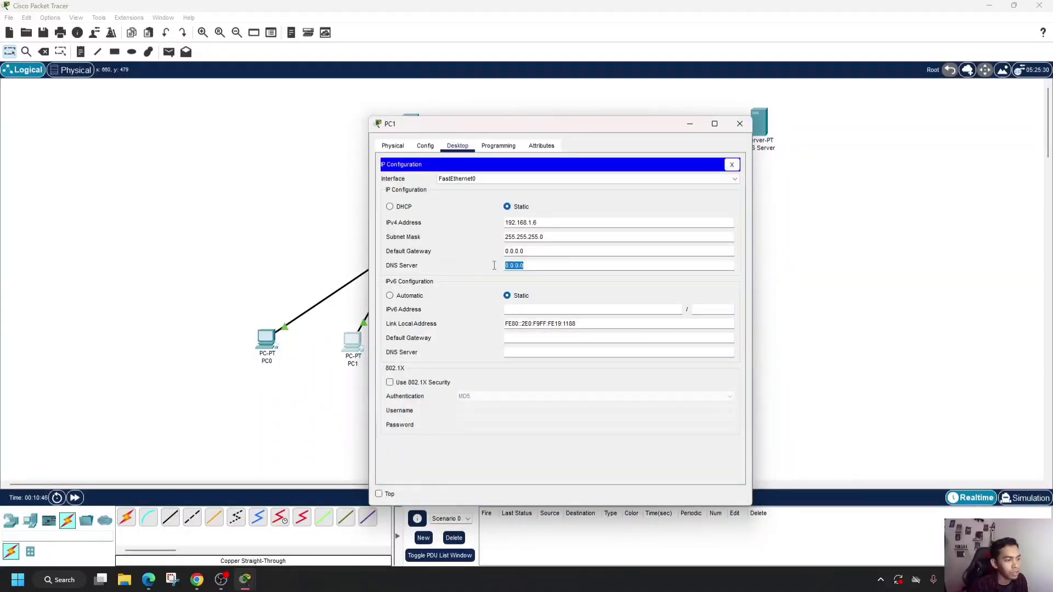
type("192.168.1.5")
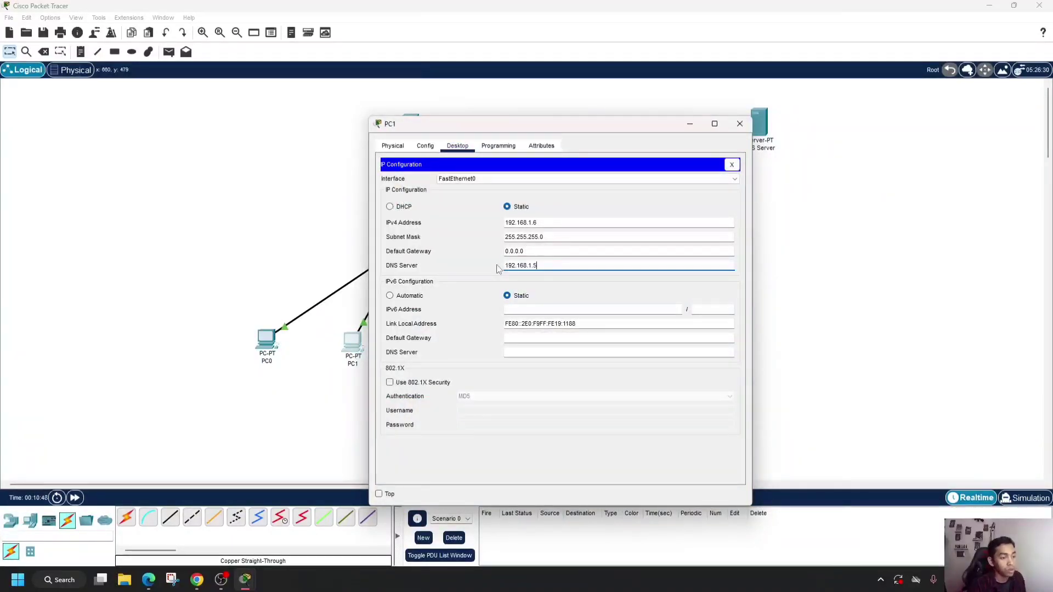
key("BackSpace")
type("10")
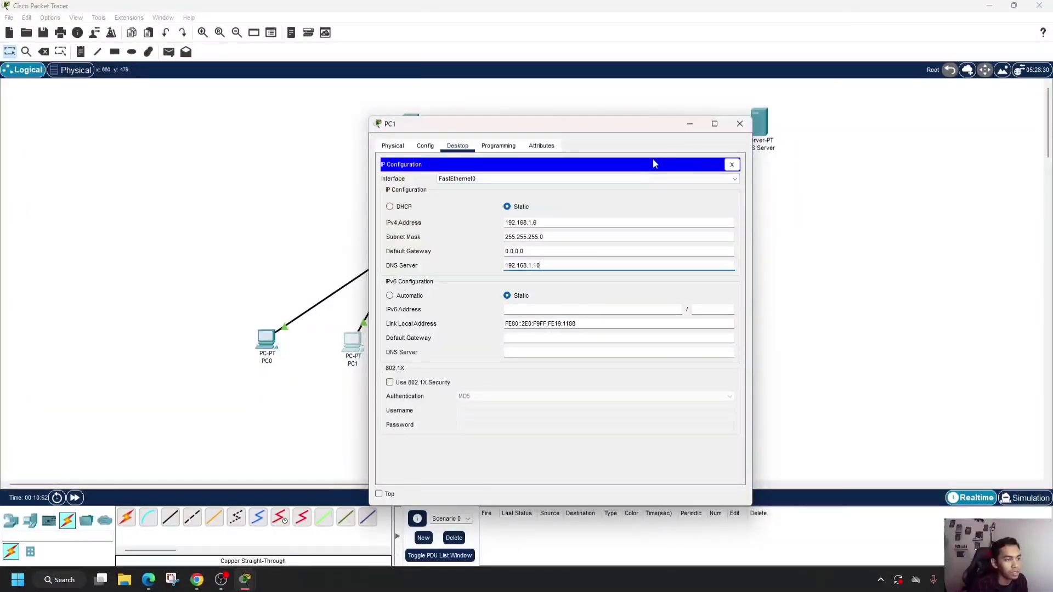
left_click(732, 165)
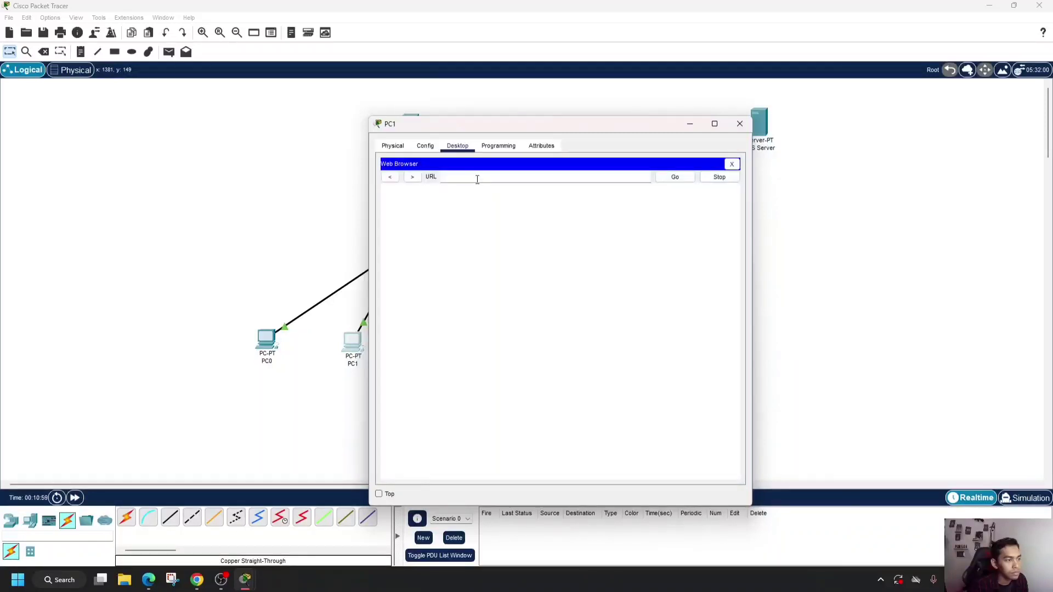
- Test name resolution from PC1 by loading coba.com in its web browser, and close the PC1 window
left_click(477, 179)
type("coba.com")
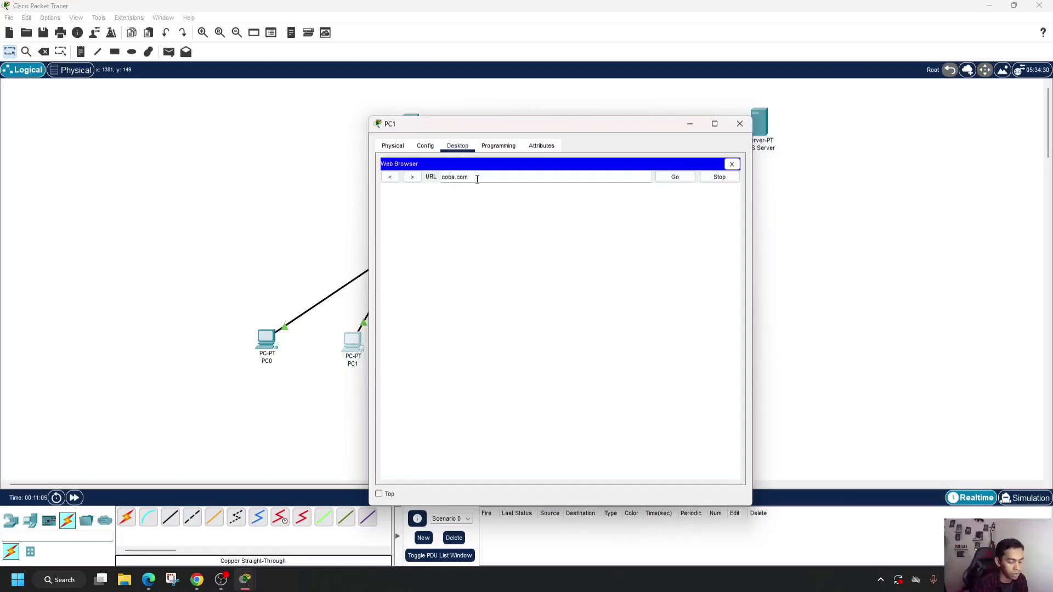
key("Return")
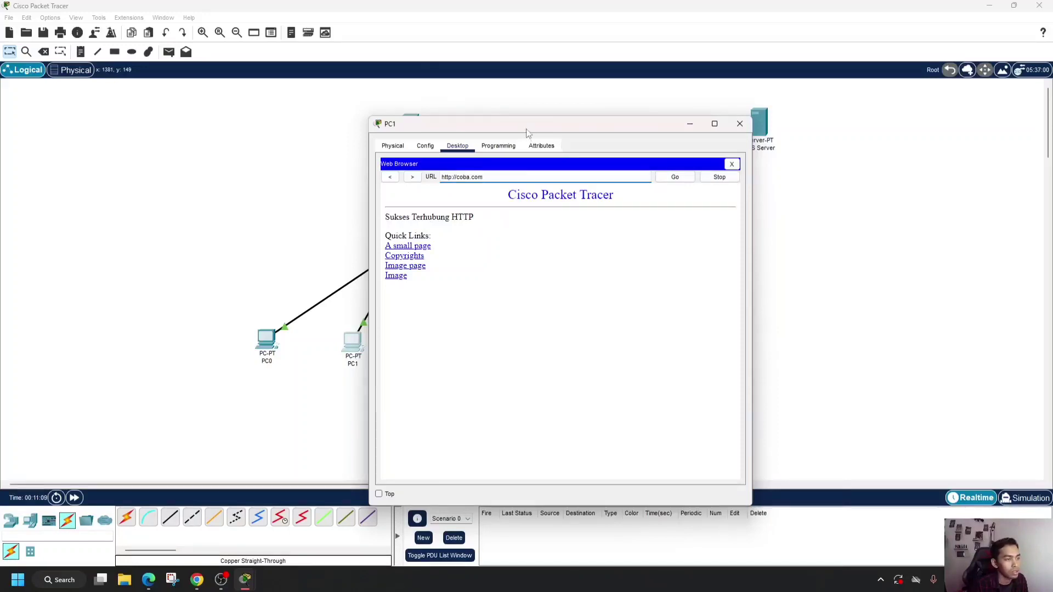
left_click_drag(529, 125, 644, 109)
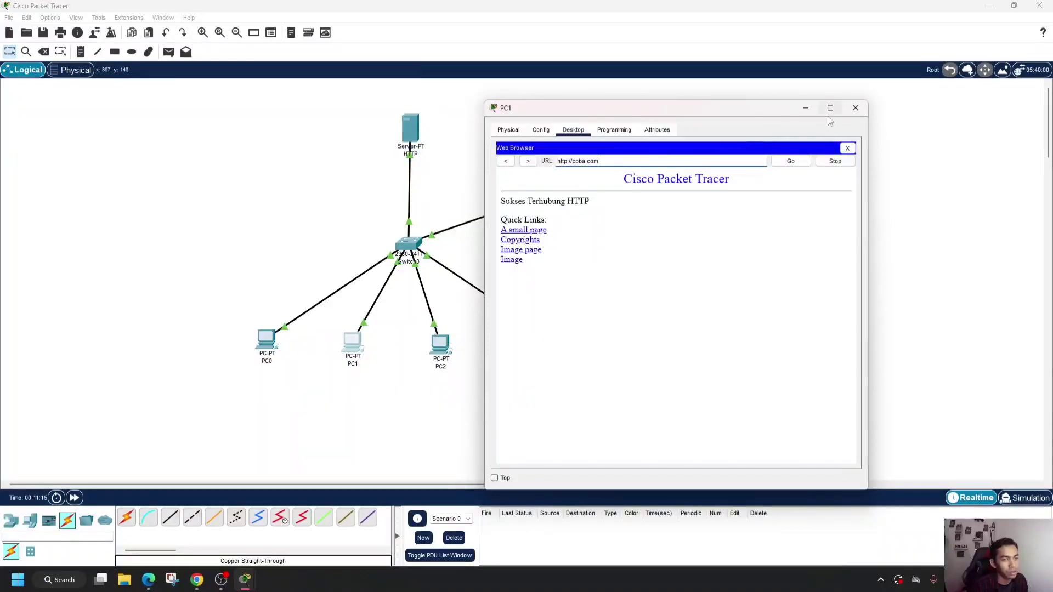
left_click(856, 108)
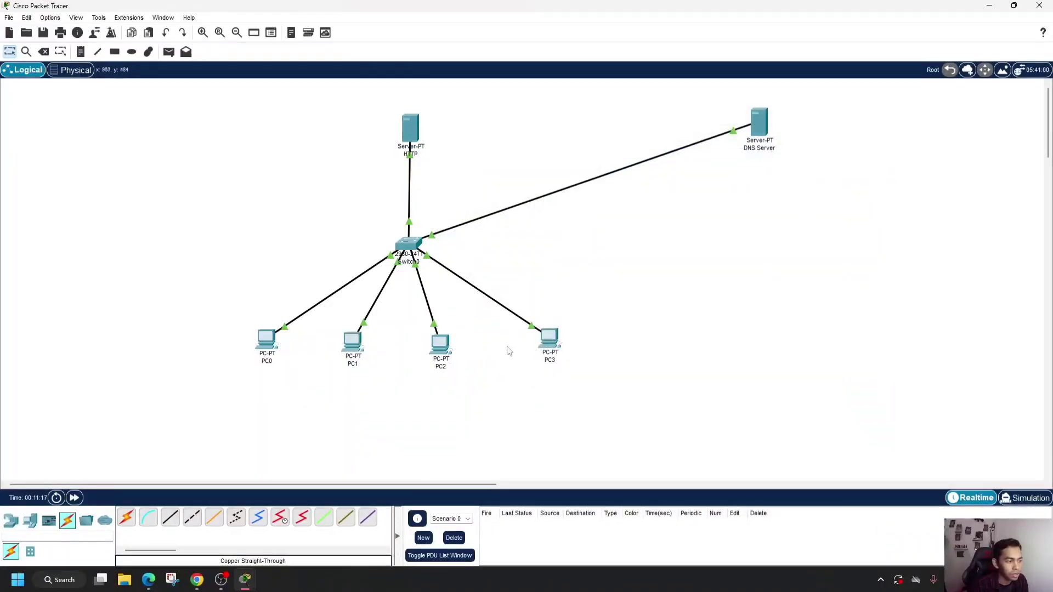
- Set PC2's IPv4 DNS server address to 192.168.1.10 in its IP configuration
left_click(440, 348)
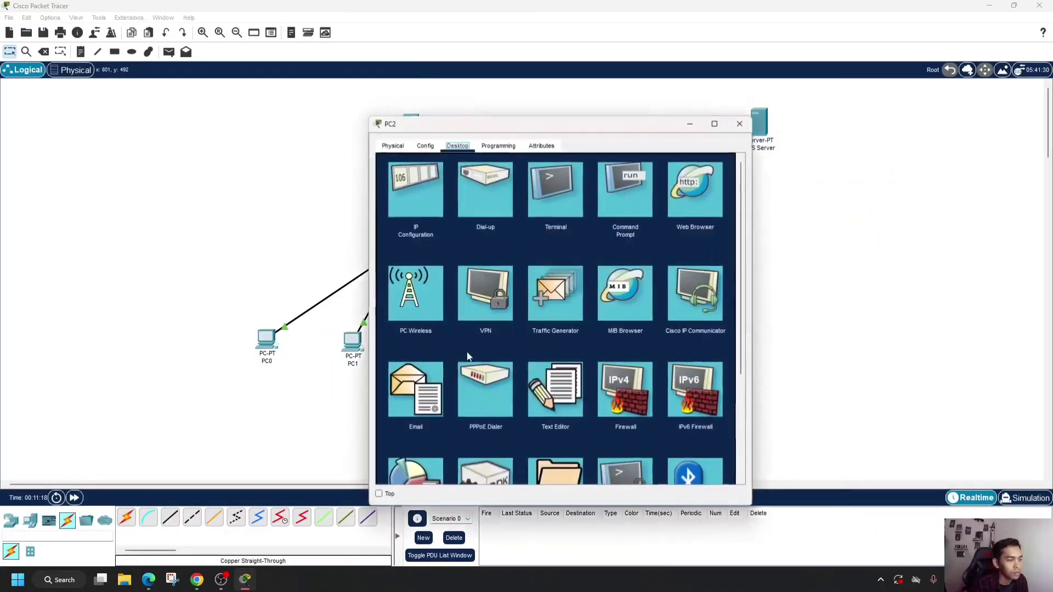
left_click(415, 201)
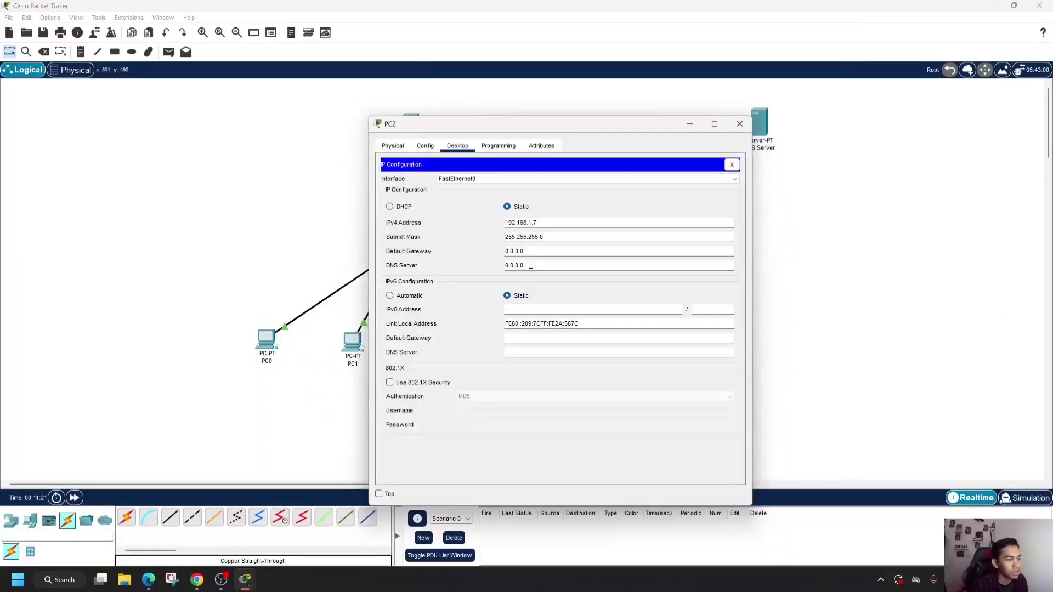
left_click_drag(526, 266, 477, 268)
type("192.168.1.")
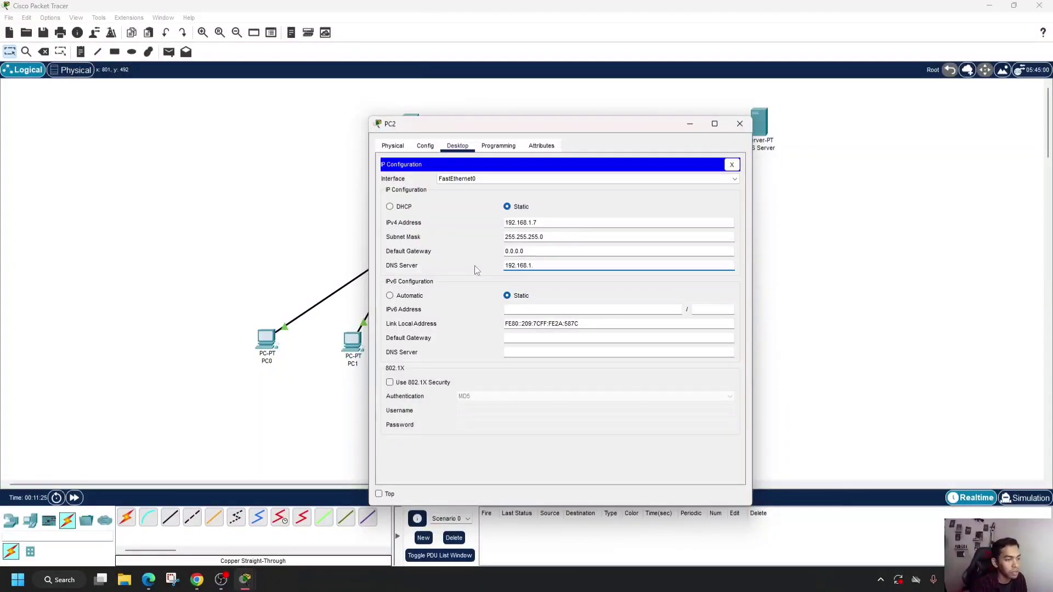
type("51")
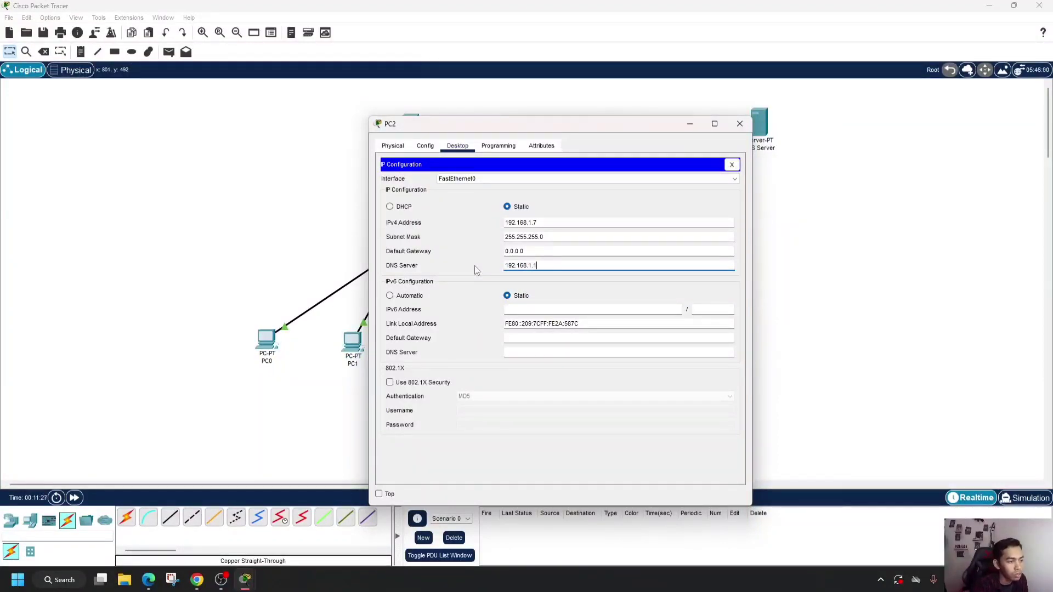
type("0")
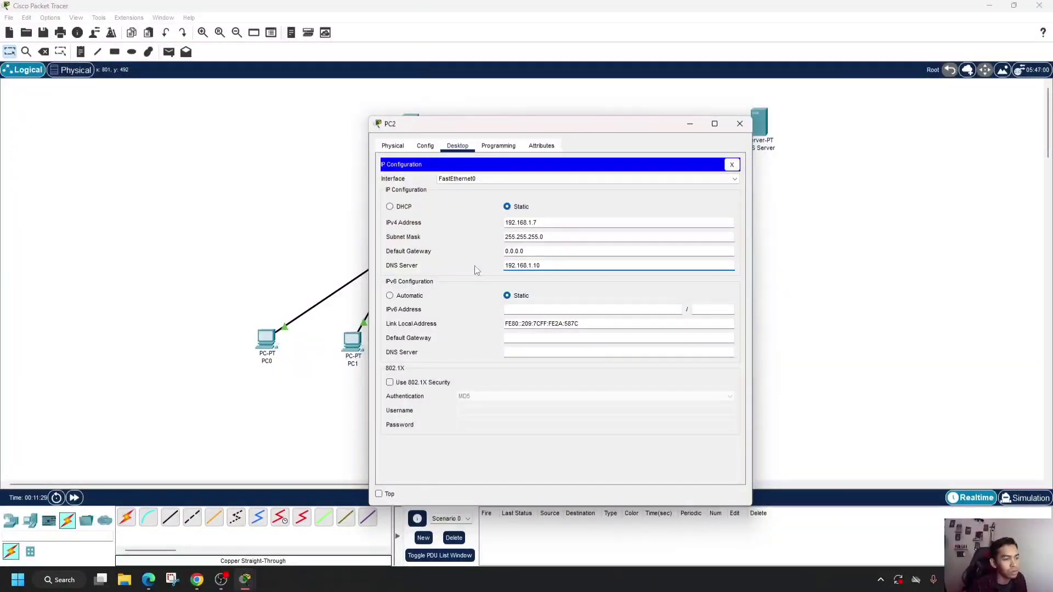
left_click(732, 167)
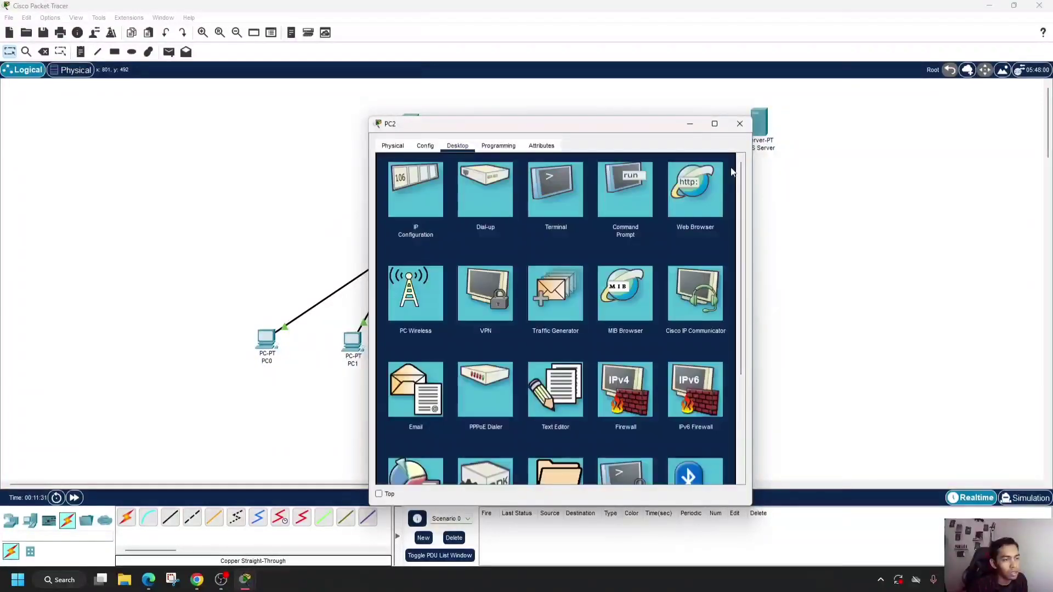
- Test name resolution from PC2 by loading coba.com in its web browser, keeping the network diagram in view
left_click(689, 186)
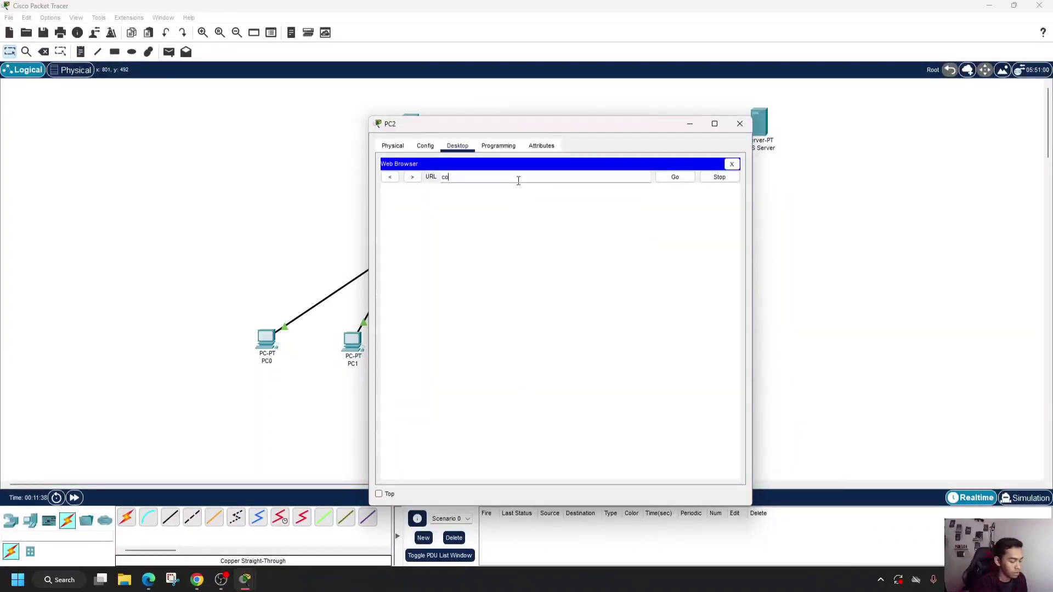
type("coba.")
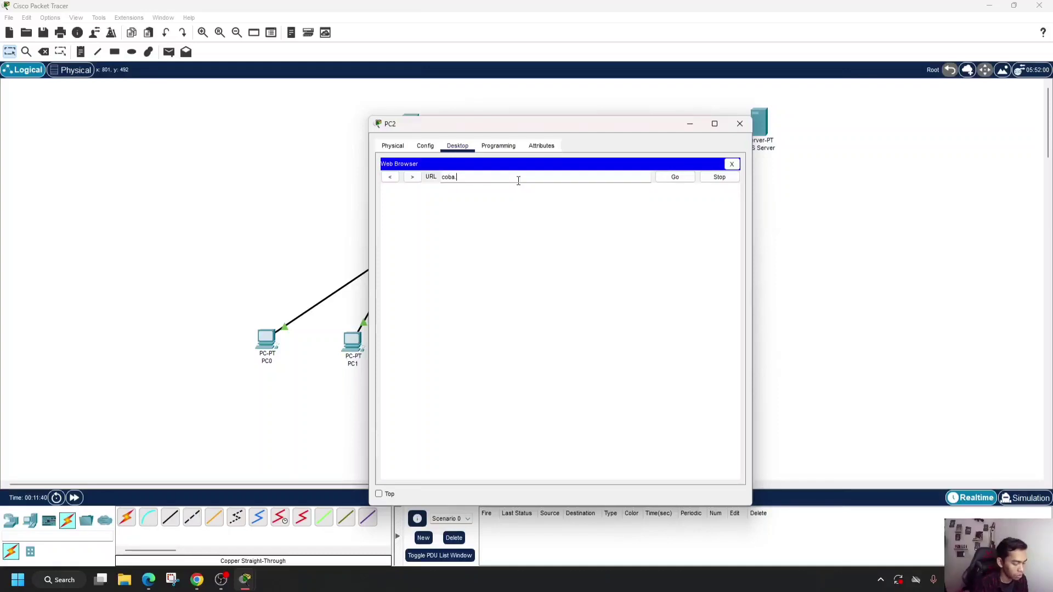
type("com")
key("Return")
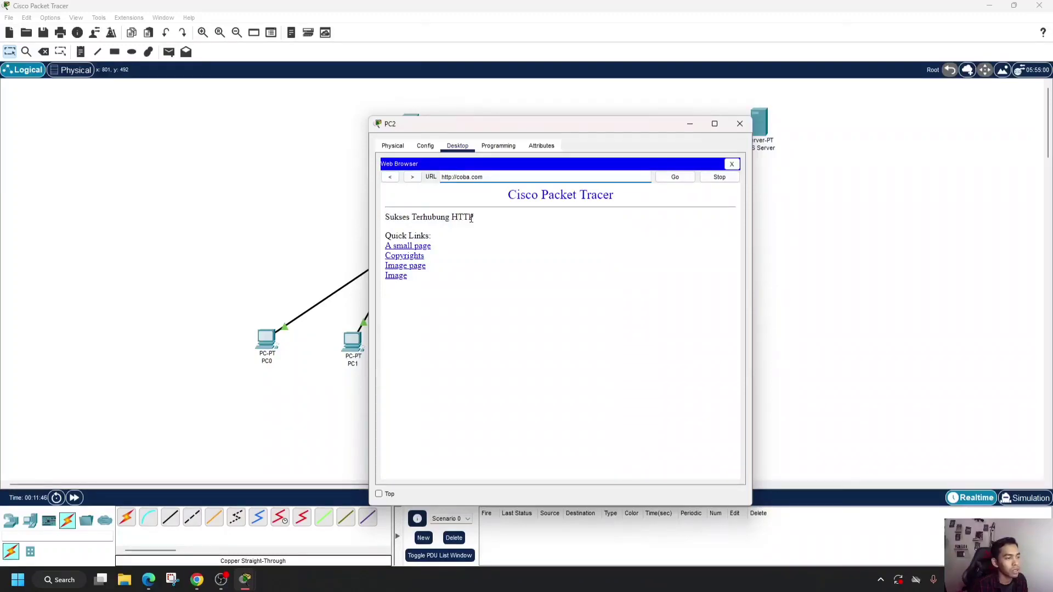
left_click_drag(578, 127, 730, 100)
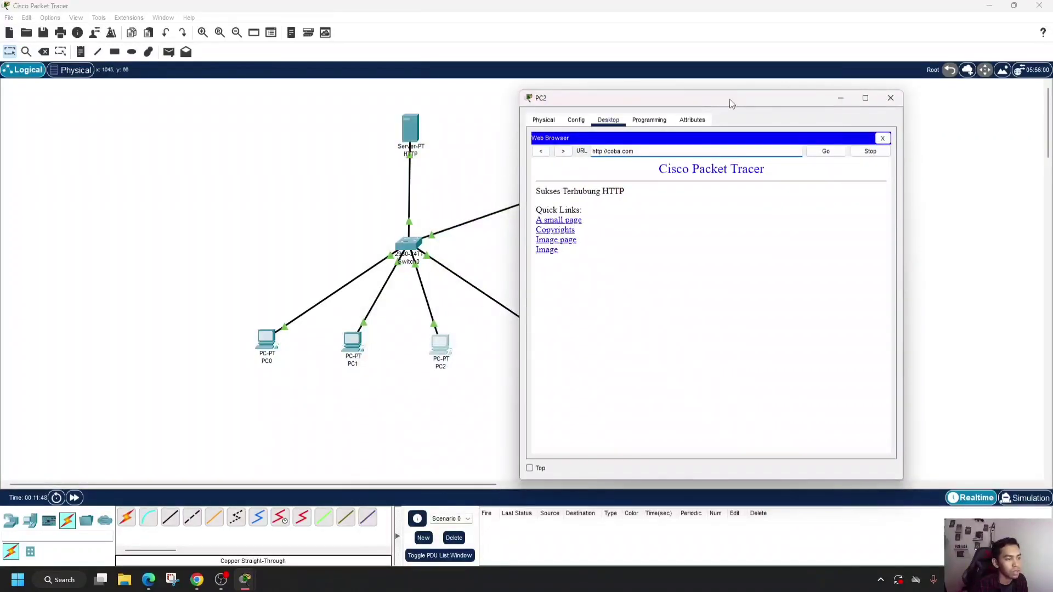
- Close the PC2 window and set PC3's IPv4 DNS server address to 192.168.1.10 in its IP configuration
left_click(889, 99)
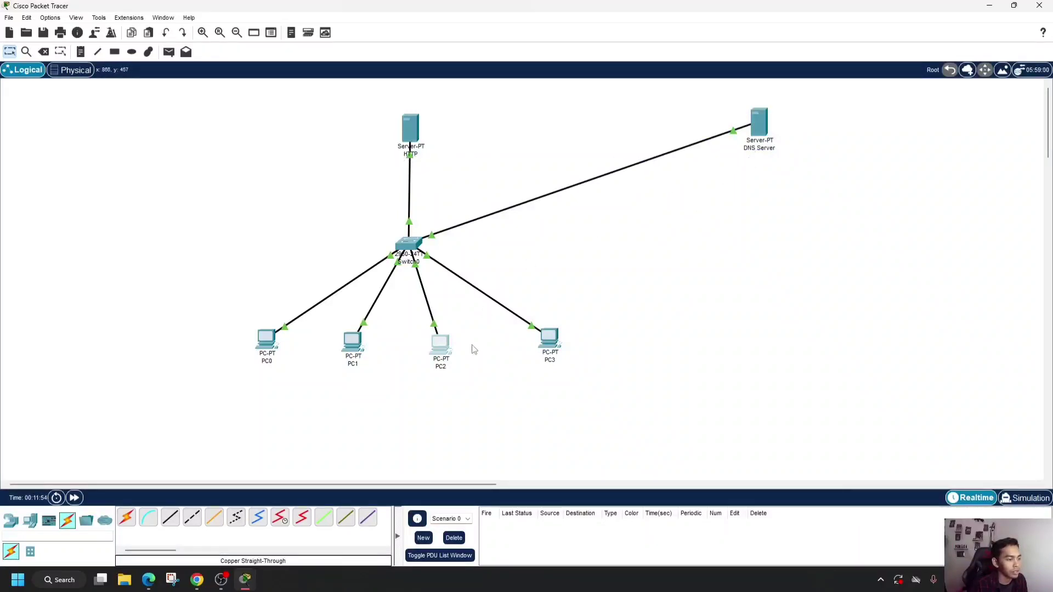
left_click(553, 358)
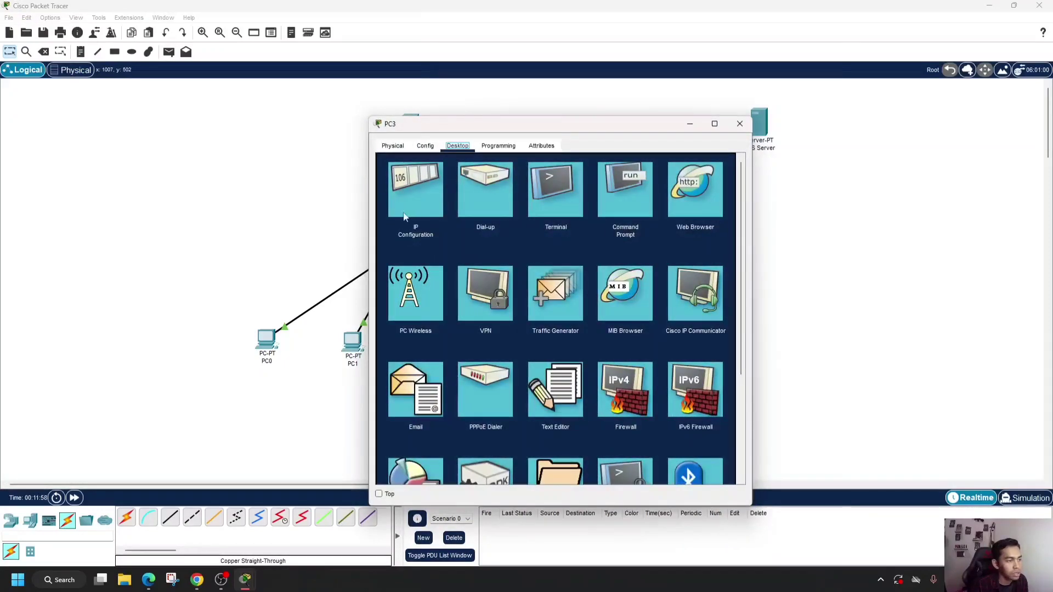
left_click(420, 199)
left_click_drag(546, 266, 472, 264)
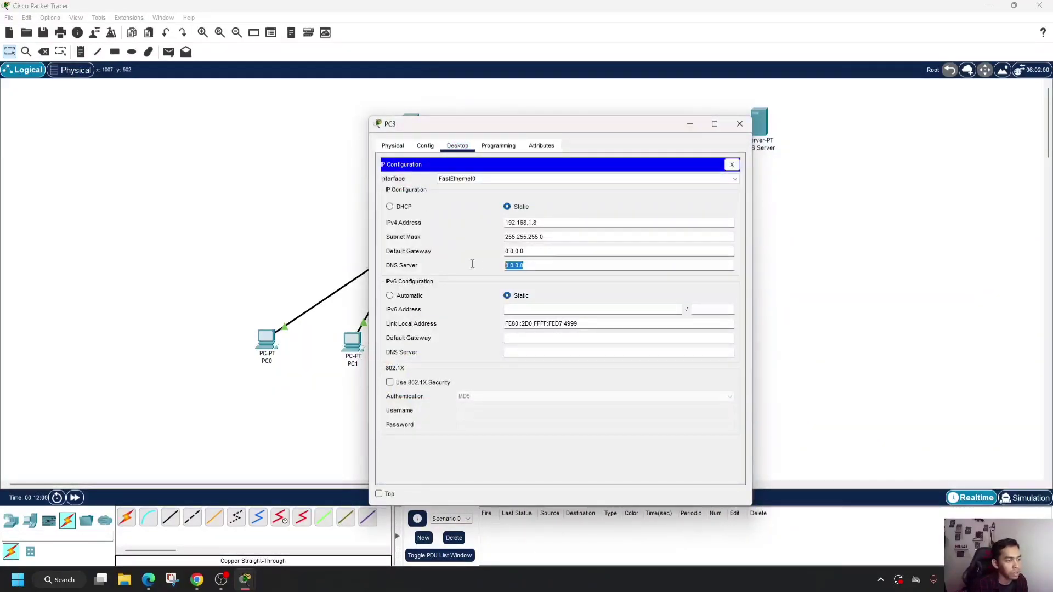
type("192.168.1.5")
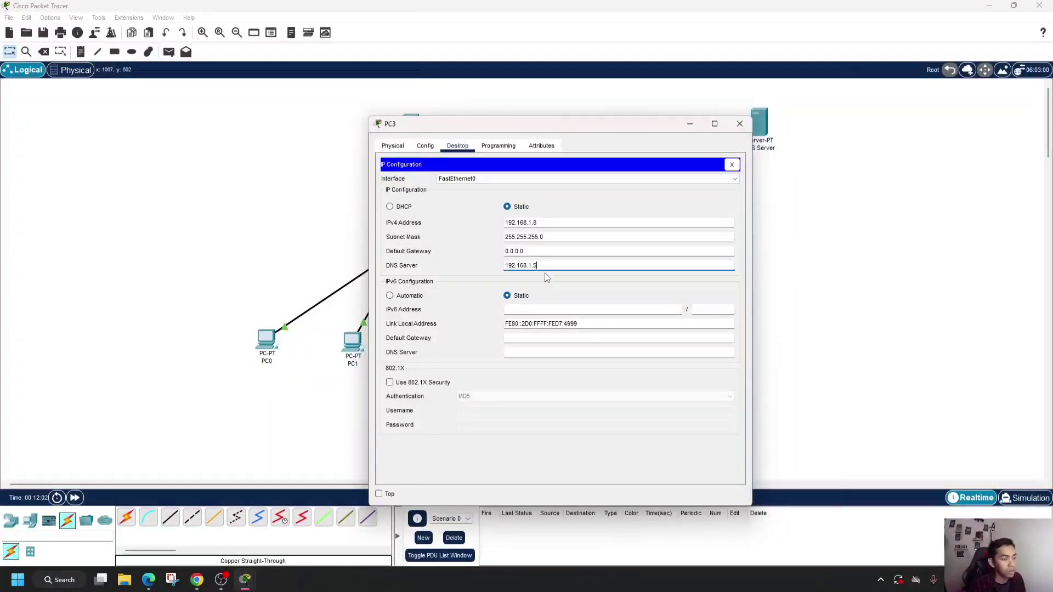
key("BackSpace")
type("10")
left_click(730, 165)
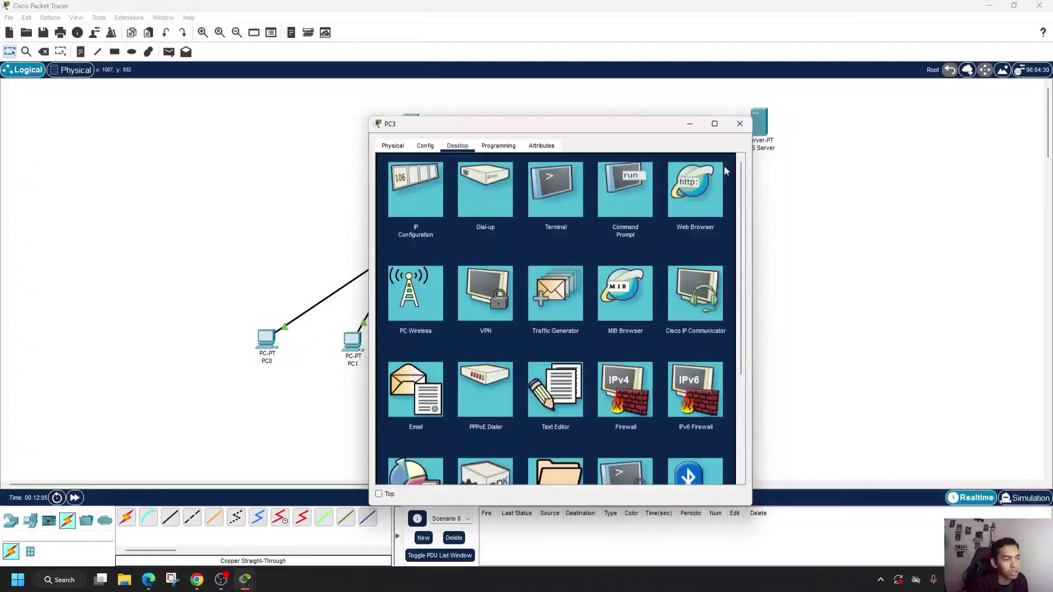
- Test name resolution from PC3 by loading coba.com in its web browser, and close the PC3 window
left_click(688, 190)
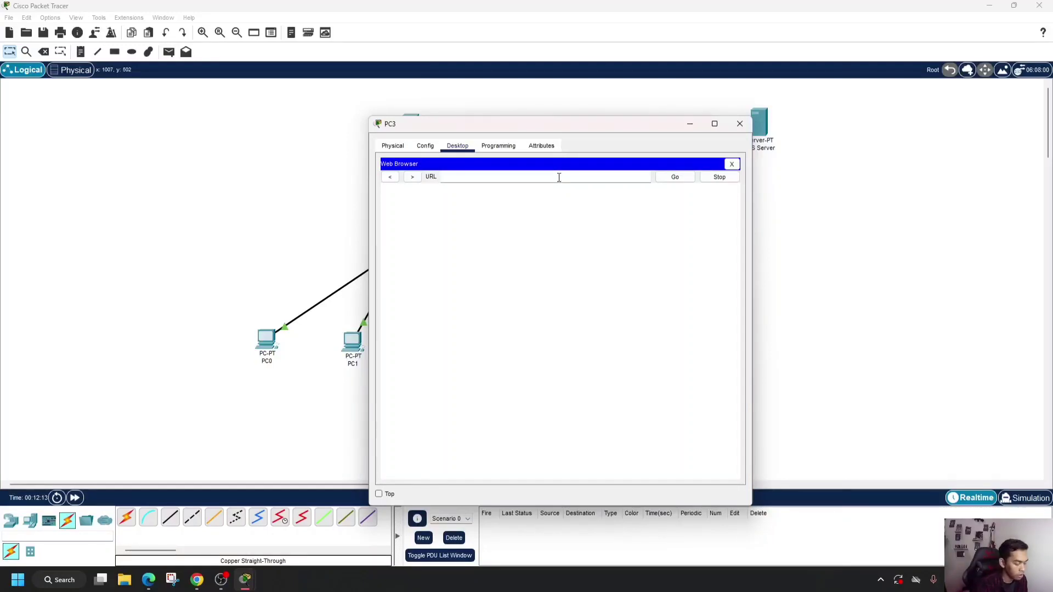
type("coba.com")
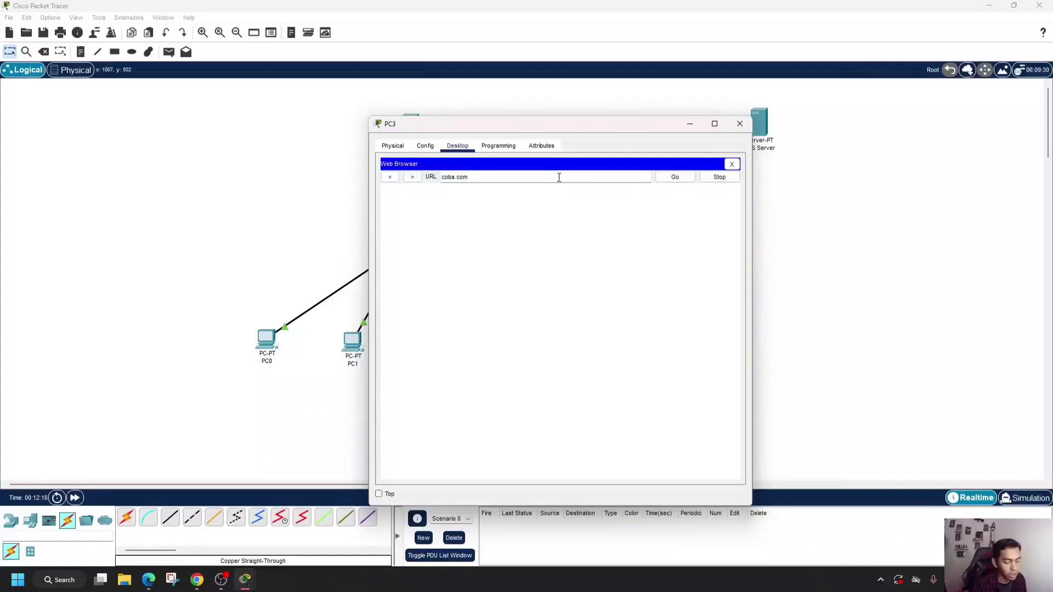
key("Return")
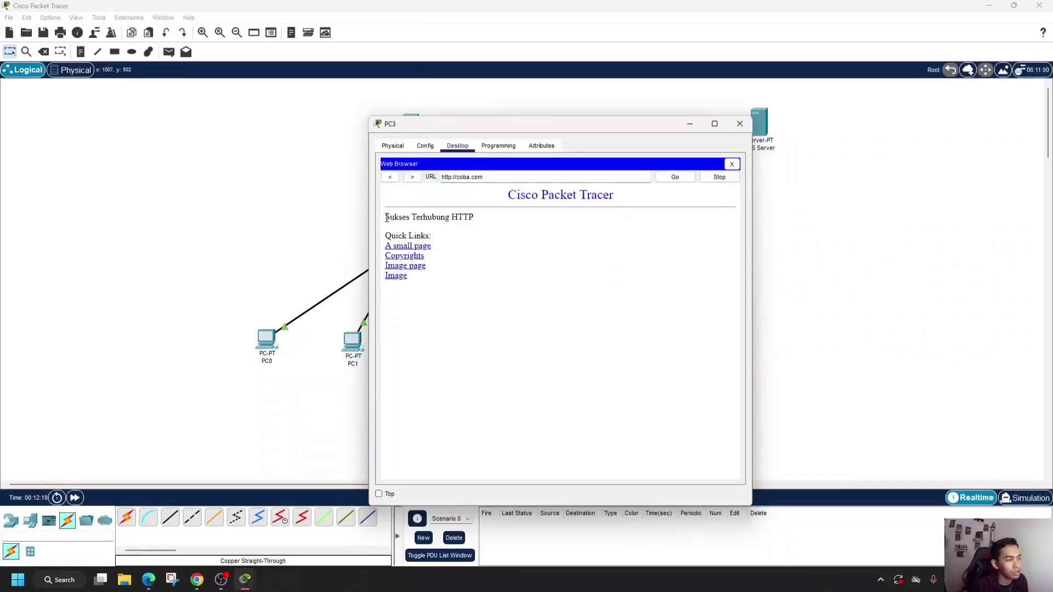
left_click_drag(385, 217, 485, 221)
left_click(487, 225)
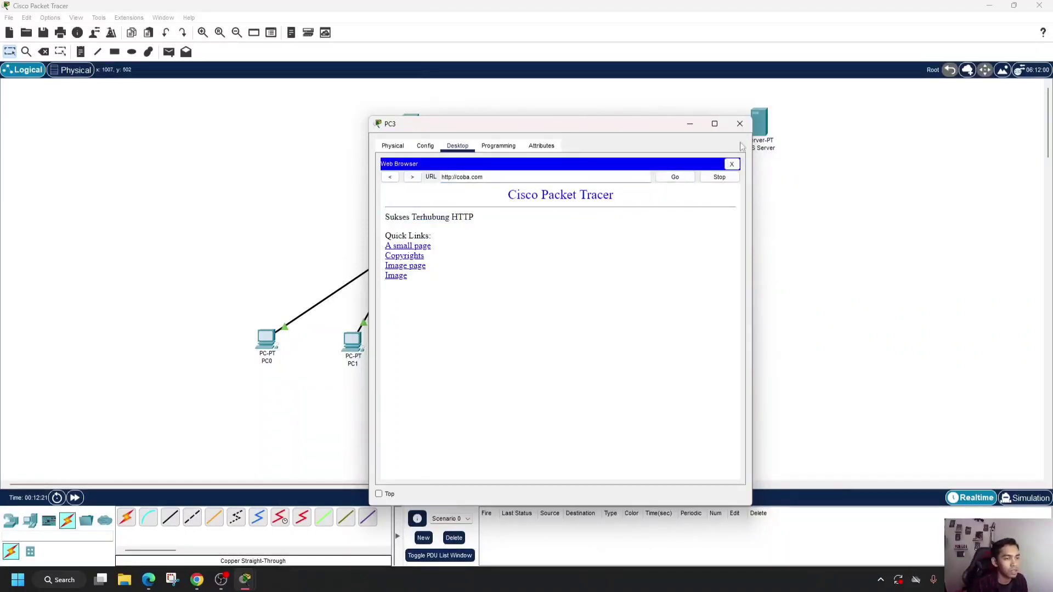
left_click(740, 124)
left_click_drag(255, 388, 579, 384)
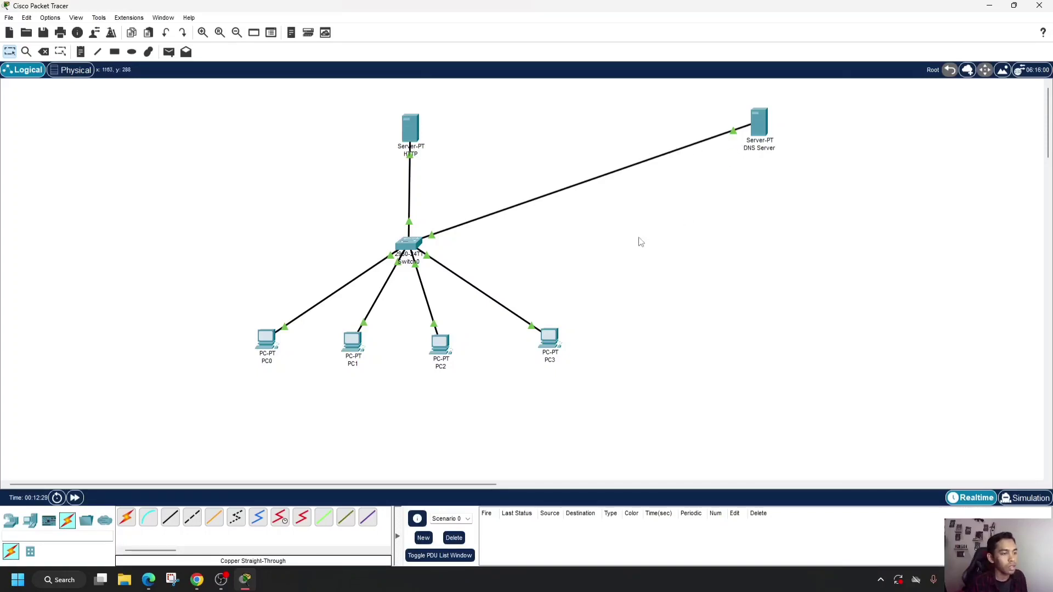
- Switch to Chrome to review the task 4 network diagram and instructions on the assignment page, and return to Packet Tracer
left_click(196, 581)
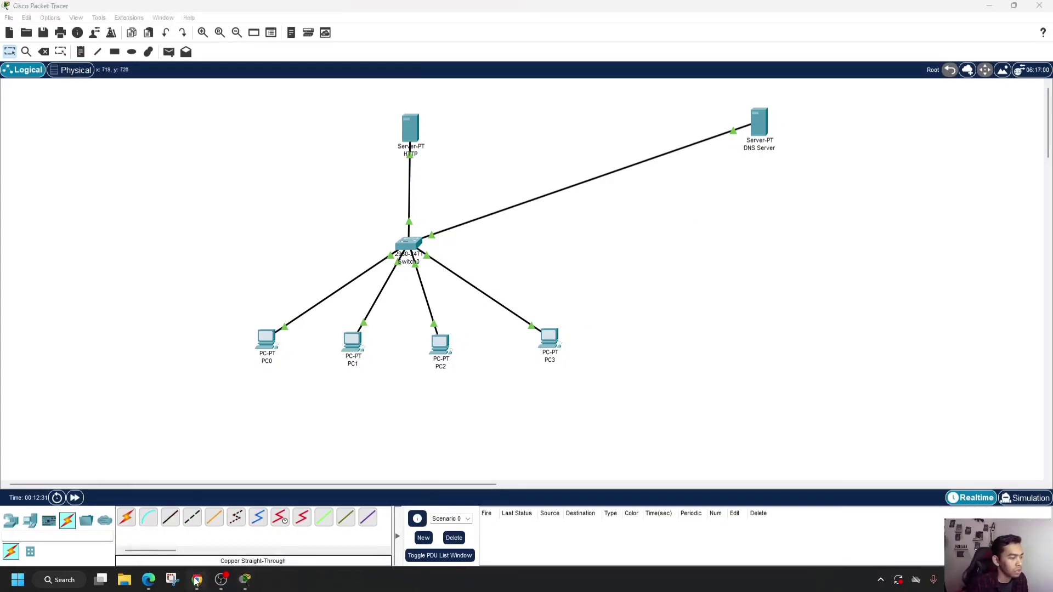
scroll(341, 380, "down", 2)
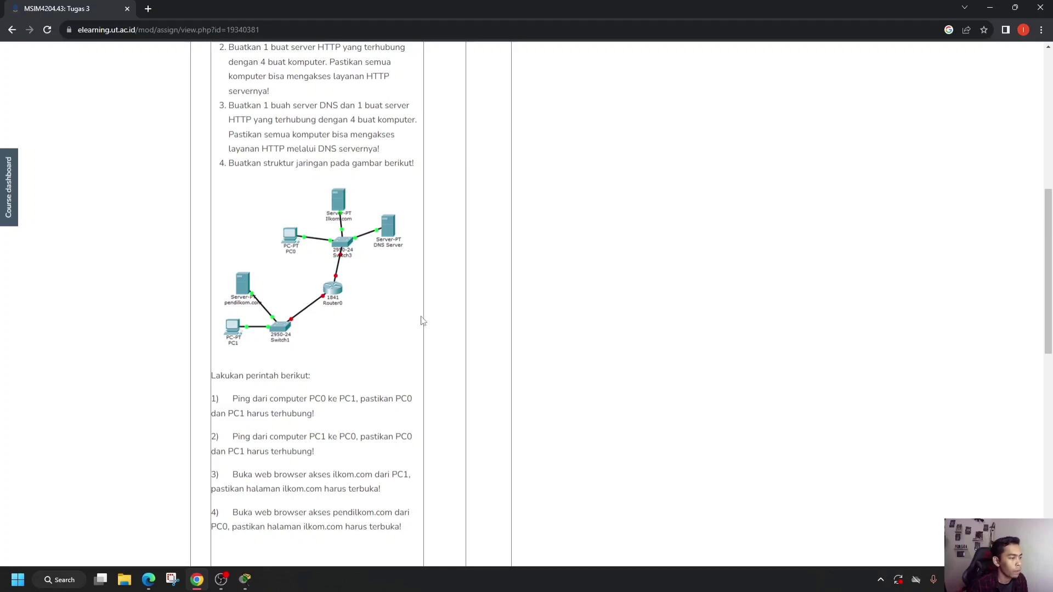
left_click(245, 582)
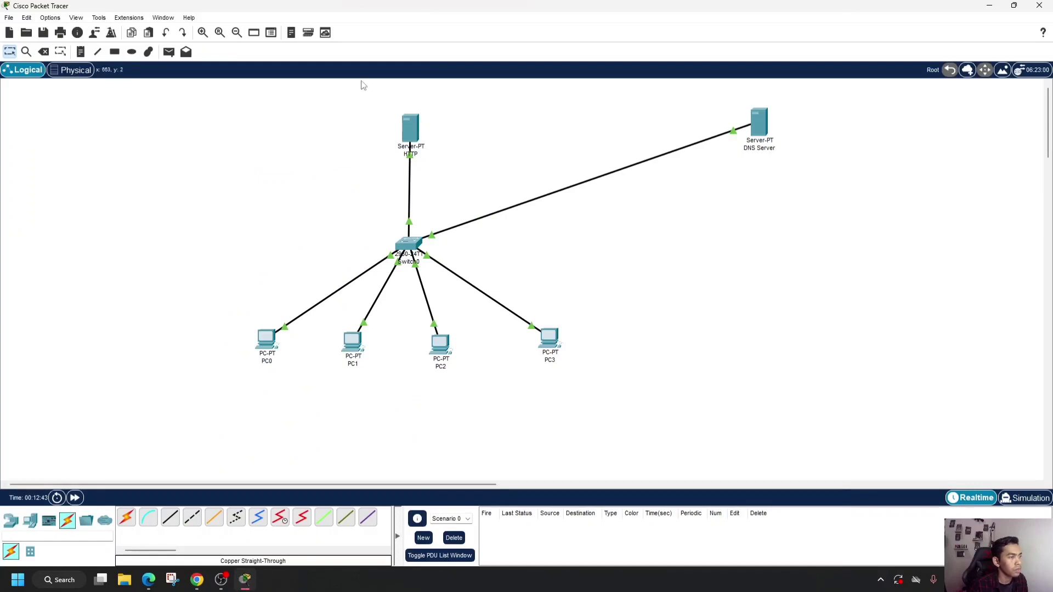
- Delete the whole existing network, including both servers, the switch and the four PCs, from the workspace
left_click_drag(216, 110, 812, 400)
left_click(45, 52)
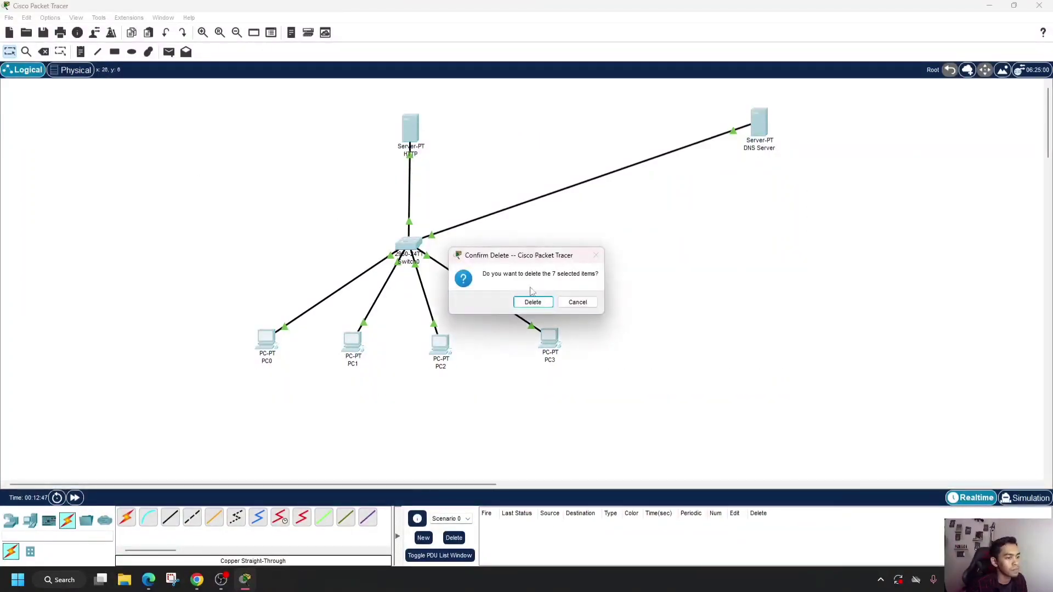
left_click(532, 301)
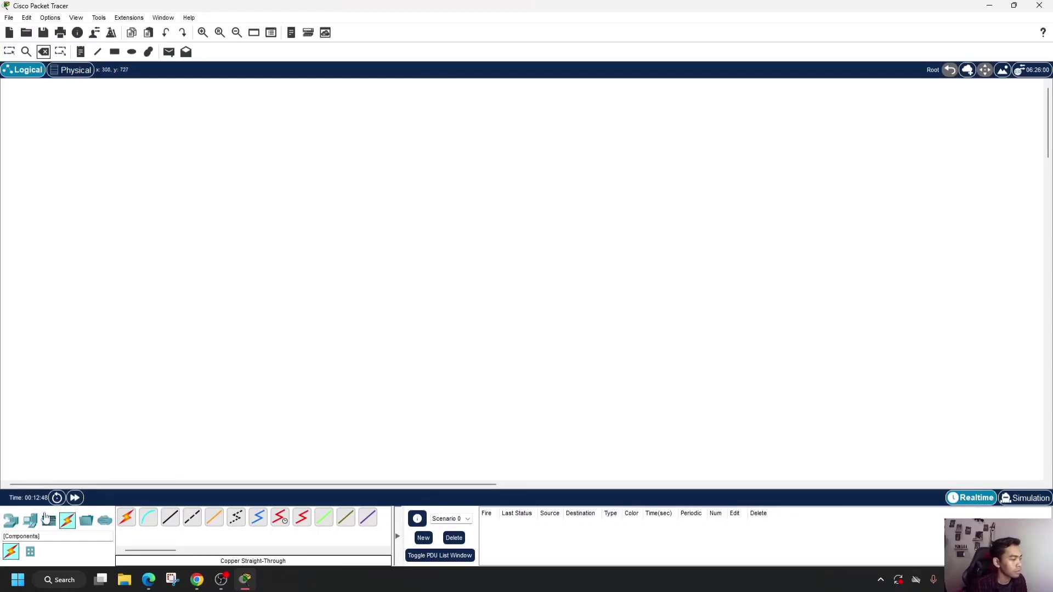
left_click(10, 52)
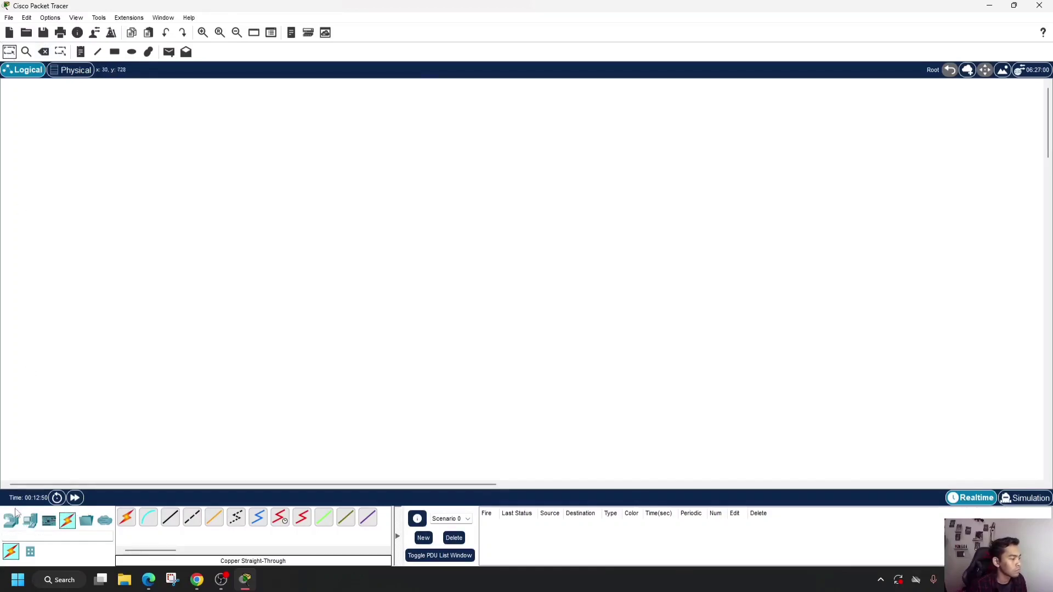
- Place a PC in the lower-left area of the workspace and name it PC0
left_click(30, 520)
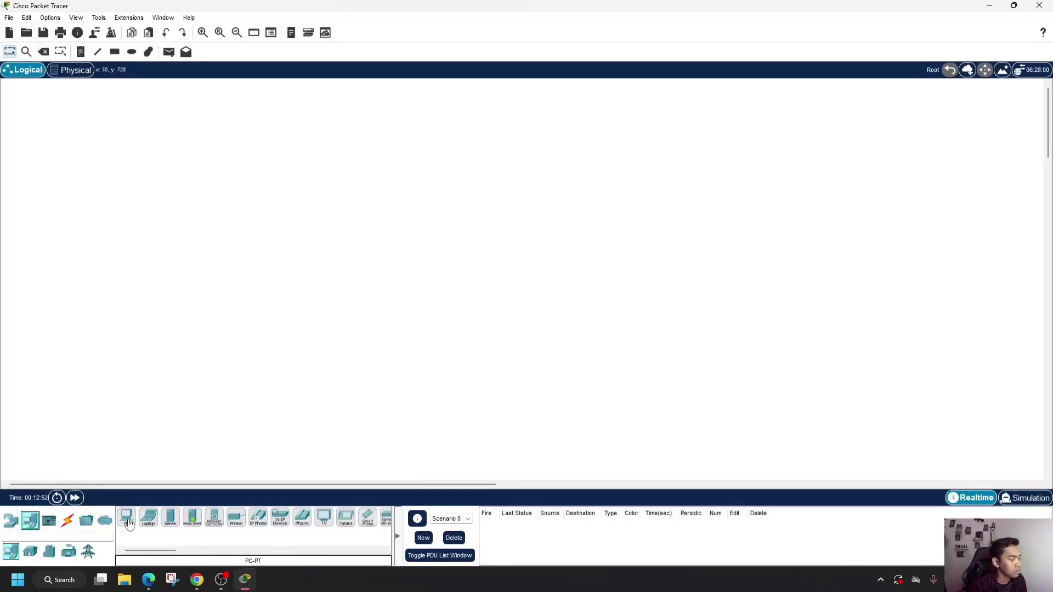
left_click(127, 521)
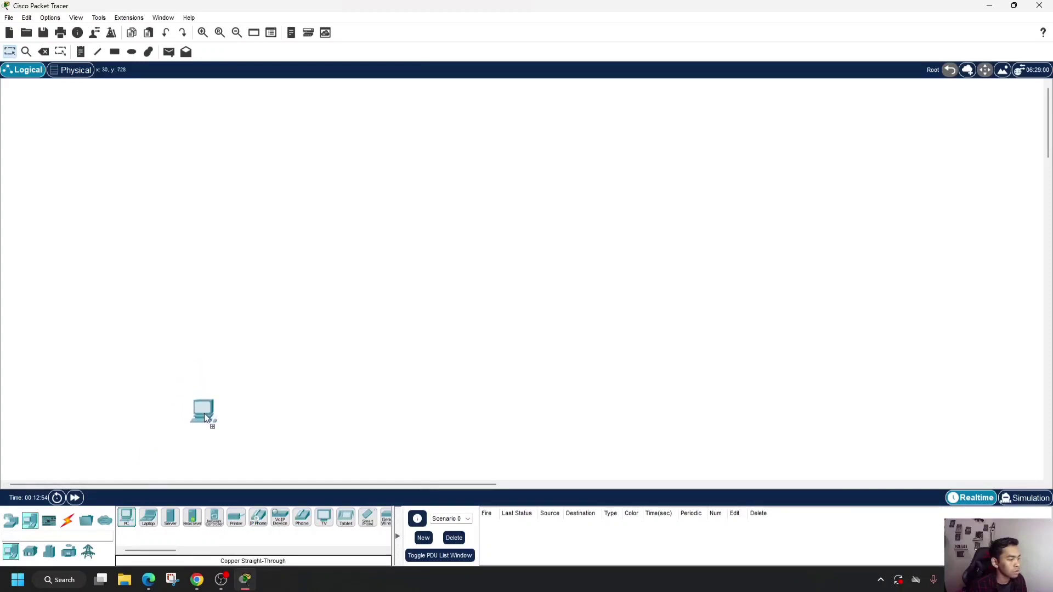
left_click(204, 413)
left_click(128, 521)
mouse_move(206, 427)
left_mouse_down()
mouse_move(172, 453)
mouse_move(190, 421)
left_mouse_up()
left_click(189, 432)
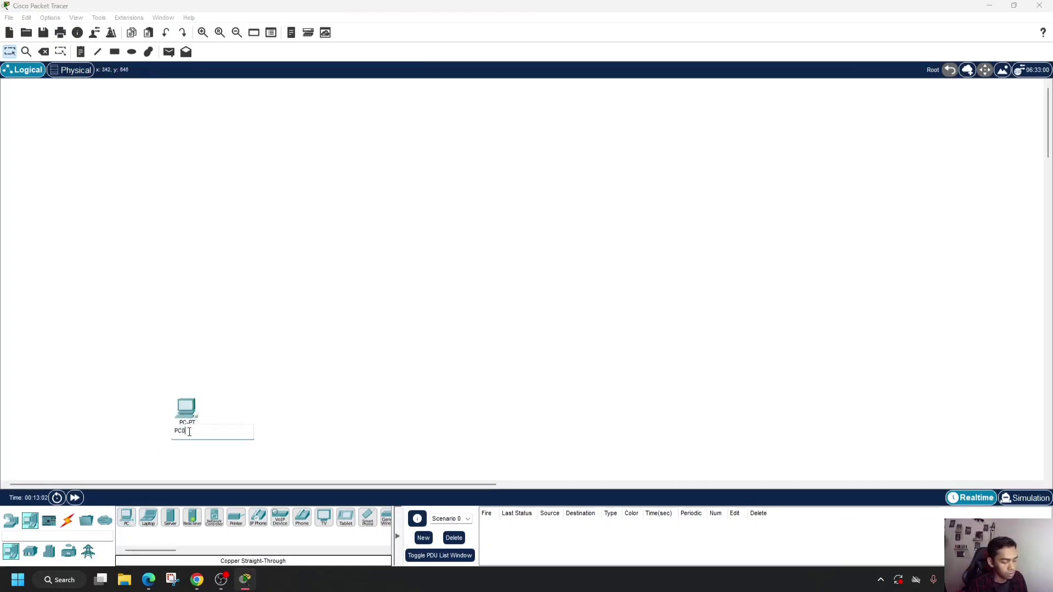
left_click(226, 335)
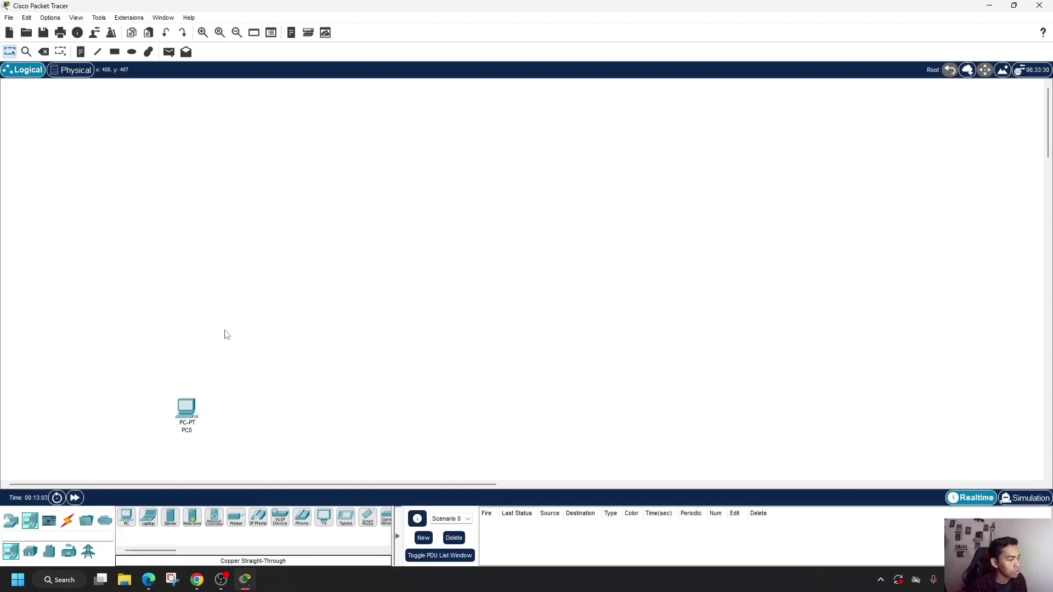
- Add a second PC well above PC0, rename it PC1, and shift it slightly up and to the left
left_click(126, 518)
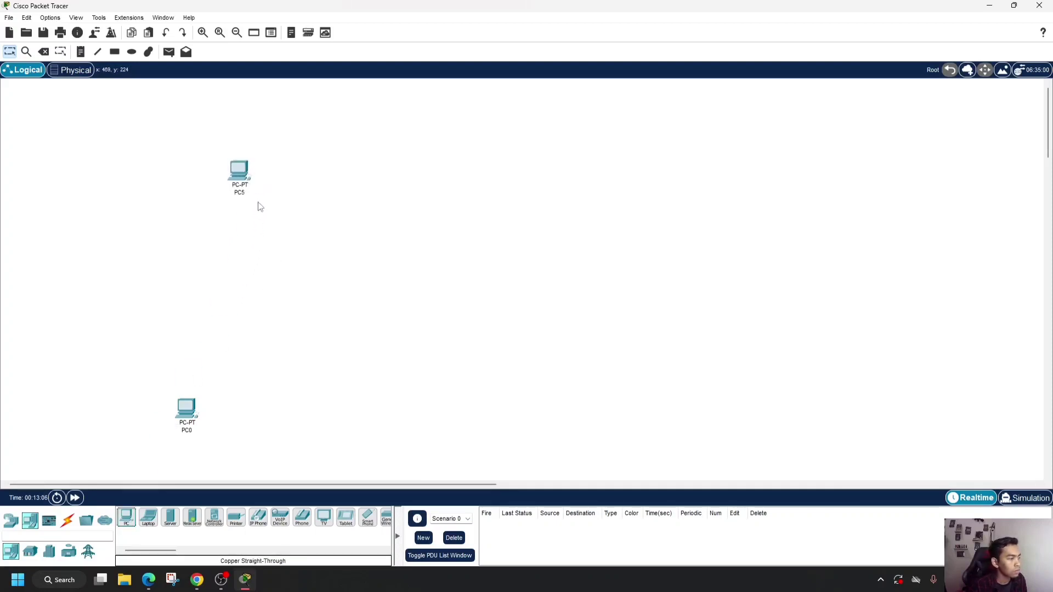
double_click(239, 175)
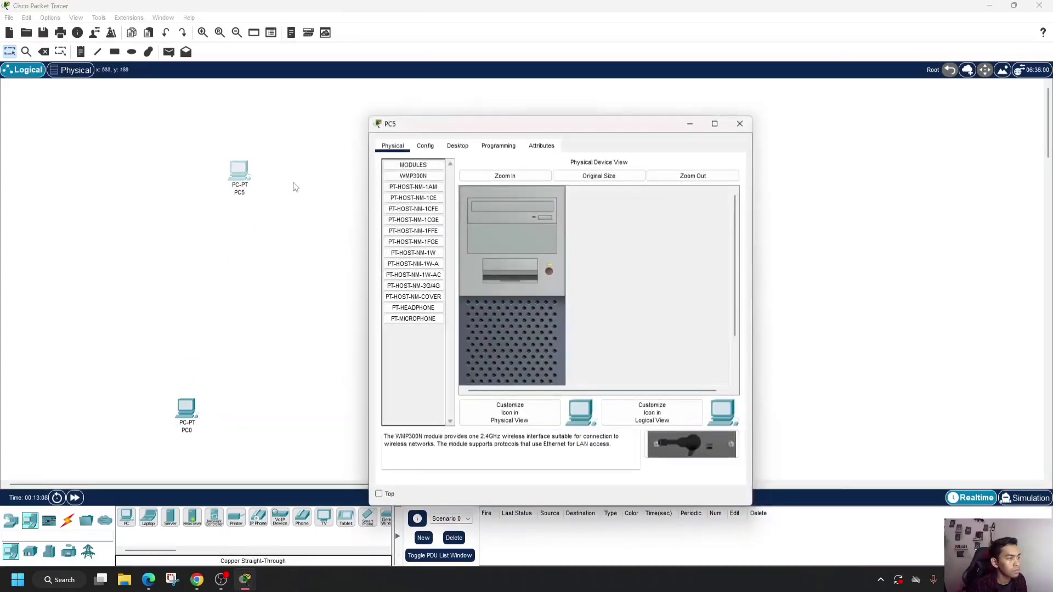
left_click(739, 123)
left_click(239, 192)
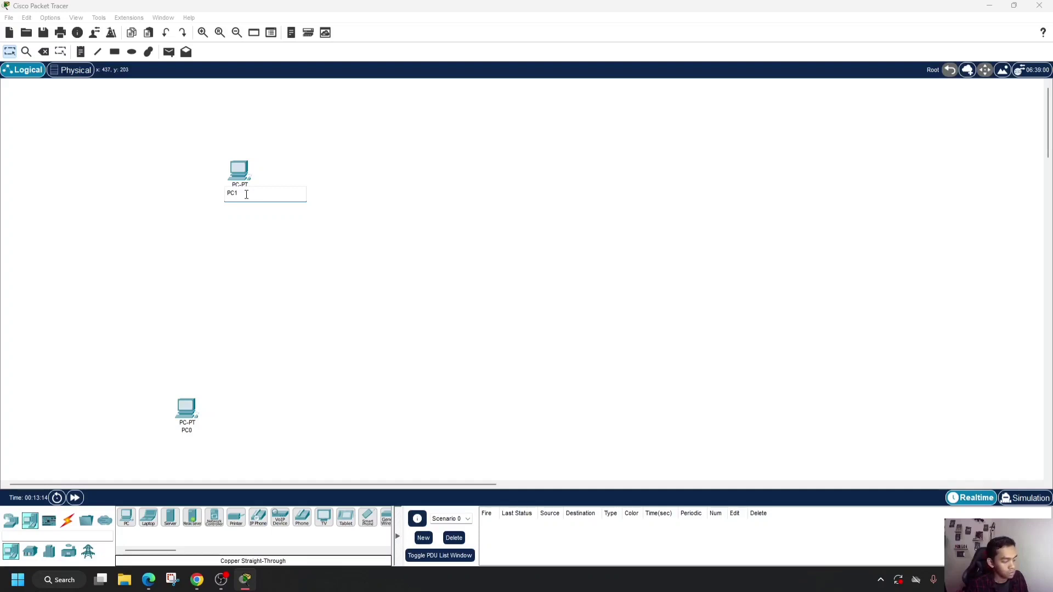
key("Return")
left_click_drag(241, 172, 222, 157)
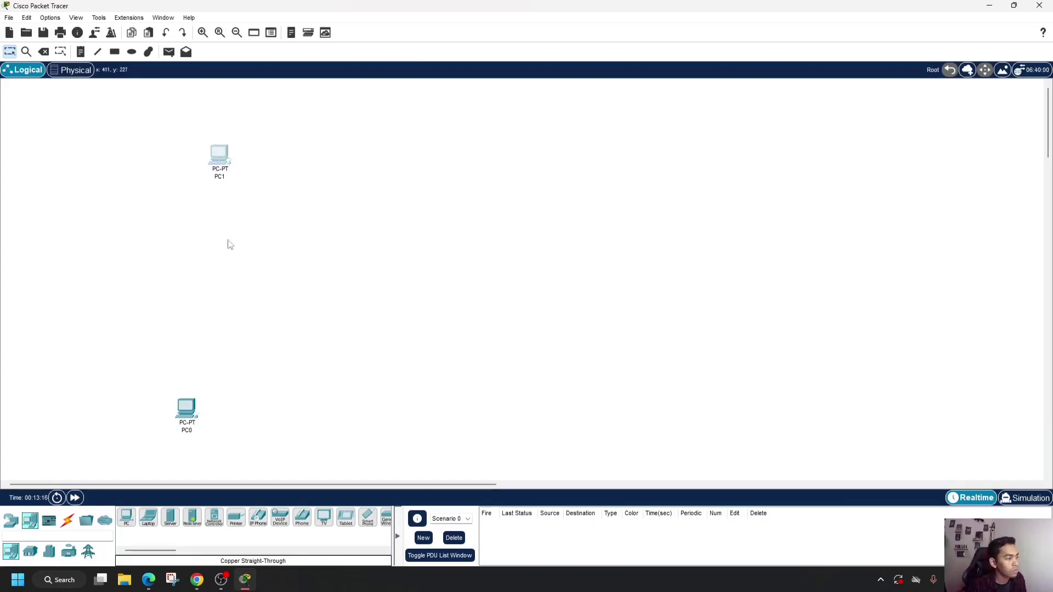
- Add three servers, one above PC0 and two above and to the right of PC1, and adjust both PCs' positions
left_click(171, 517)
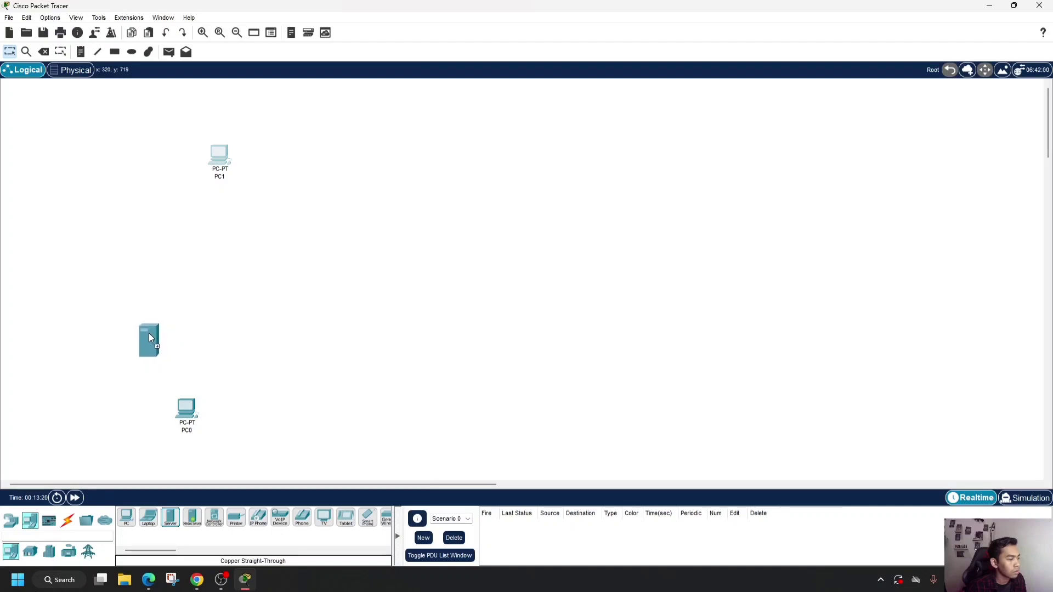
left_click(150, 335)
left_click(170, 520)
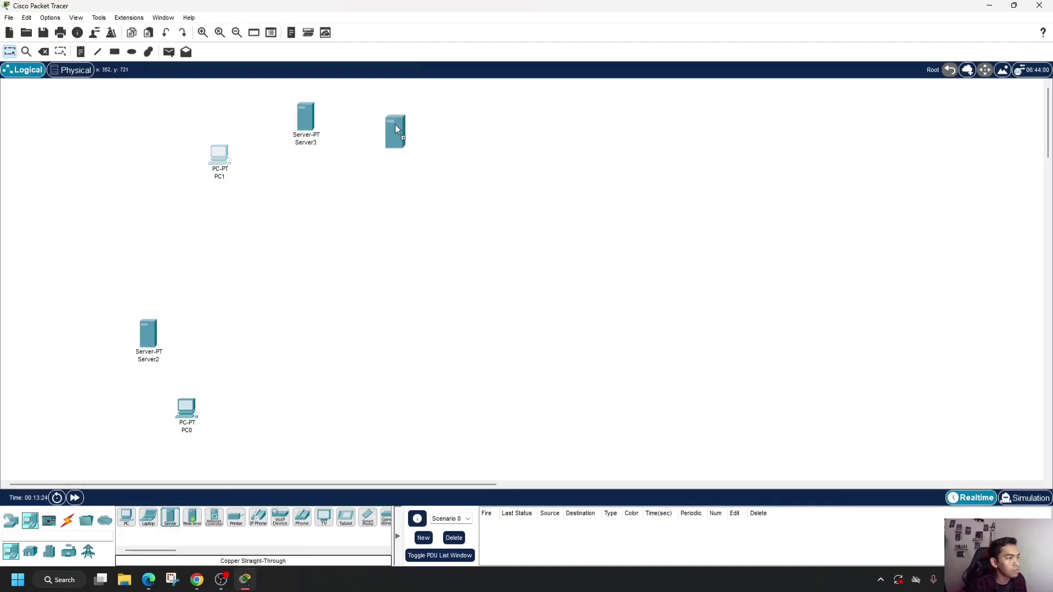
left_click(386, 117)
left_click_drag(219, 163, 221, 180)
left_click_drag(188, 421, 205, 416)
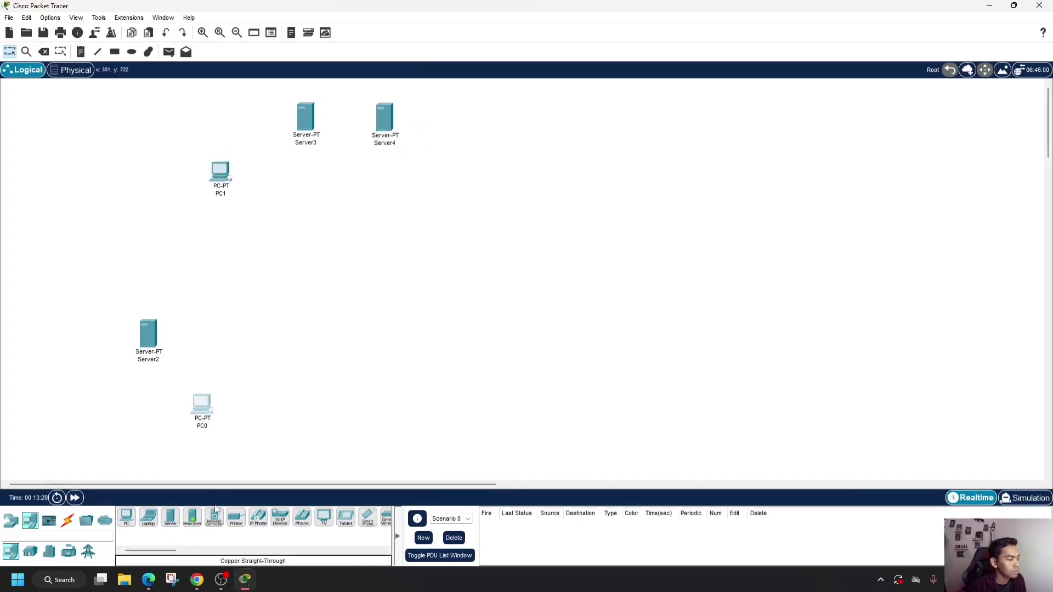
- Add two 2960 switches, one beside the lower server and PC0 and one below the two upper servers
left_click(11, 520)
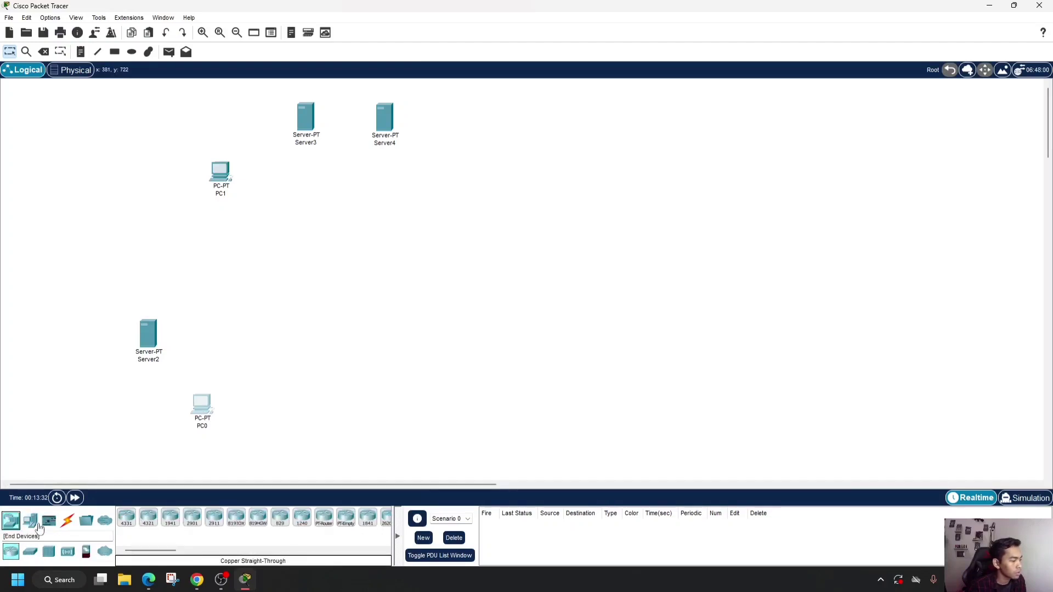
left_click(30, 551)
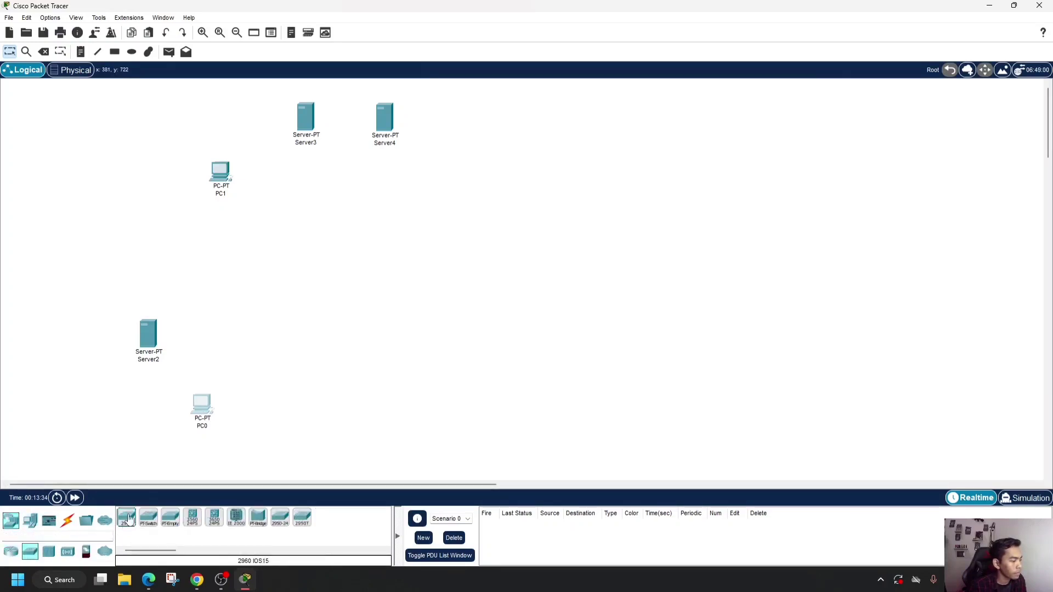
mouse_move(128, 519)
left_mouse_down()
mouse_move(221, 390)
mouse_move(254, 367)
mouse_move(244, 360)
mouse_move(267, 370)
left_mouse_up()
mouse_move(127, 518)
left_mouse_down()
mouse_move(322, 258)
mouse_move(330, 214)
left_mouse_up()
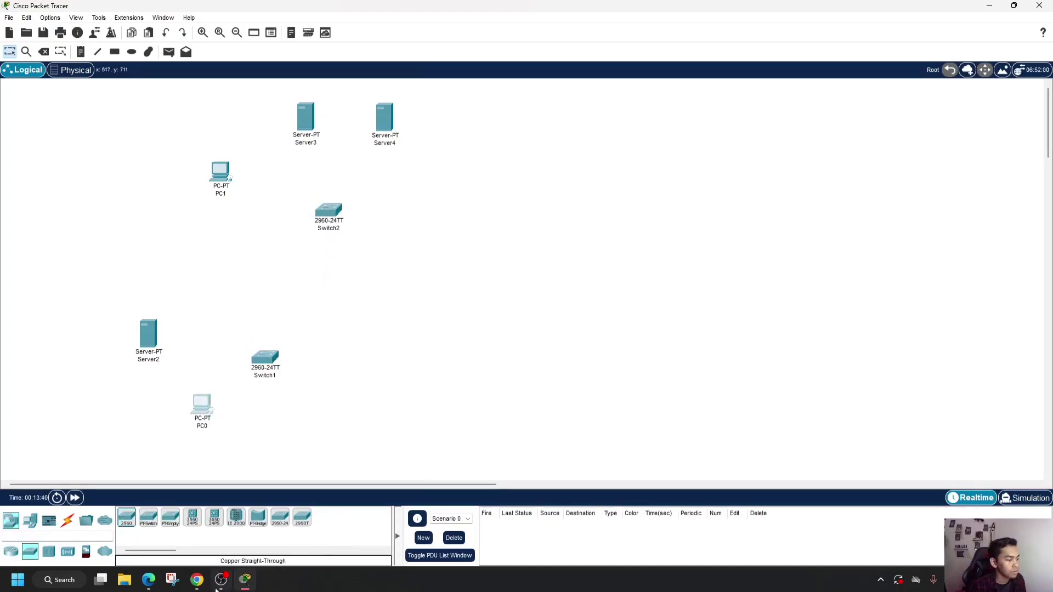
- Check the reference diagram on the assignment page in Chrome and add an 1841 router to the right of the two switches
left_click(197, 579)
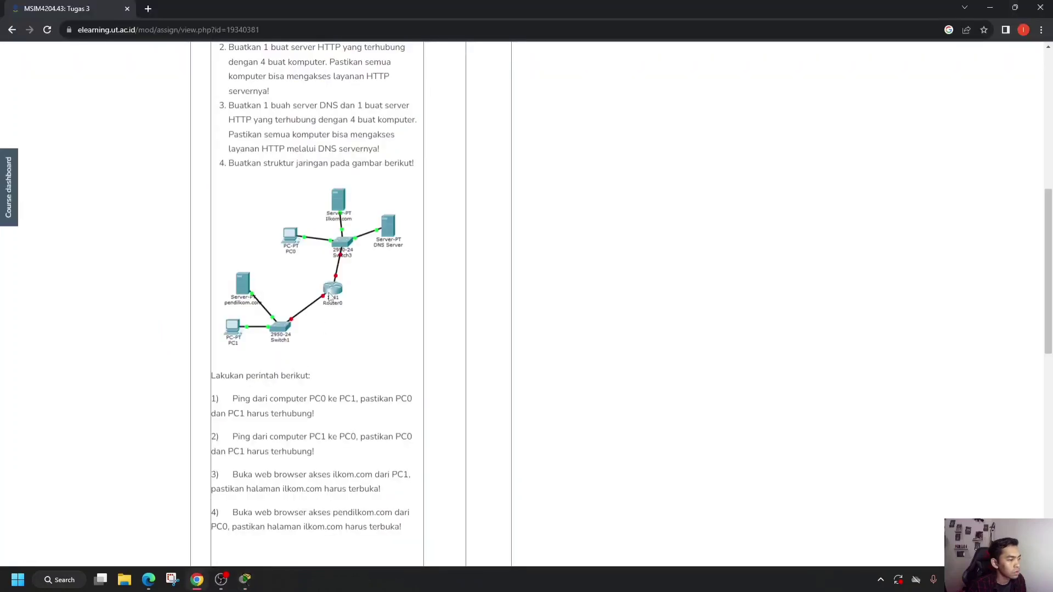
mouse_move(218, 584)
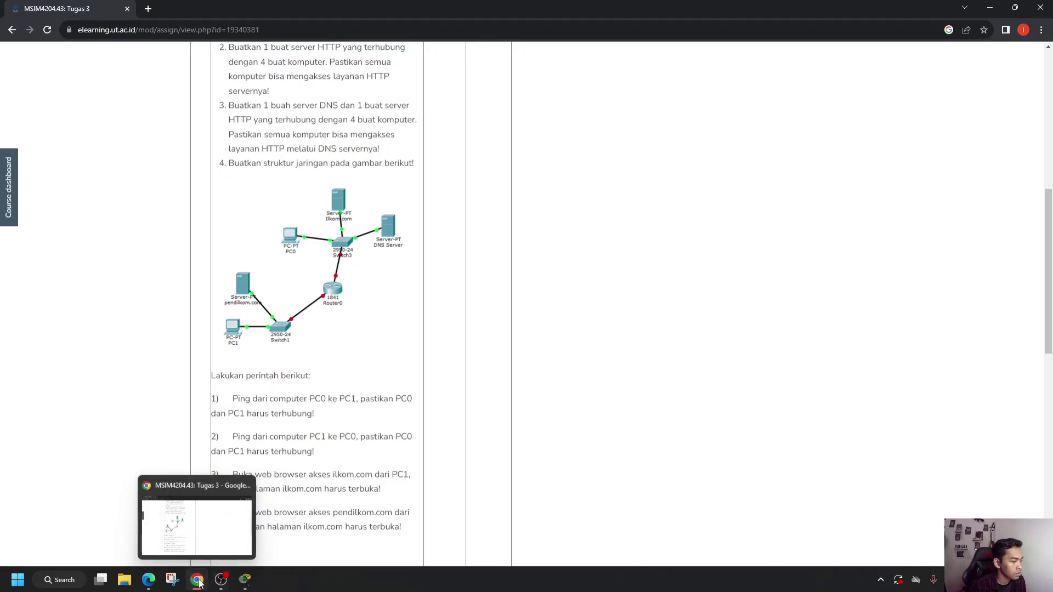
left_click(245, 580)
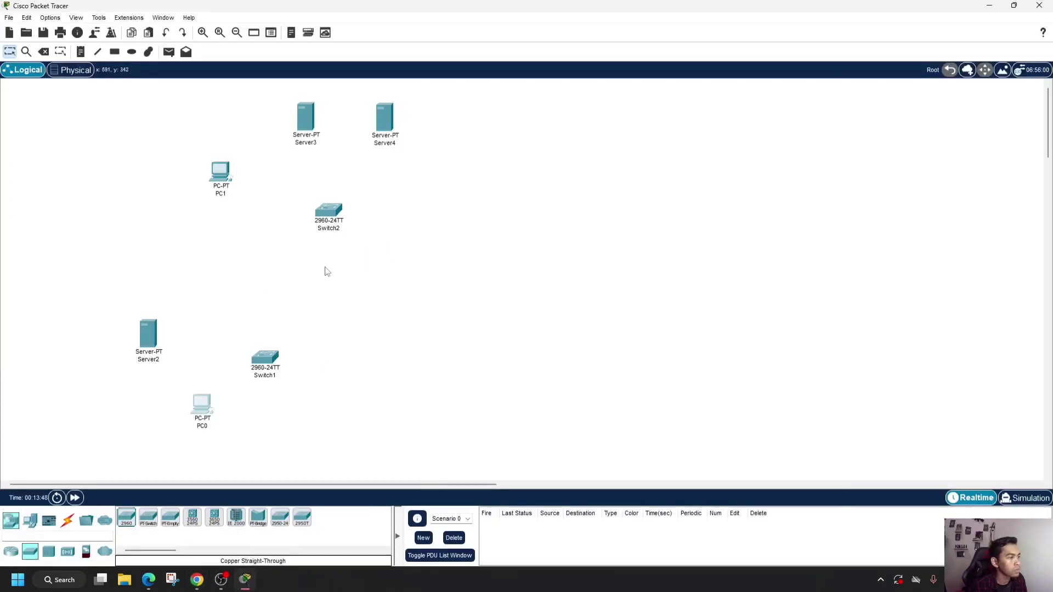
left_click(12, 552)
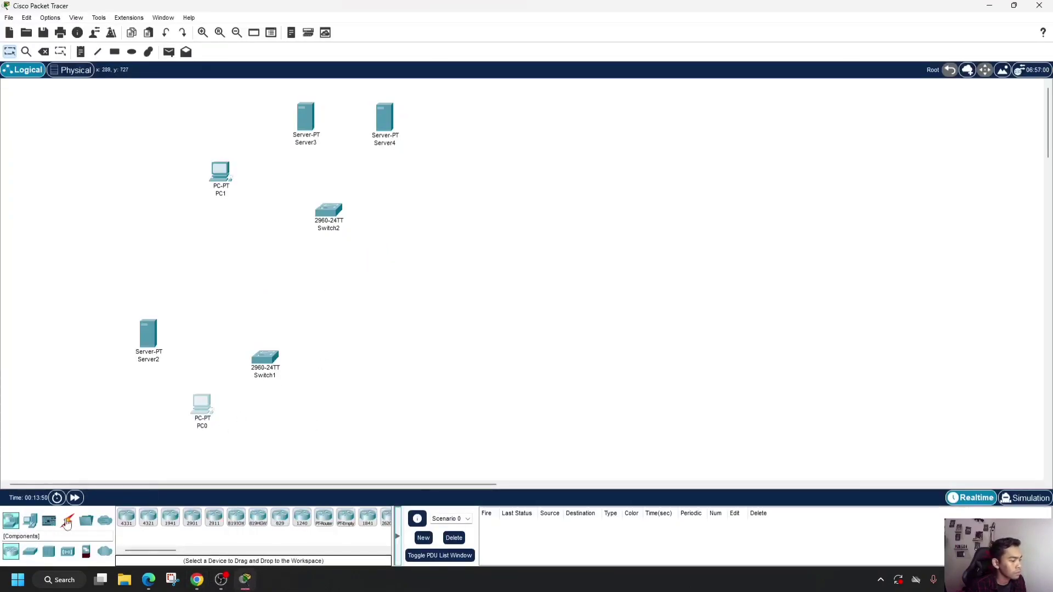
mouse_move(367, 518)
left_mouse_down()
mouse_move(369, 471)
mouse_move(330, 309)
mouse_move(291, 302)
mouse_move(445, 306)
left_mouse_up()
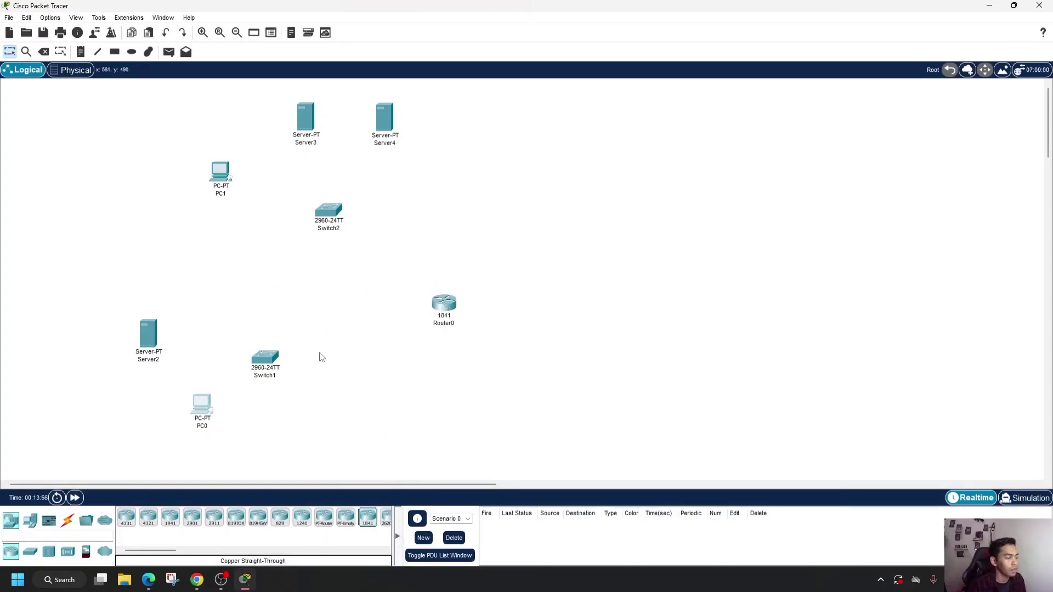
- Connect PC0 to Switch1 with a copper straight-through cable
left_click(68, 521)
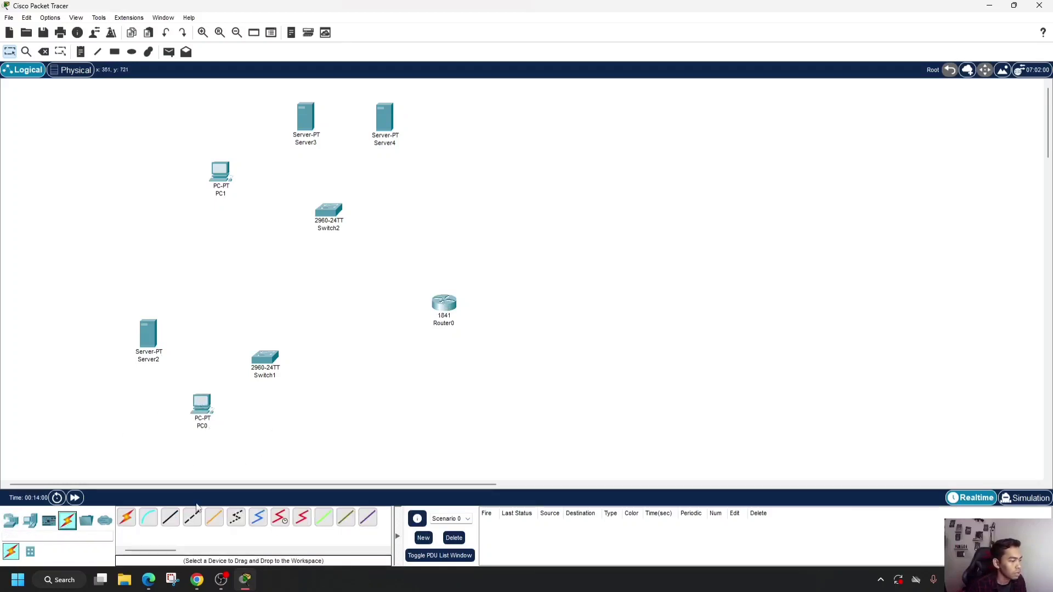
left_click(170, 518)
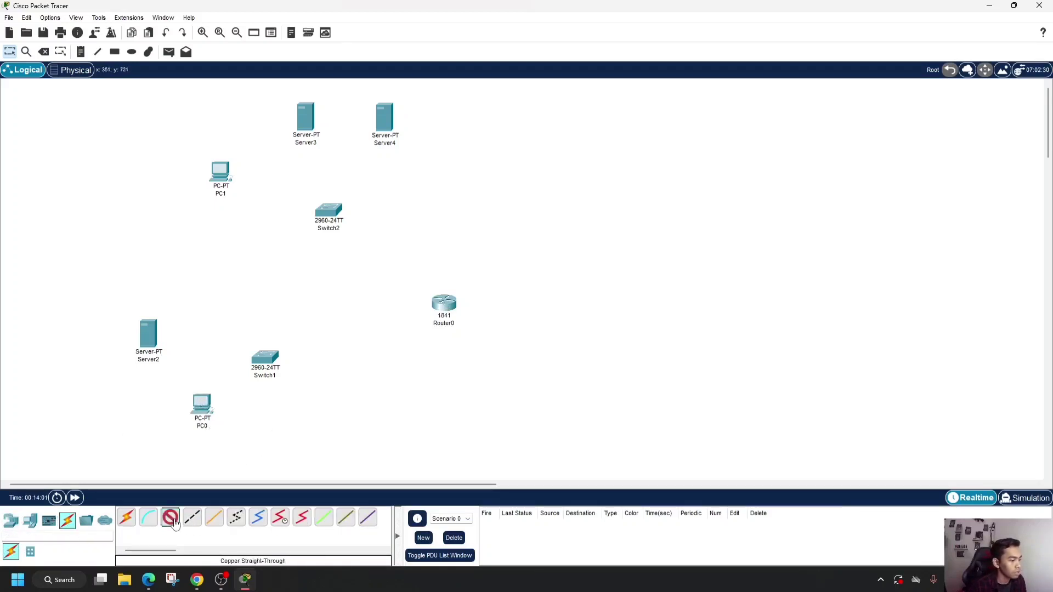
left_click(204, 418)
left_click(241, 452)
left_click(273, 363)
left_click(324, 47)
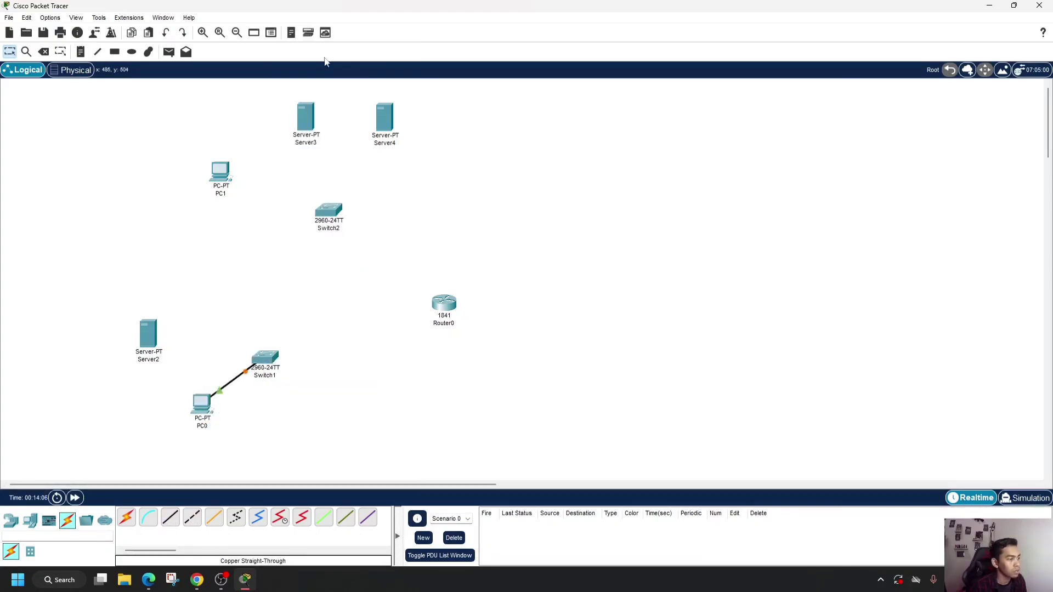
- Connect Server2 to Switch1 with a copper straight-through cable
left_click(170, 518)
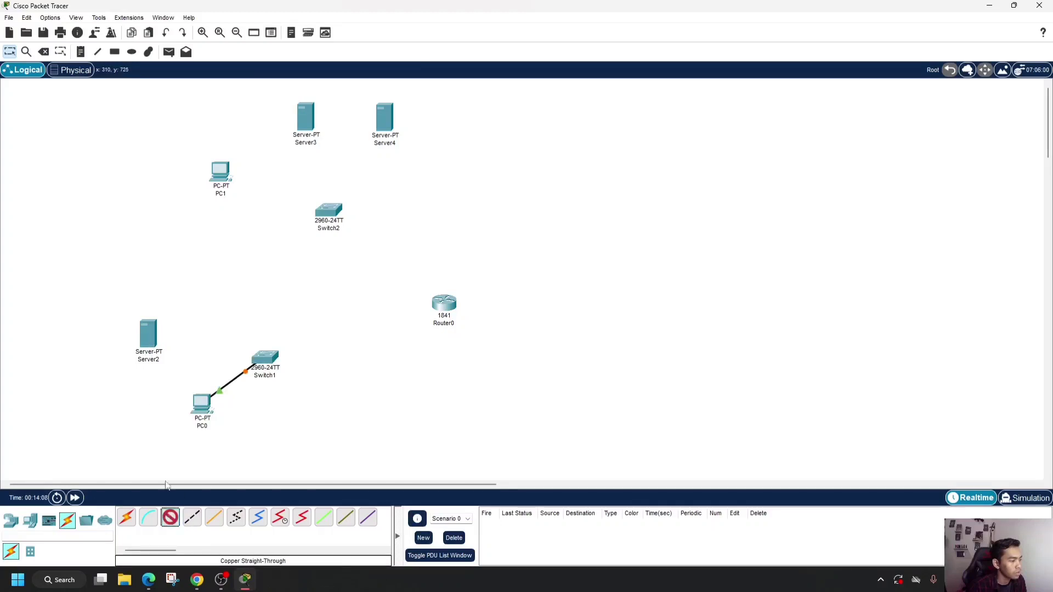
left_click(145, 343)
left_click(177, 347)
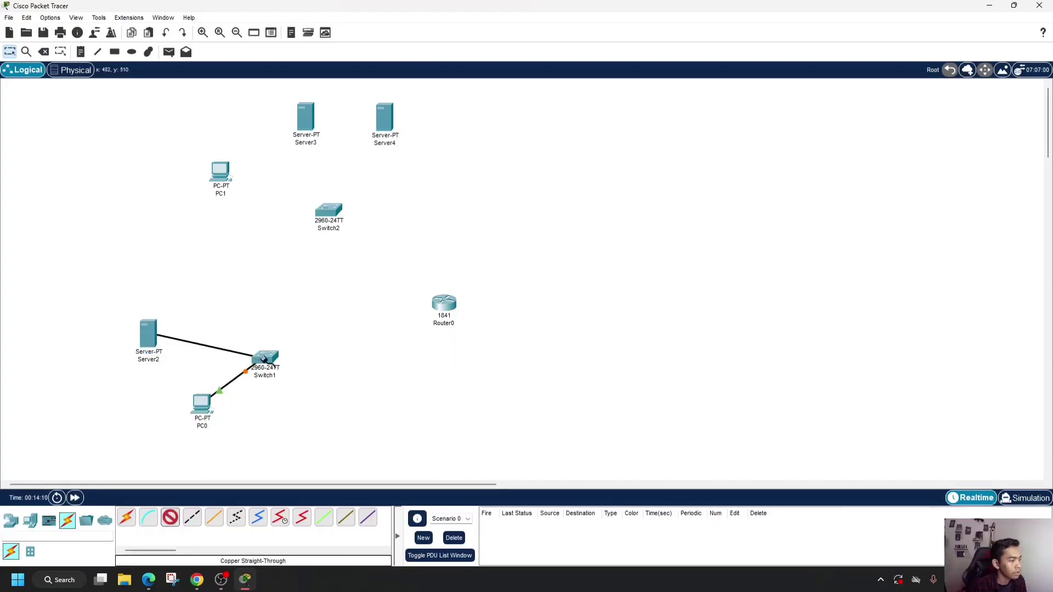
left_click(265, 360)
left_click(335, 64)
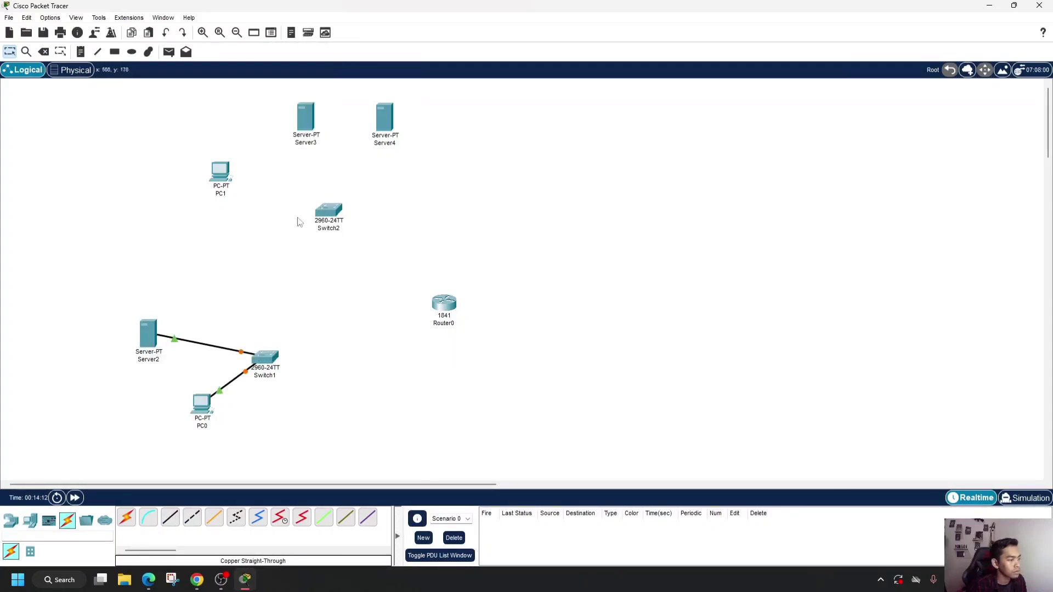
- Connect PC1's FastEthernet0 port to Switch2 with a copper straight-through cable
left_click(215, 172)
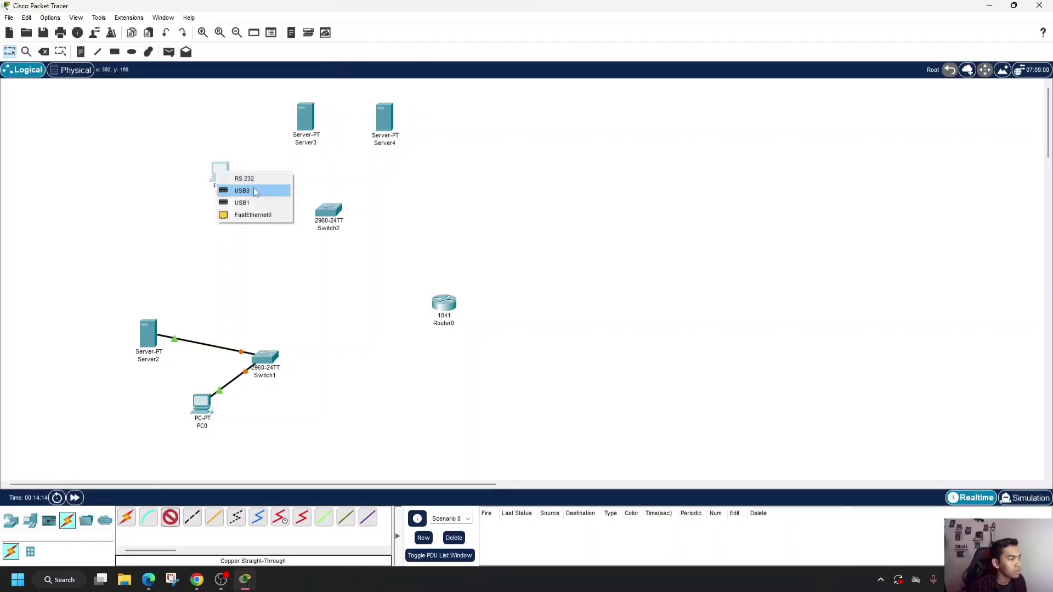
left_click(258, 214)
left_click(328, 212)
left_click(351, 234)
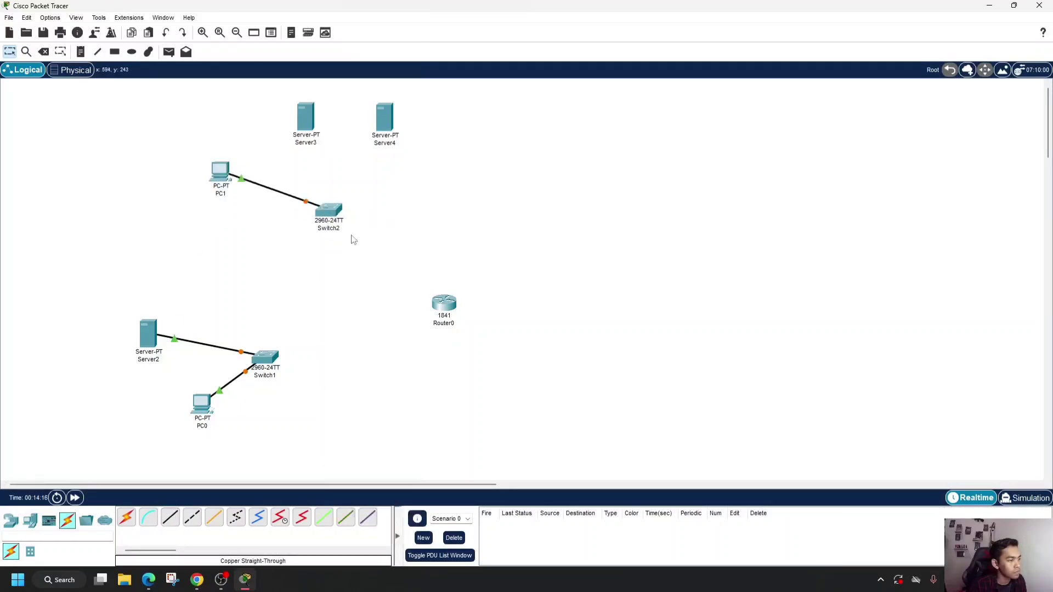
- Connect Server3 to FastEthernet0/2 on Switch2 and link Server4 to the same switch, using copper straight-through cables
left_click(170, 517)
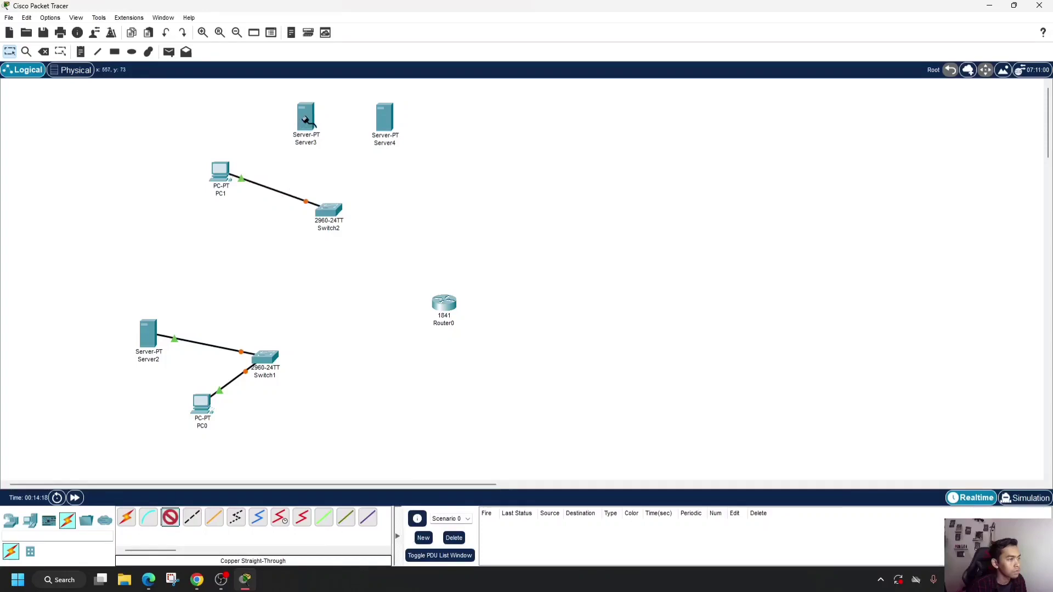
left_click(307, 120)
left_click(329, 128)
left_click(329, 211)
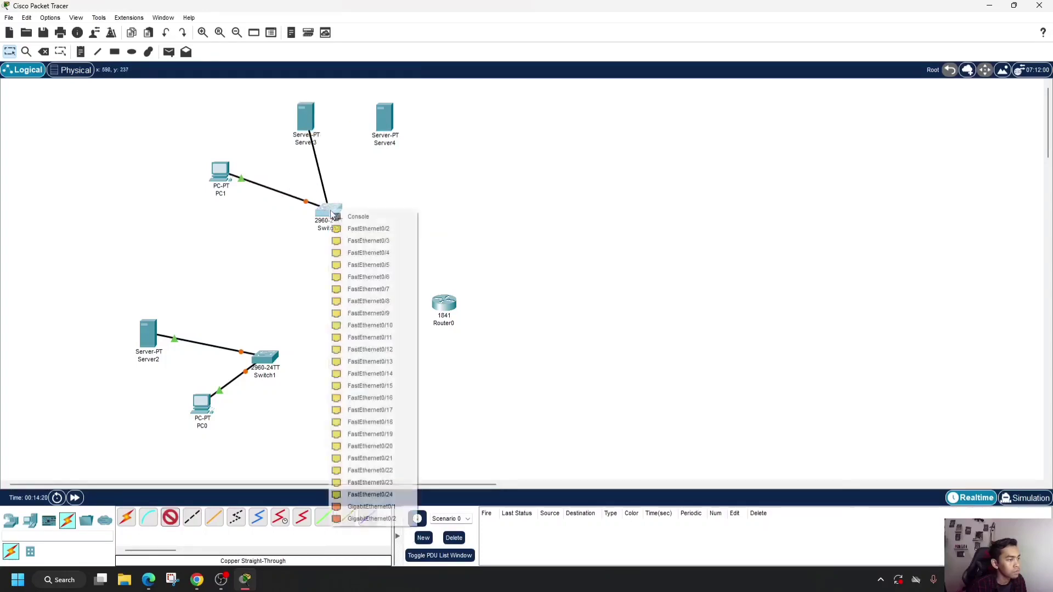
left_click(366, 229)
left_click(170, 523)
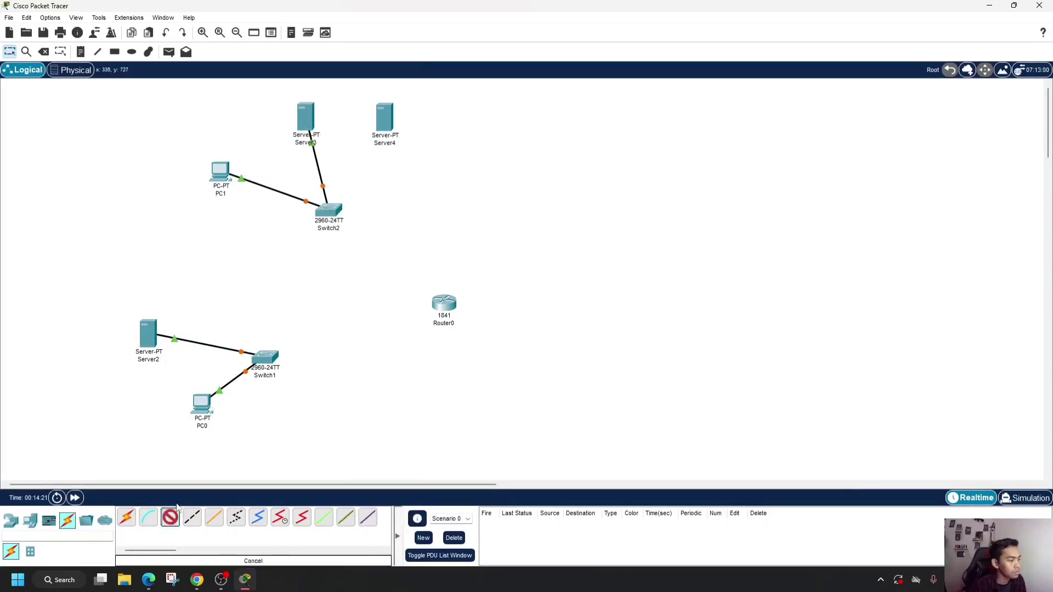
left_click(401, 138)
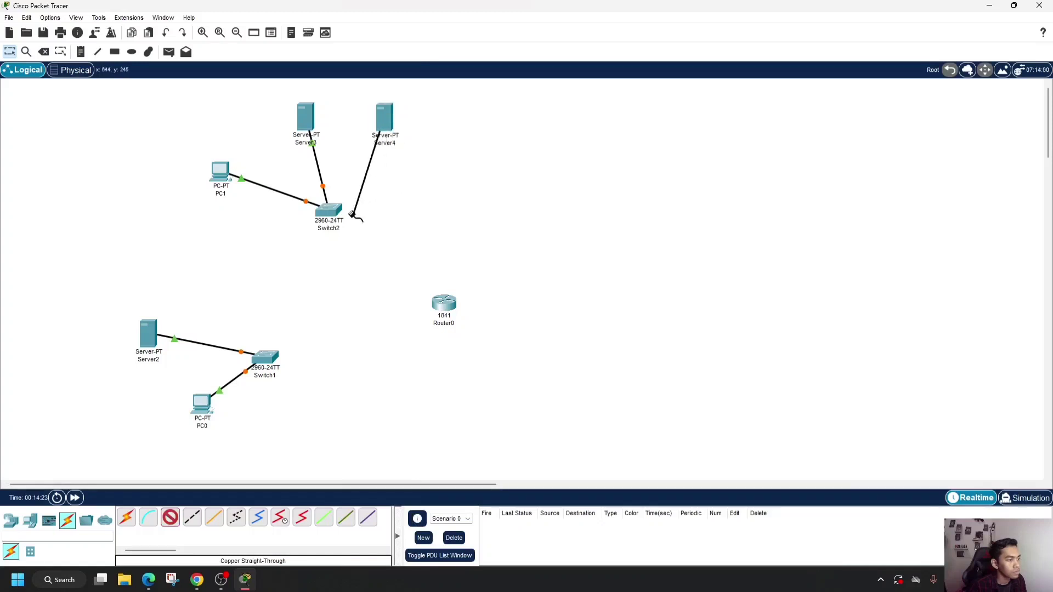
left_click(328, 210)
left_click(383, 228)
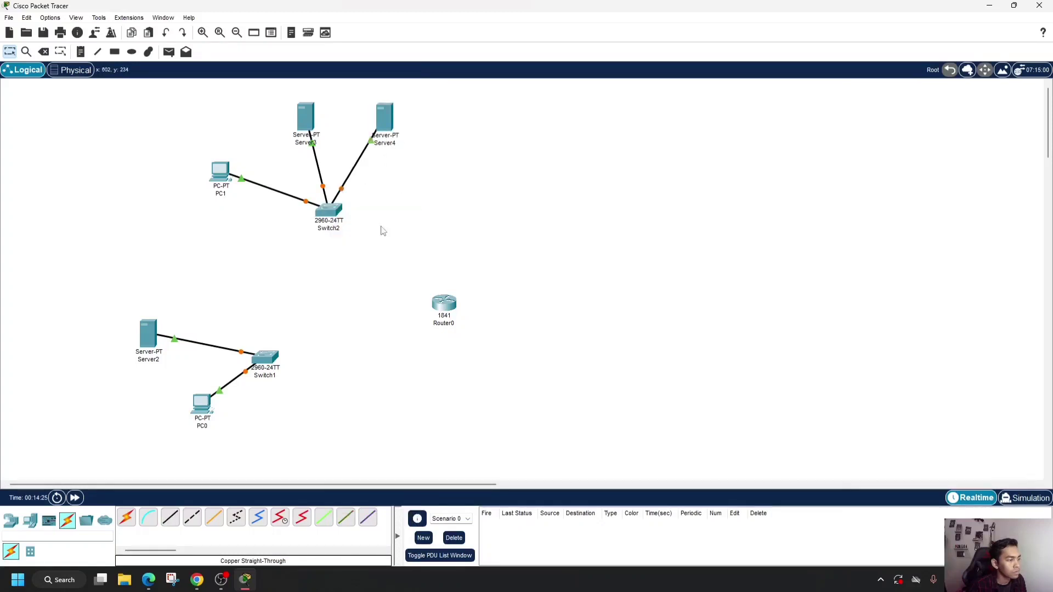
- Connect Switch1 to the router's FastEthernet0/0 port with a copper straight-through cable
left_click(171, 520)
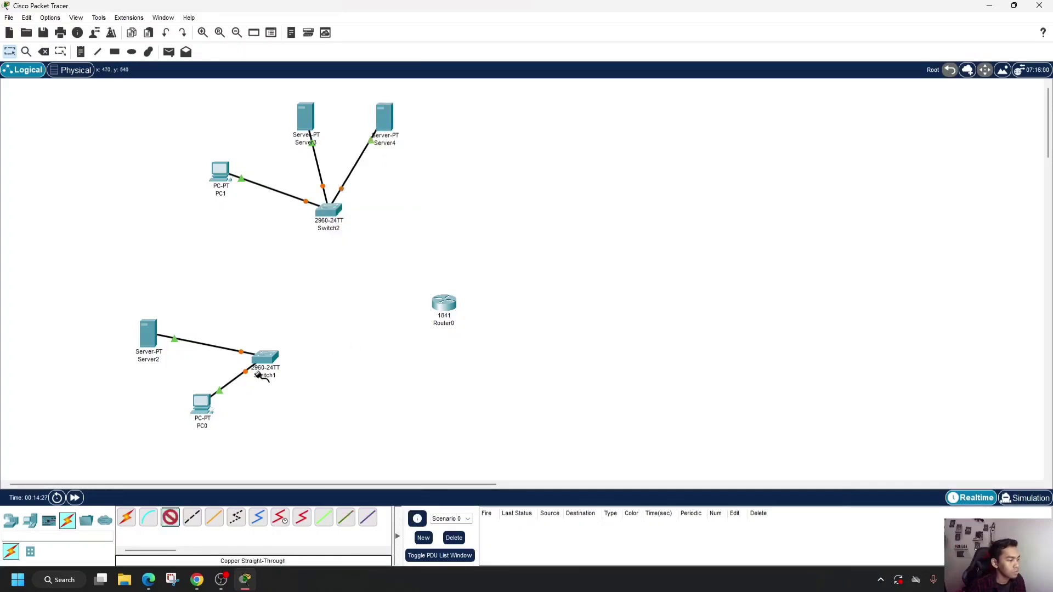
left_click(265, 359)
left_click(303, 70)
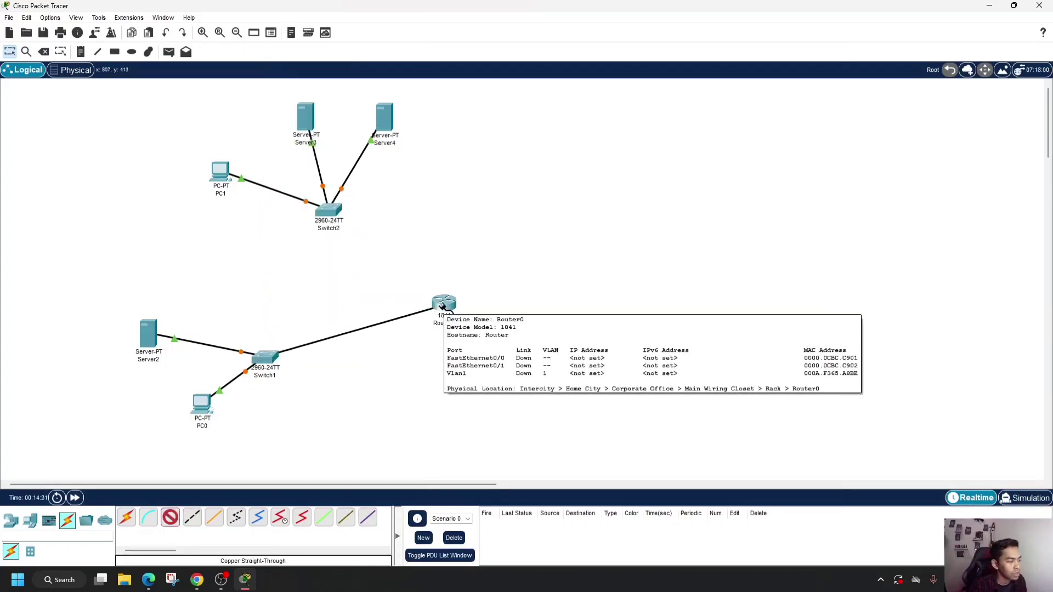
left_click(443, 306)
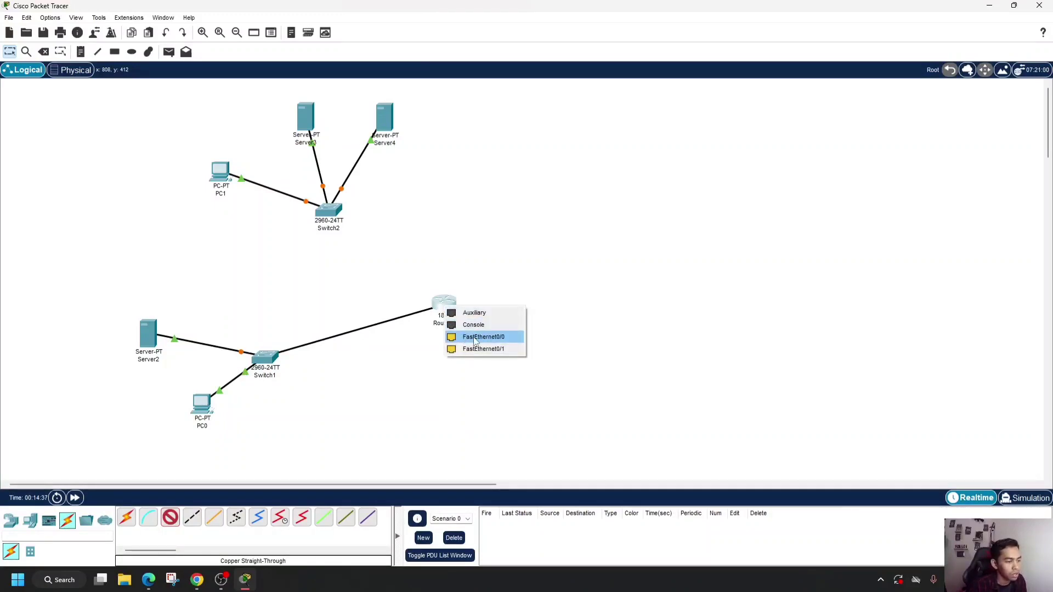
left_click(475, 337)
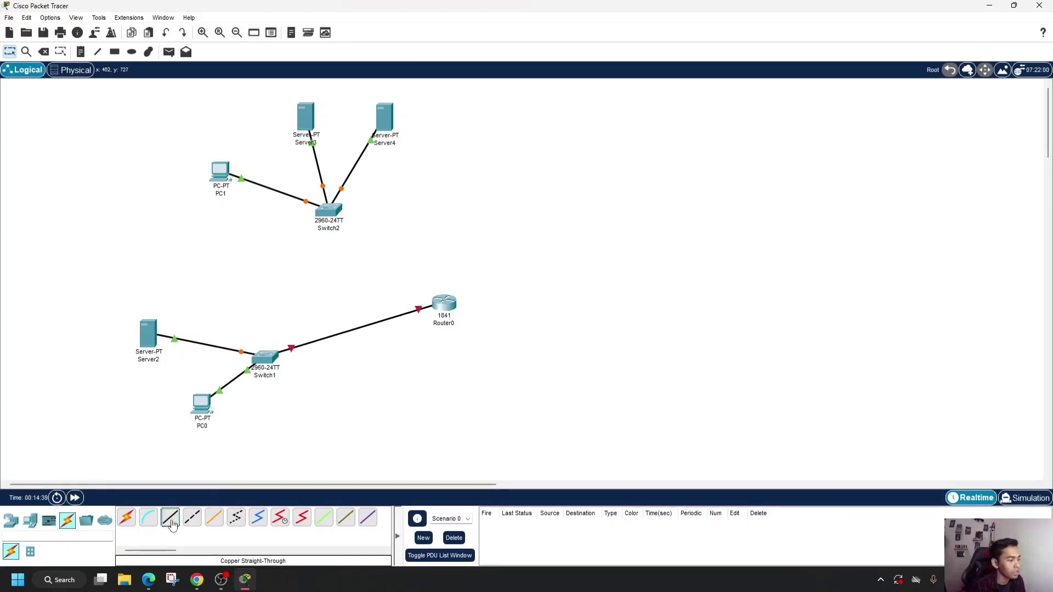
- Connect Switch2's FastEthernet0/4 port to the router's FastEthernet0/1 port with a copper straight-through cable
left_click(331, 212)
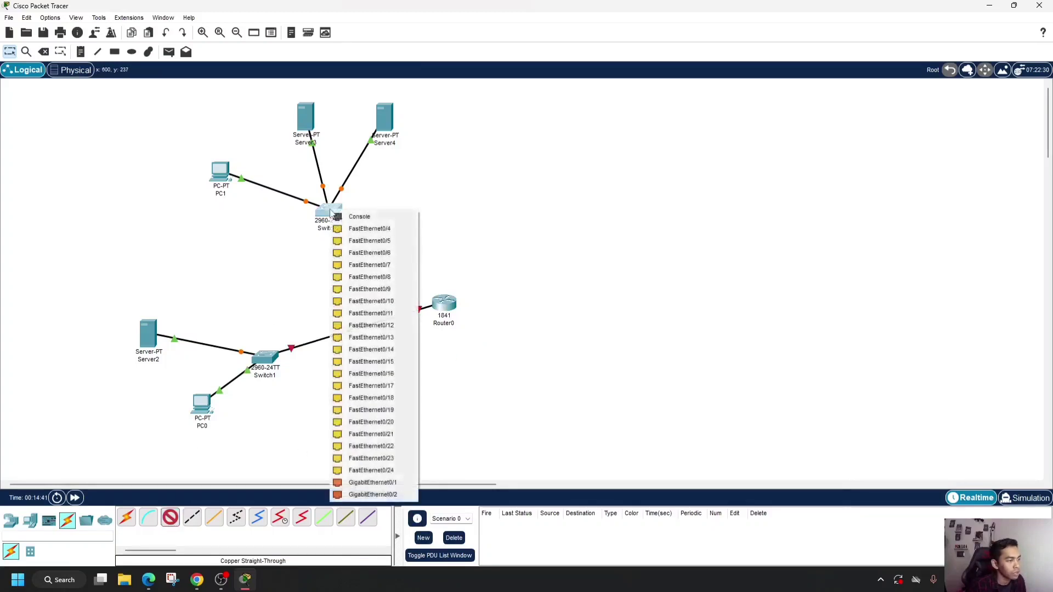
left_click(373, 227)
left_click(442, 297)
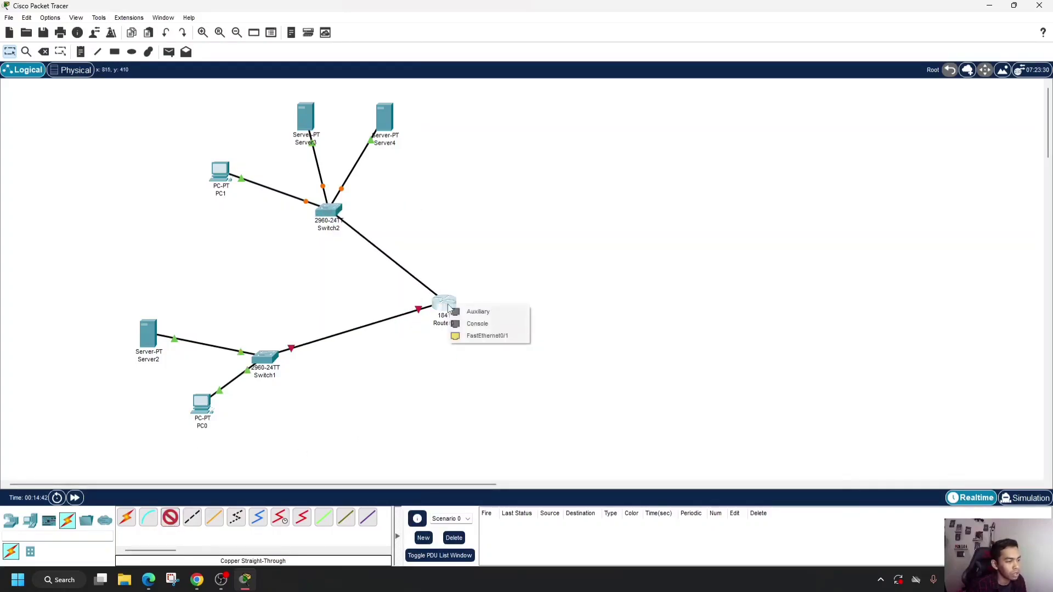
left_click(492, 337)
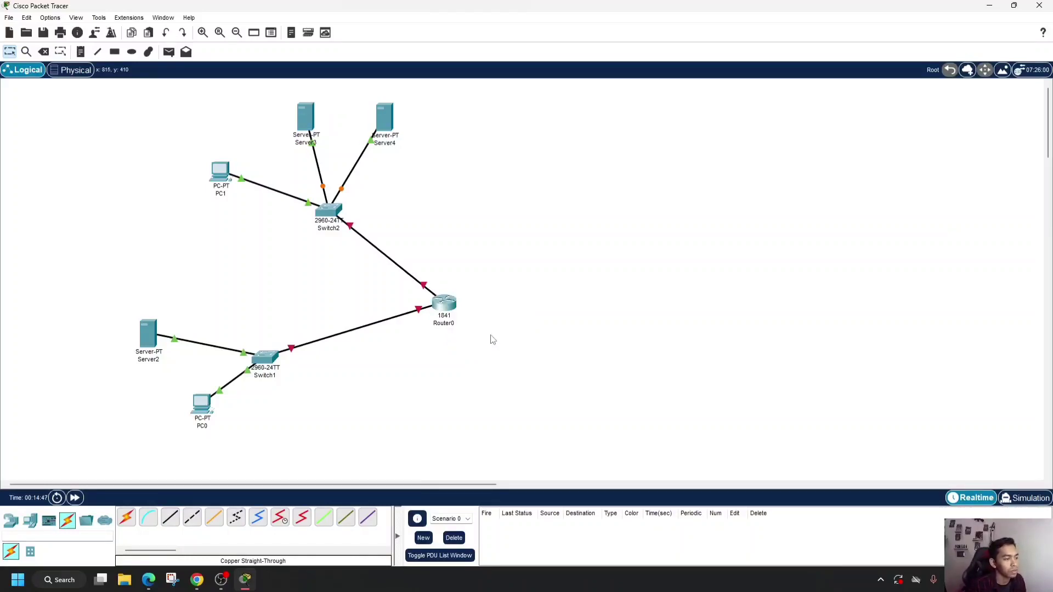
- Check the server names in the reference diagram in Chrome and rename Server2 as pendilkom.com
left_click(164, 361)
left_click_drag(163, 363, 136, 361)
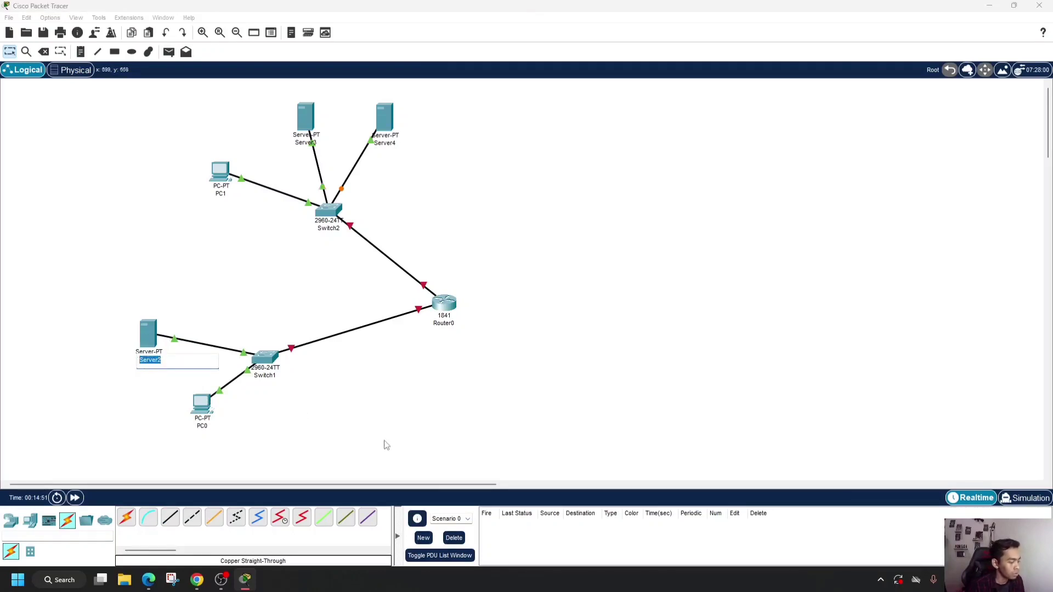
left_click(197, 580)
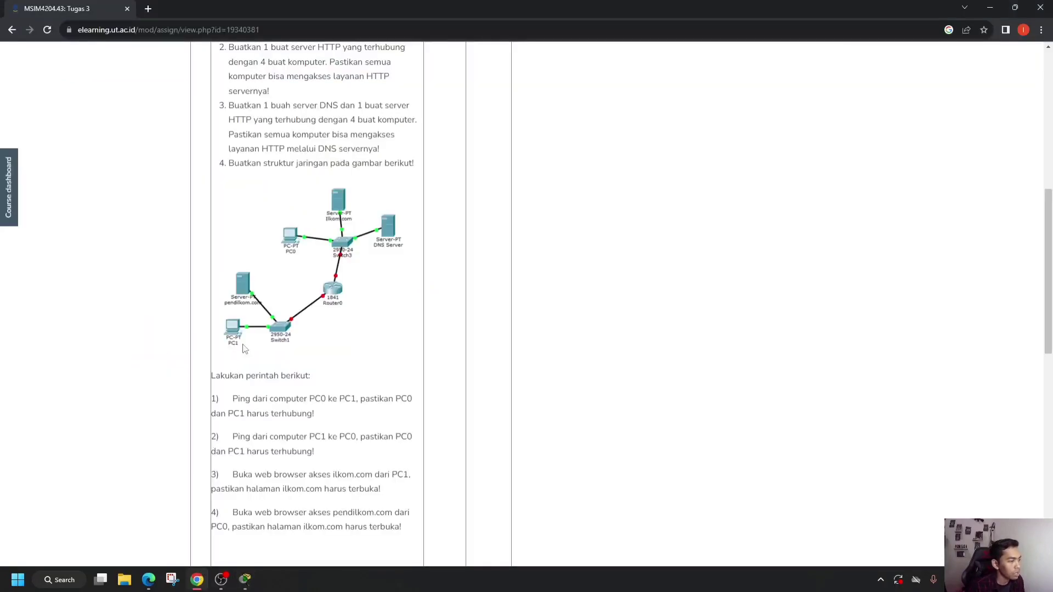
left_click(245, 580)
left_click(153, 363)
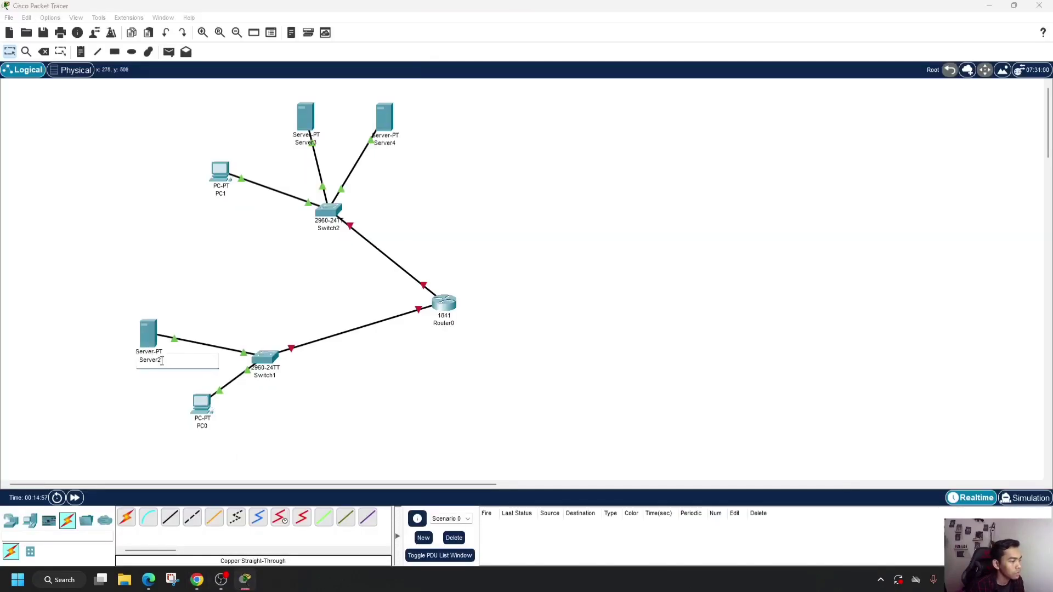
left_click_drag(160, 362, 136, 361)
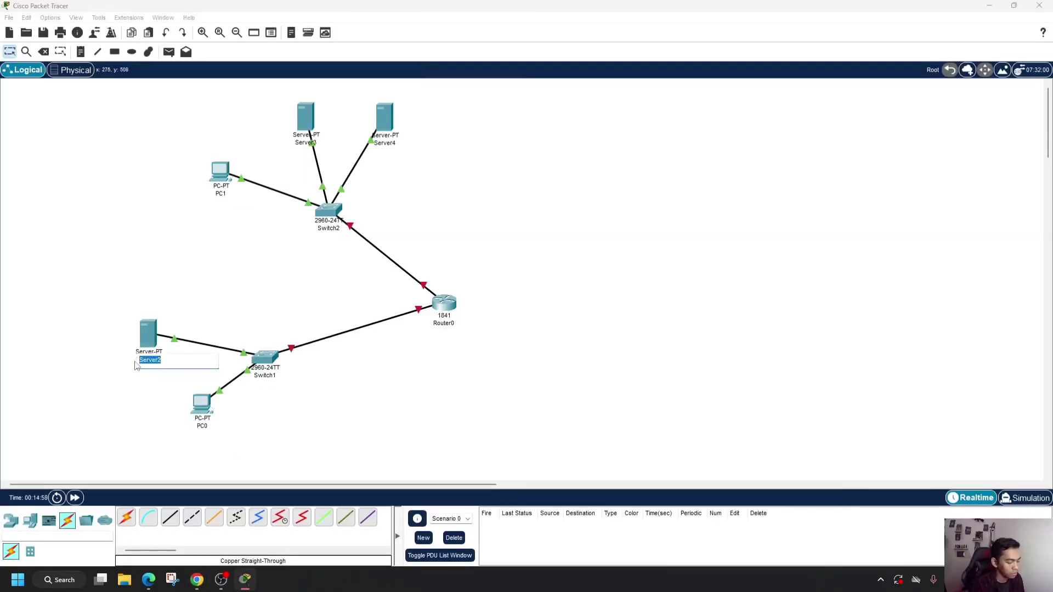
type("pendikom.com")
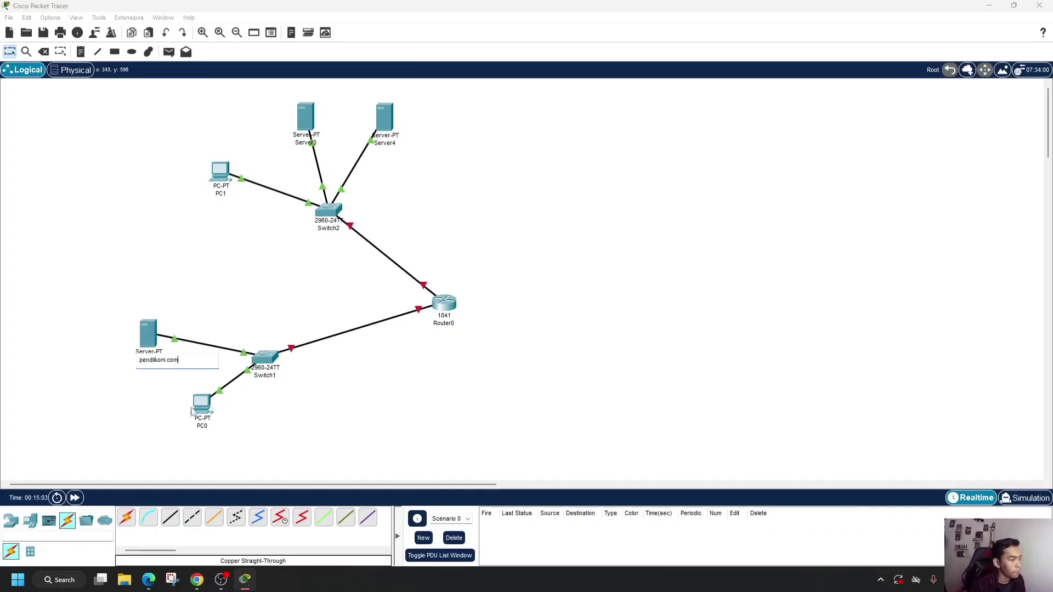
key("Return")
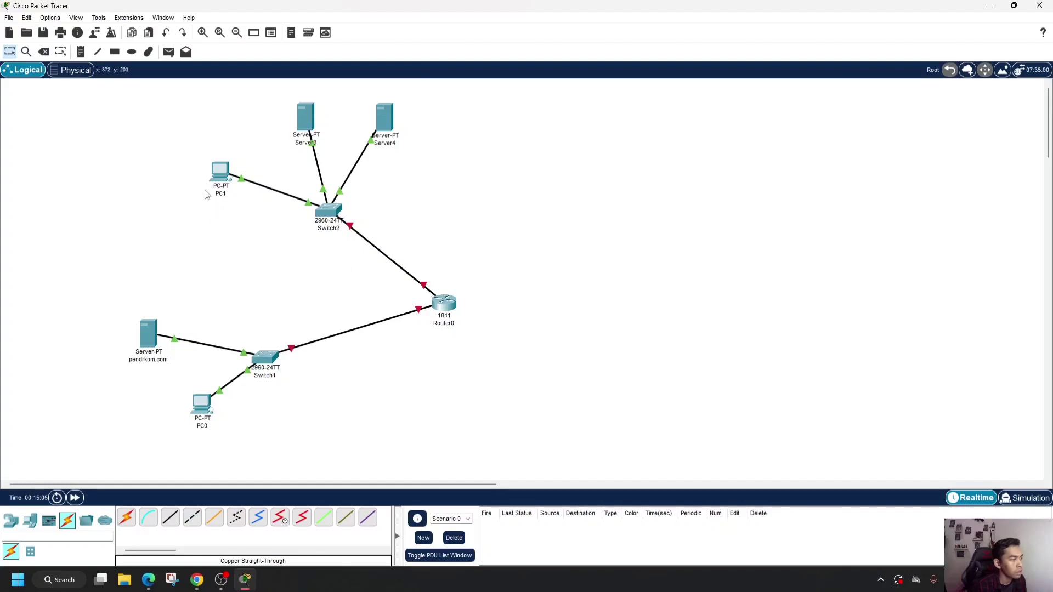
- Rename Server3, above Switch2, as ikom.com
double_click(305, 118)
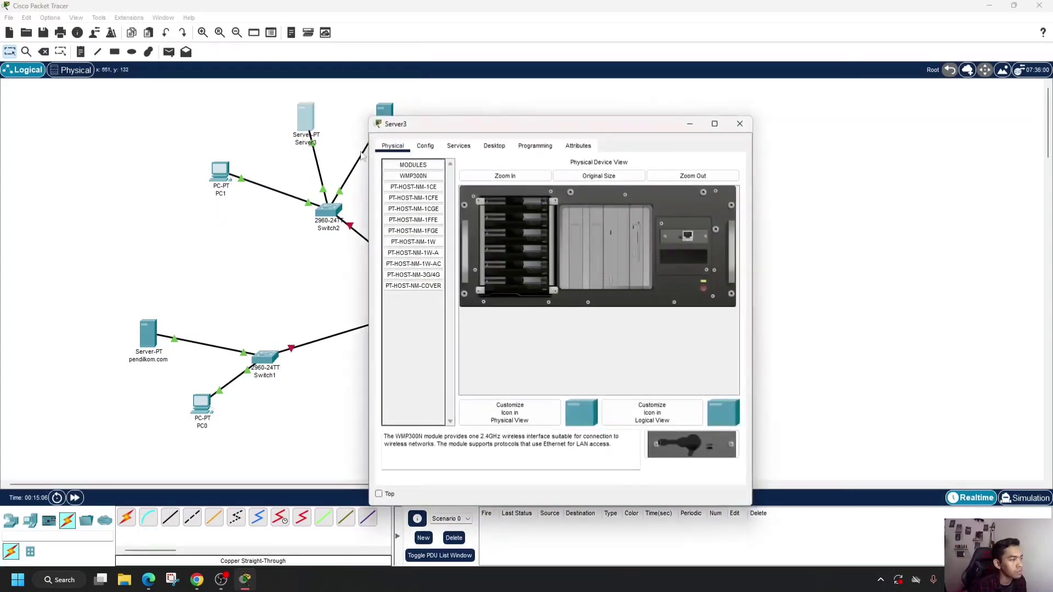
left_click(737, 122)
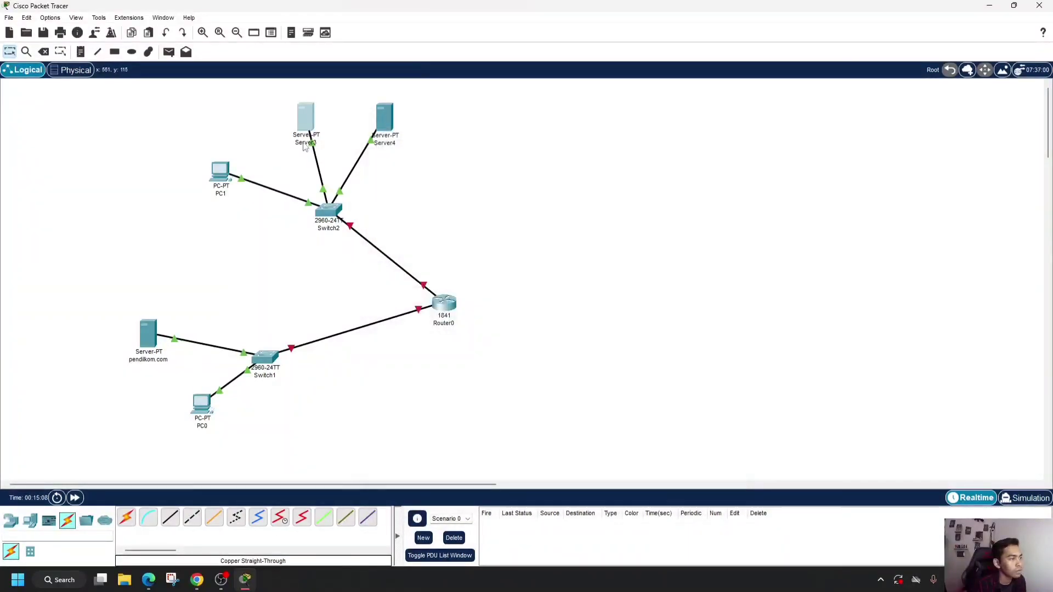
left_click(305, 143)
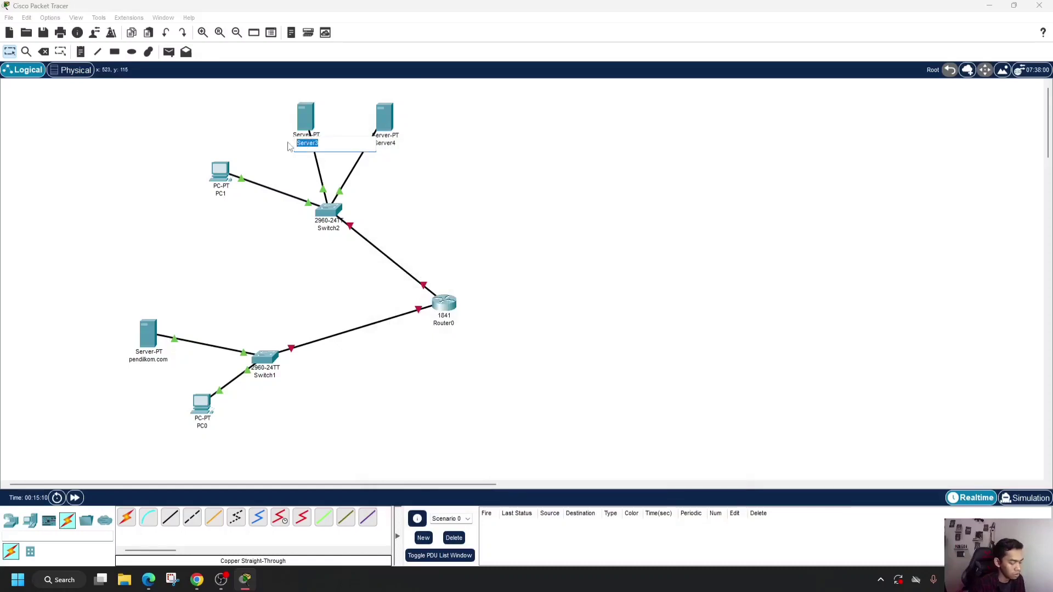
key("BackSpace")
type("ikom.com")
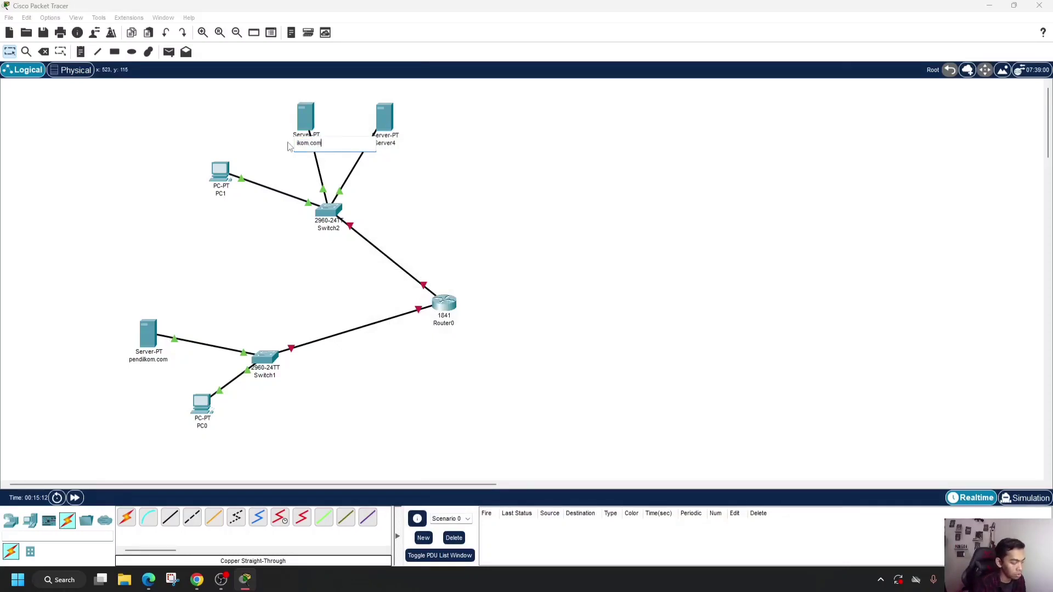
key("Return")
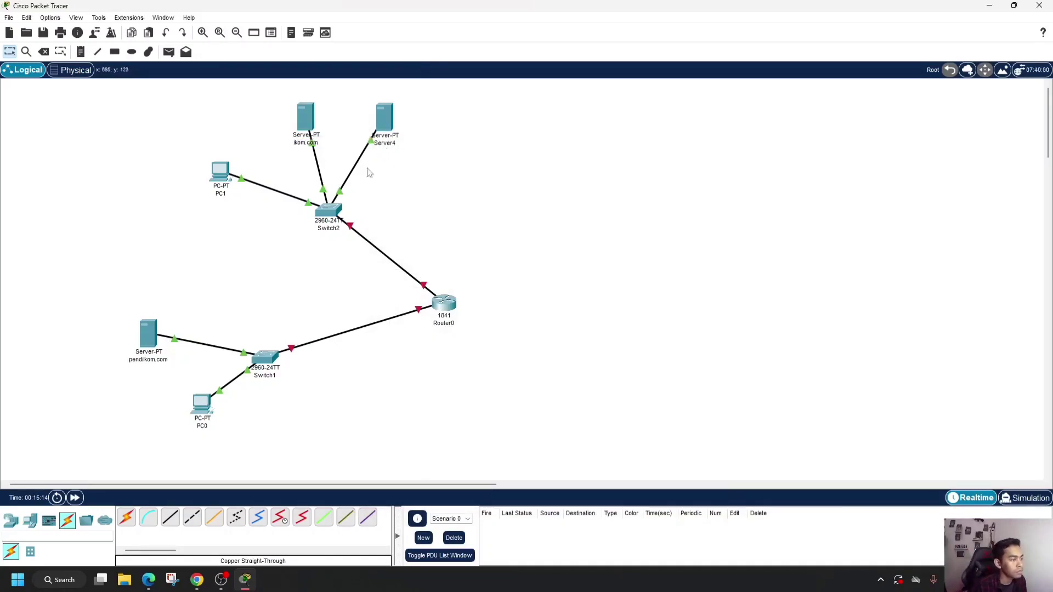
- Check the reference diagram in Chrome again and rename Server4 as DNS Server
left_click(197, 580)
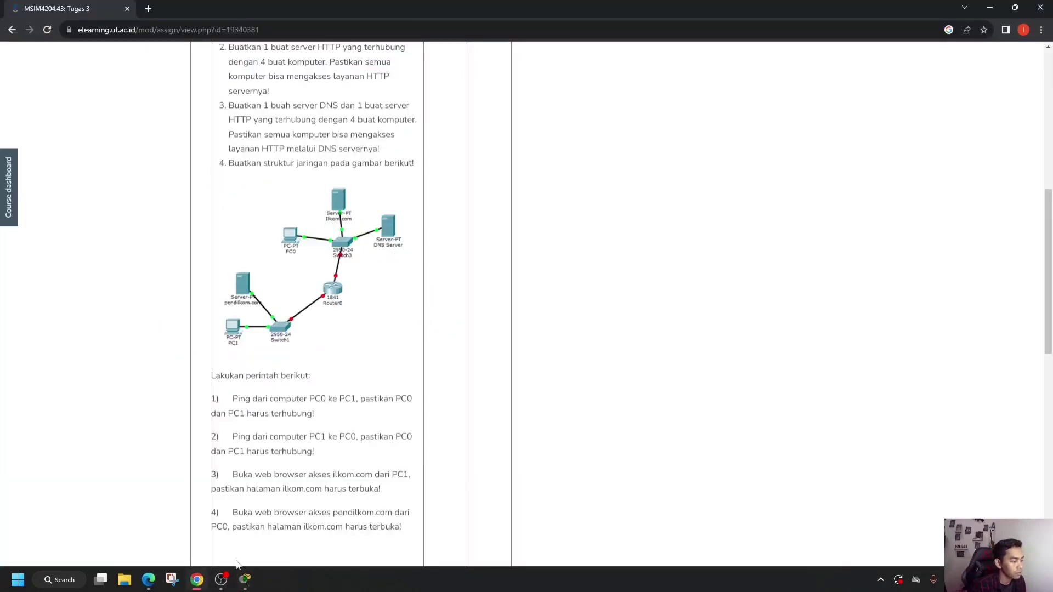
left_click(245, 580)
left_click(397, 144)
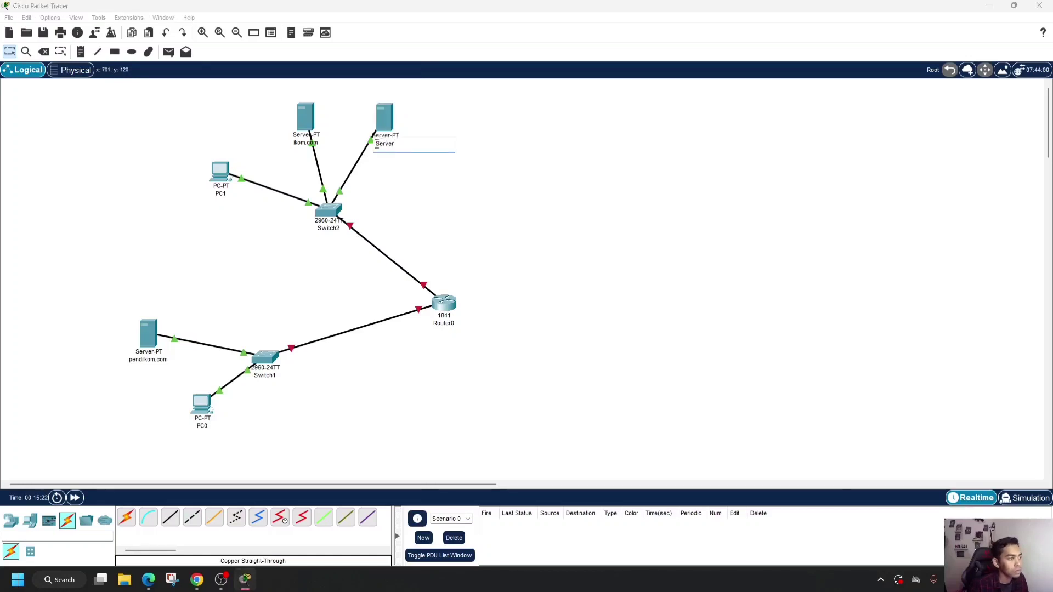
type("D")
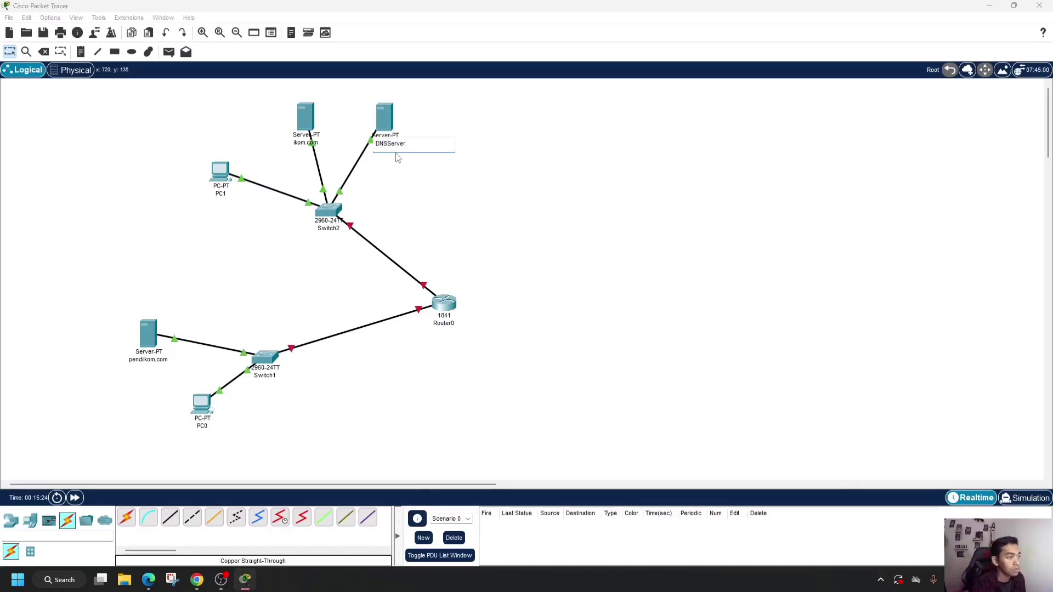
type("NS")
key("Return")
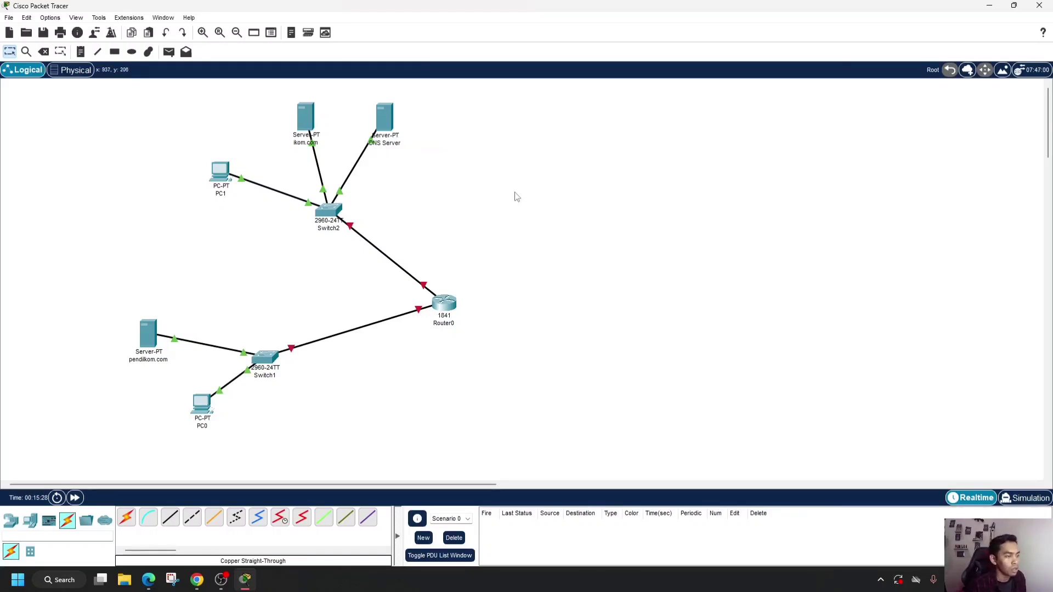
- Switch to Chrome and review the ping and web browser instructions below the task 4 diagram
left_click(196, 580)
scroll(275, 399, "down", 1)
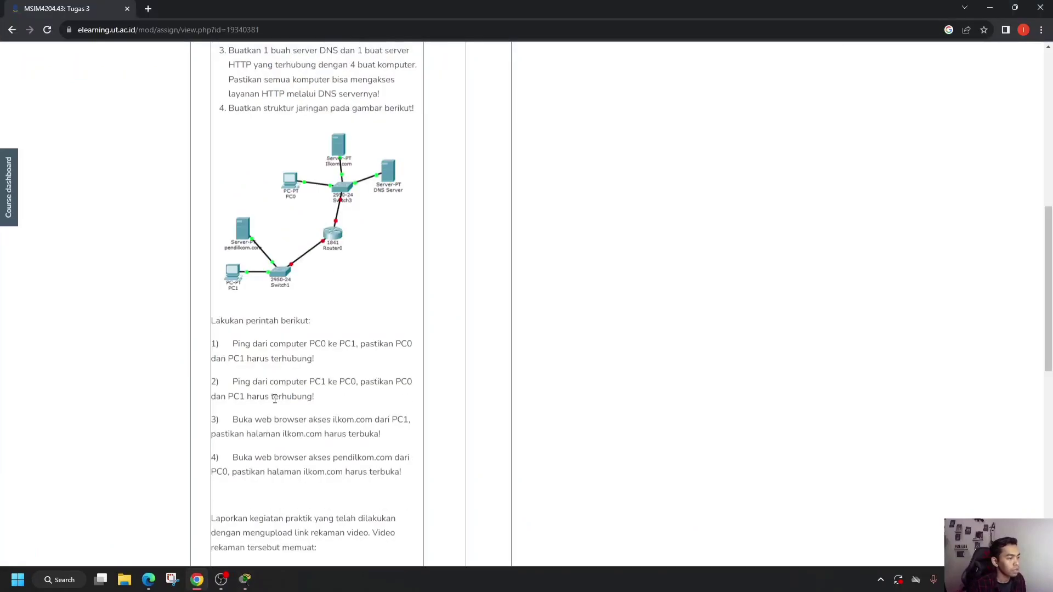
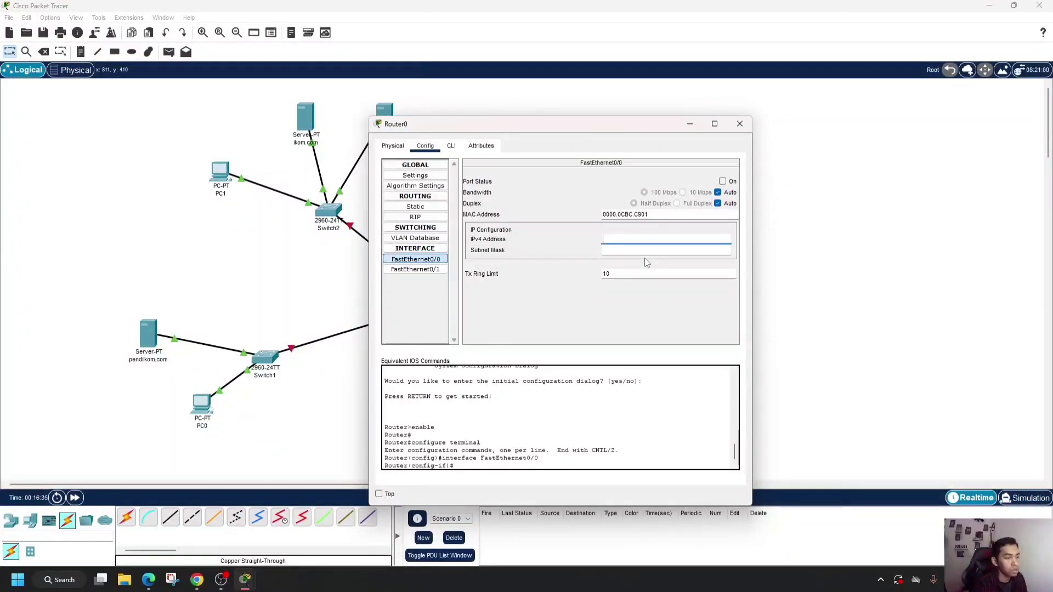
- Give Router0's FastEthernet0/0 interface the address 192.168.1.2 with mask 255.255.255.0 and turn the port on
type("192.168.1.")
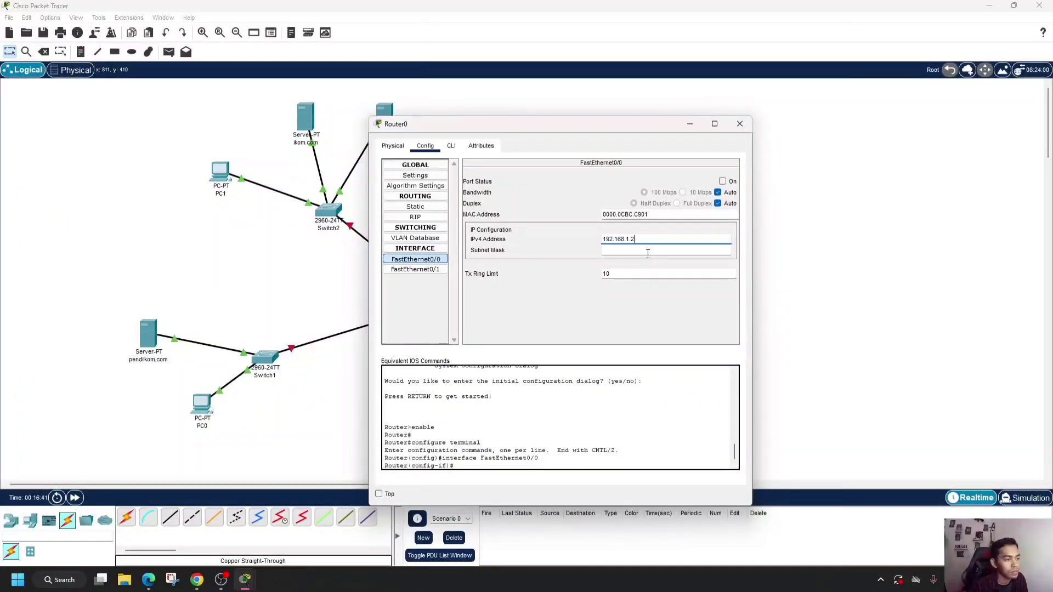
type("2")
left_click(649, 252)
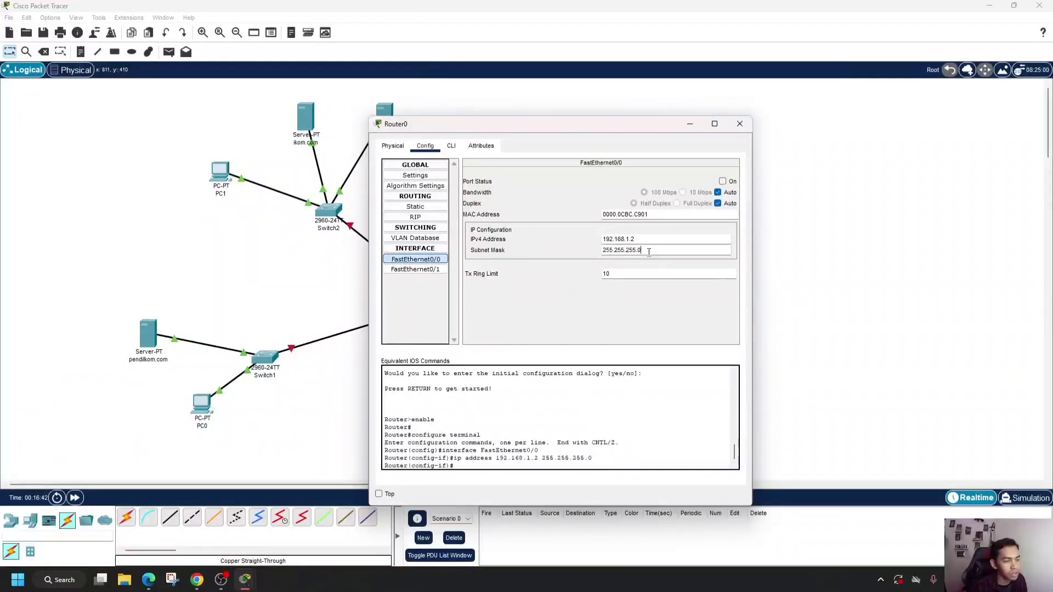
left_click(723, 182)
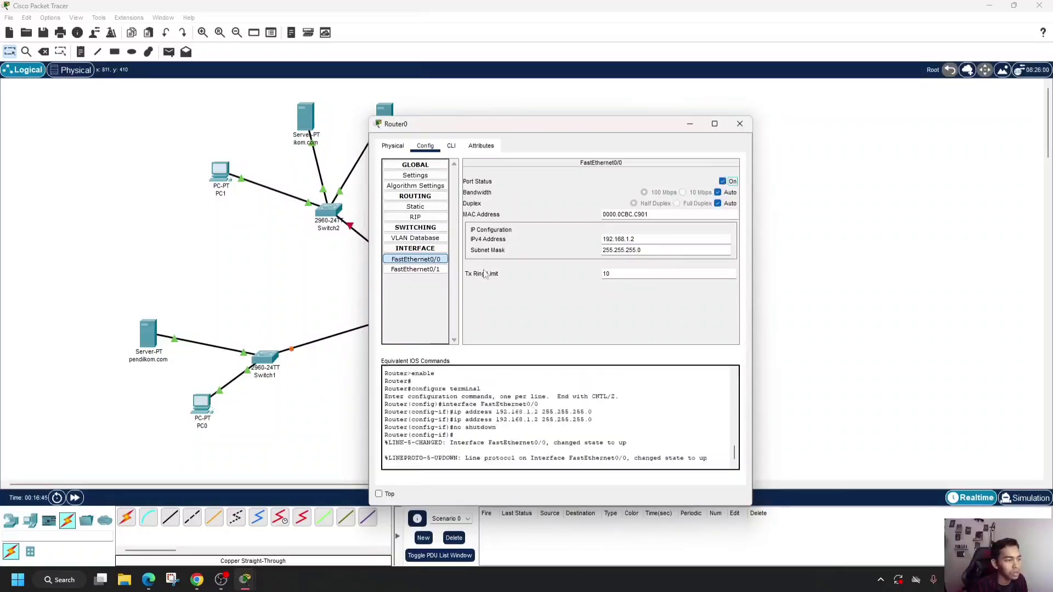
- Give Router0's FastEthernet0/1 interface the address 10.0.0.2 with mask 255.0.0.0, turn the port on and close the router's settings
left_click(423, 269)
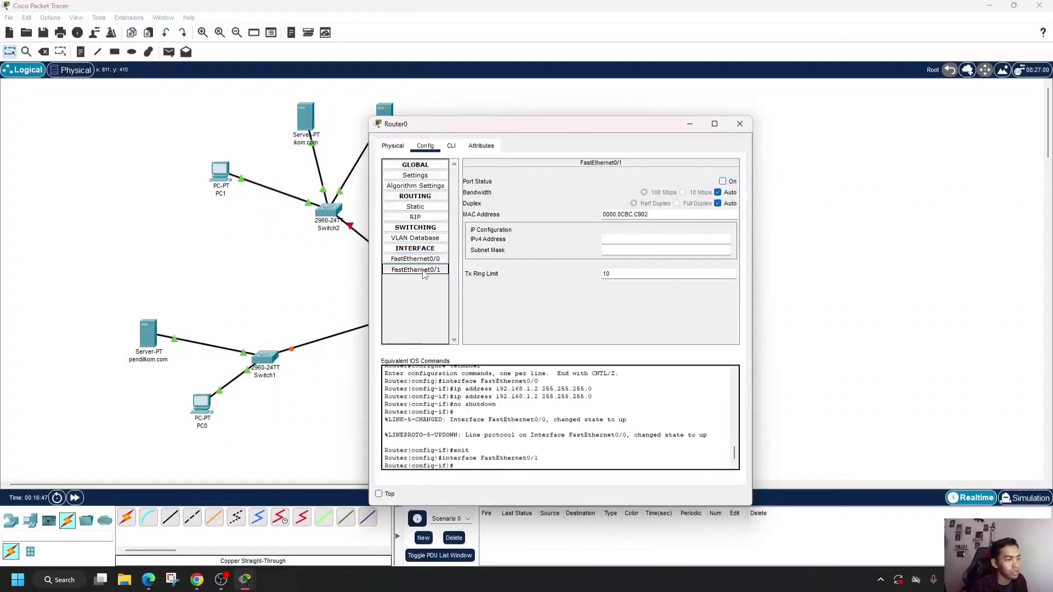
left_click(629, 243)
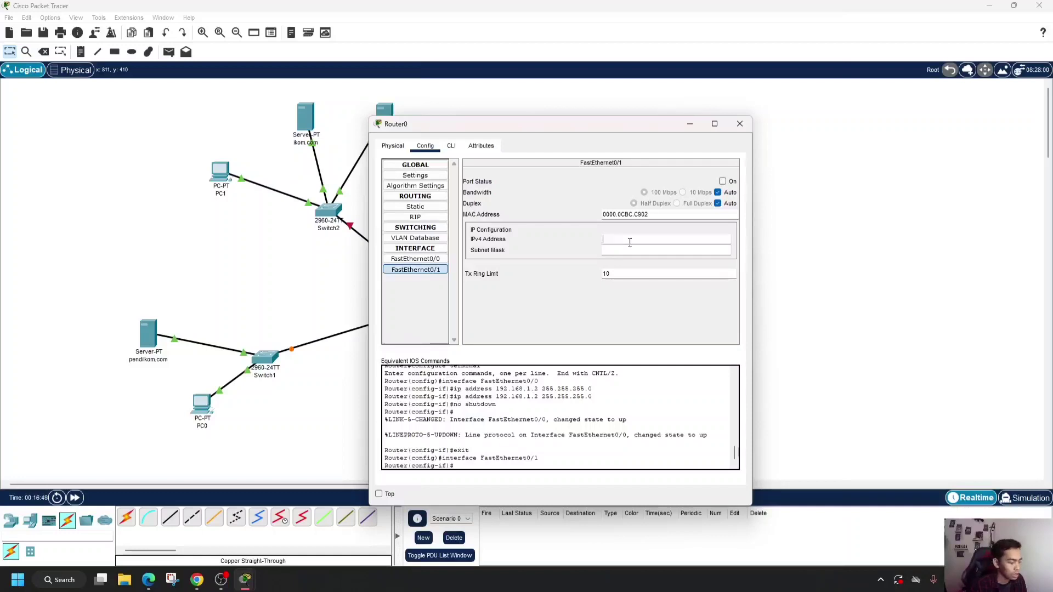
type("10")
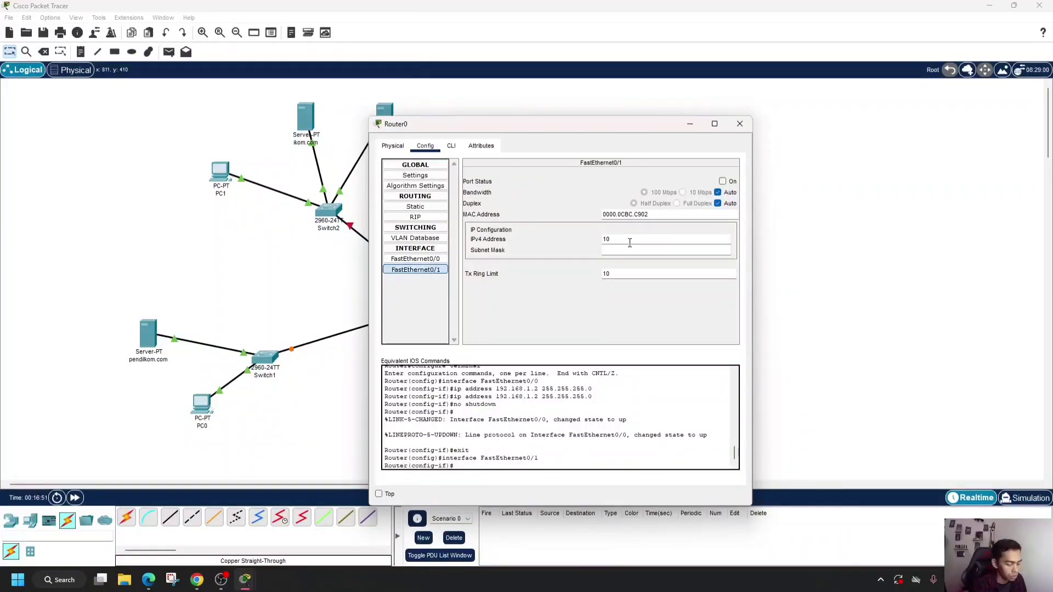
type(".0.0")
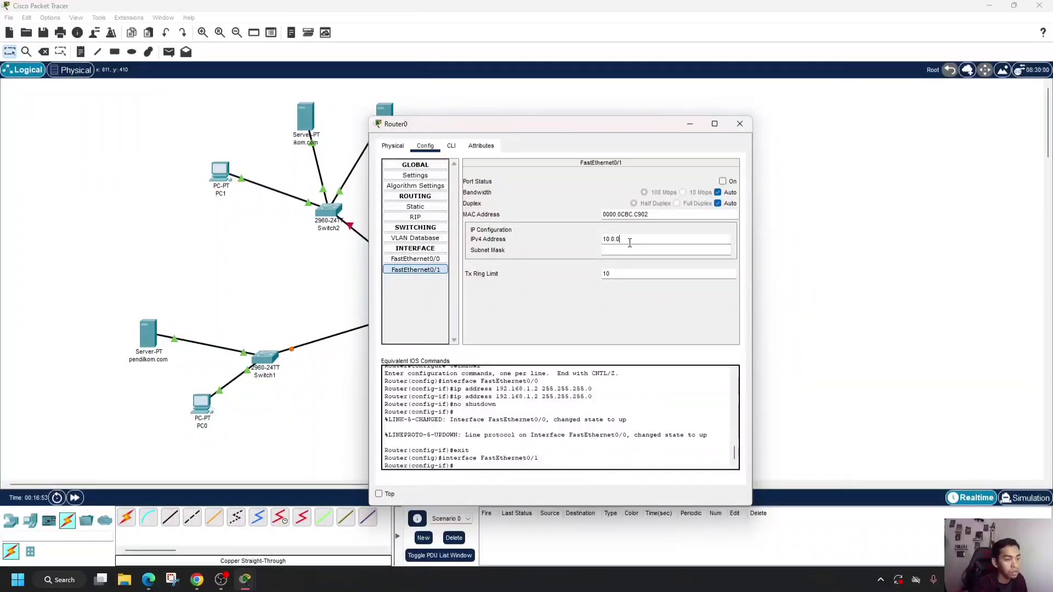
type(".2")
left_click(631, 249)
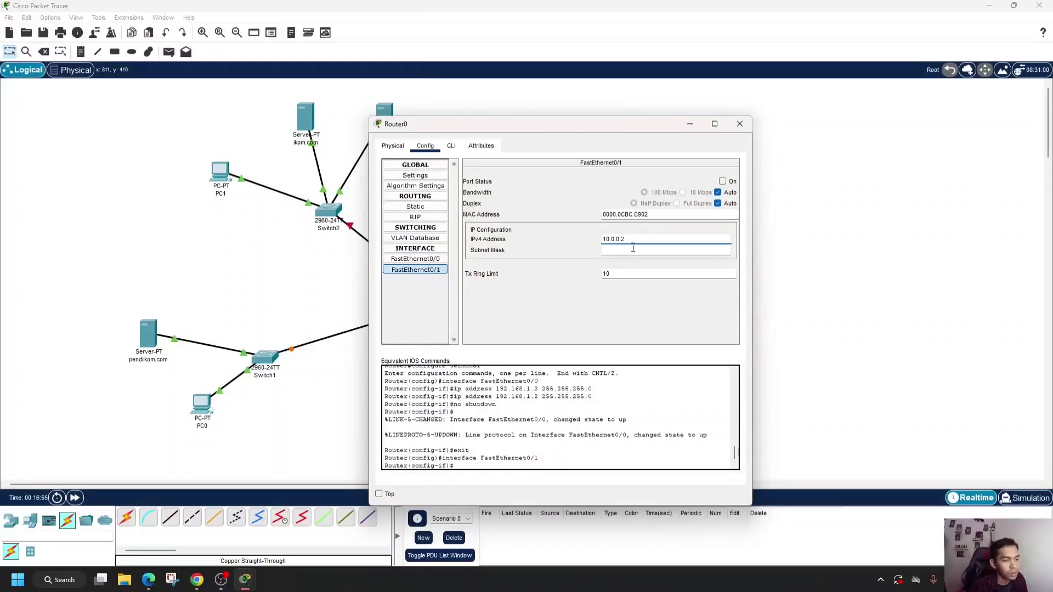
left_click(723, 181)
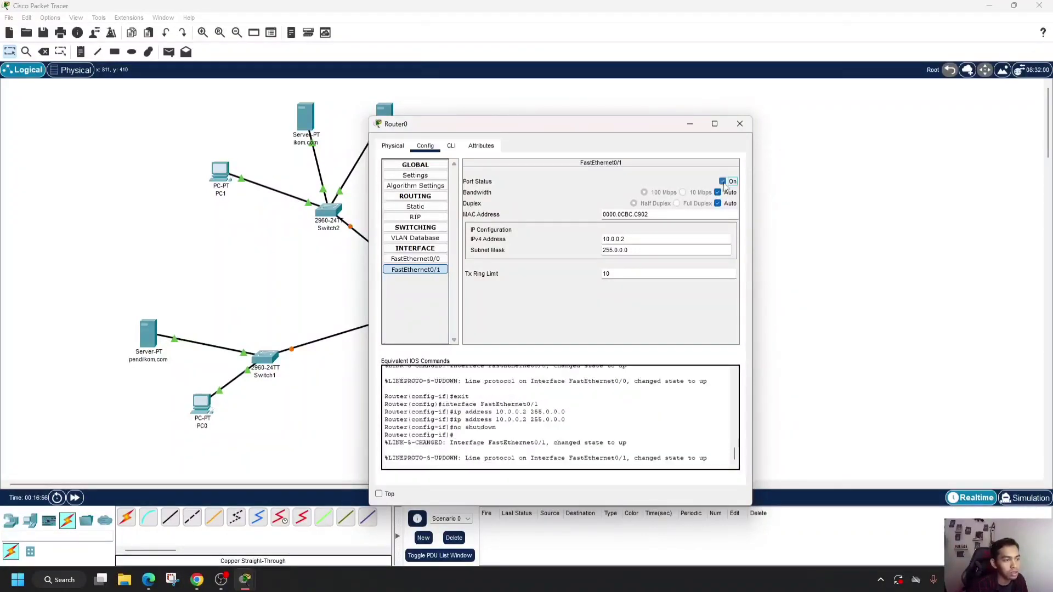
left_click(743, 127)
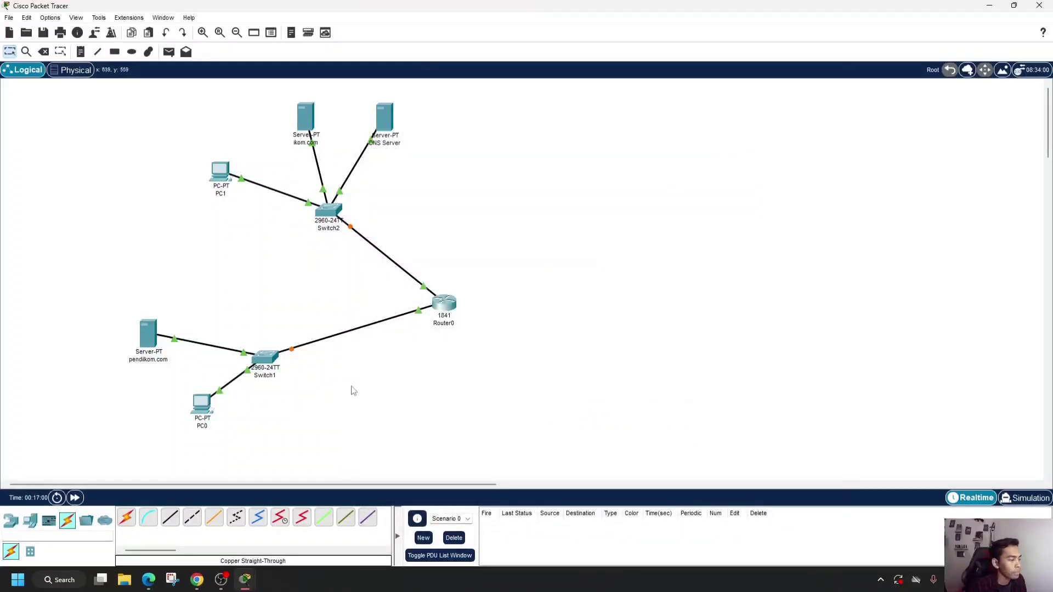
- Assign PC0 the static IPv4 address 192.168.1.5 with subnet mask 255.255.255.0
left_click(200, 406)
left_click(414, 186)
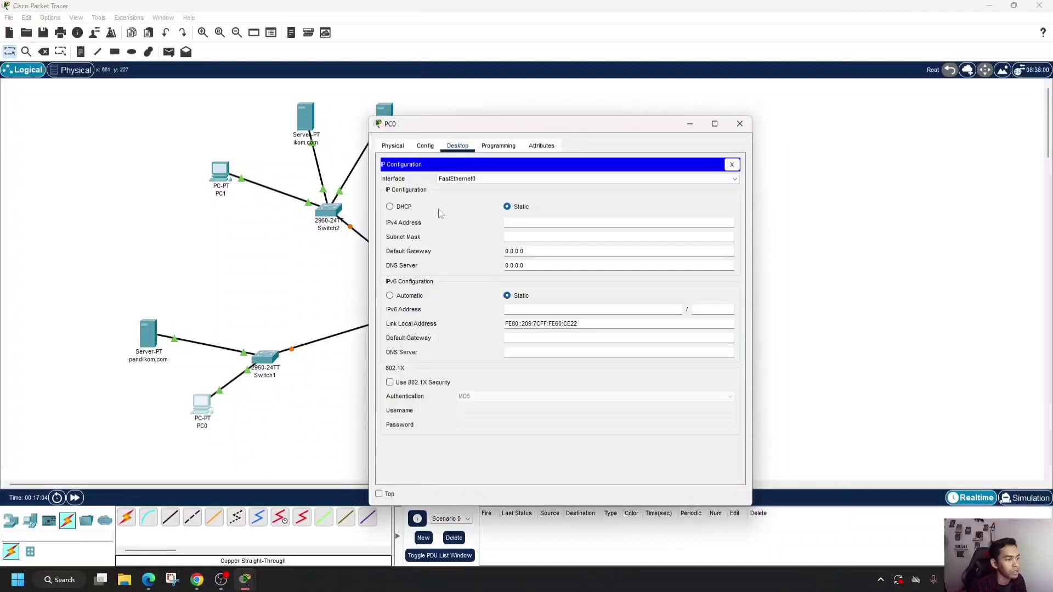
type("192")
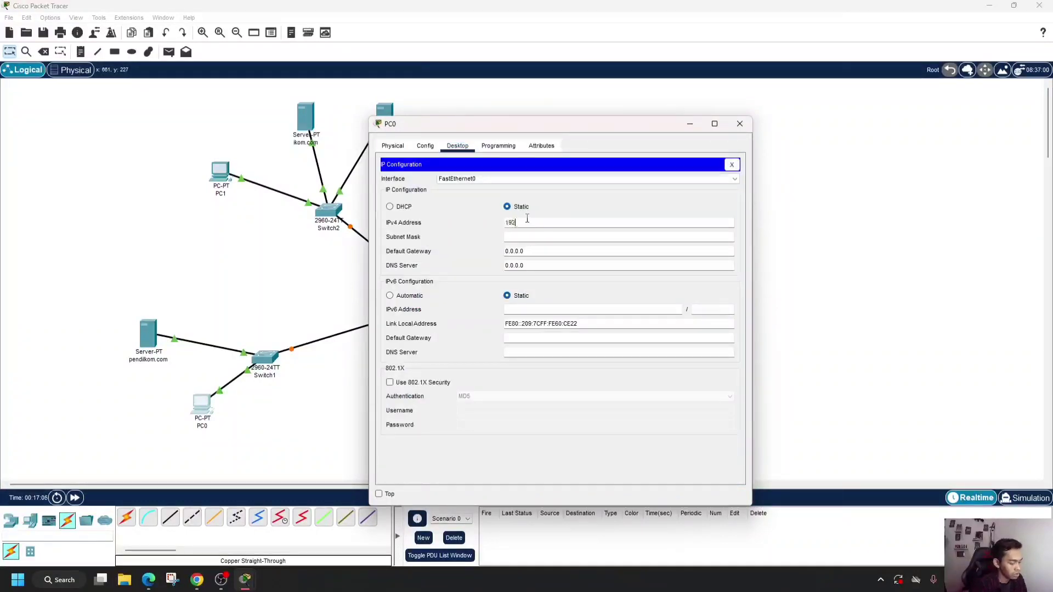
type(".168.1.5")
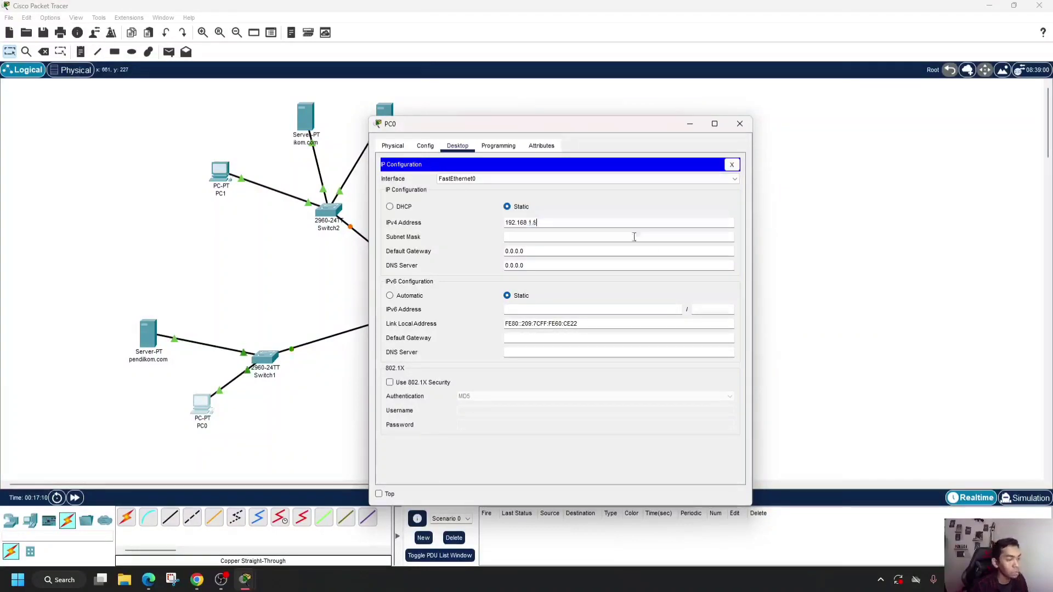
left_click(606, 237)
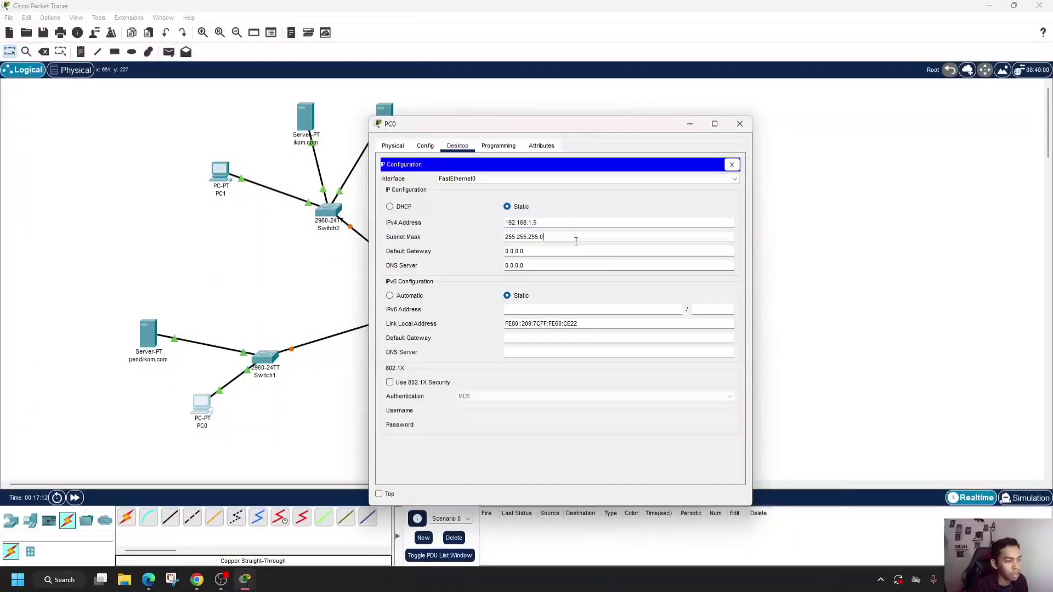
left_click(548, 240)
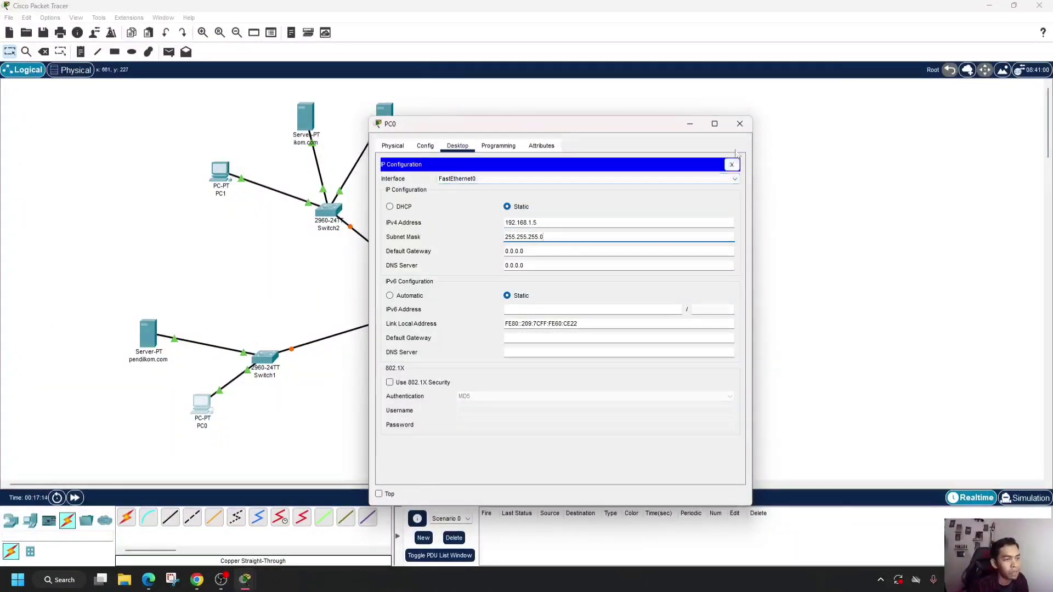
left_click(739, 125)
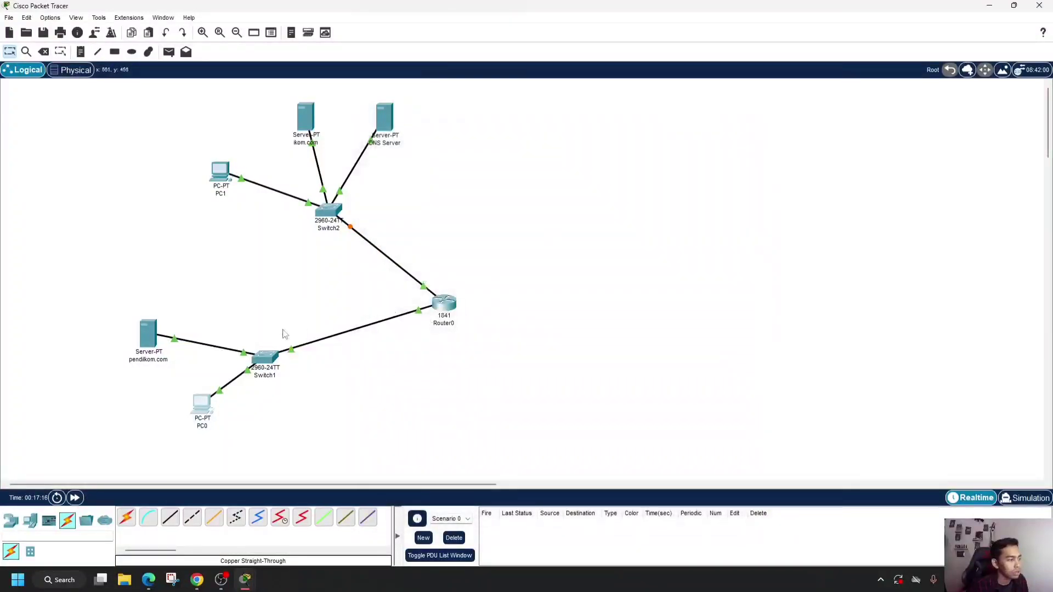
- Assign the pendilkom.com server the static IPv4 address 192.168.1.3 with subnet mask 255.255.255.0
left_click(147, 343)
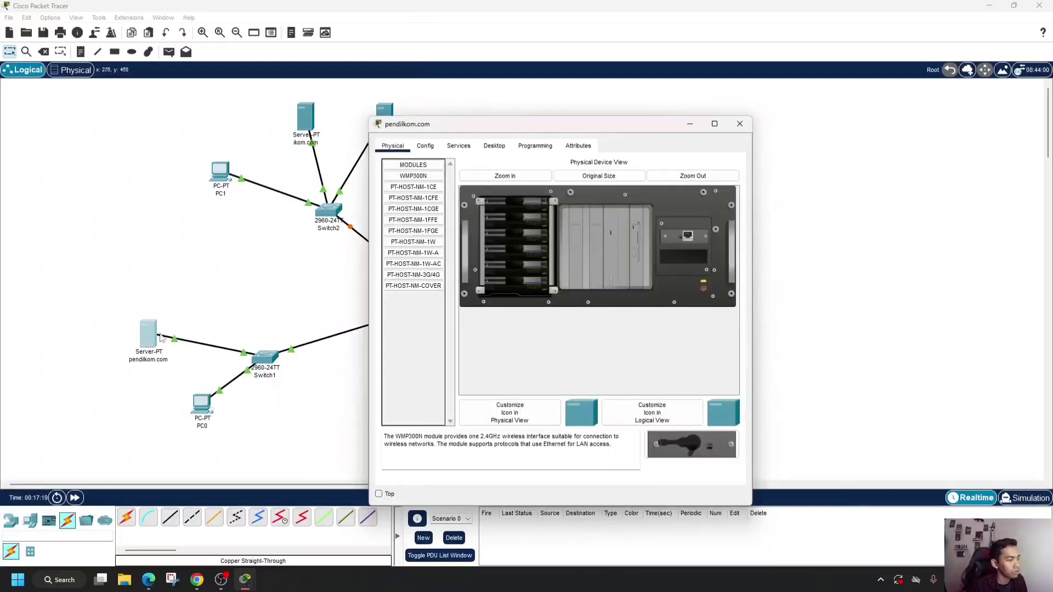
left_click(494, 146)
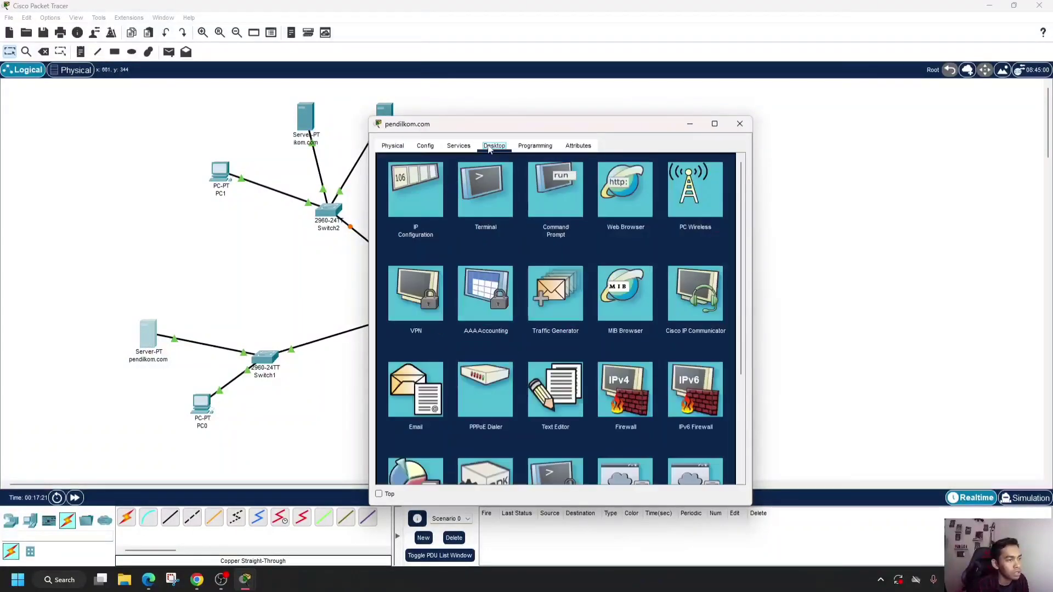
left_click(432, 204)
left_click(518, 209)
type("192.168.1.53")
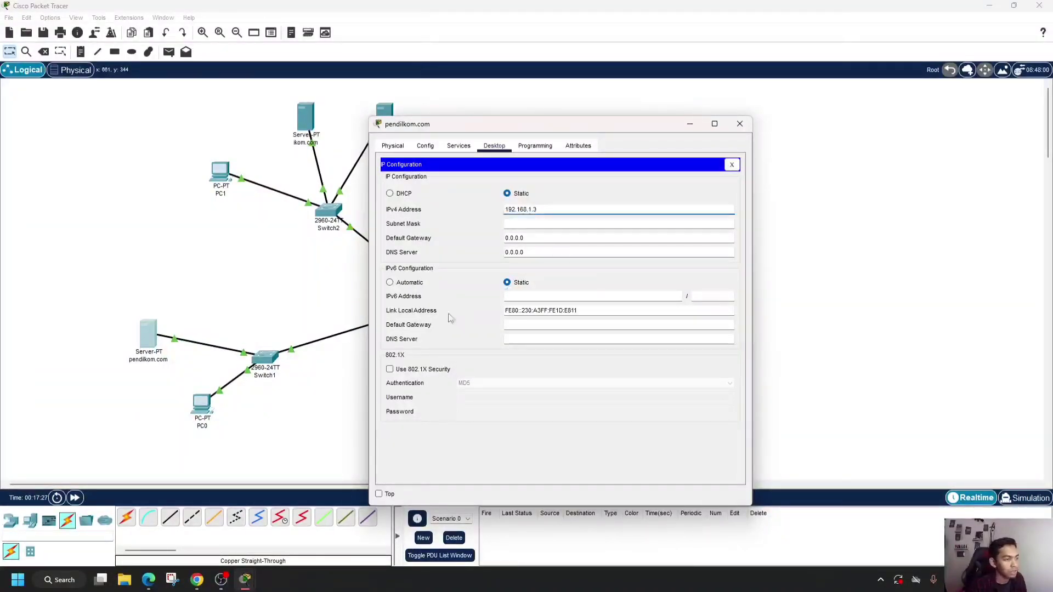
left_click(528, 225)
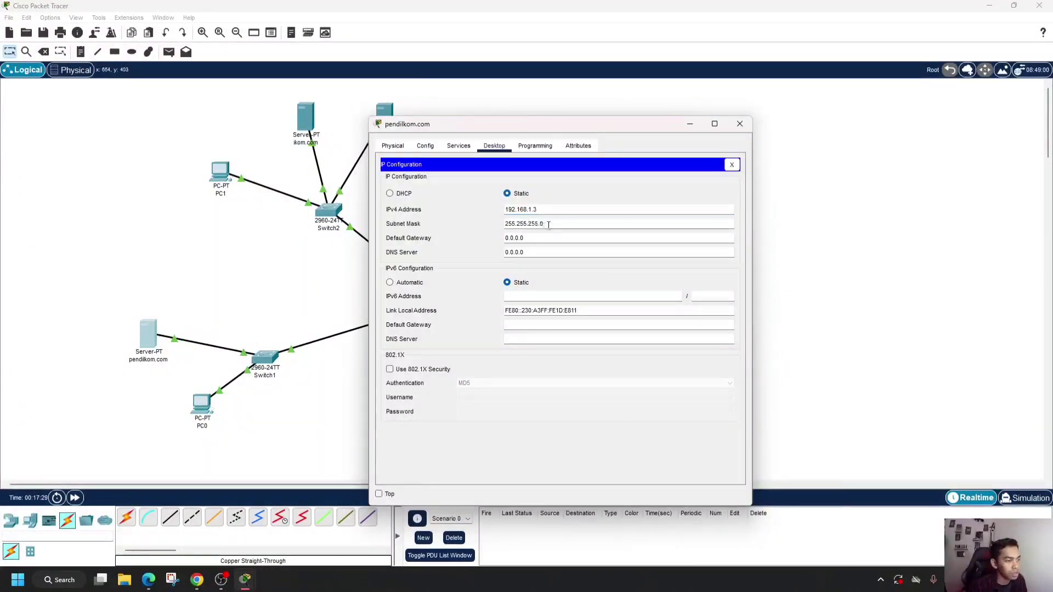
left_click(740, 124)
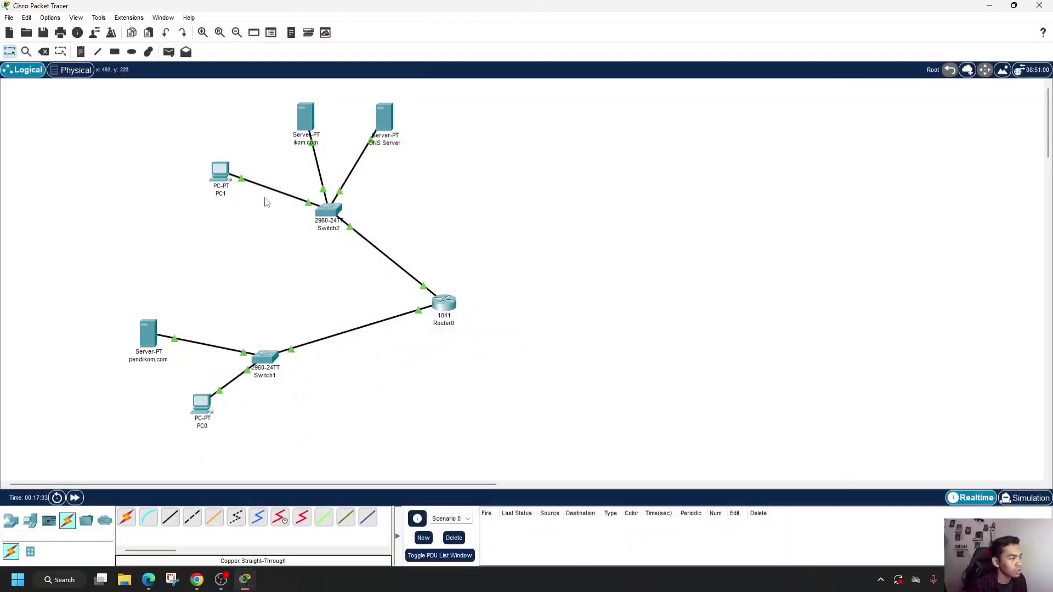
- Assign PC1 the static IPv4 address 10.0.0.5 with subnet mask 255.0.0.0
left_click(221, 180)
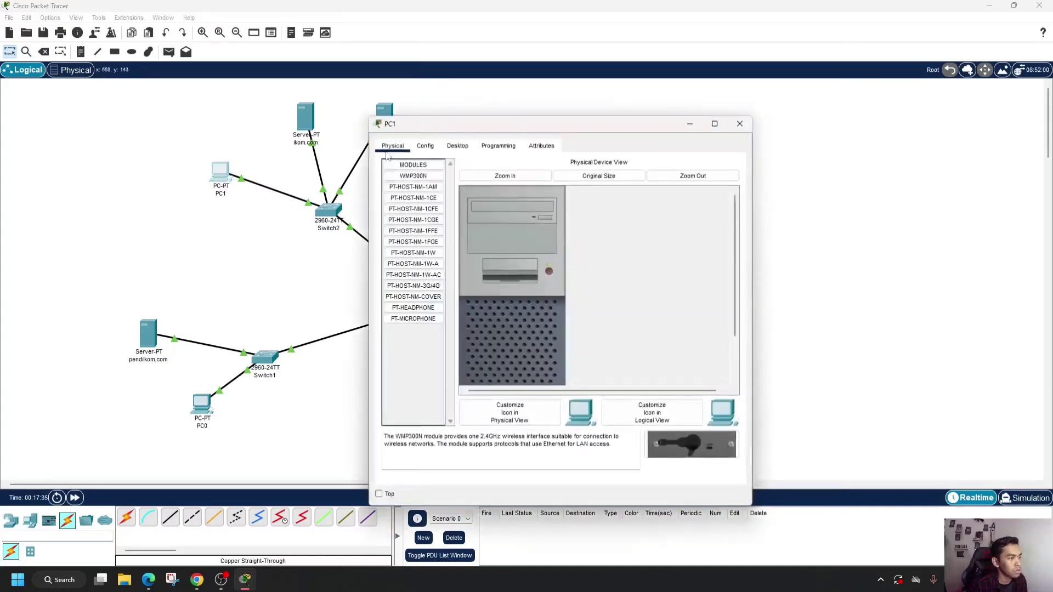
left_click(457, 145)
left_click(419, 204)
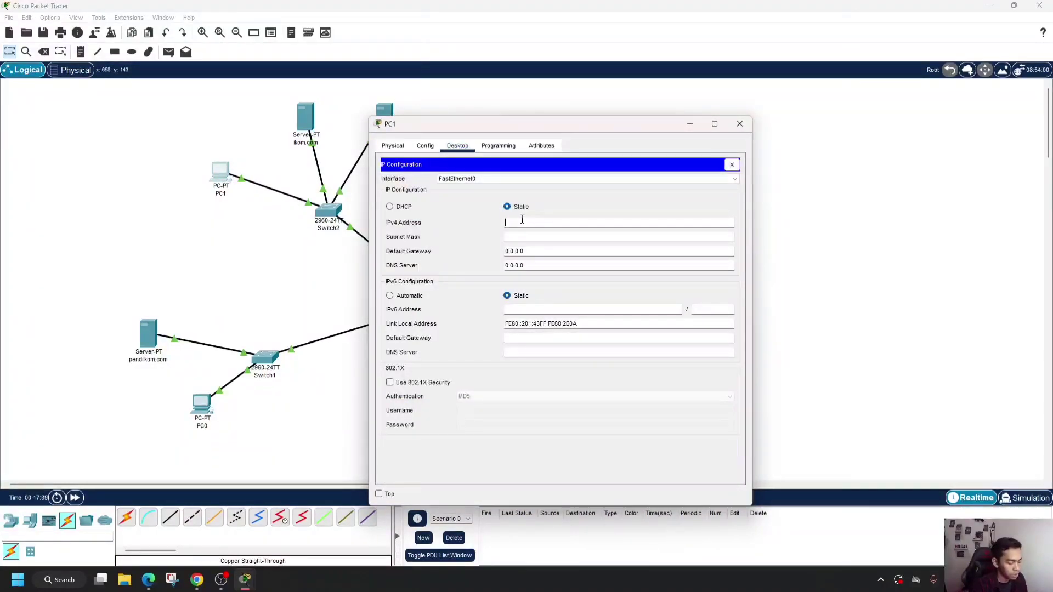
type("10.0.")
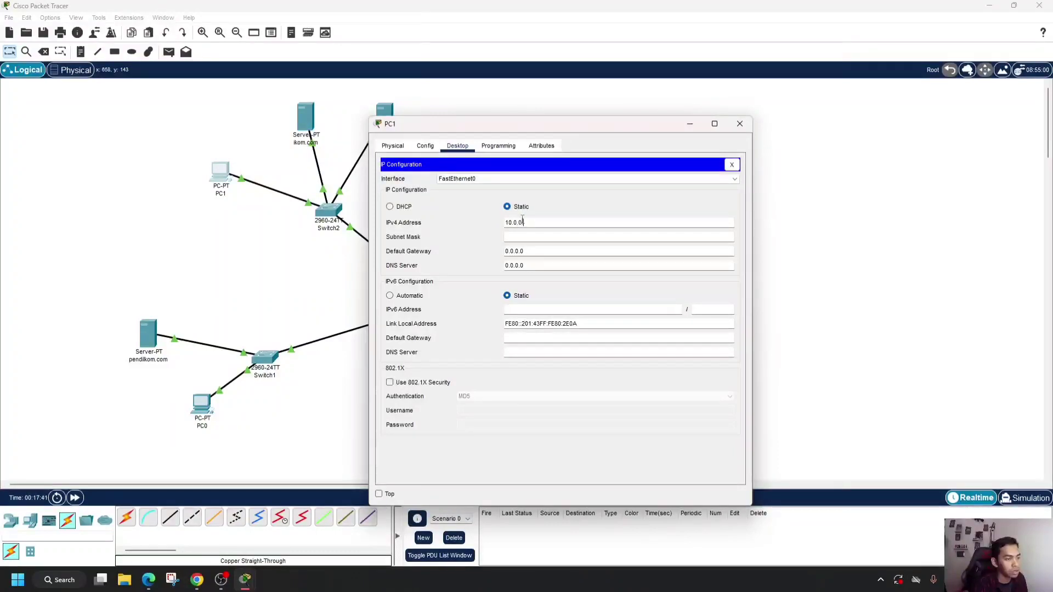
type("0.5")
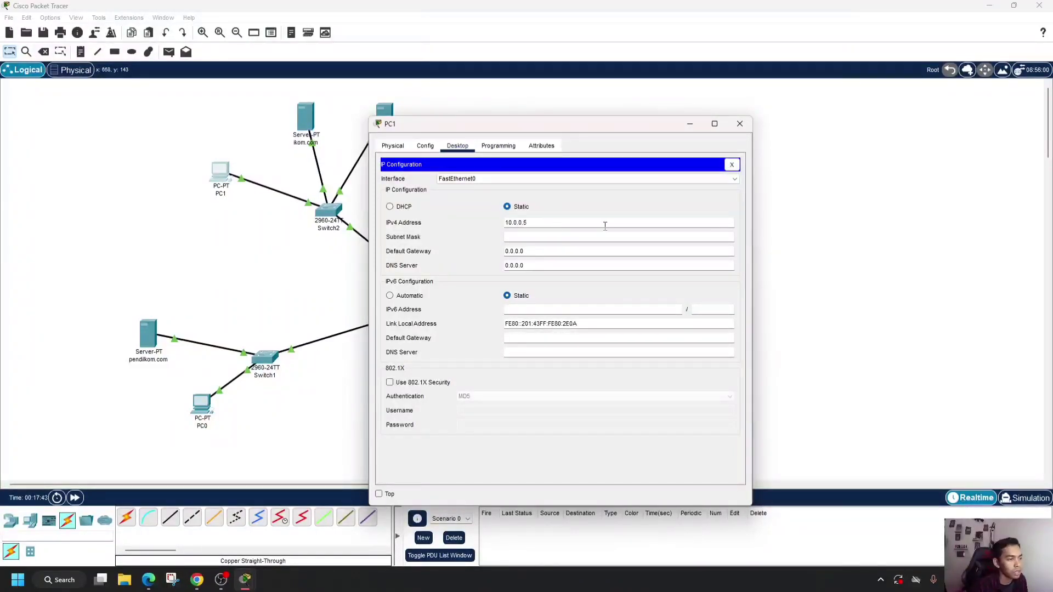
left_click(584, 237)
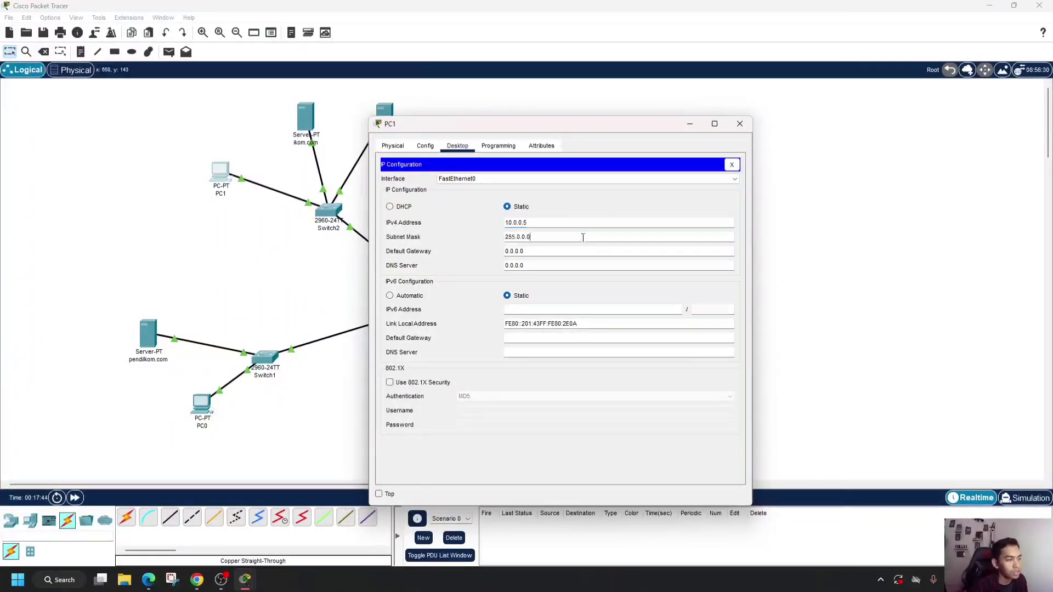
left_click(737, 127)
- Correct the name of the ikom.com server above Switch2 to ilkom.com
mouse_move(301, 117)
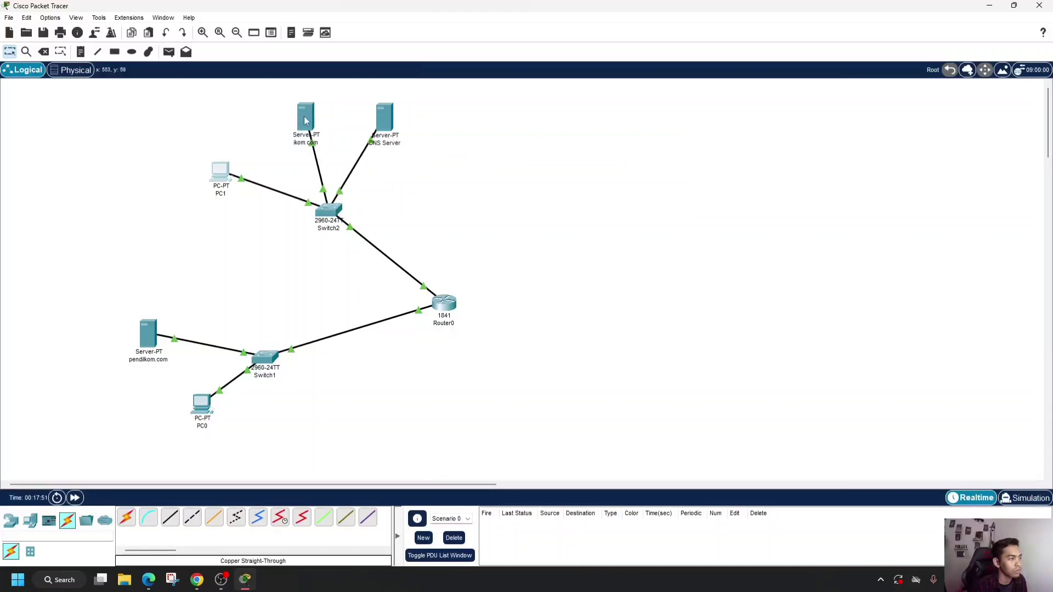
left_click(297, 143)
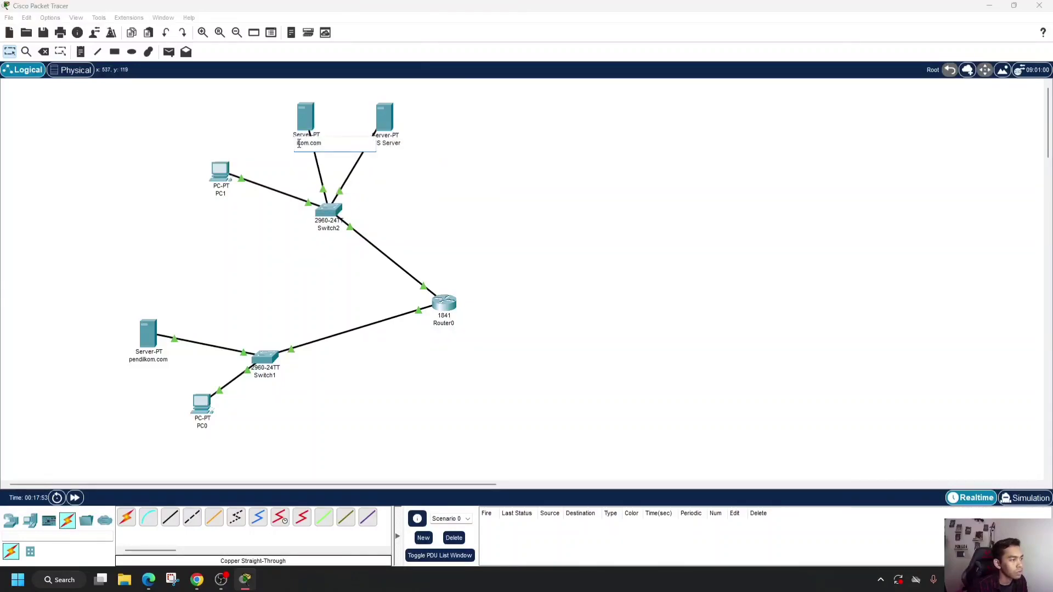
key("Return")
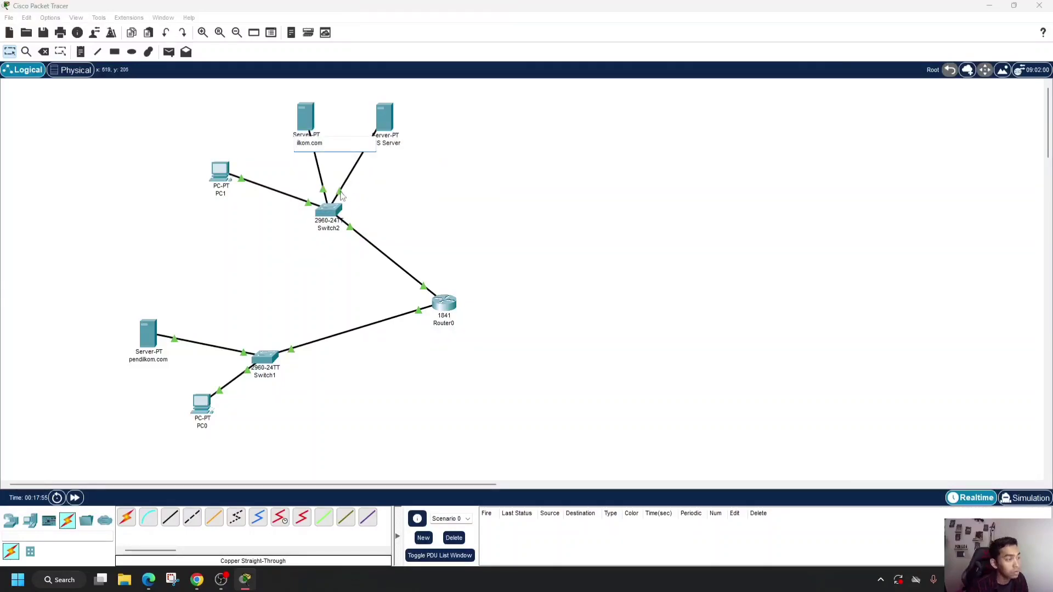
key("BackSpace")
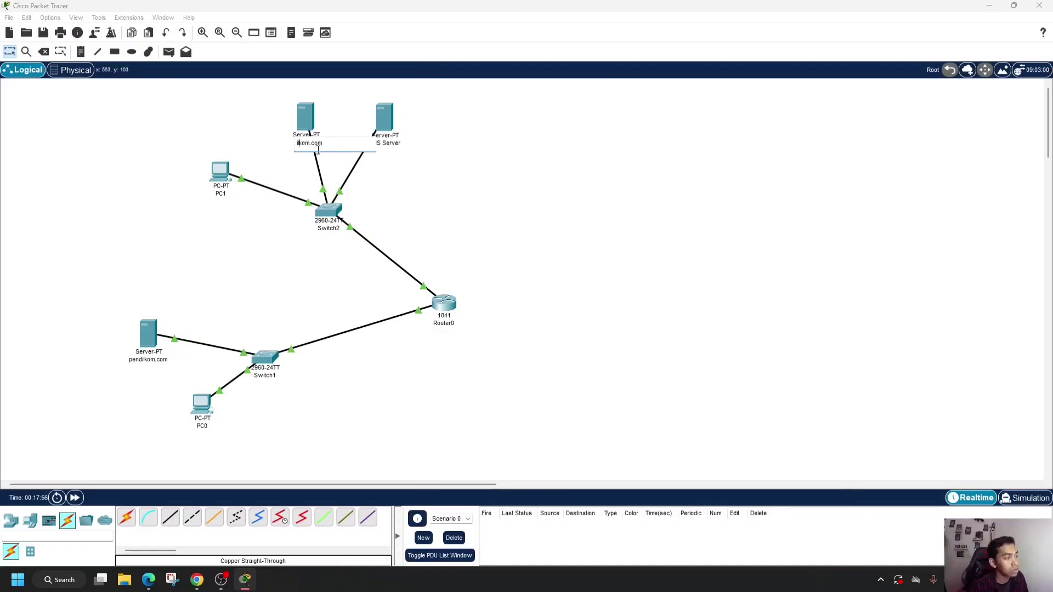
- Assign the ilkom.com server the static IPv4 address 10.0.0.3 with subnet mask 255.0.0.0
left_click(307, 116)
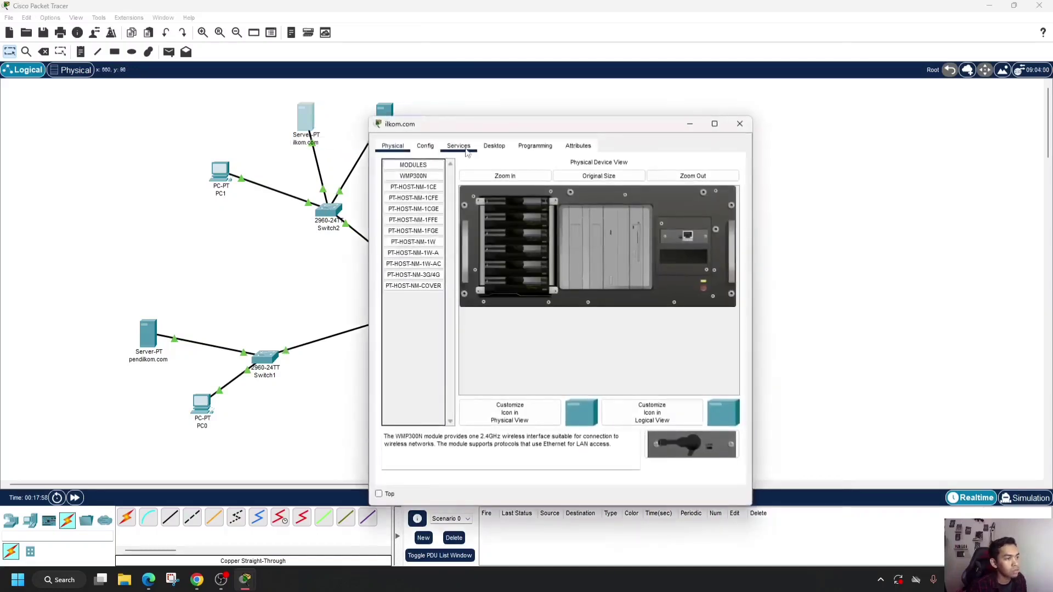
left_click(494, 146)
left_click(436, 176)
left_click(547, 207)
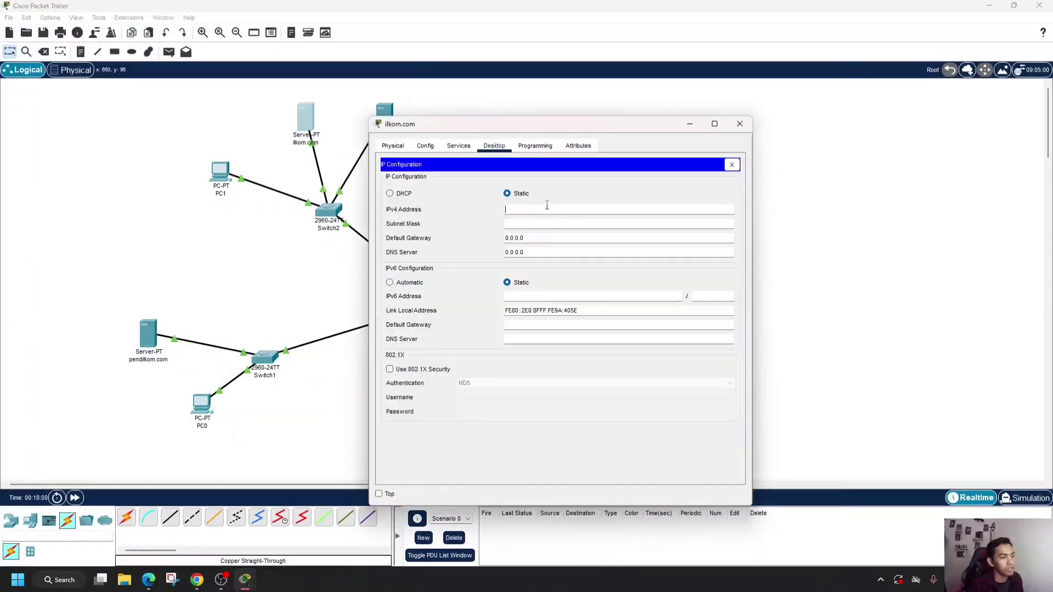
type("10.0.0")
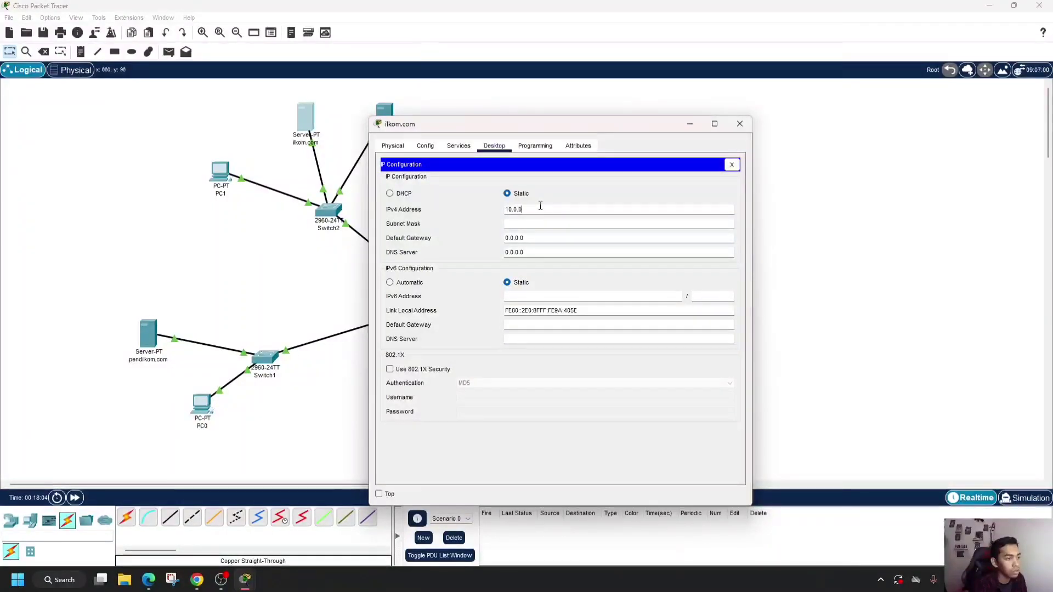
type(".3")
left_click(539, 223)
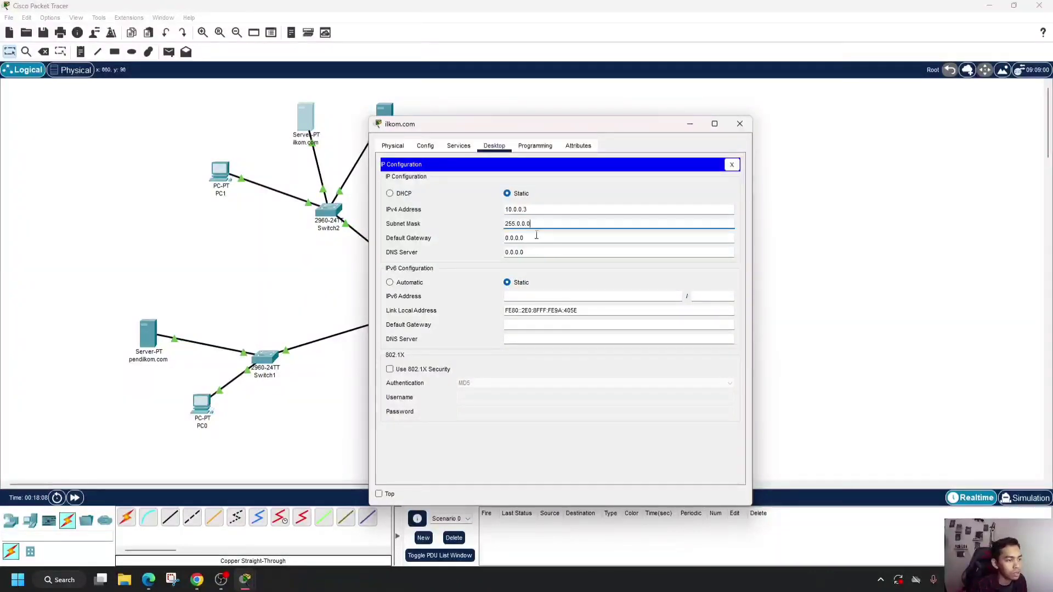
left_click(740, 125)
- Assign the DNS Server the static IPv4 address 10.0.0.4 with subnet mask 255.0.0.0
left_click(384, 127)
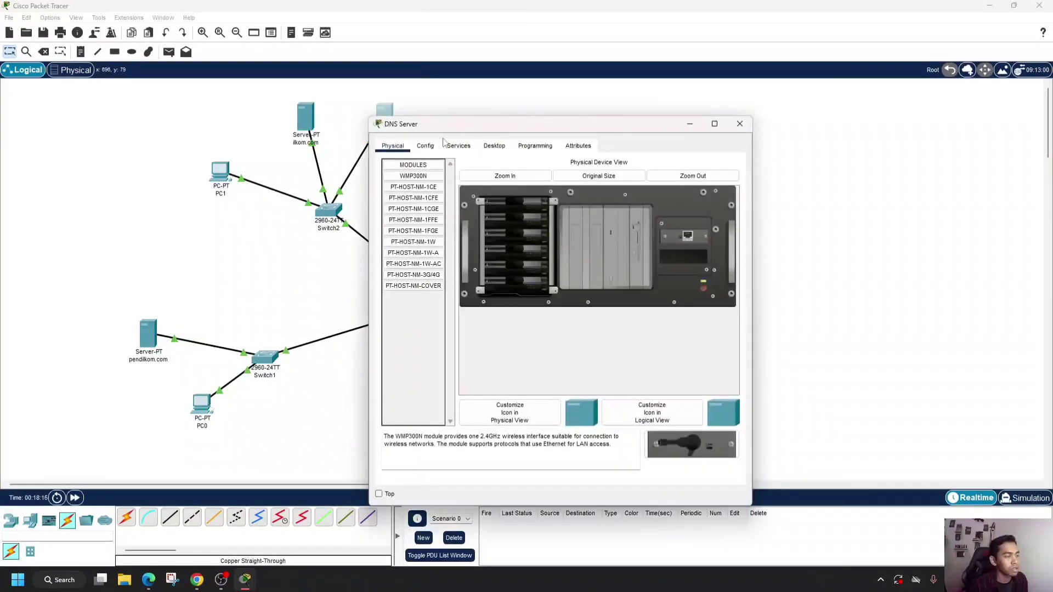
left_click(494, 146)
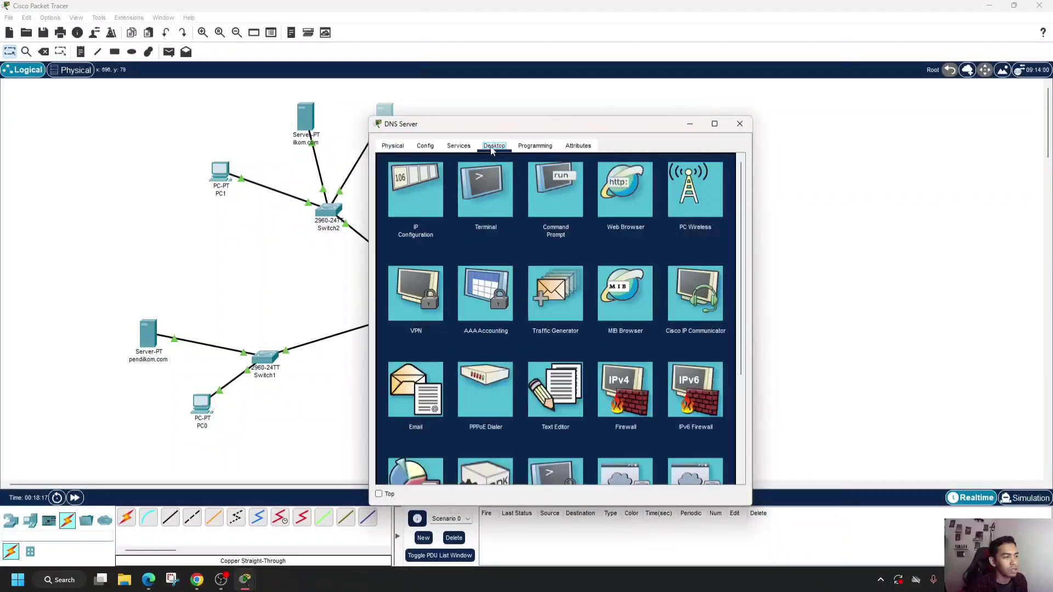
left_click(435, 205)
type("10.0.0")
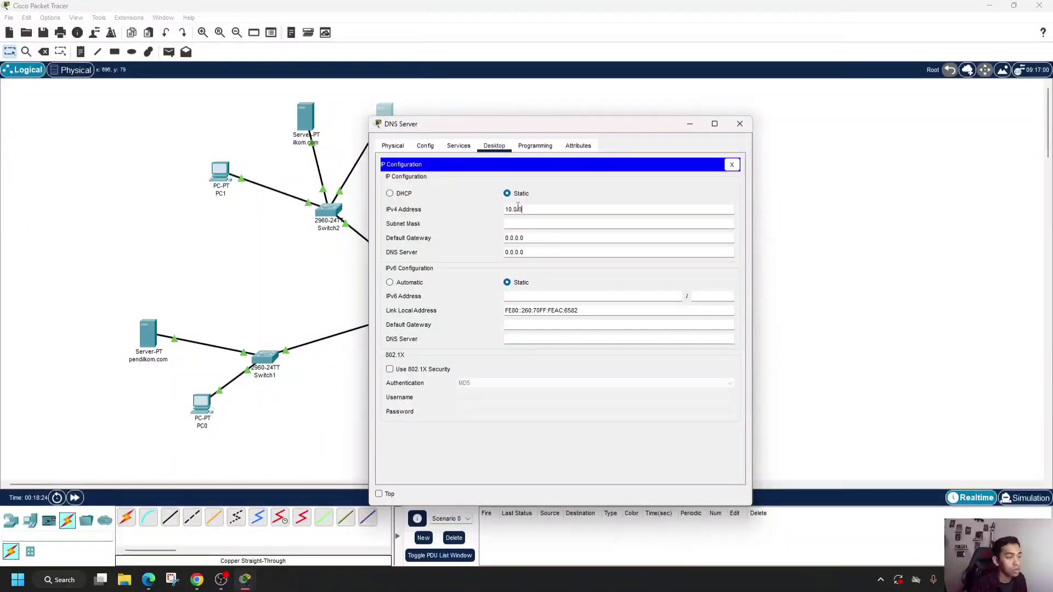
type(".")
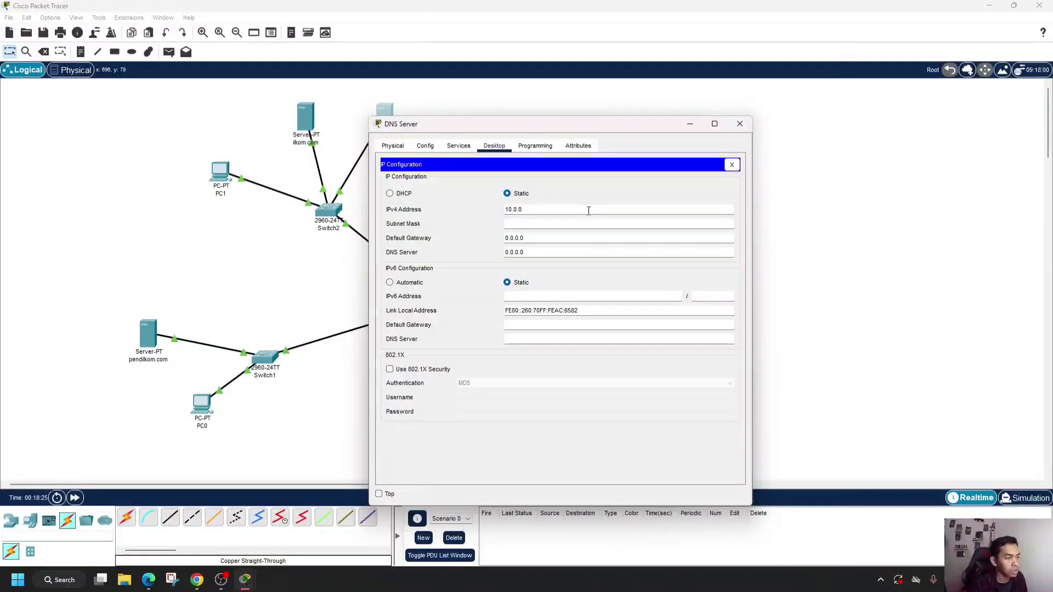
type("4")
left_click(589, 224)
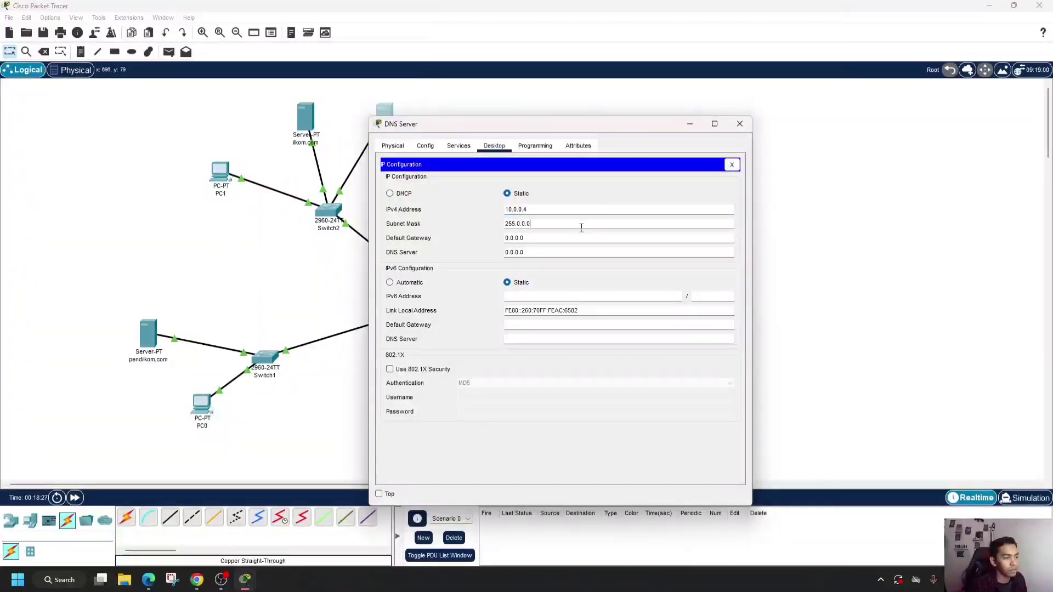
left_click(740, 126)
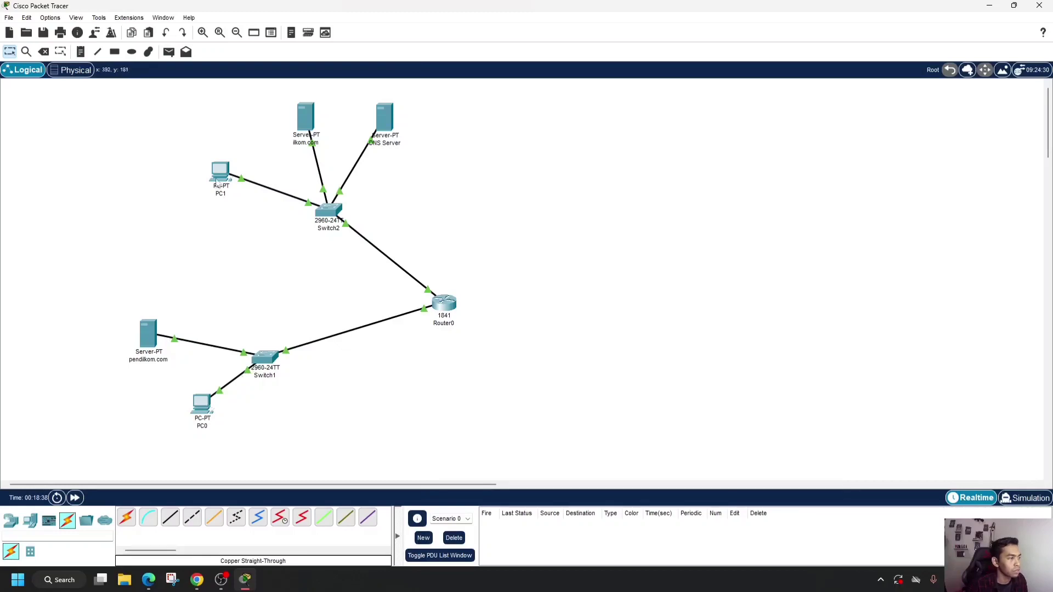
- Set PC0's IPv4 default gateway to 192.168.1.2 in its IP configuration
left_click(201, 404)
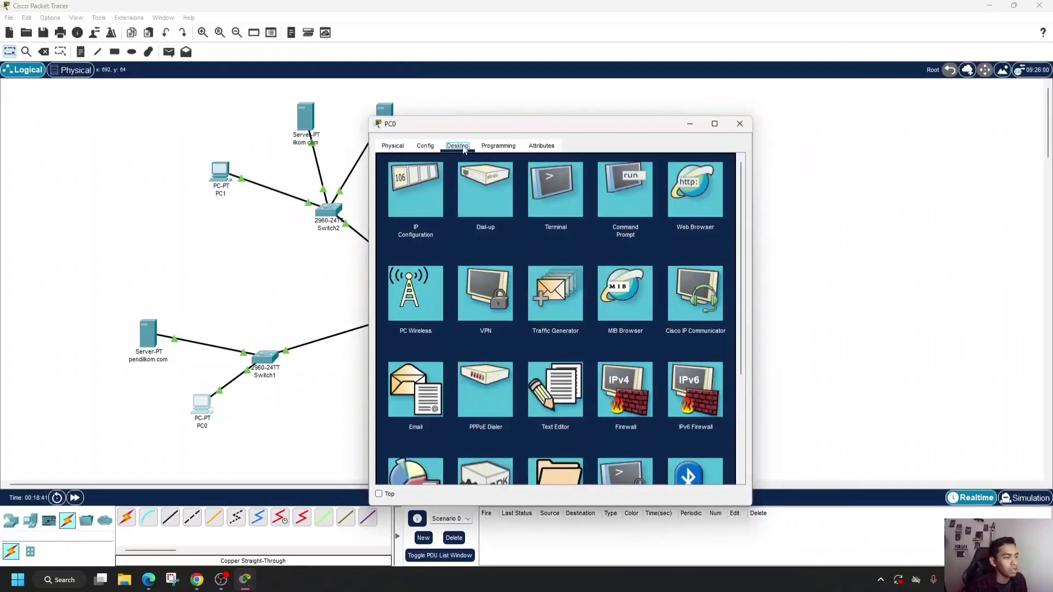
left_click(412, 188)
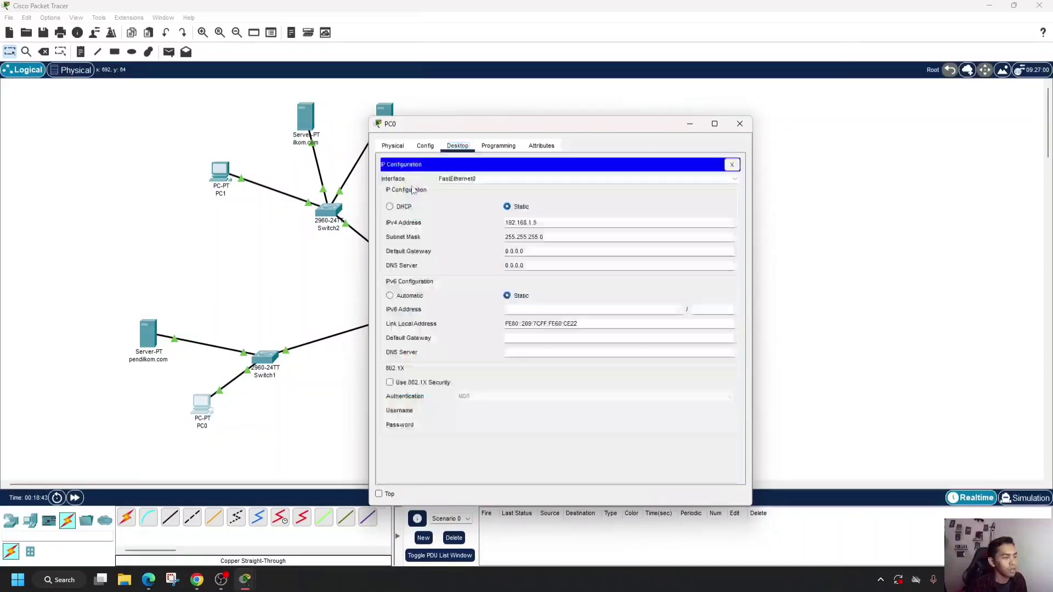
left_click_drag(526, 251, 503, 254)
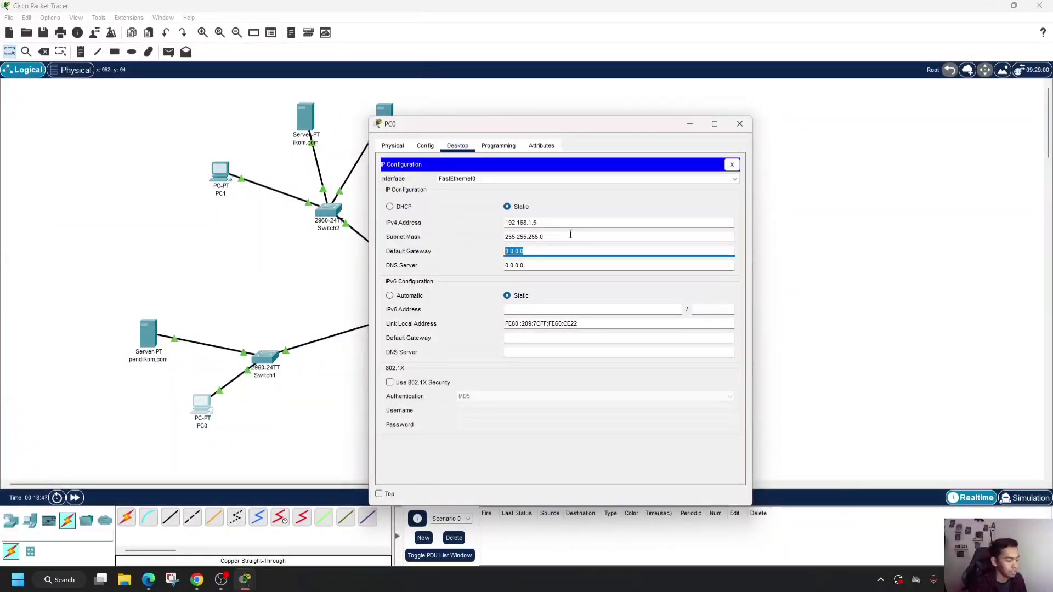
type("192")
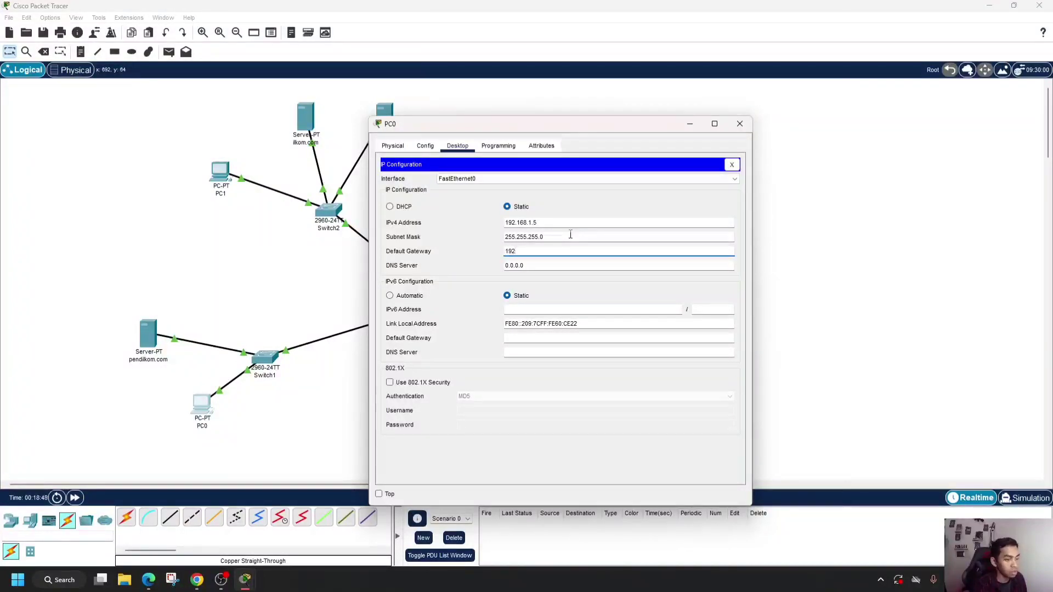
type(".168")
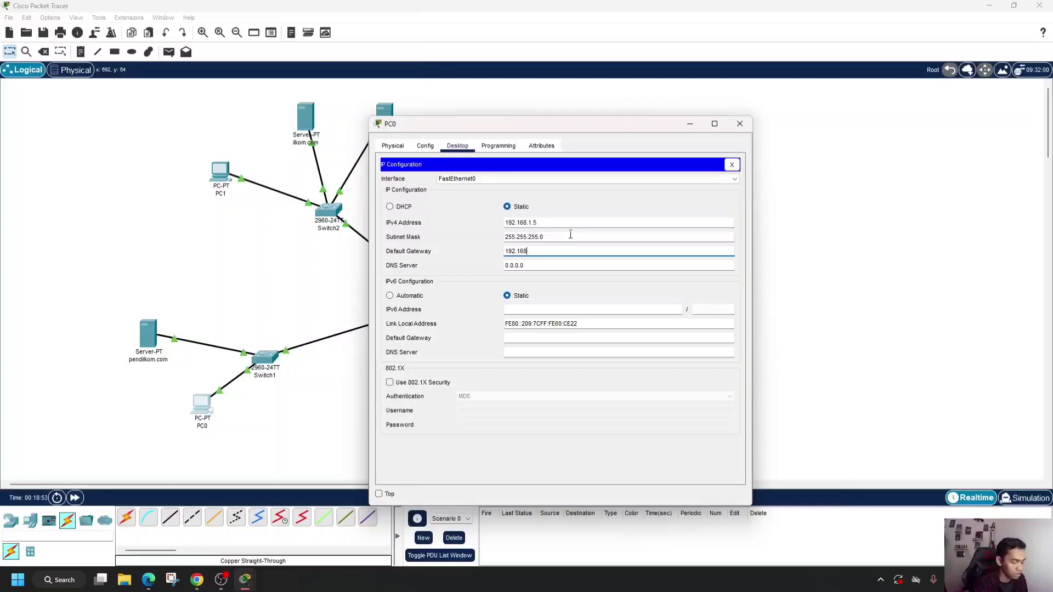
type(".1.2")
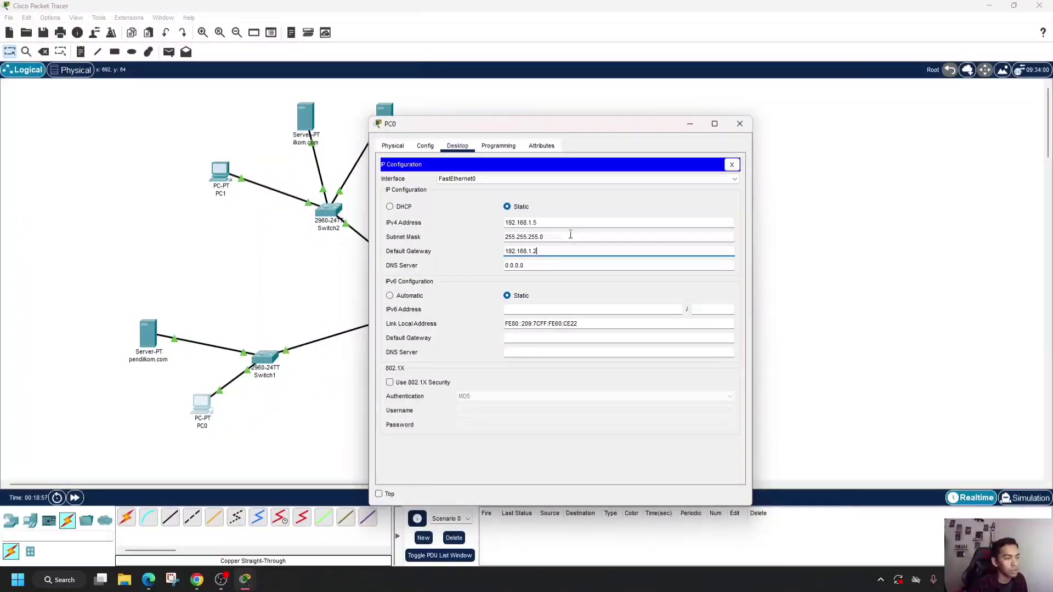
left_click(740, 123)
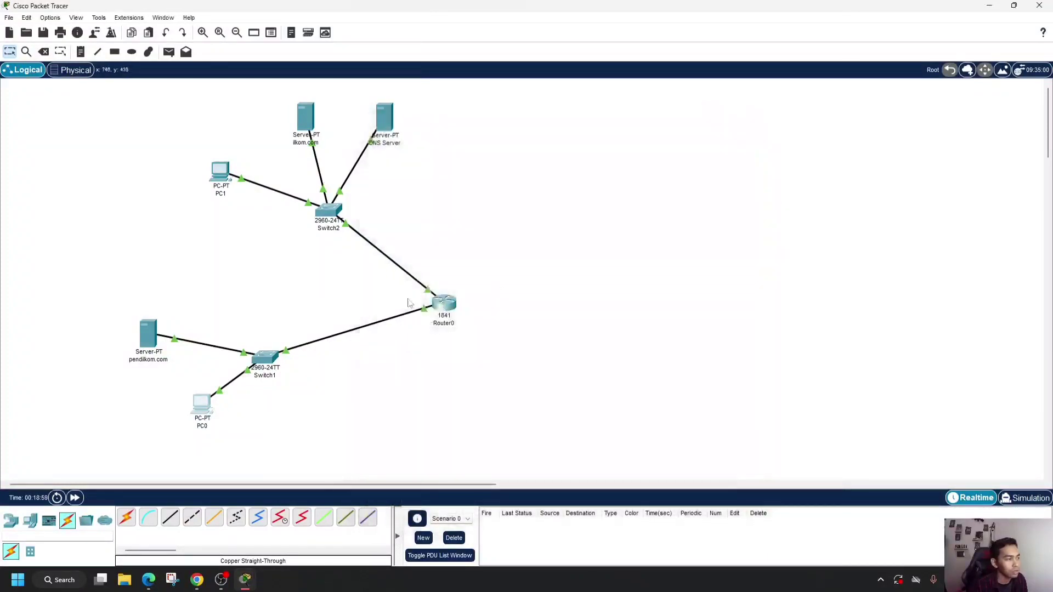
- Set PC1's IPv4 default gateway to 10.0.0.2 in its IP configuration
left_click(220, 173)
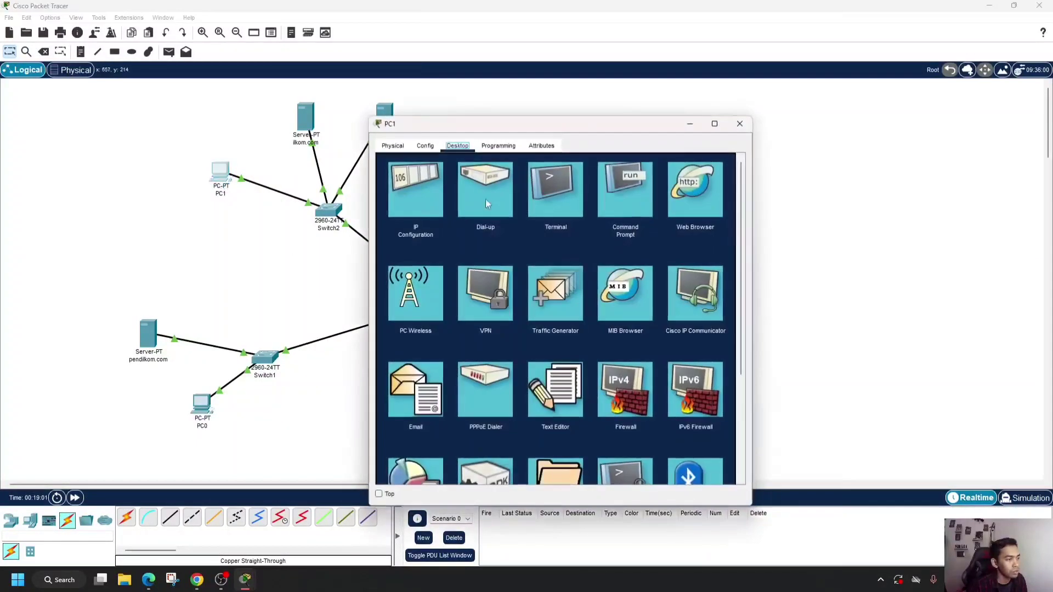
left_click(416, 197)
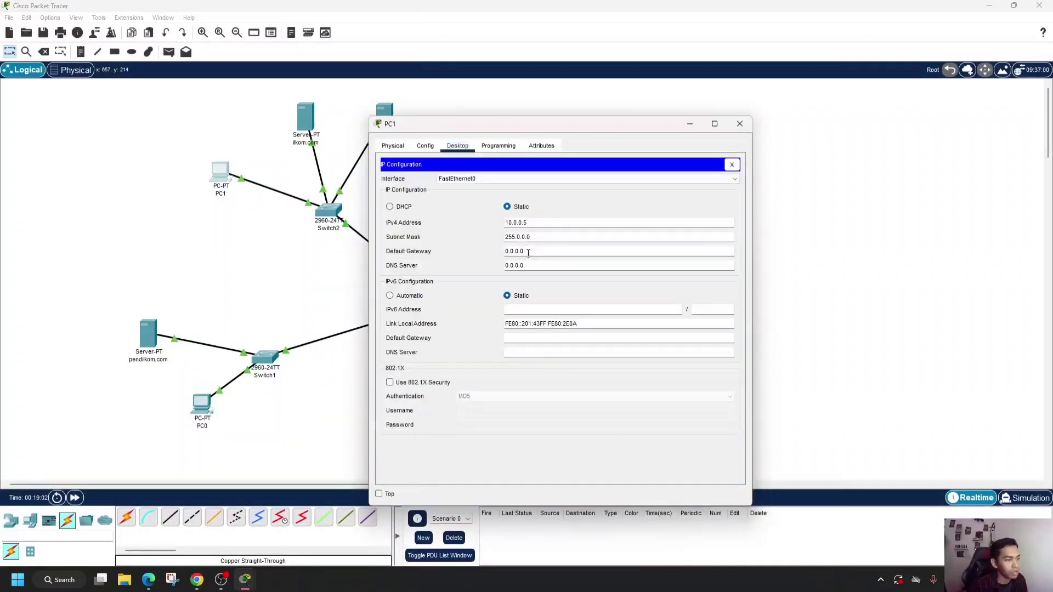
left_click_drag(529, 253, 500, 258)
type("10")
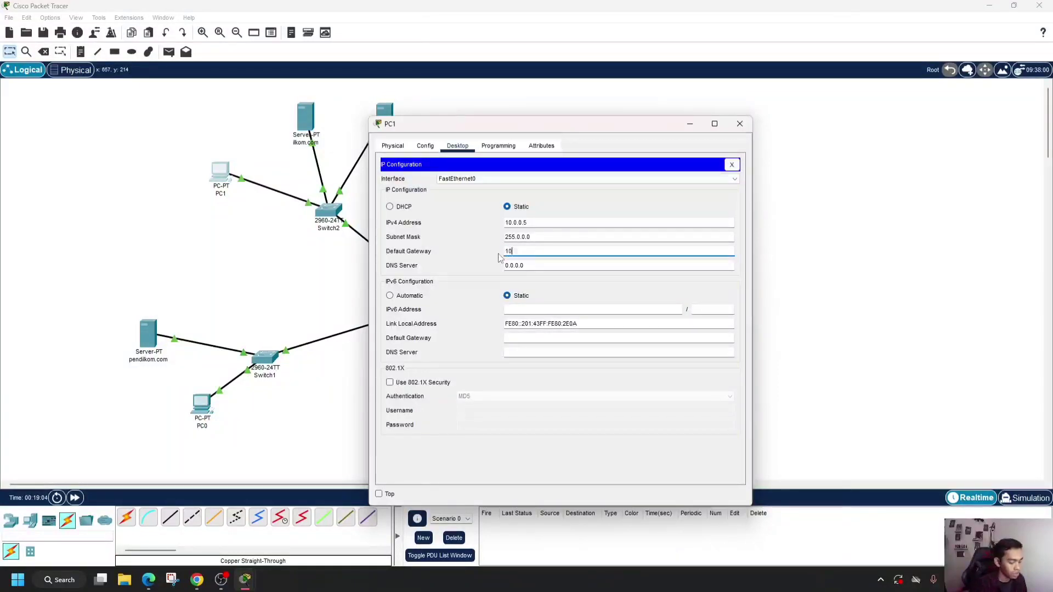
type(".0.0")
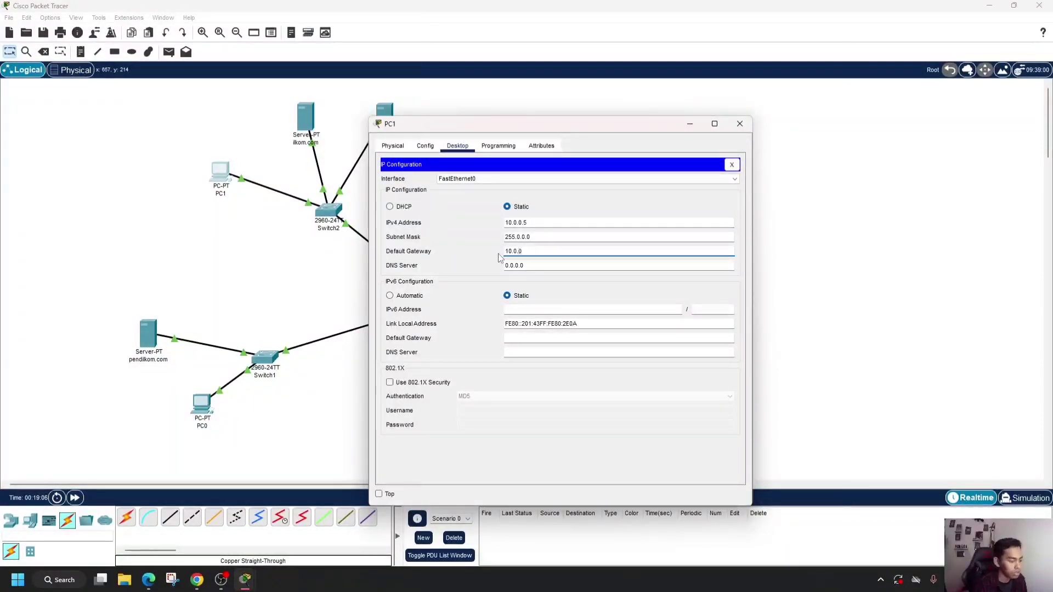
type(".2")
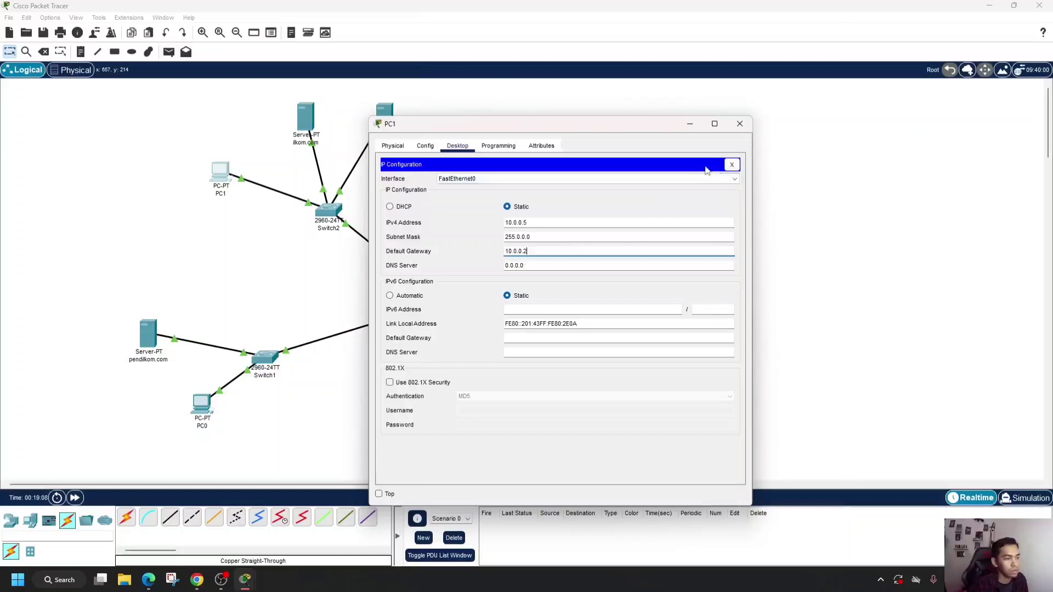
left_click(740, 124)
- Ping PC1 at 10.0.0.5 twice from PC0's command prompt
left_click(200, 406)
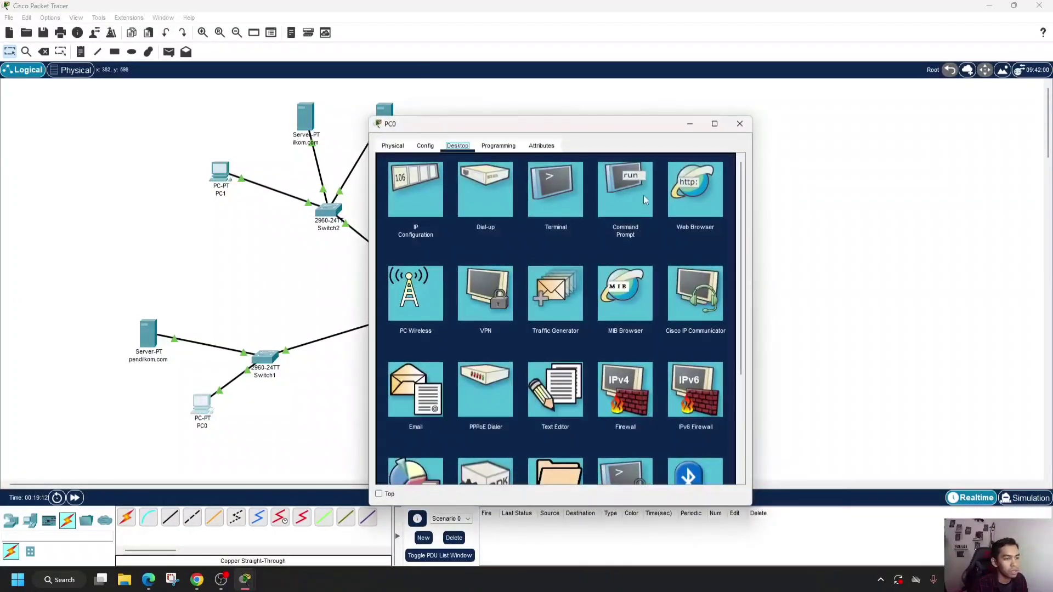
left_click(624, 202)
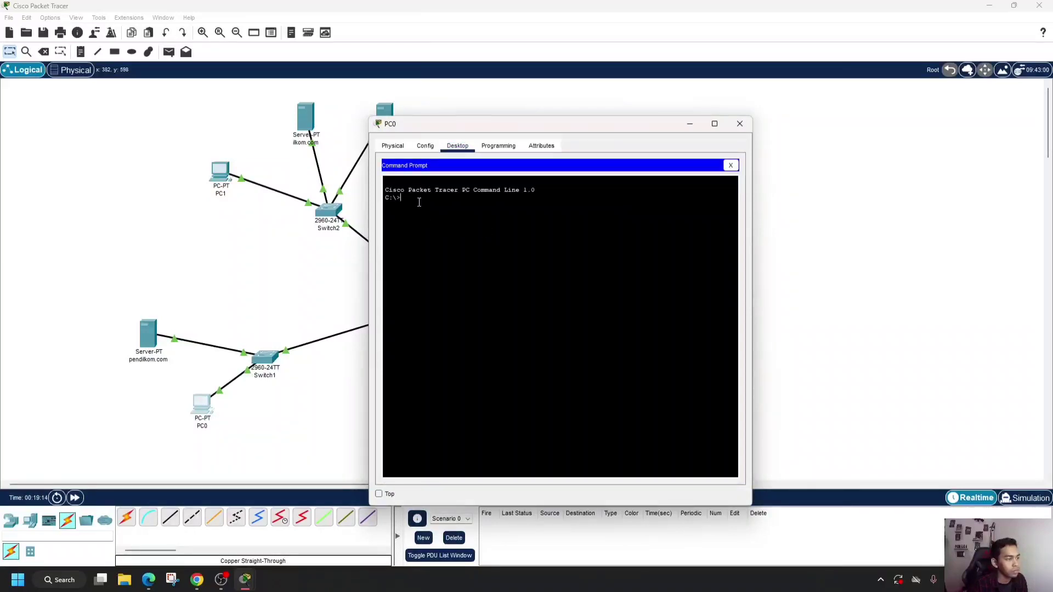
type("ping 10.0.0.5")
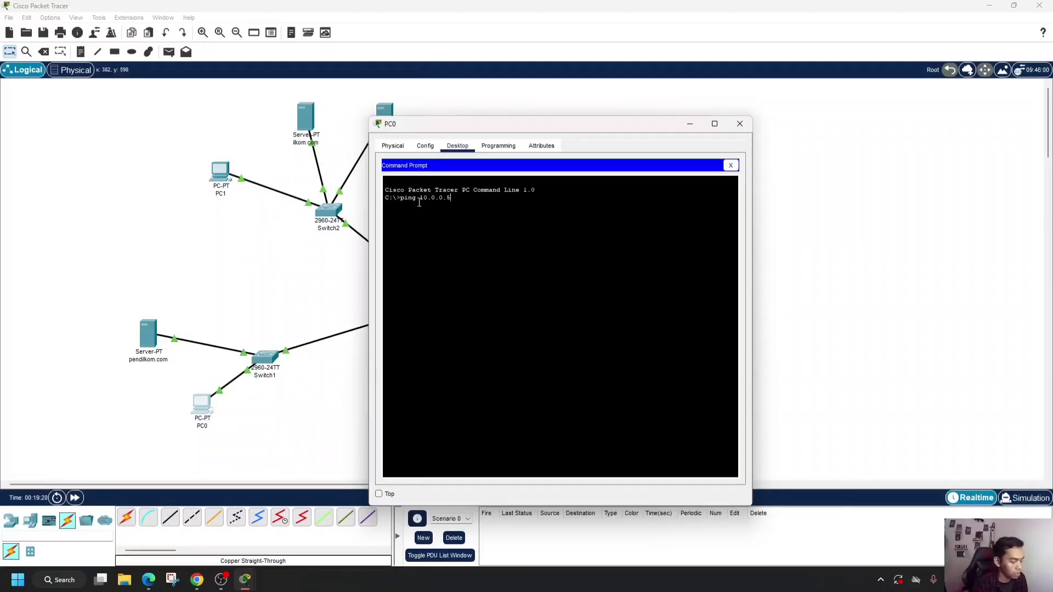
key("Return")
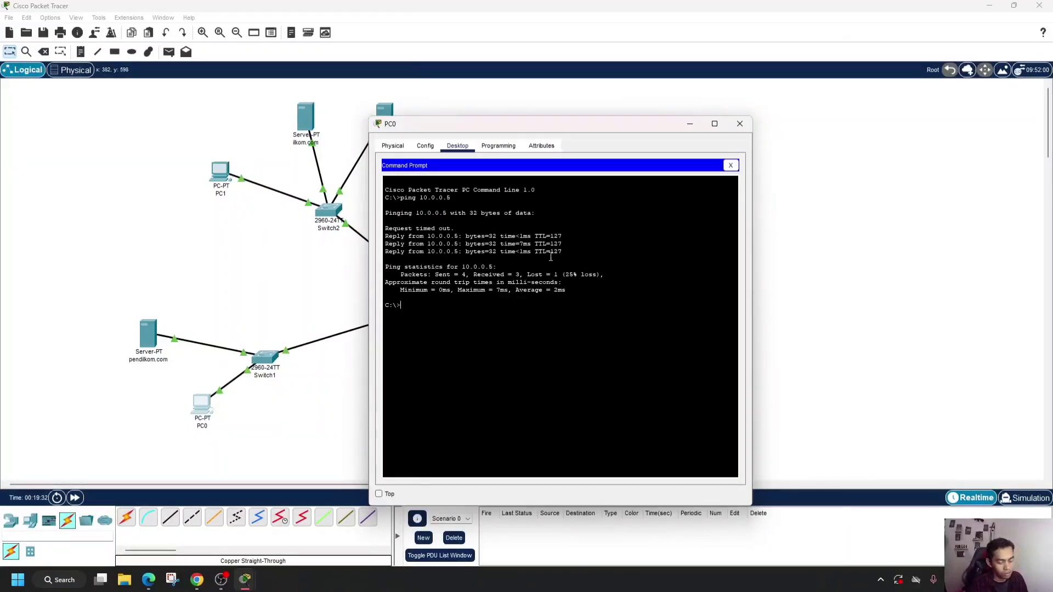
key("Up")
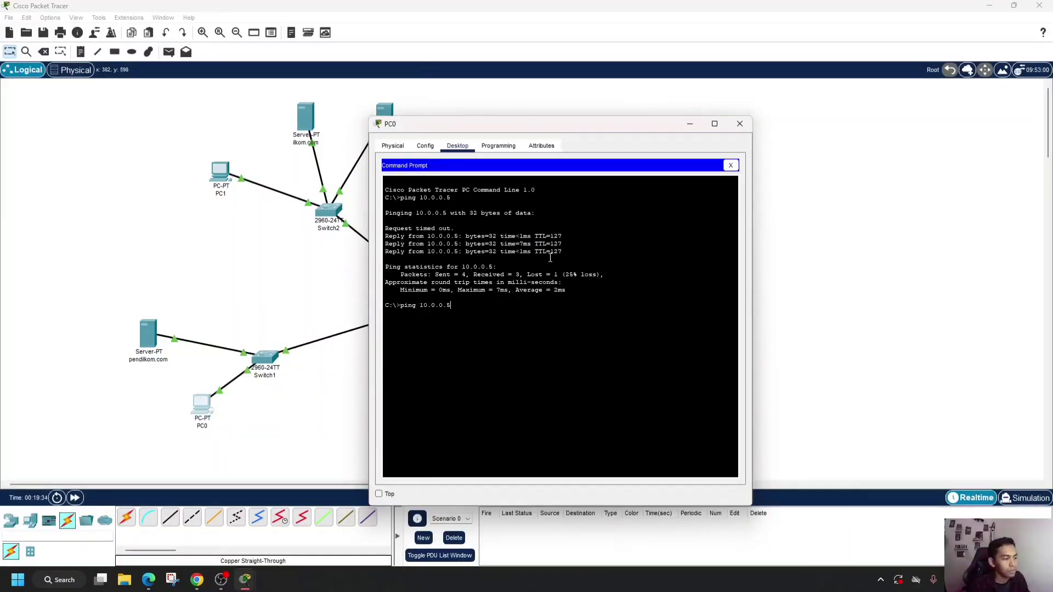
key("Return")
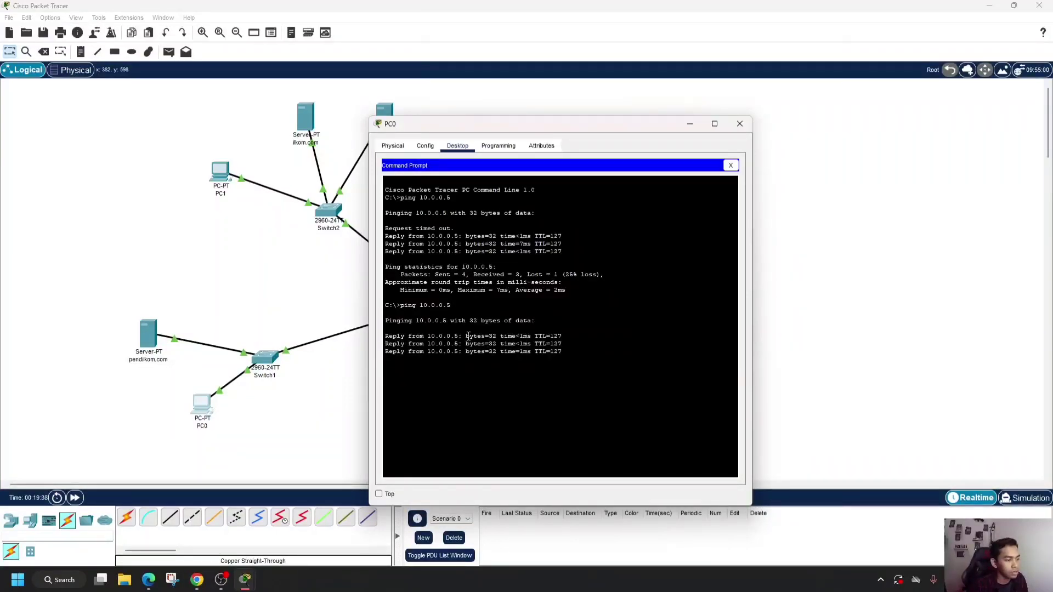
- Check the ping instructions on the assignment page in Chrome, return to Packet Tracer and close PC0's window
left_click(197, 580)
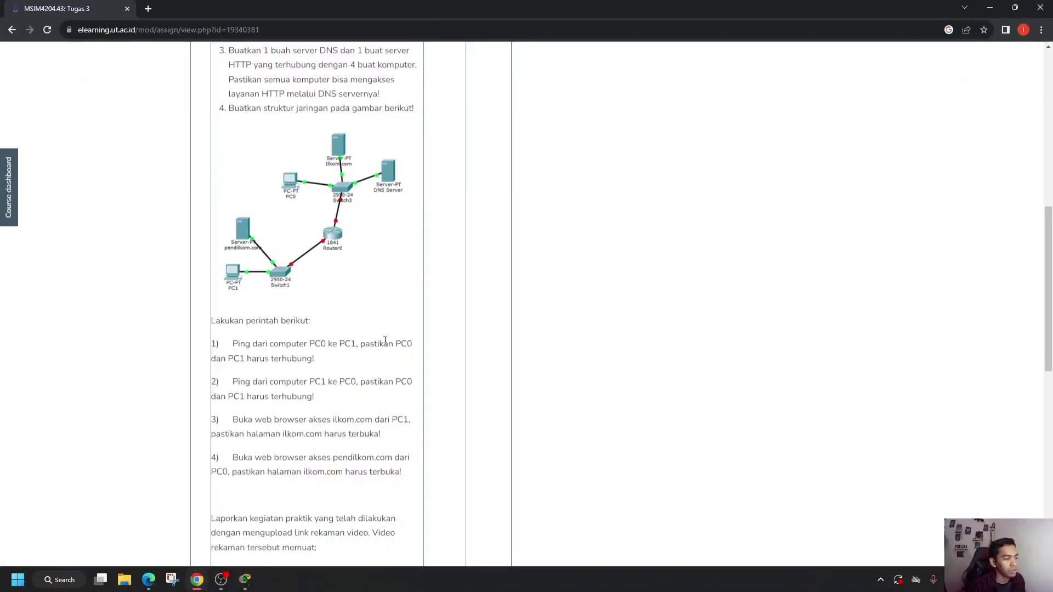
left_click(245, 580)
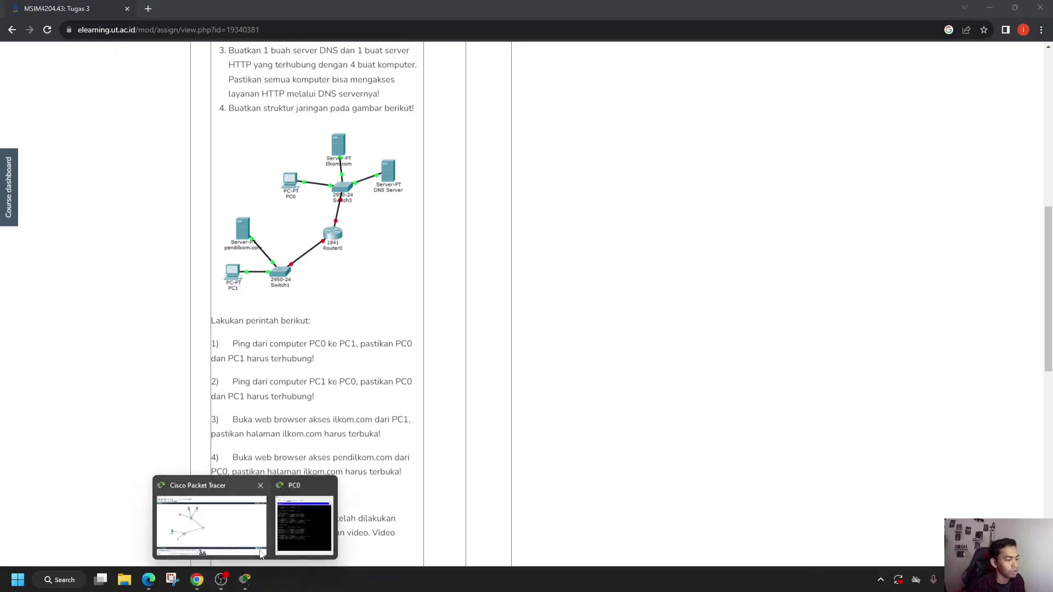
left_click(217, 524)
mouse_move(245, 579)
left_click(313, 520)
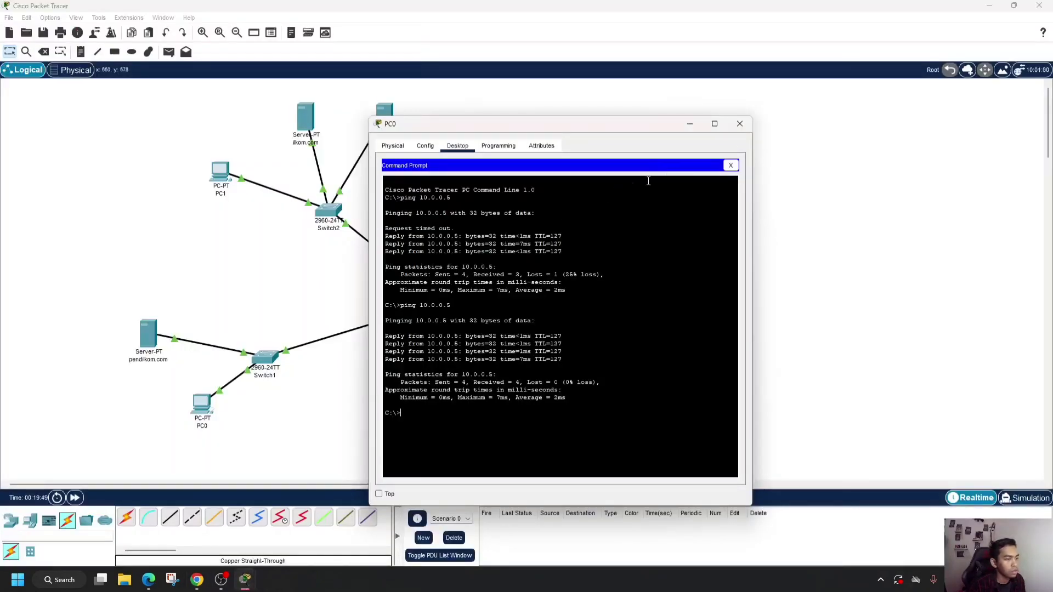
left_click(741, 123)
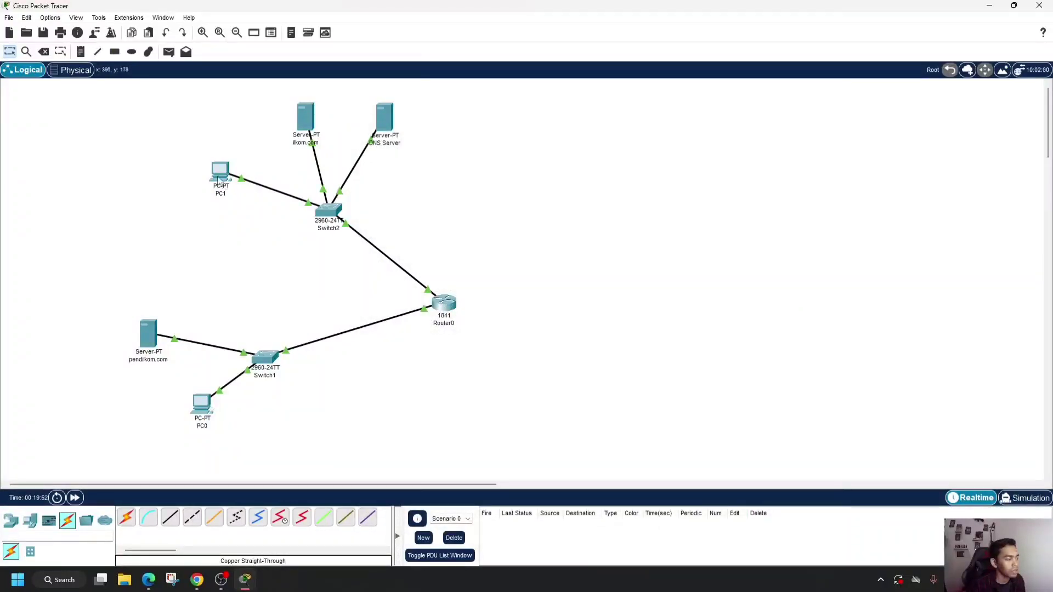
- Ping PC0 at 192.168.1.5 from PC1's command prompt
left_click(219, 173)
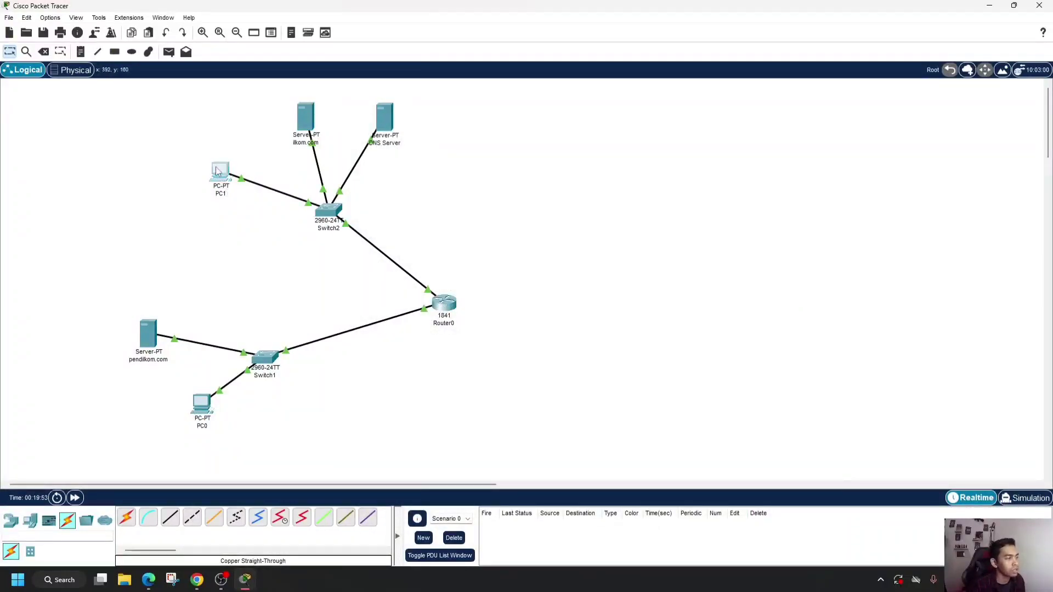
left_click(625, 186)
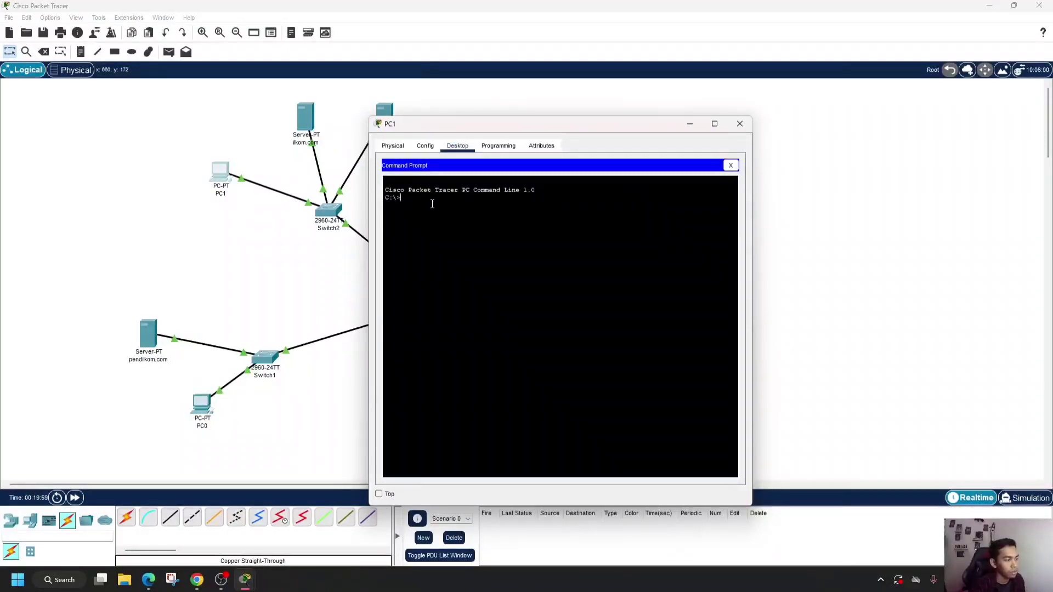
type("pi")
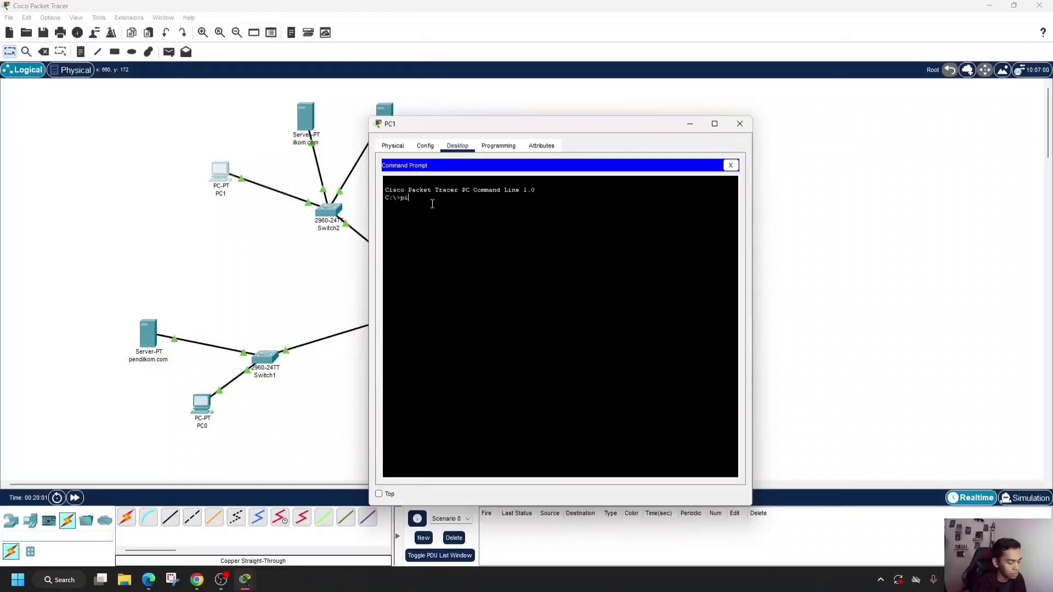
type("ng 192.168.1.")
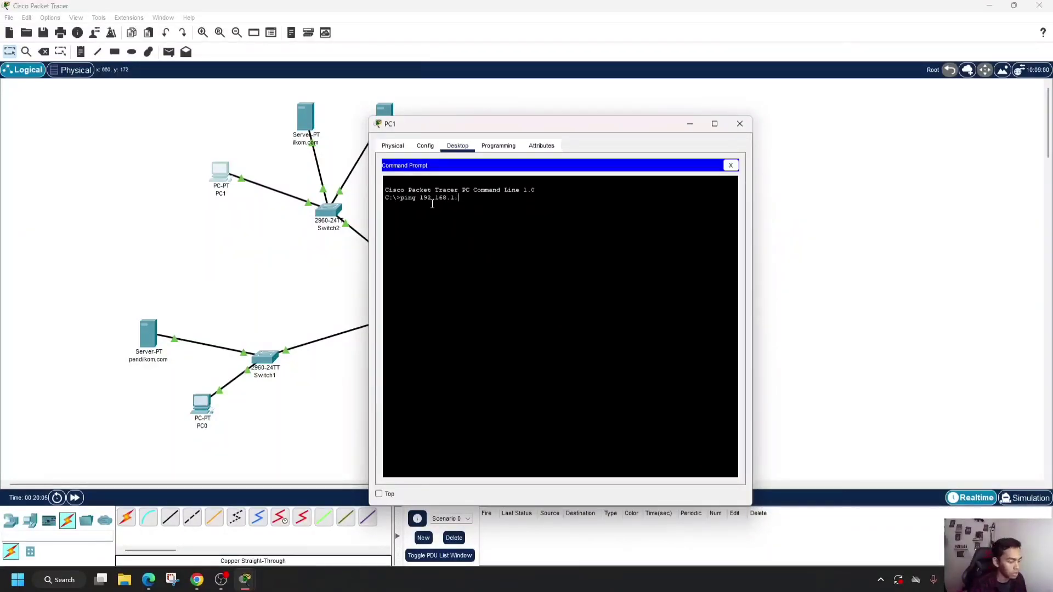
type("5")
key("Return")
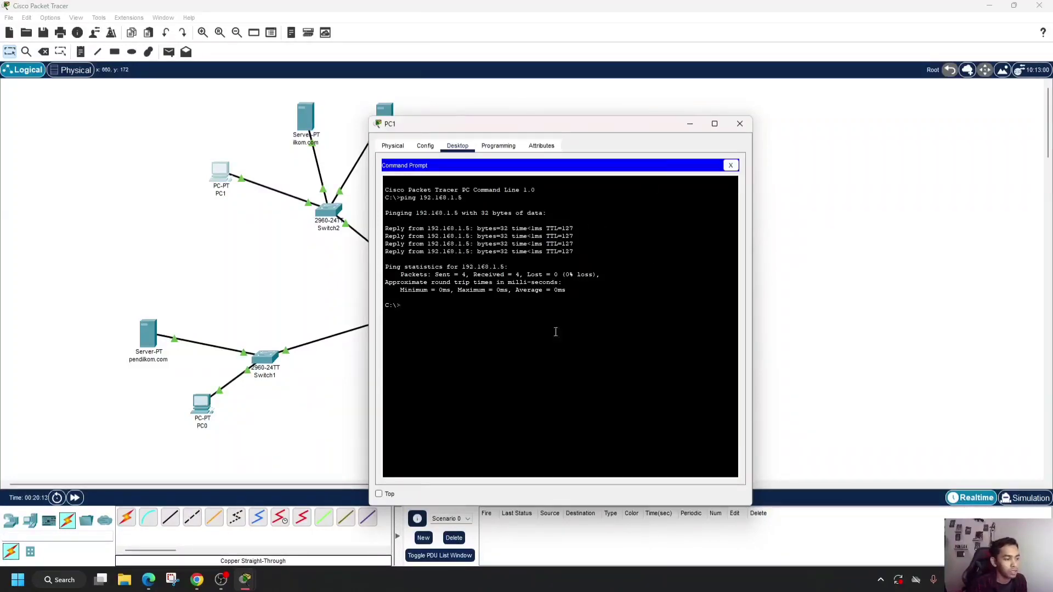
- Switch to the assignment page in Chrome to read the web browser access tasks for ilkom.com and pendilkom.com
left_click(197, 580)
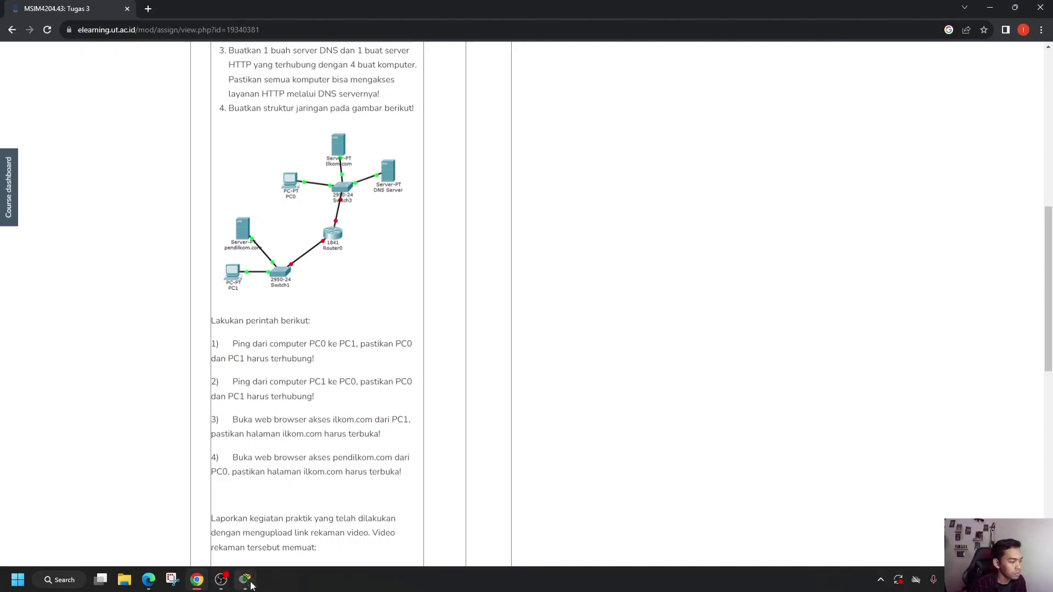
mouse_move(247, 586)
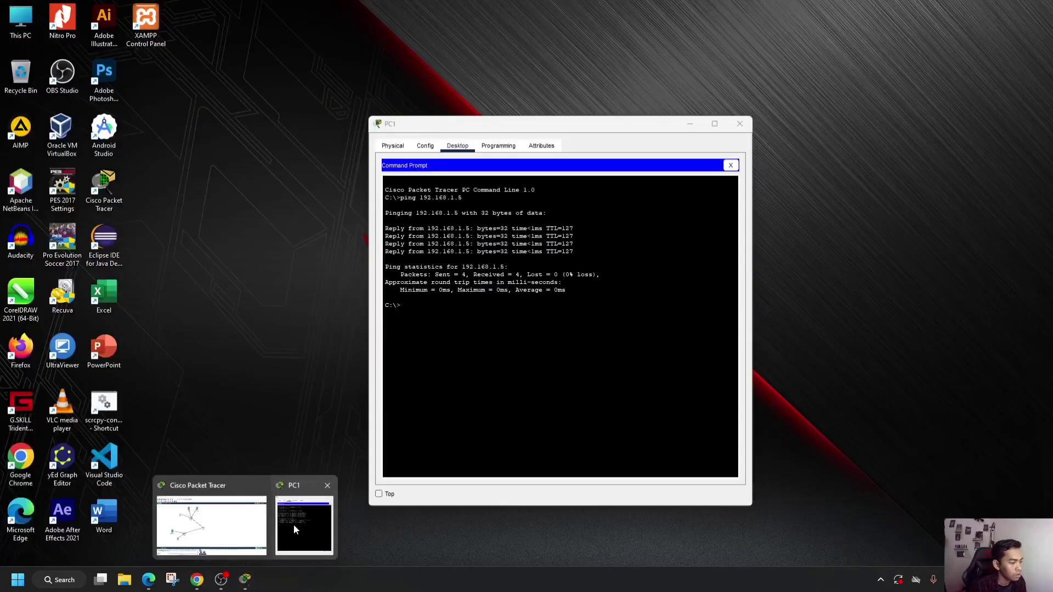
- Return from the assignment page to Packet Tracer's network workspace and close PC1's window
left_click(299, 525)
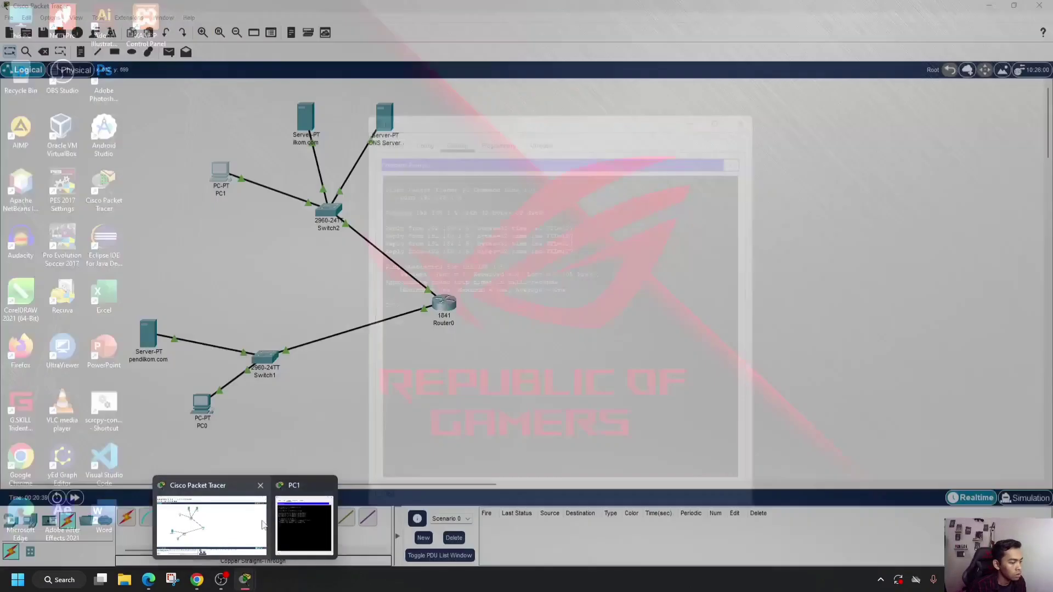
left_click(263, 525)
left_click(305, 525)
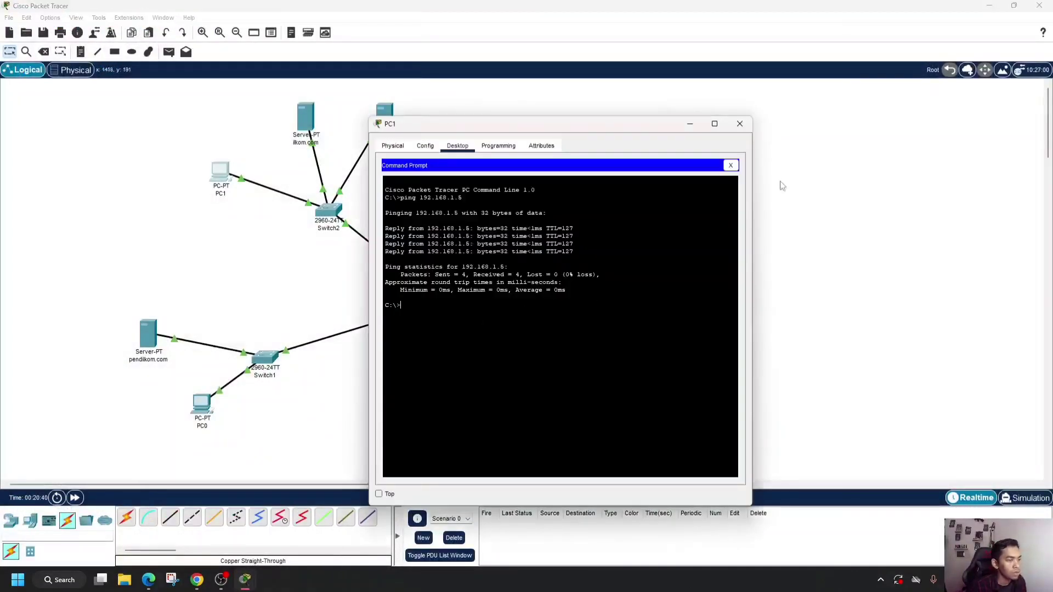
left_click(740, 124)
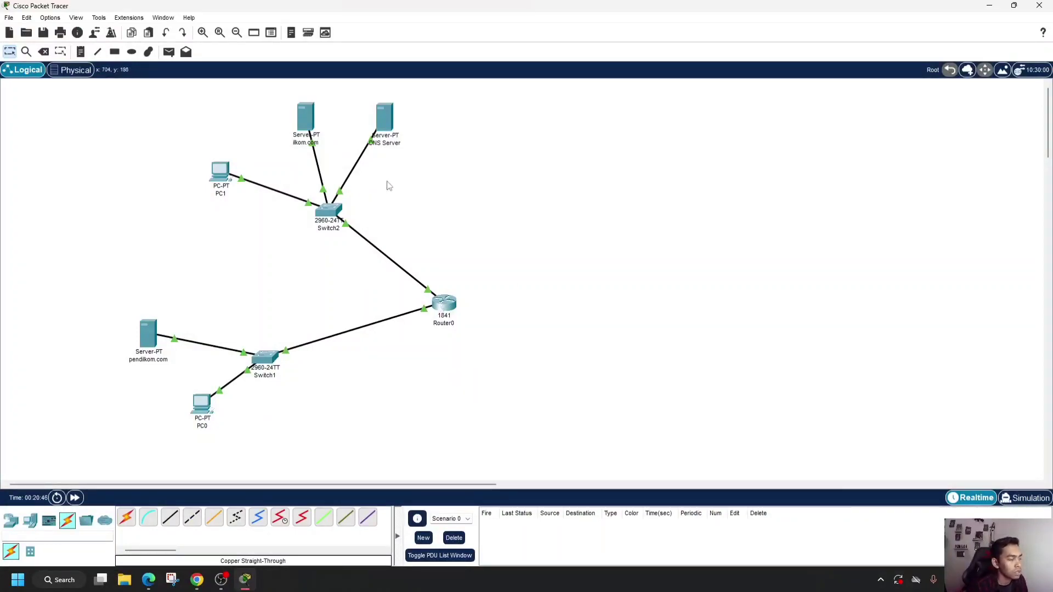
- Replace the welcome sentence in index.html on the ilkom.com server with "Sukses Terhubung ilkom.com" and save, overwriting the existing file
left_click(305, 122)
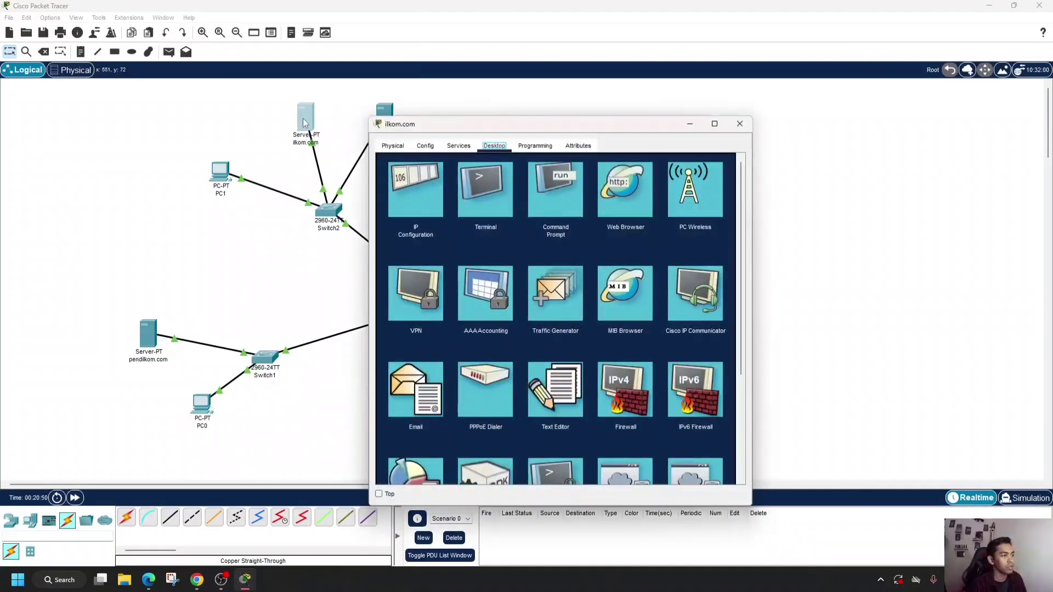
left_click(459, 147)
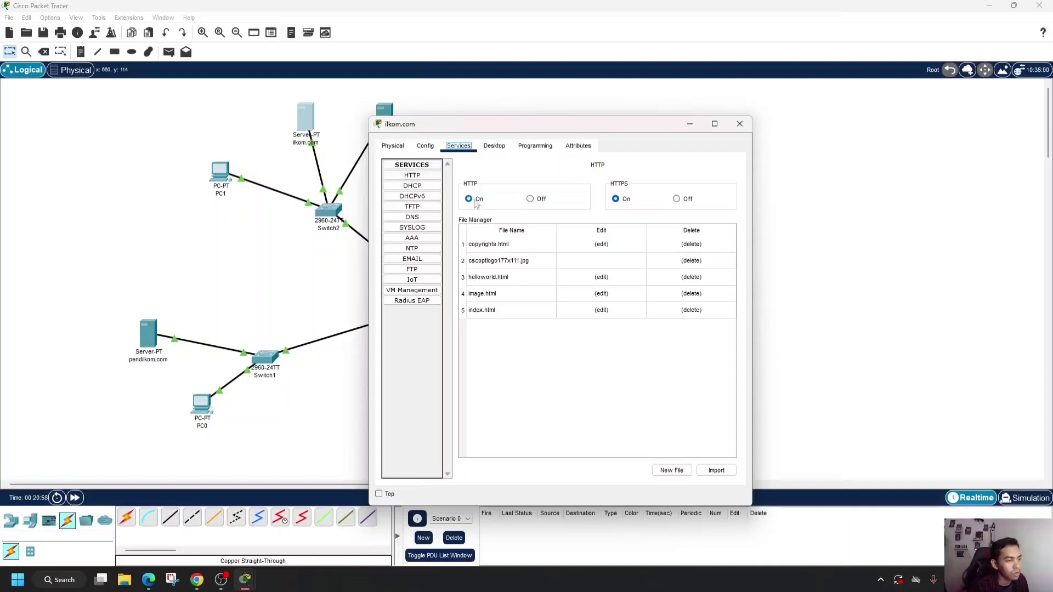
left_click(604, 310)
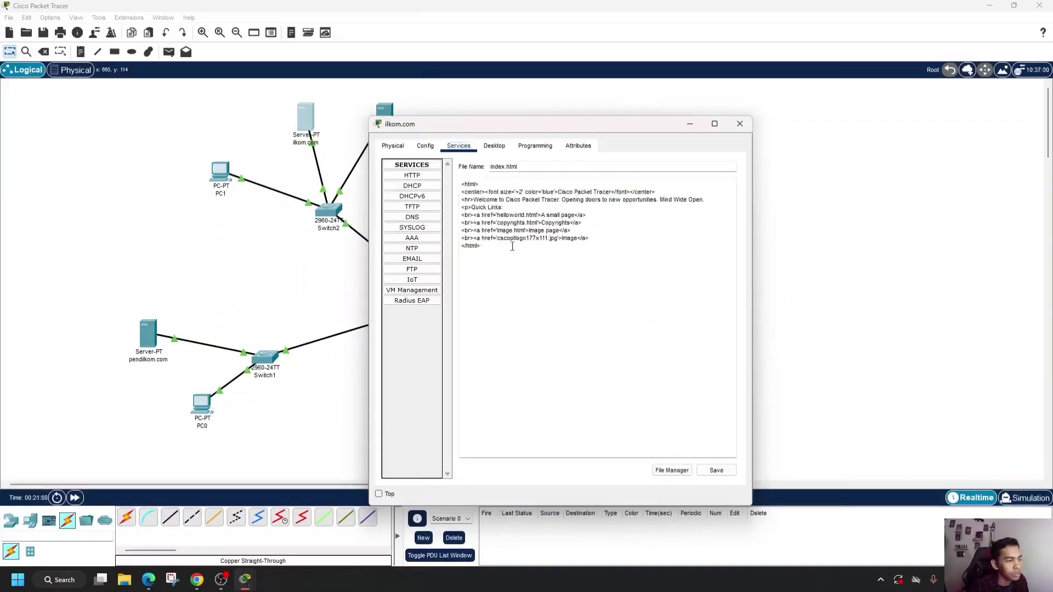
left_click_drag(474, 201, 719, 200)
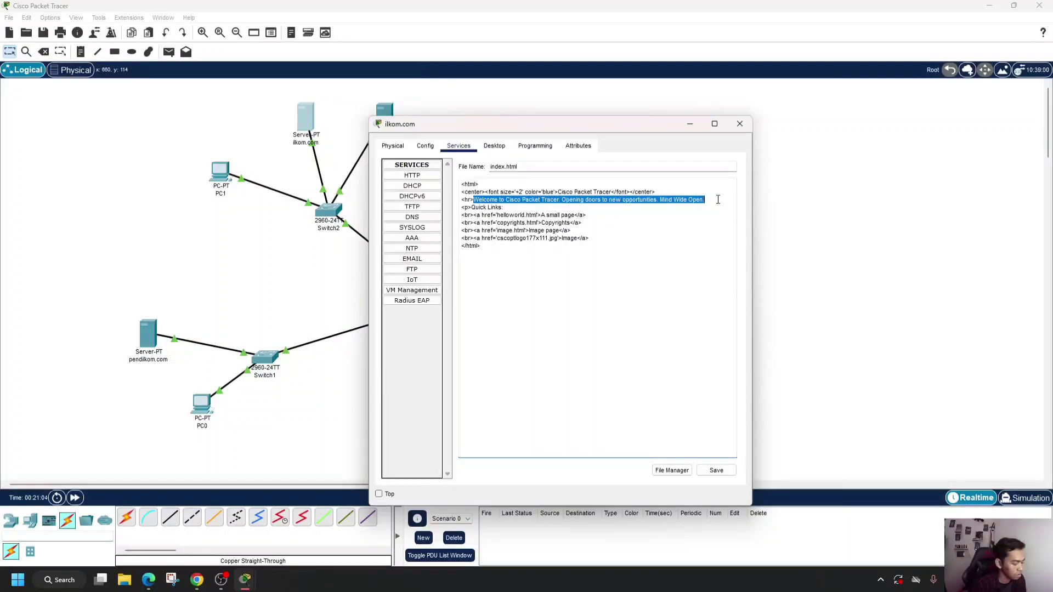
type("Sukses Terhubung")
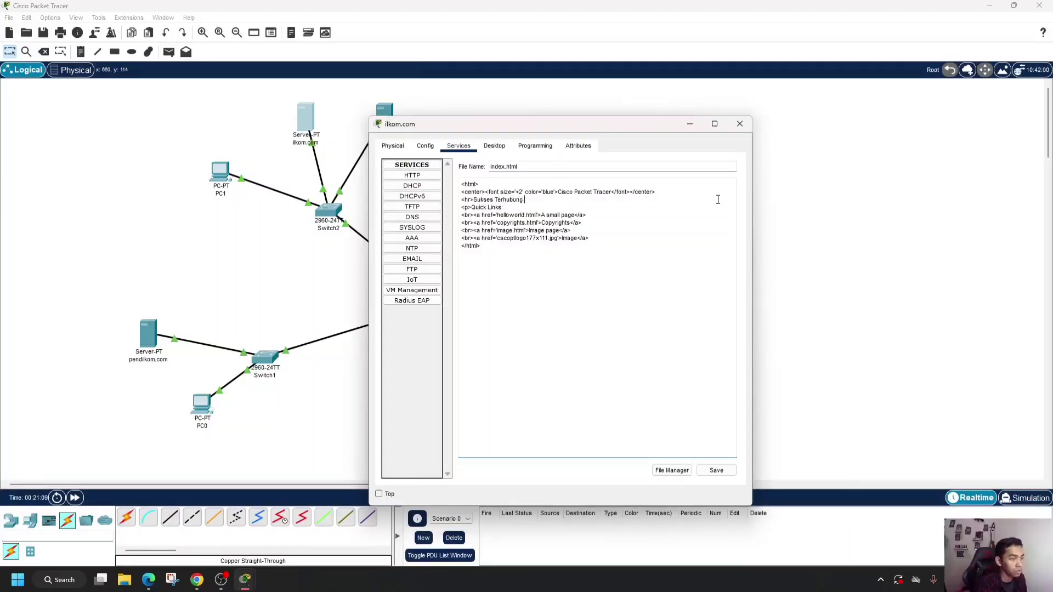
type("ilkom.com")
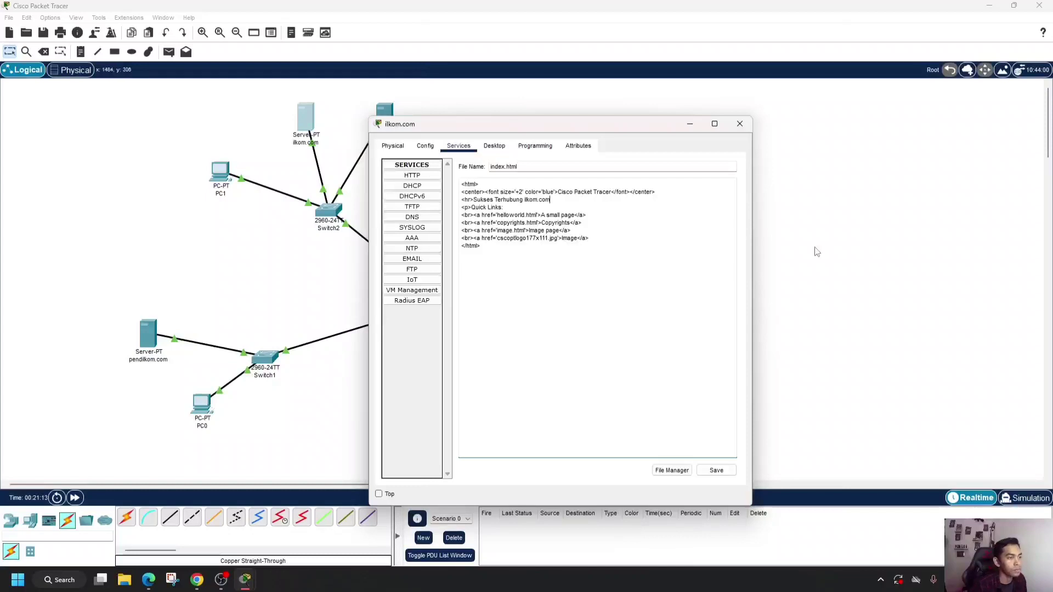
left_click(720, 470)
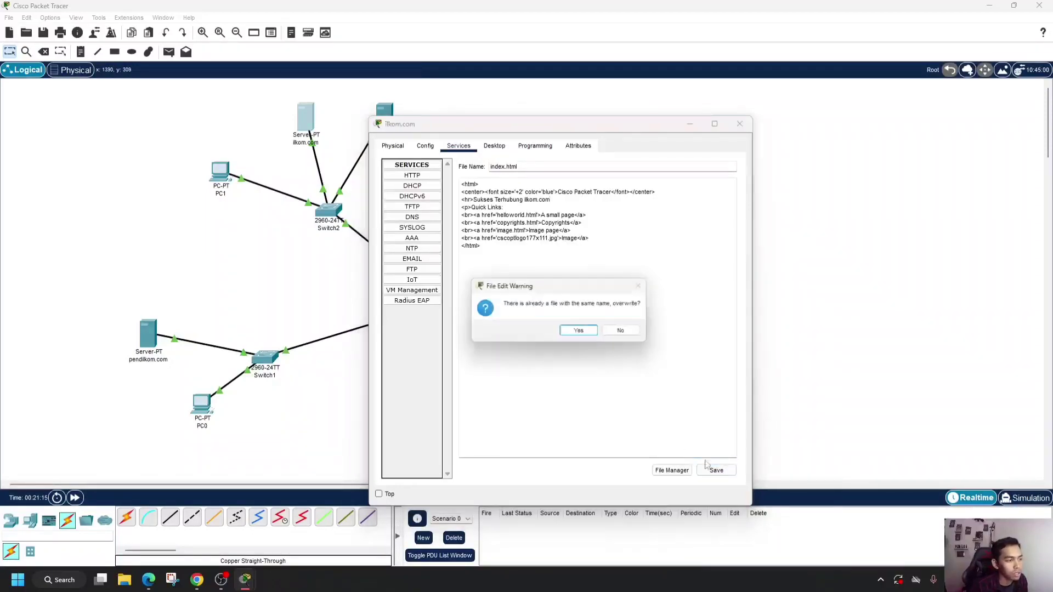
left_click(580, 331)
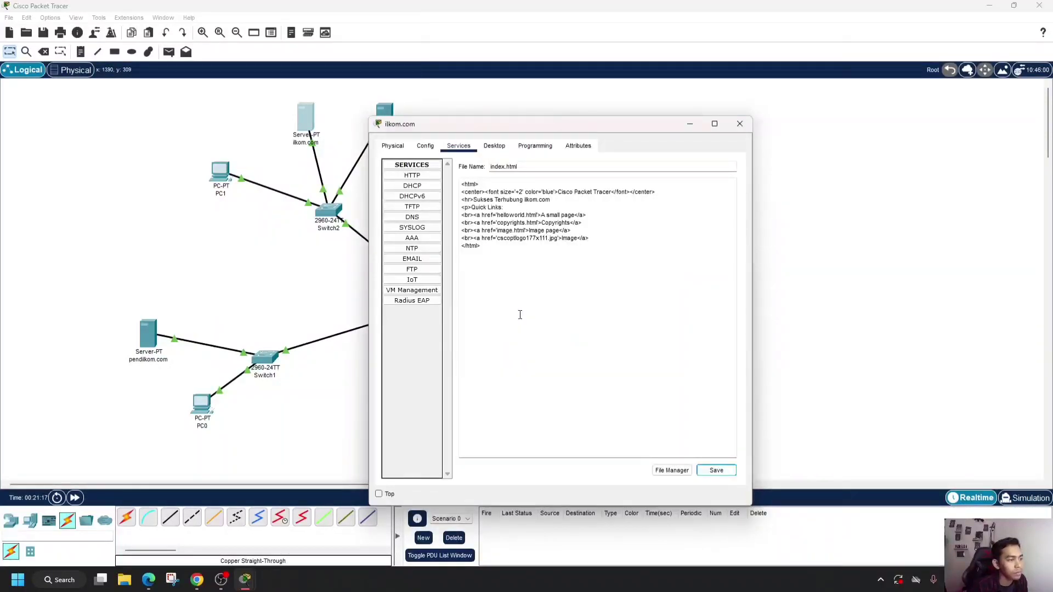
- Reopen index.html in the ilkom.com server's HTTP service, save it again over the existing file and close the server's window
left_click(419, 180)
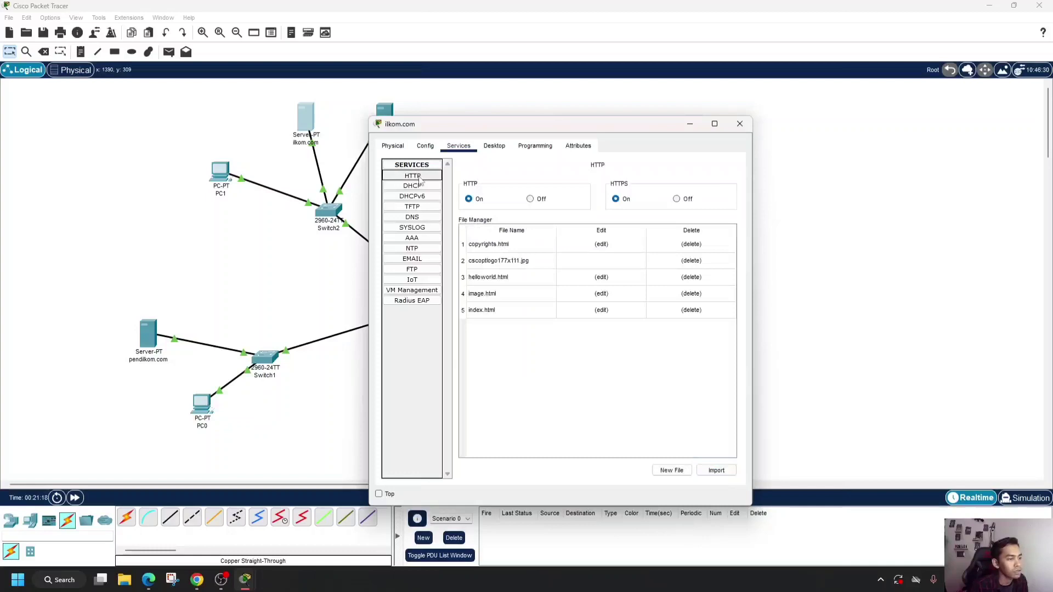
left_click(602, 312)
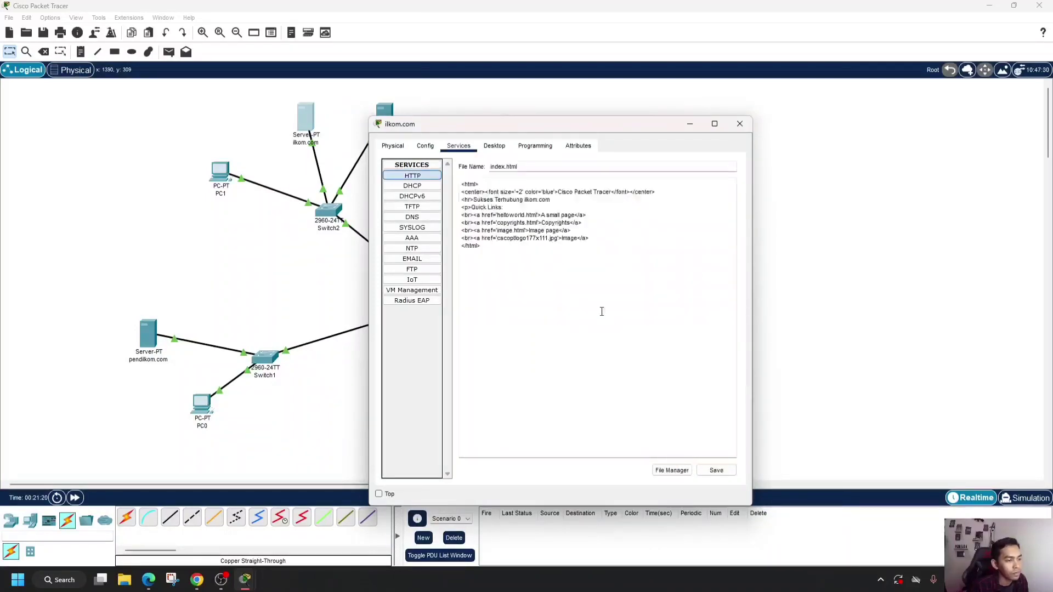
left_click(716, 470)
left_click(583, 332)
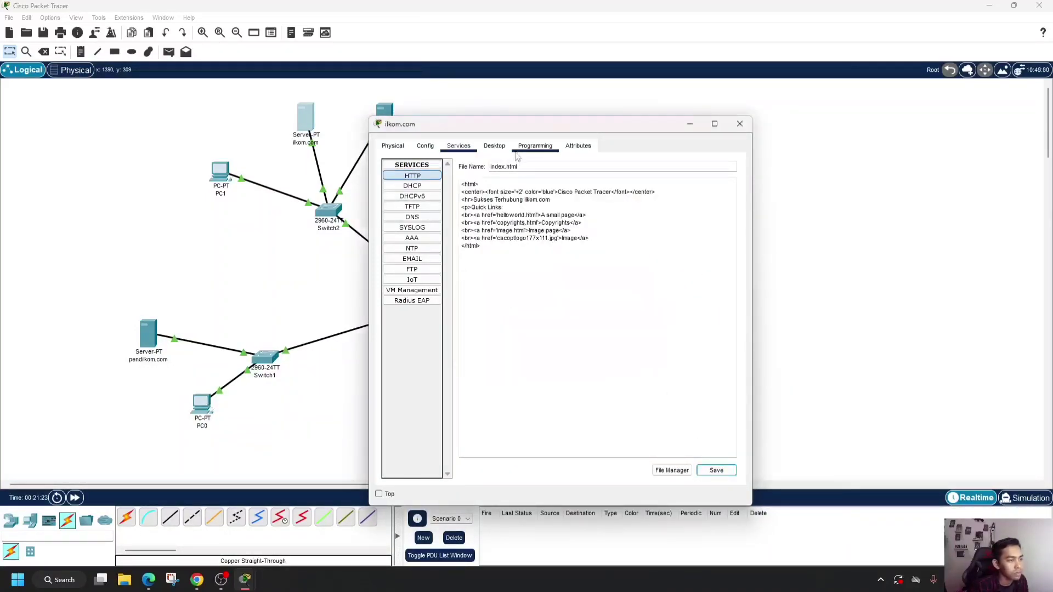
left_click(492, 146)
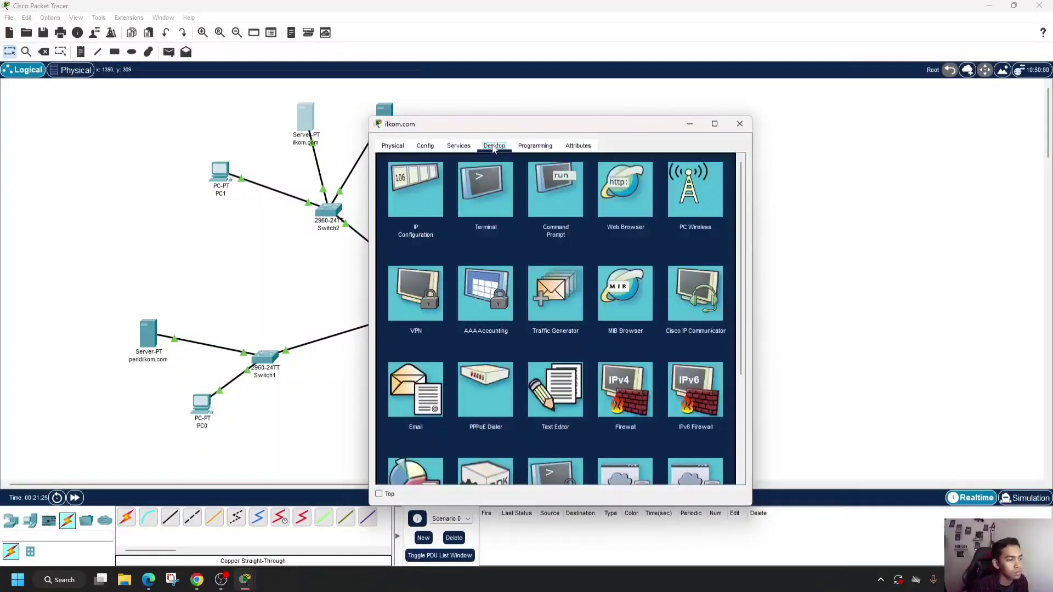
left_click(740, 123)
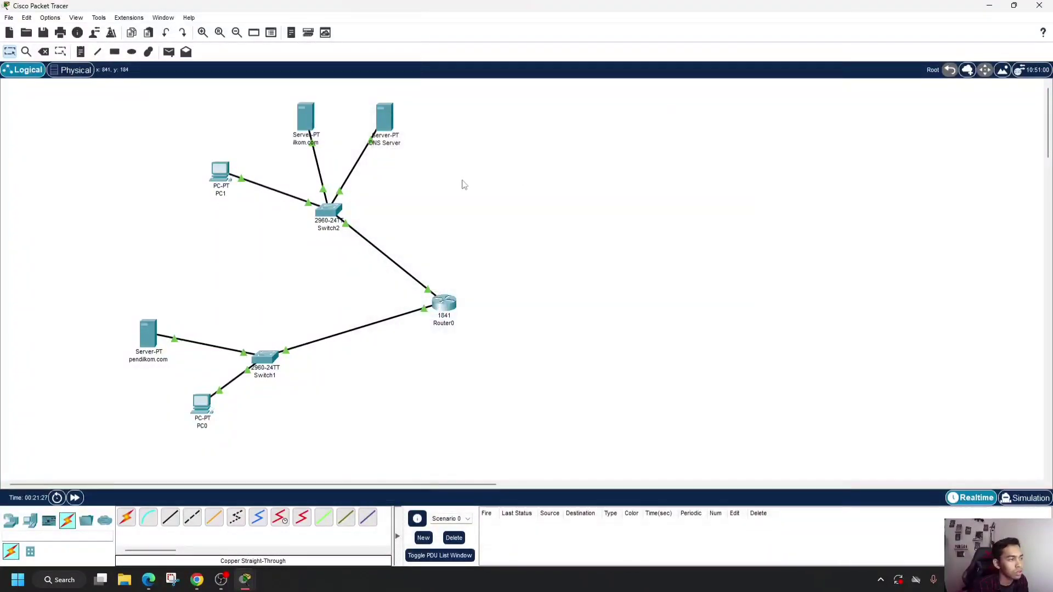
- Turn on the DNS service on the DNS Server and add an A record for ilkom.com with address 10.0.0.3
left_click(386, 122)
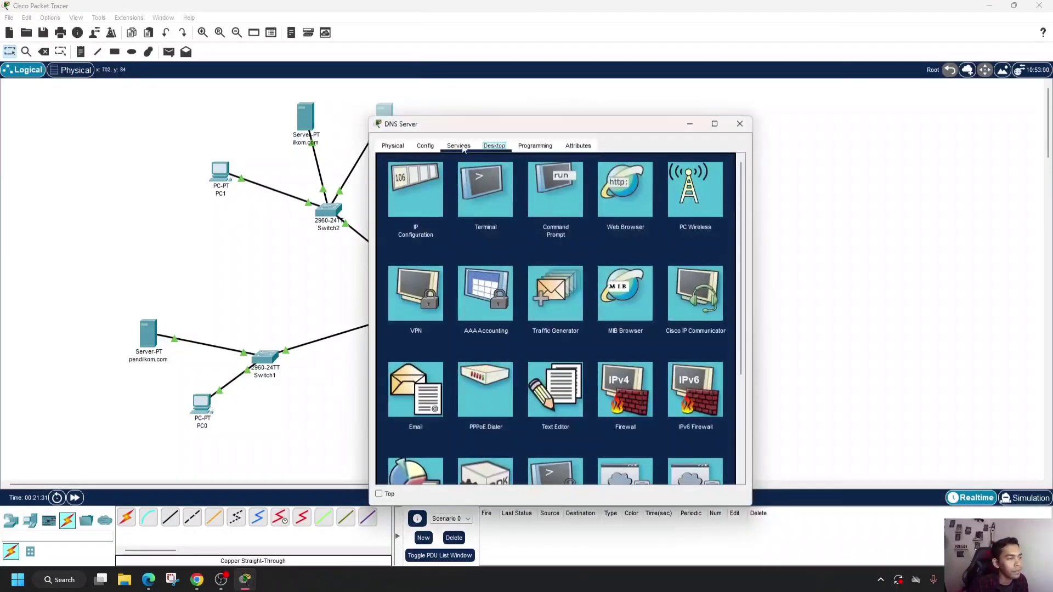
left_click(460, 146)
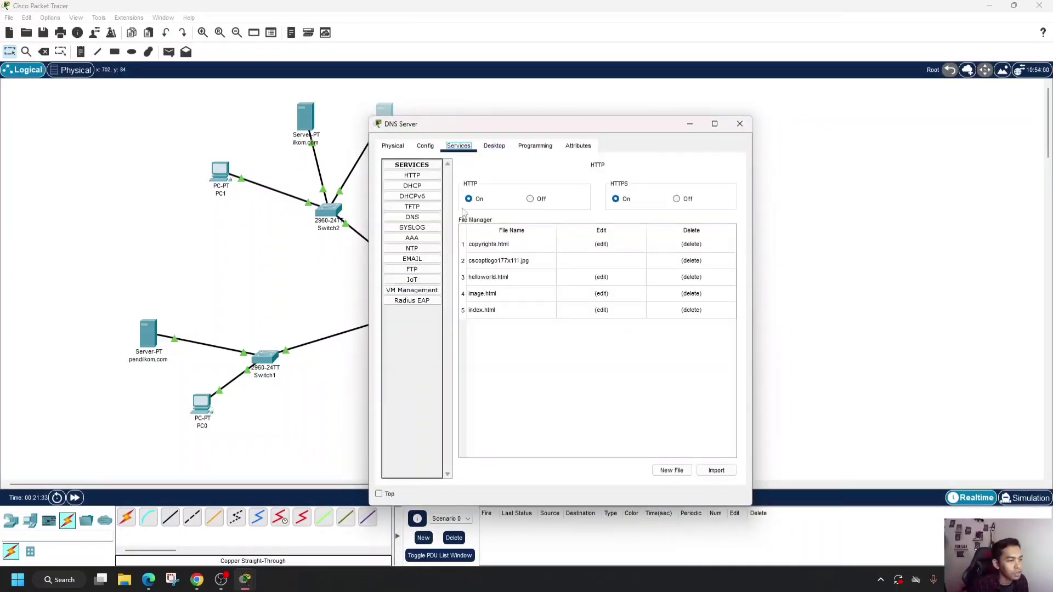
left_click(413, 218)
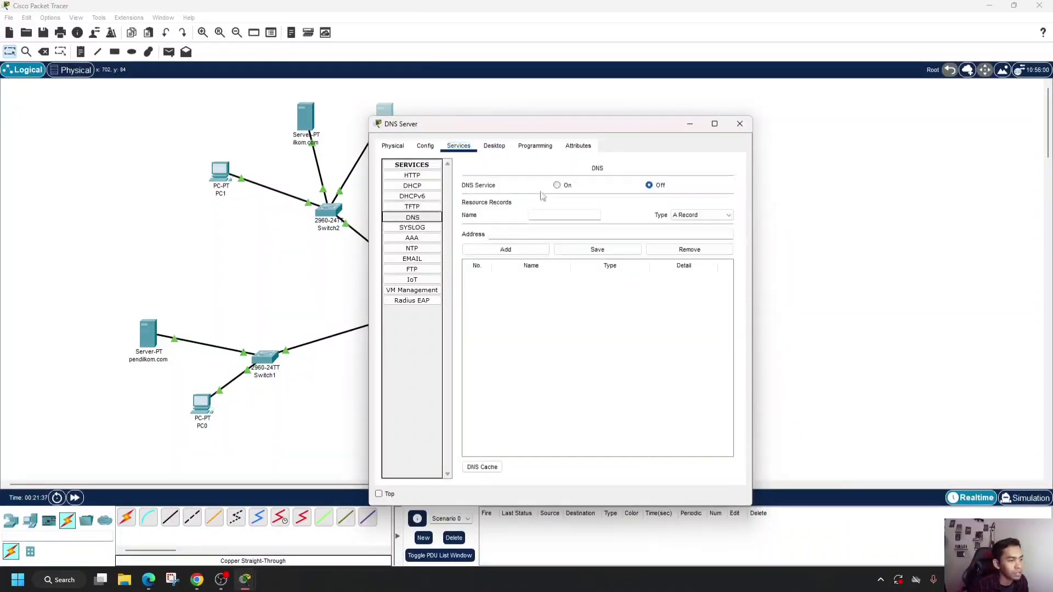
left_click(558, 186)
left_click(559, 215)
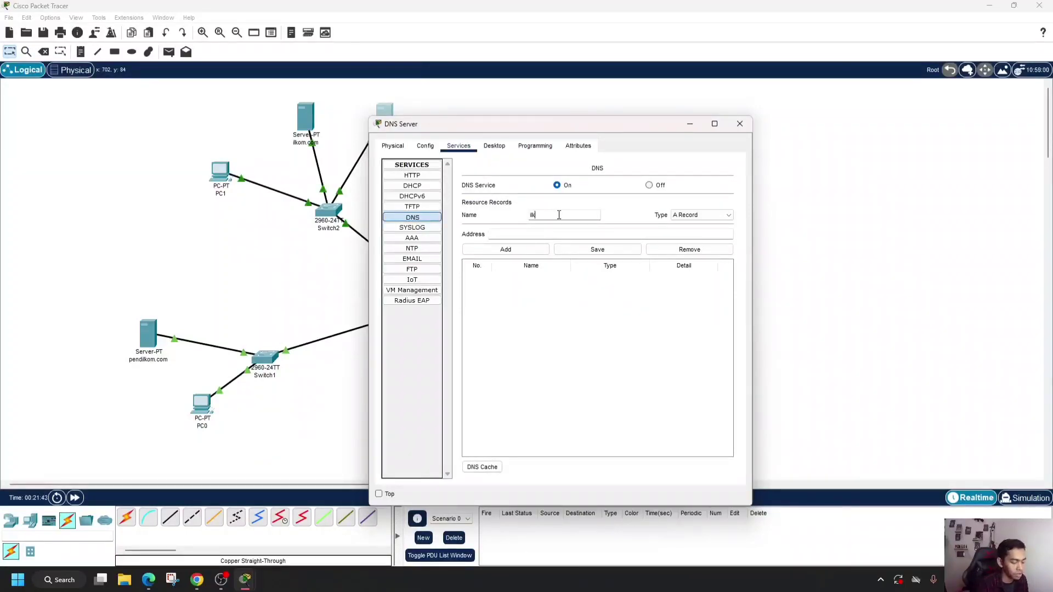
type("ilkom.com")
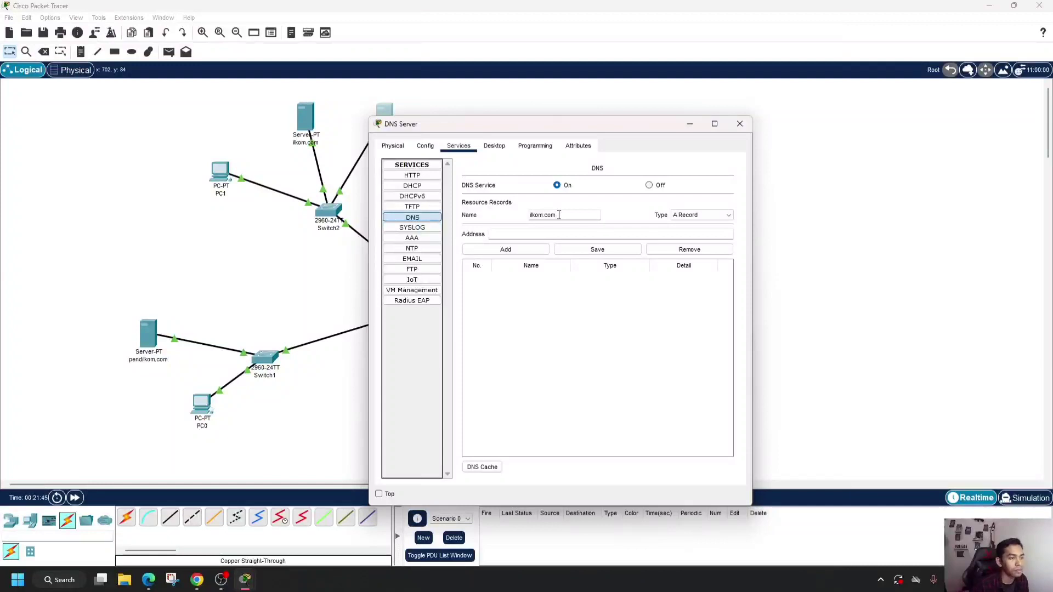
left_click(562, 234)
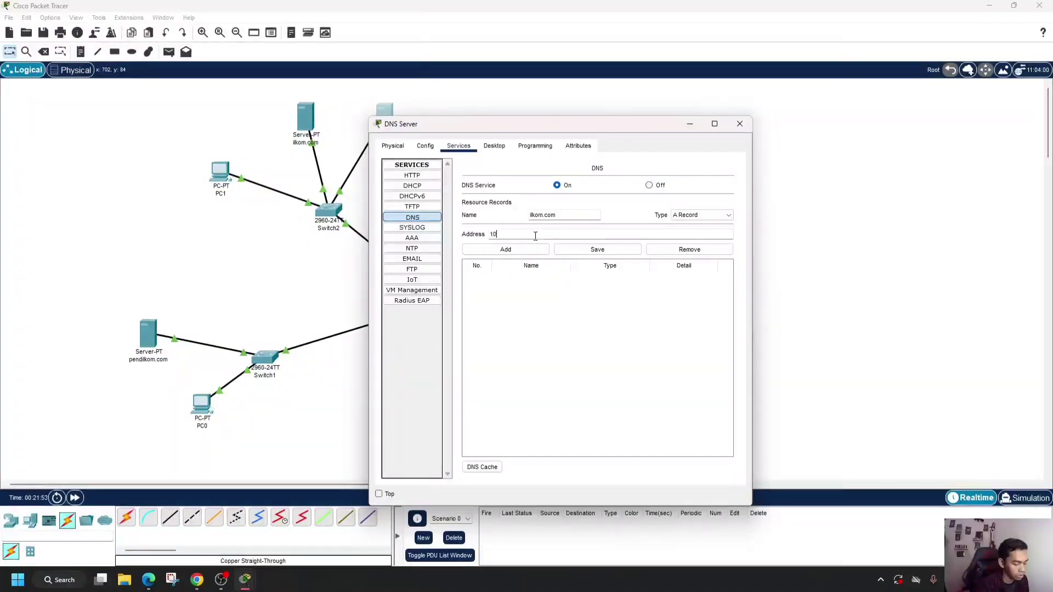
type("10.0.0.3")
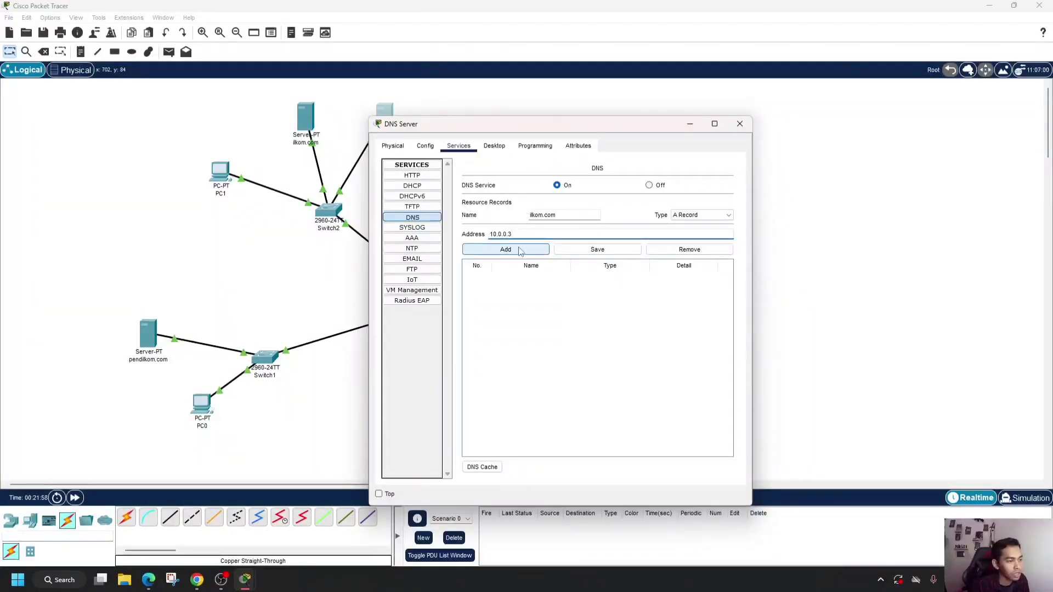
left_click(521, 251)
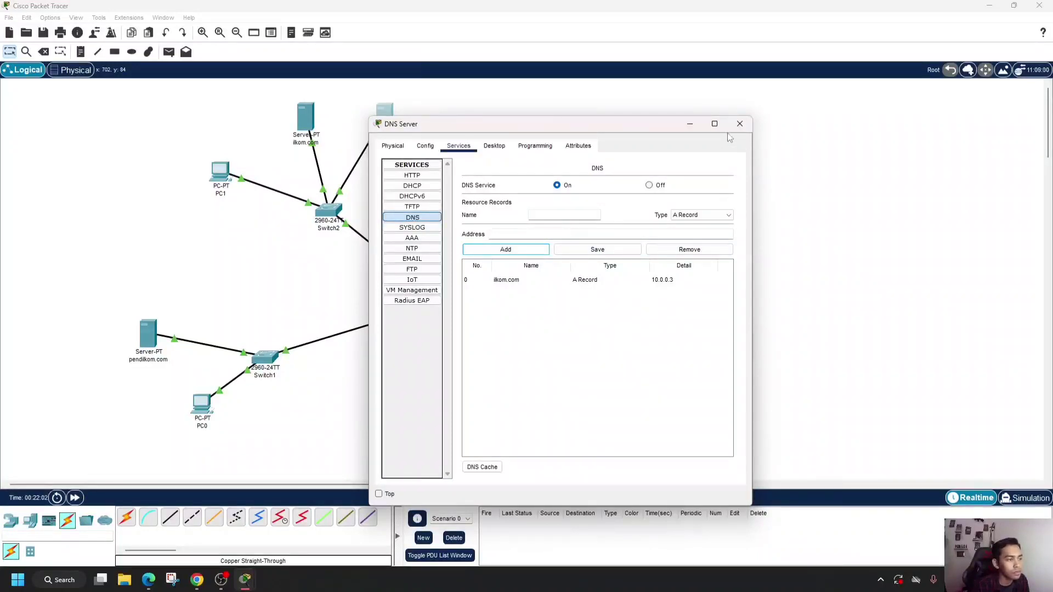
- Check the DNS Server's IP configuration and close its window
left_click(420, 181)
left_click(494, 146)
left_click(415, 190)
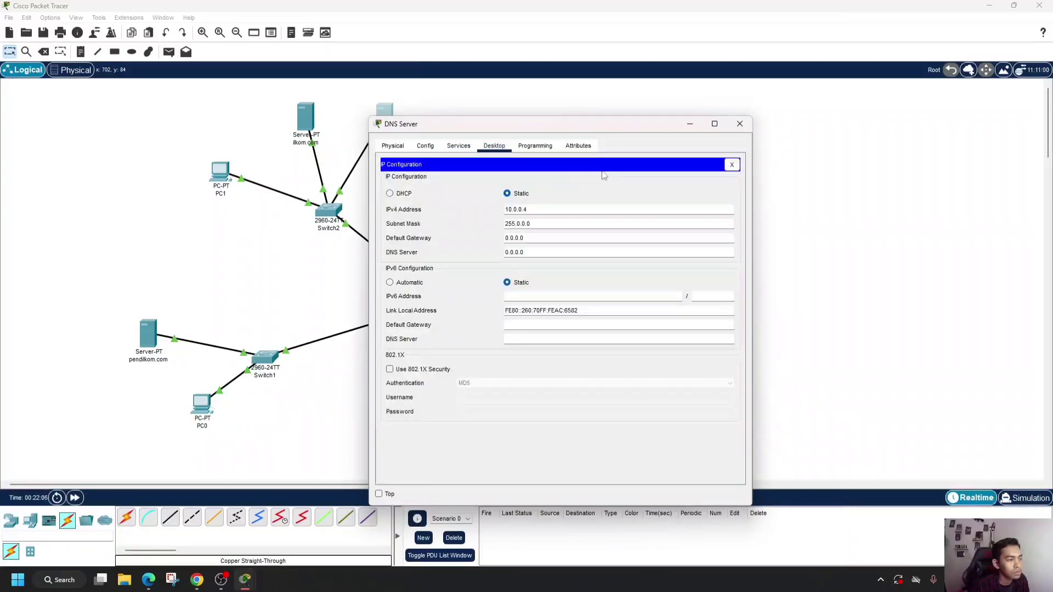
left_click(738, 124)
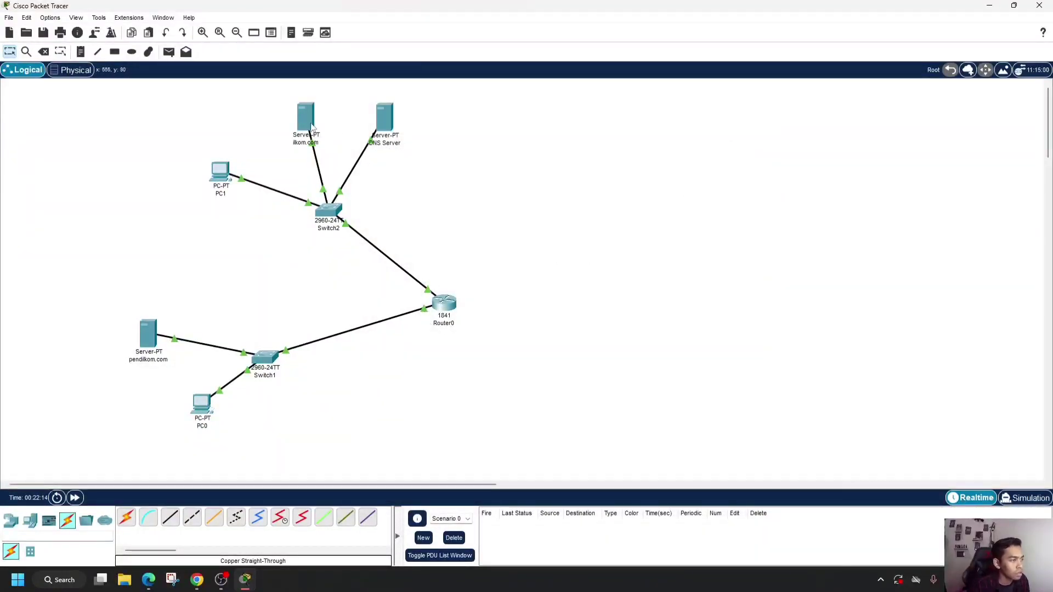
- Set the DNS Server's IPv4 default gateway to 10.0.0.2 and close its window
left_click(387, 127)
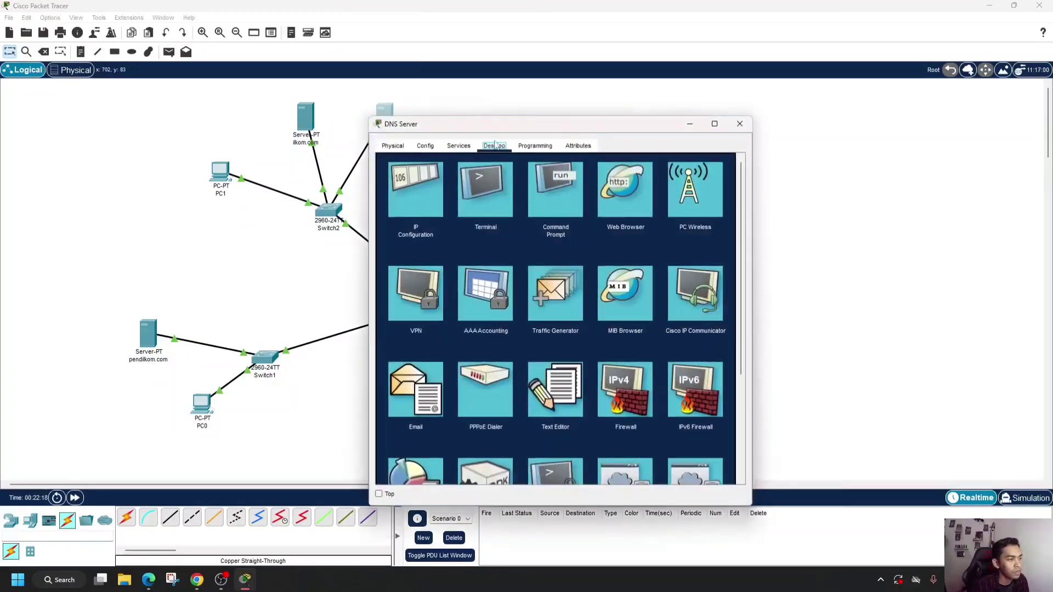
left_click(430, 201)
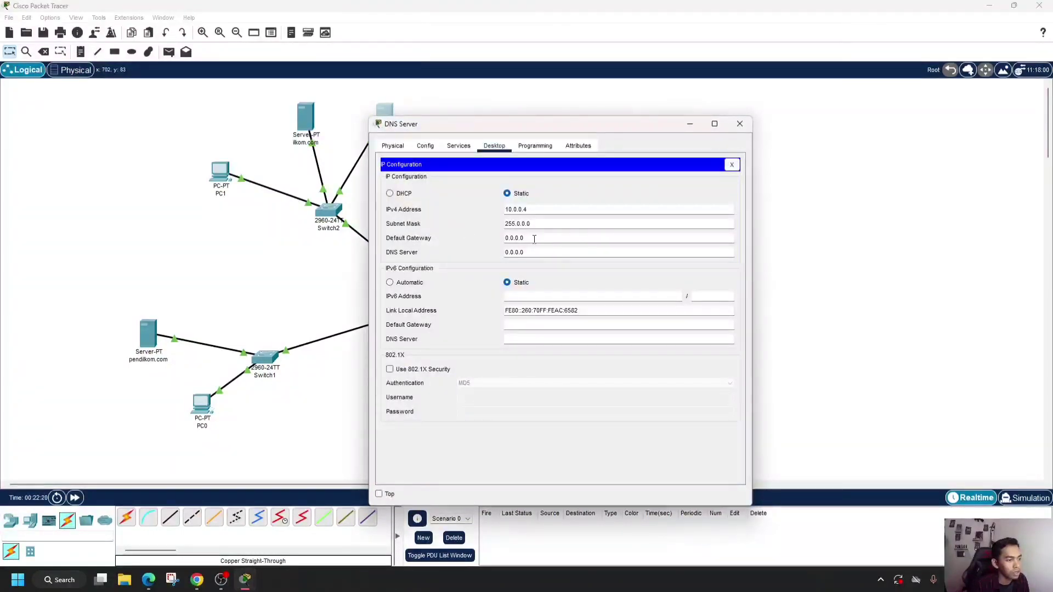
left_click_drag(531, 238, 507, 240)
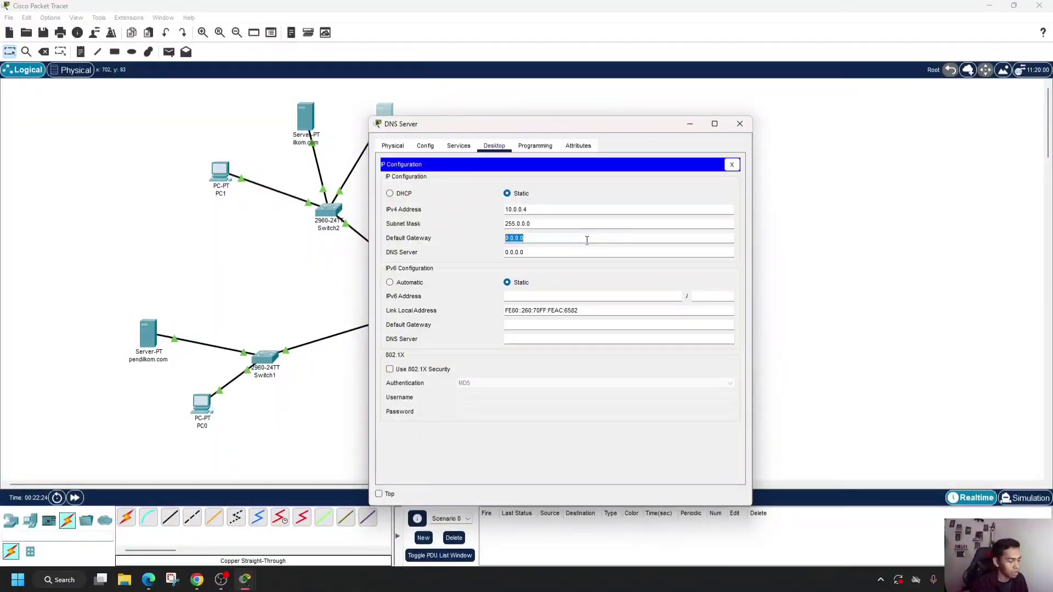
type("10")
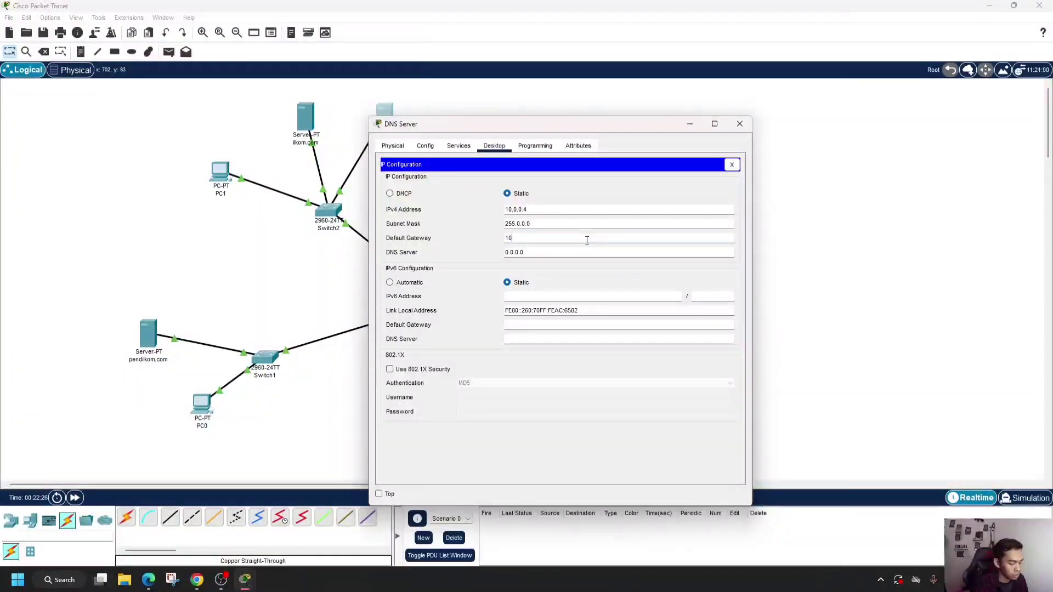
type(".0.0.2")
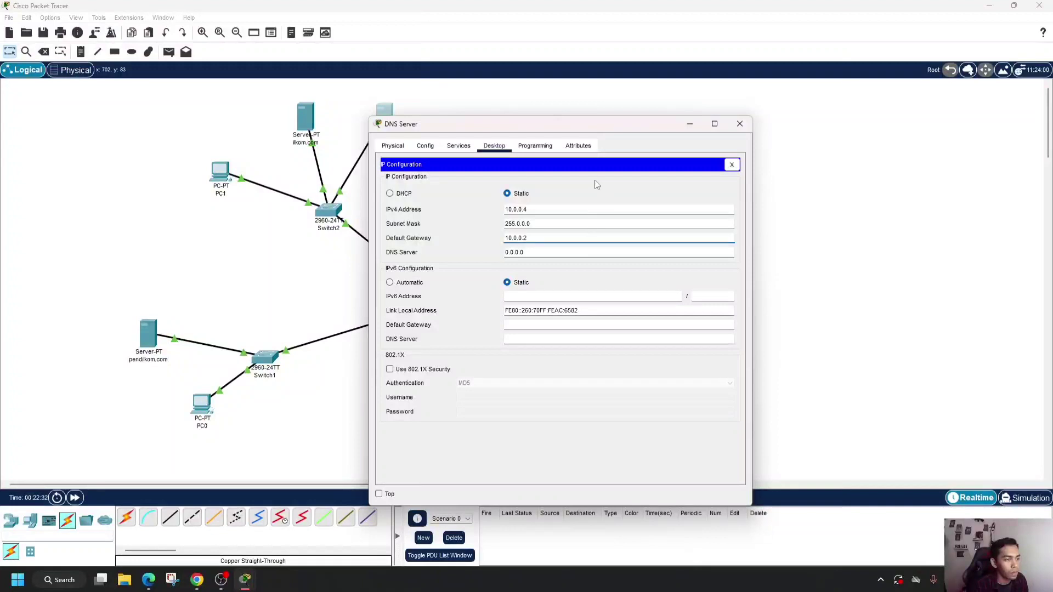
left_click(740, 124)
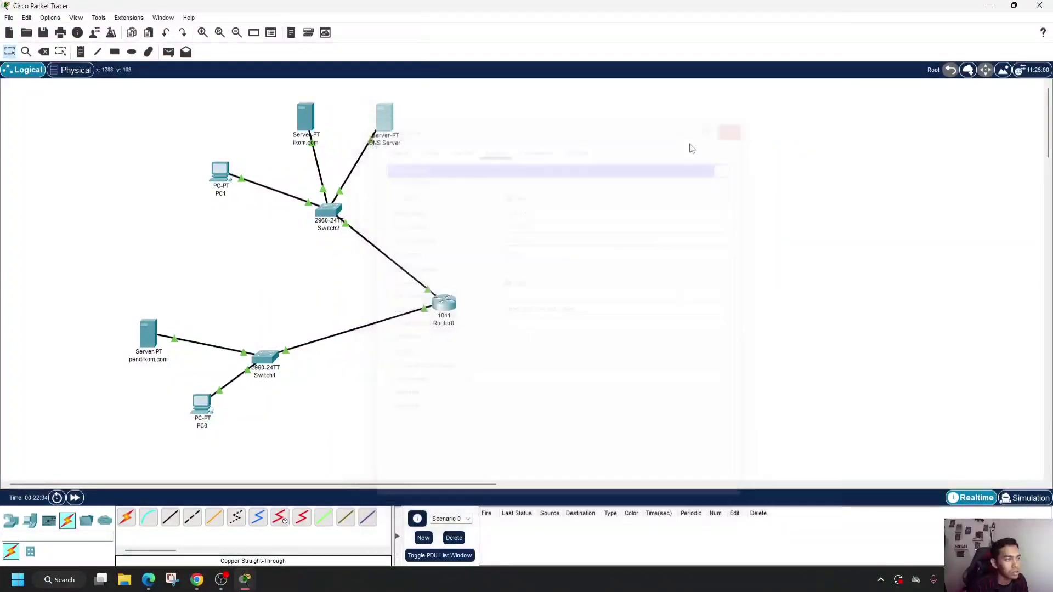
- Set the ilkom.com server's IPv4 default gateway to 10.0.0.2
left_click(304, 120)
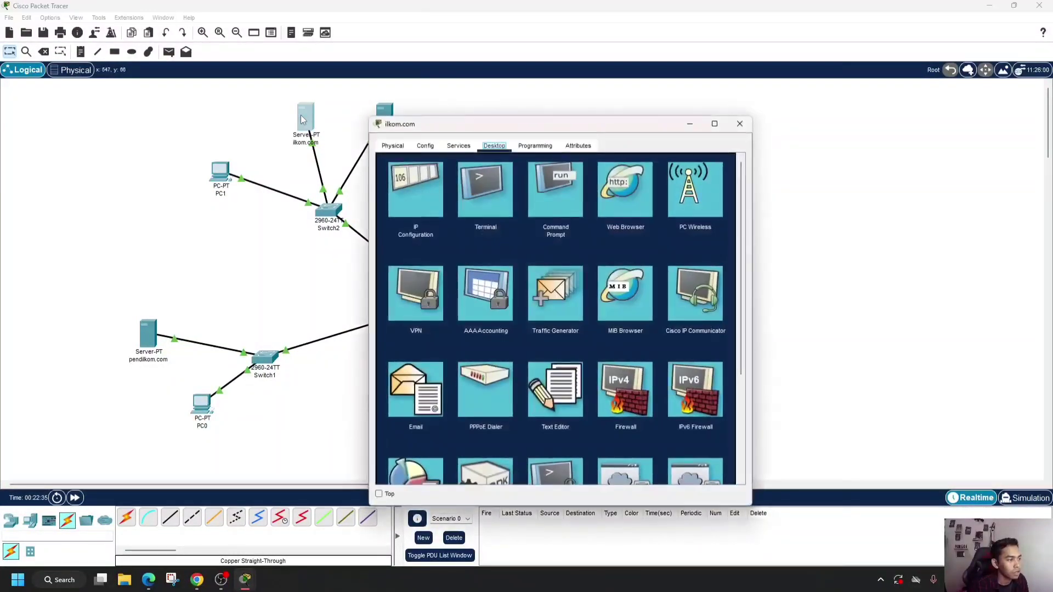
left_click(425, 194)
left_click_drag(531, 240, 464, 243)
type("10")
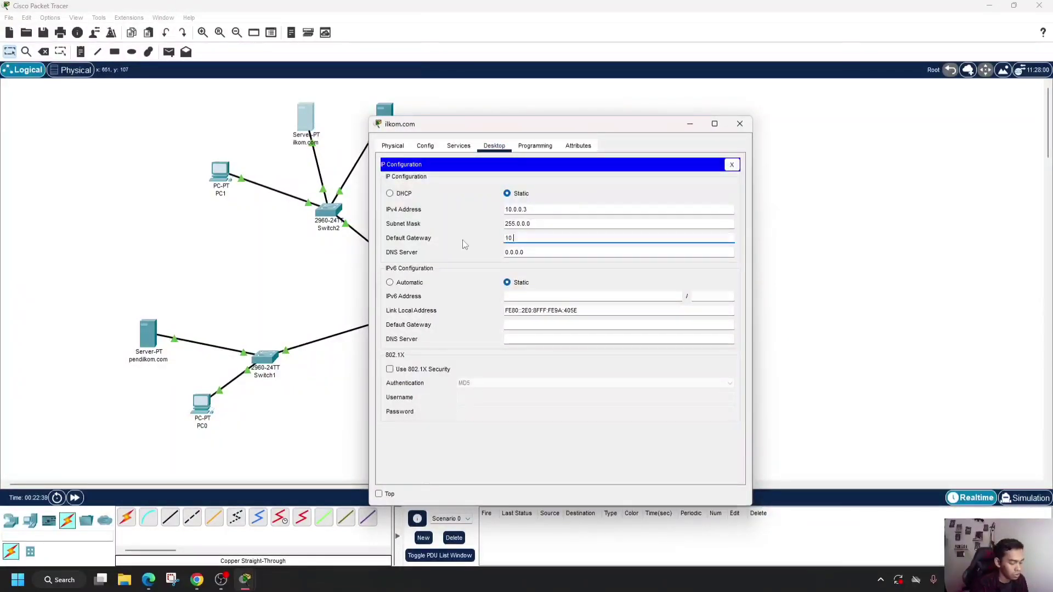
type(".0.0.2")
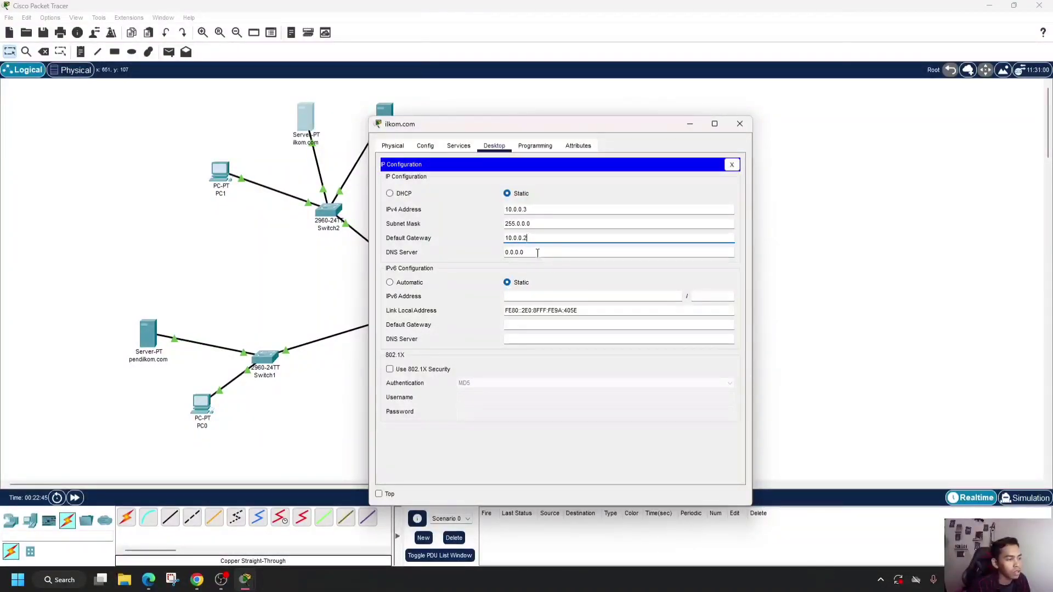
- Set the ilkom.com server's IPv4 DNS server to 10.0.0.4 and close its window
left_click_drag(538, 253, 505, 252)
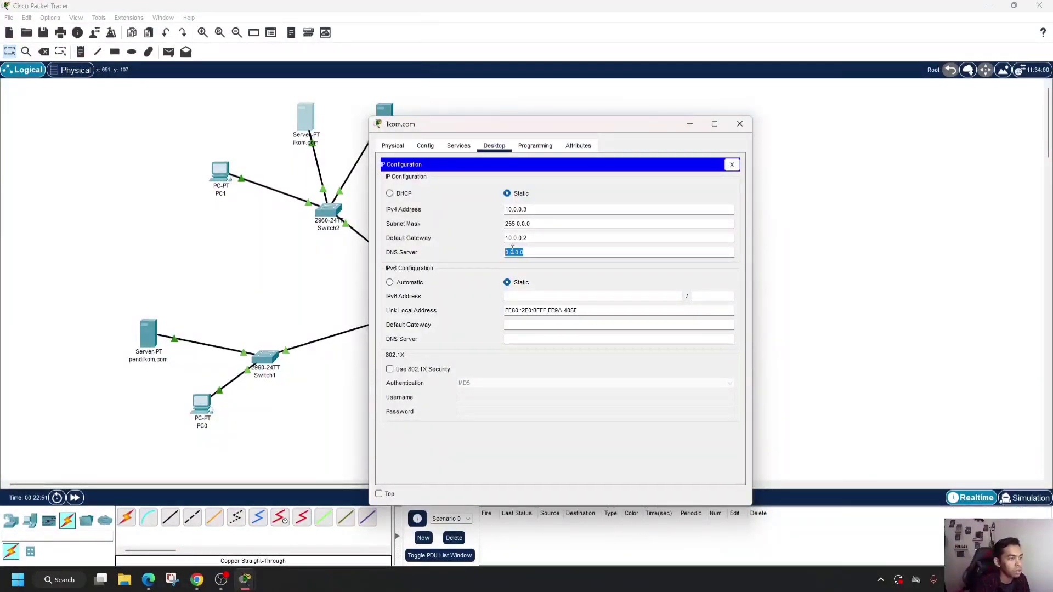
type("10")
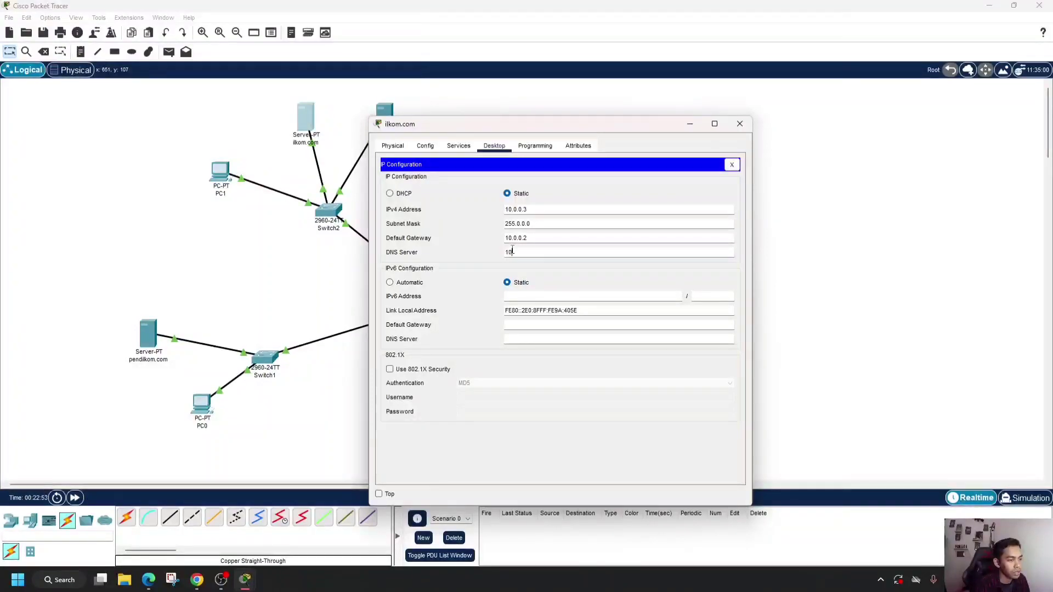
type(".0.0.4")
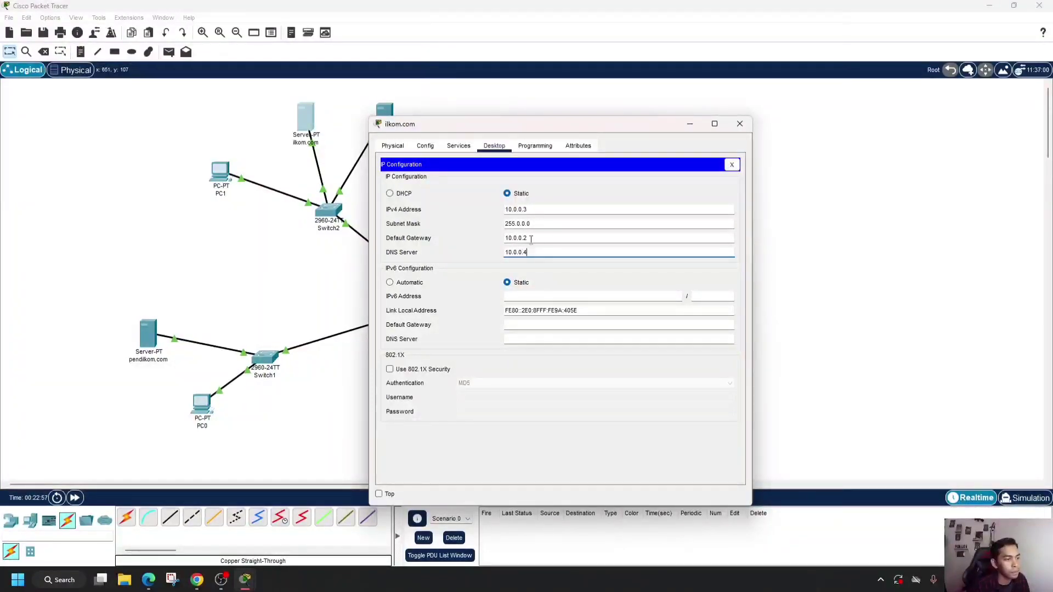
left_click(739, 125)
- Set PC1's IPv4 DNS server to 10.0.0.4 in its IP configuration and close its window
left_click(219, 175)
left_click(424, 196)
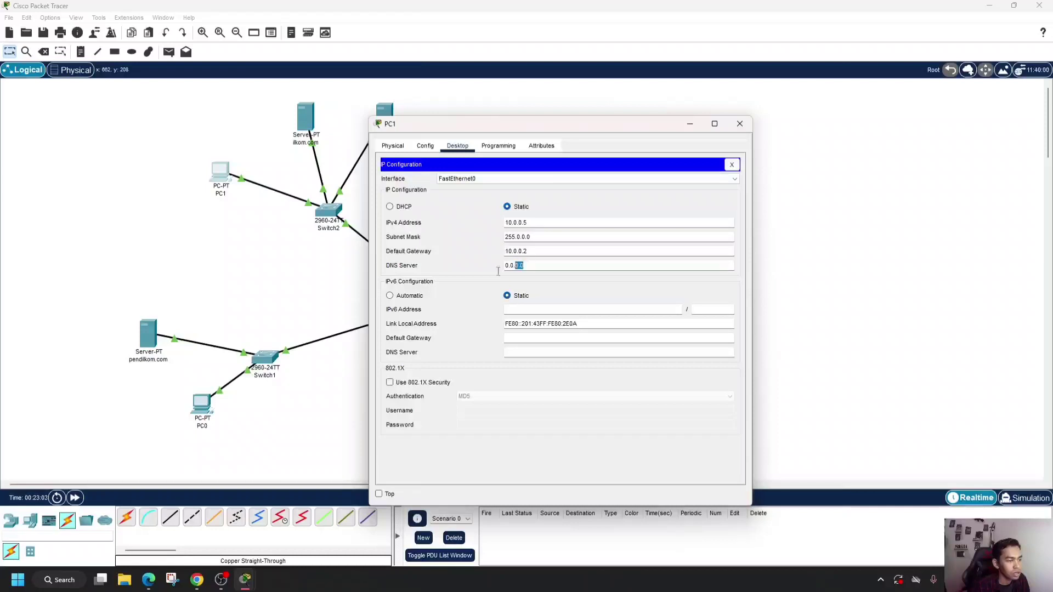
left_click_drag(525, 265, 505, 267)
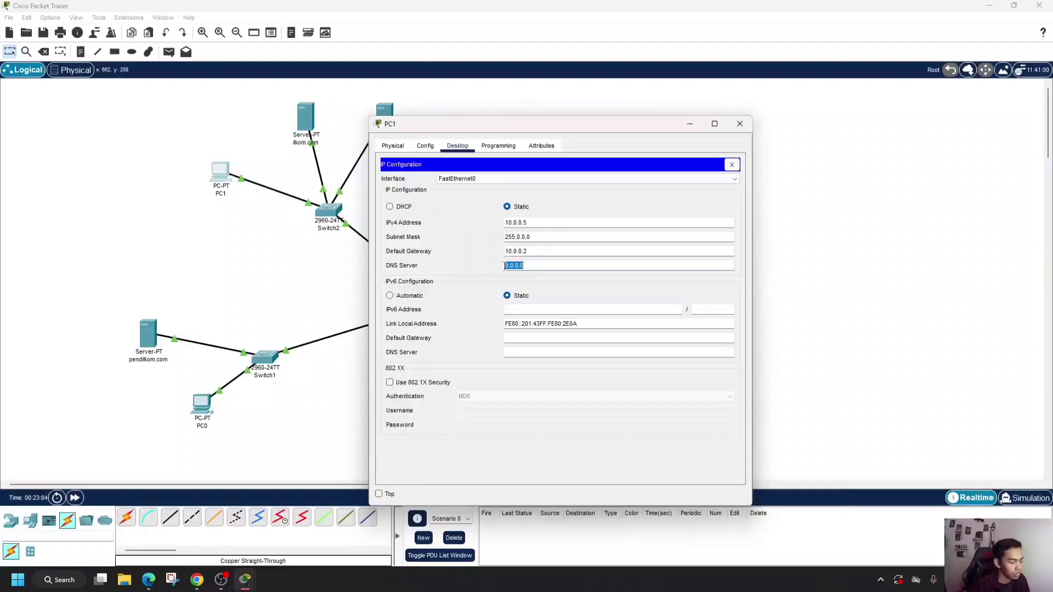
type("10.0")
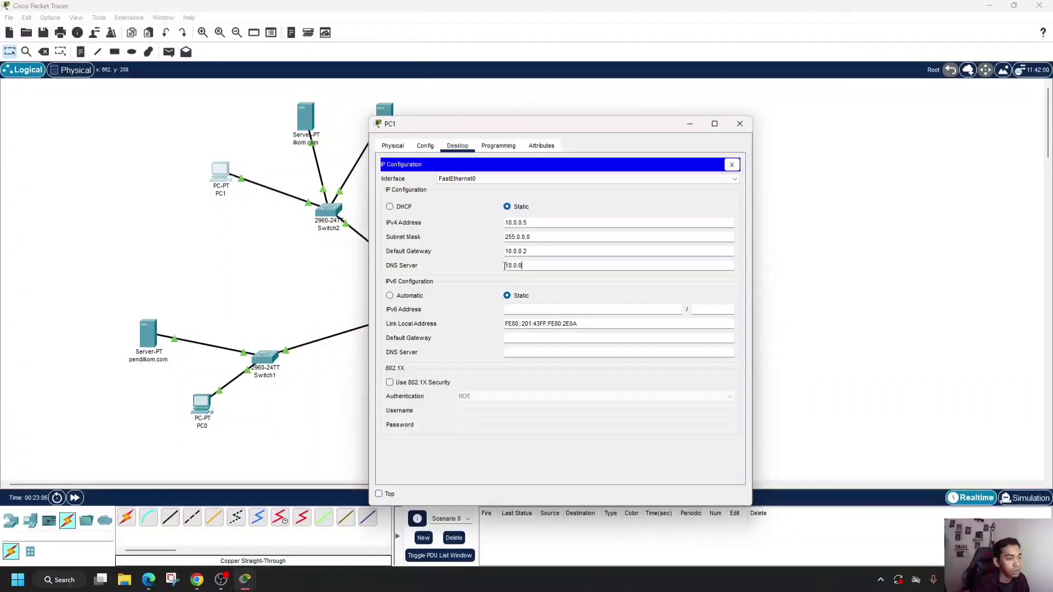
type(".0.4")
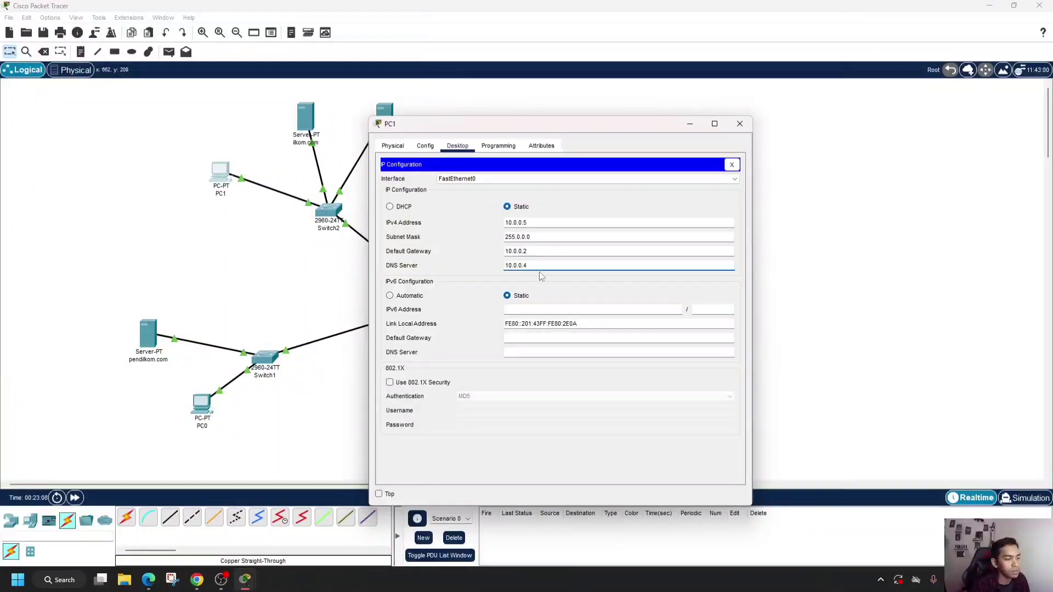
left_click(738, 129)
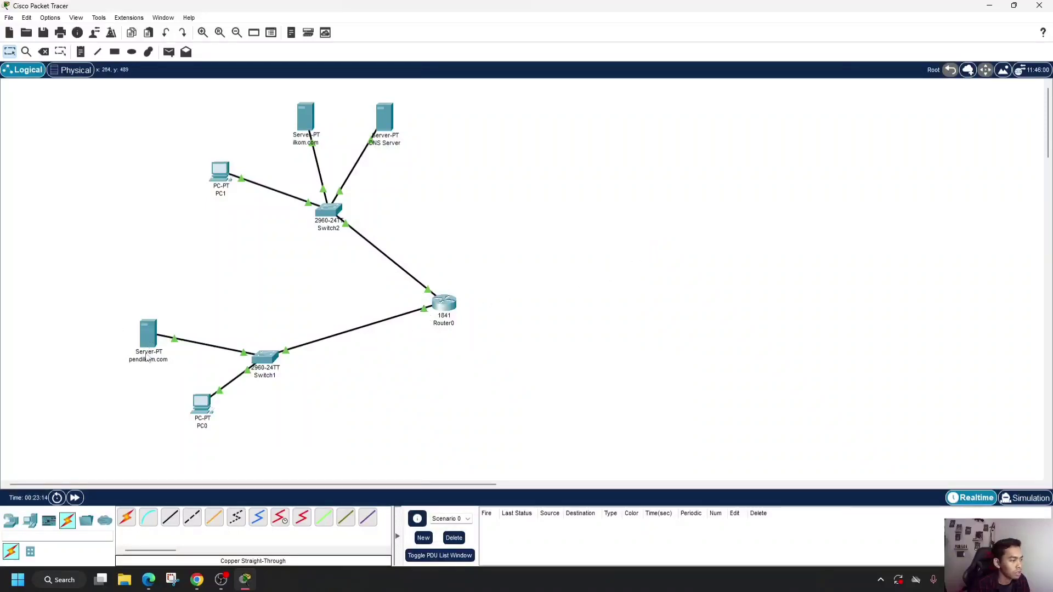
- Set PC0's IPv4 DNS server to 10.0.0.4 in its IP configuration and close its window
left_click(202, 406)
left_click(419, 196)
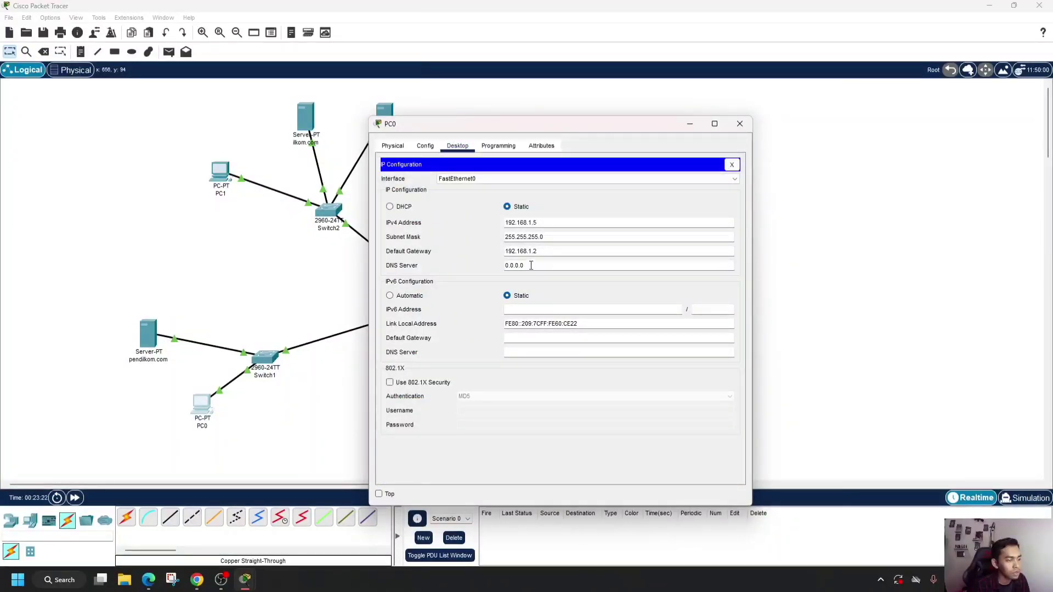
left_click_drag(526, 265, 501, 270)
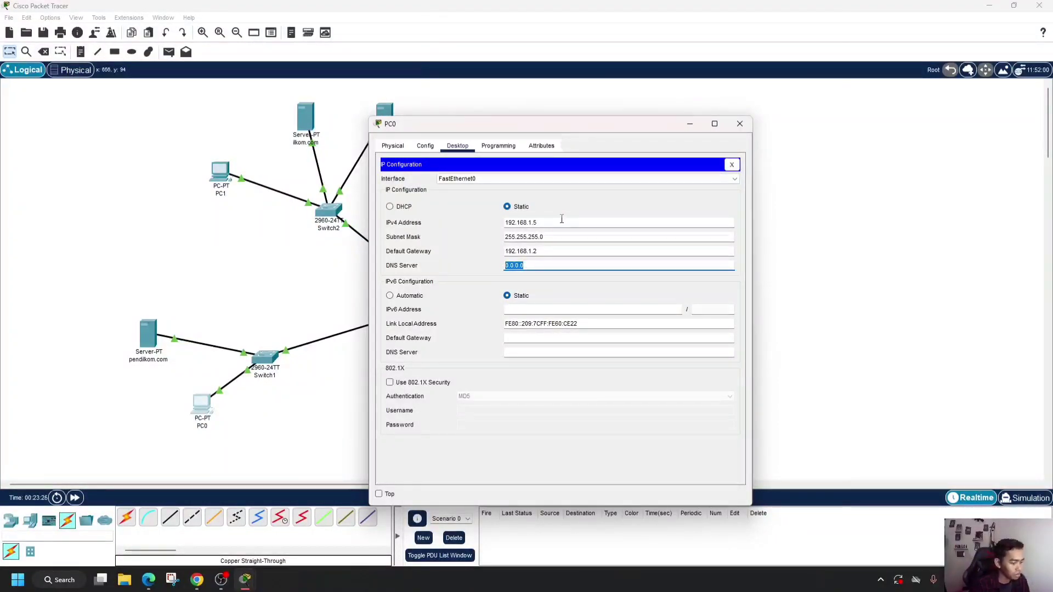
type("10")
key("BackSpace")
type(".0.0.4")
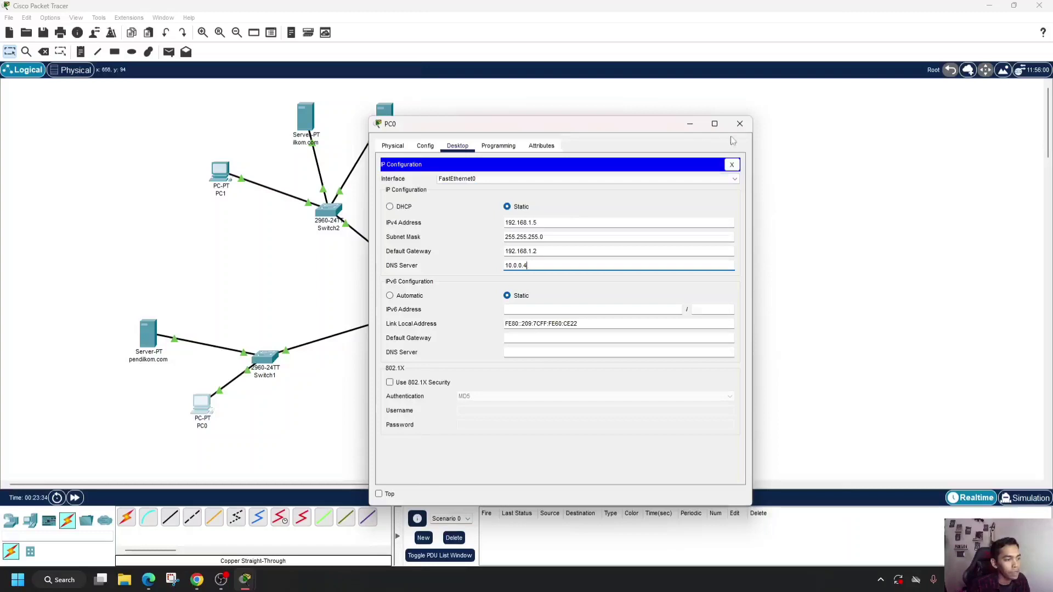
left_click(740, 123)
- Set the pendilkom.com server's IPv4 default gateway to 192.168.1.2 in its IP configuration
left_click(147, 342)
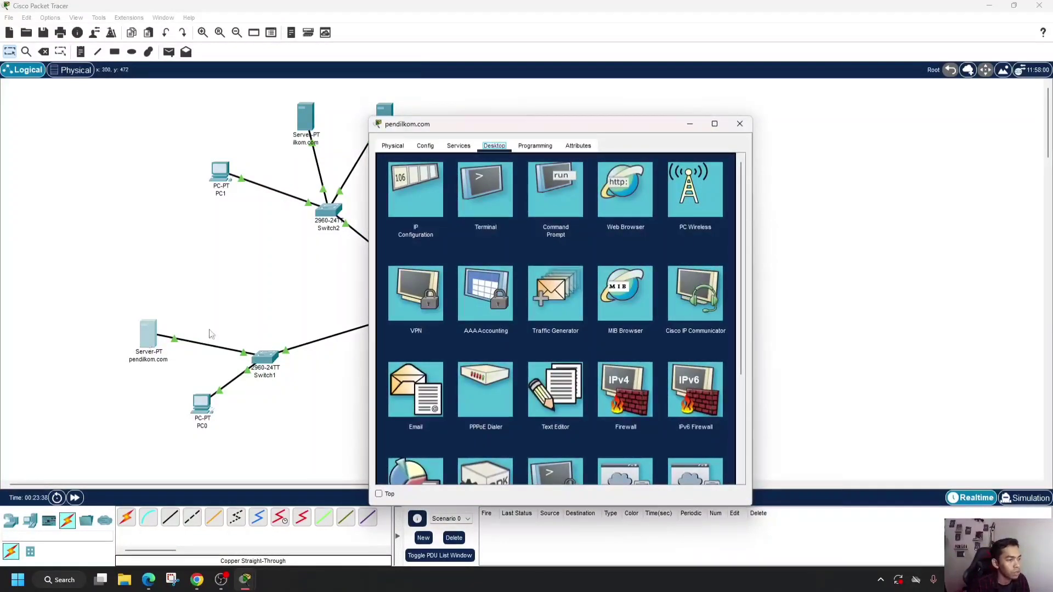
left_click(432, 206)
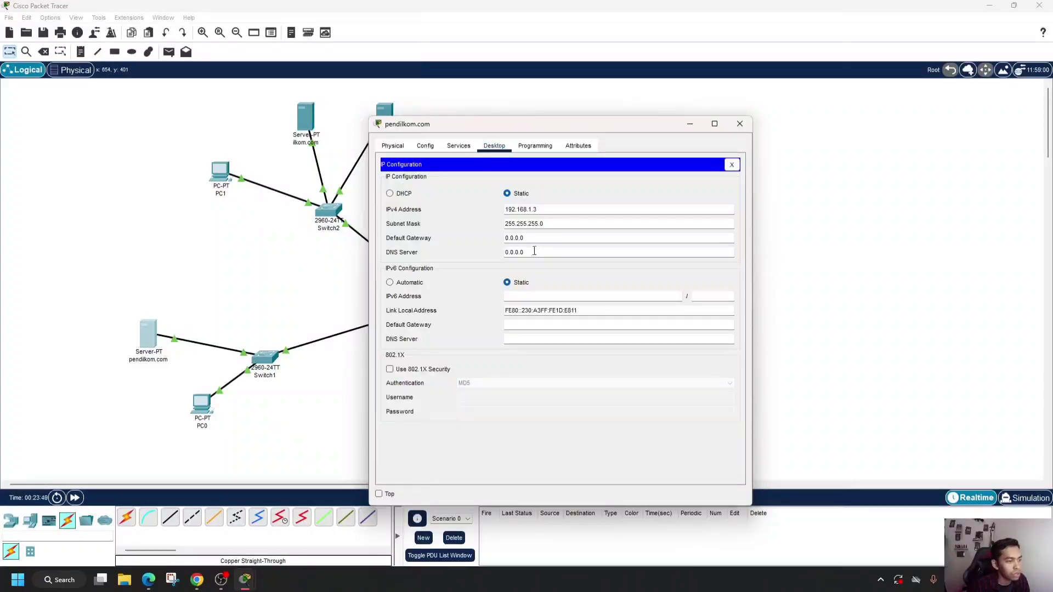
left_click_drag(530, 239, 496, 239)
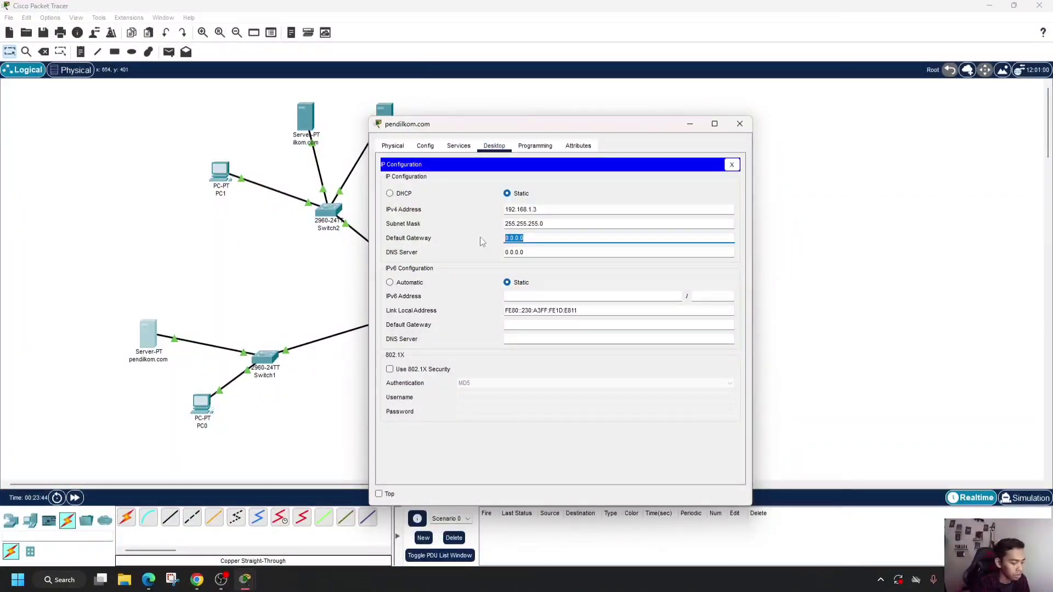
type("192.168.1.2")
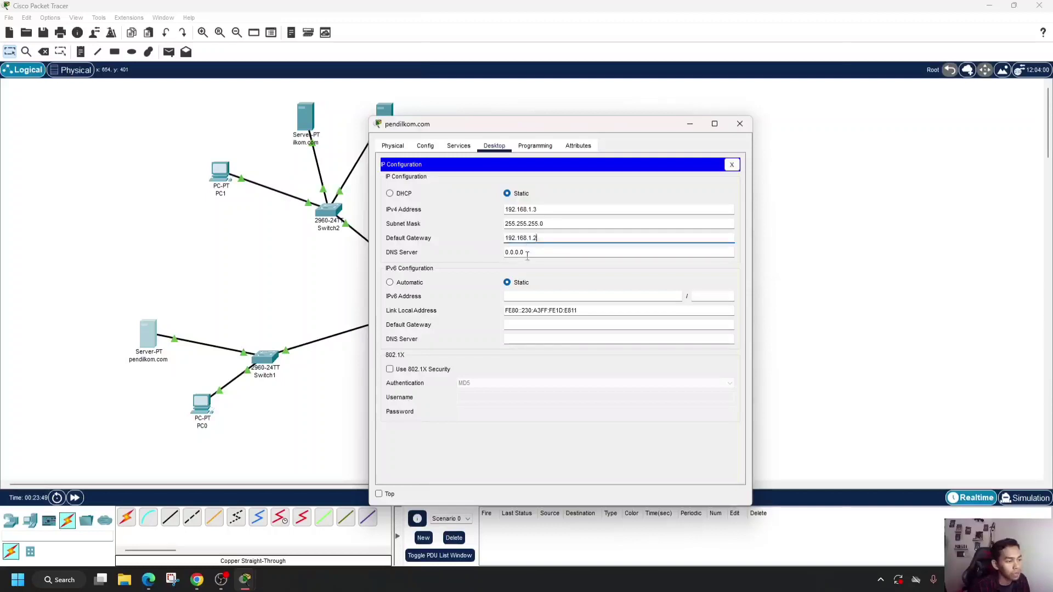
- Set the pendilkom.com server's IPv4 DNS server to 10.0.0.2 and close its window
key("Tab")
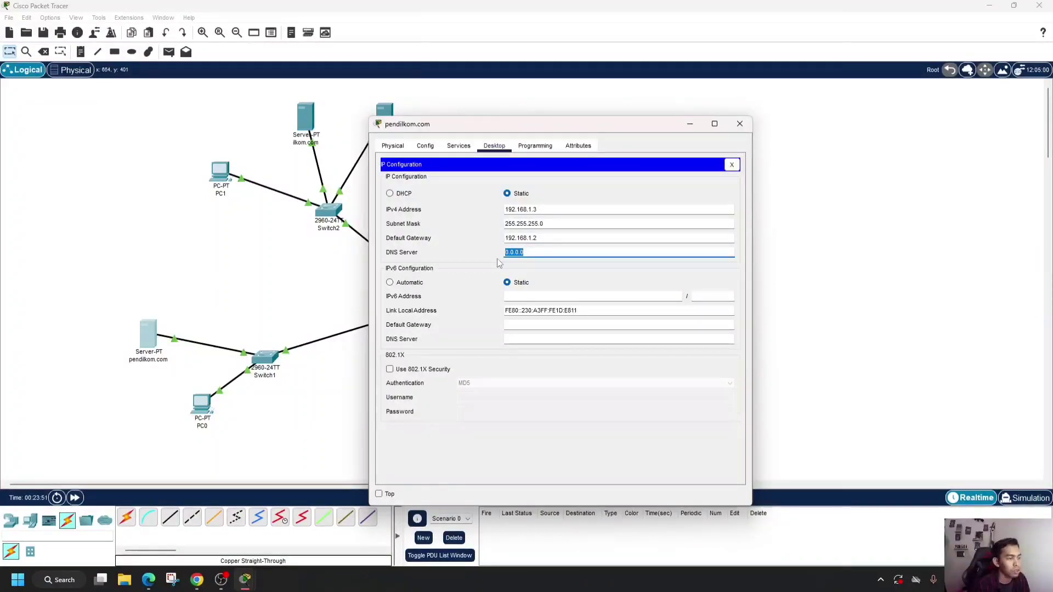
type("1")
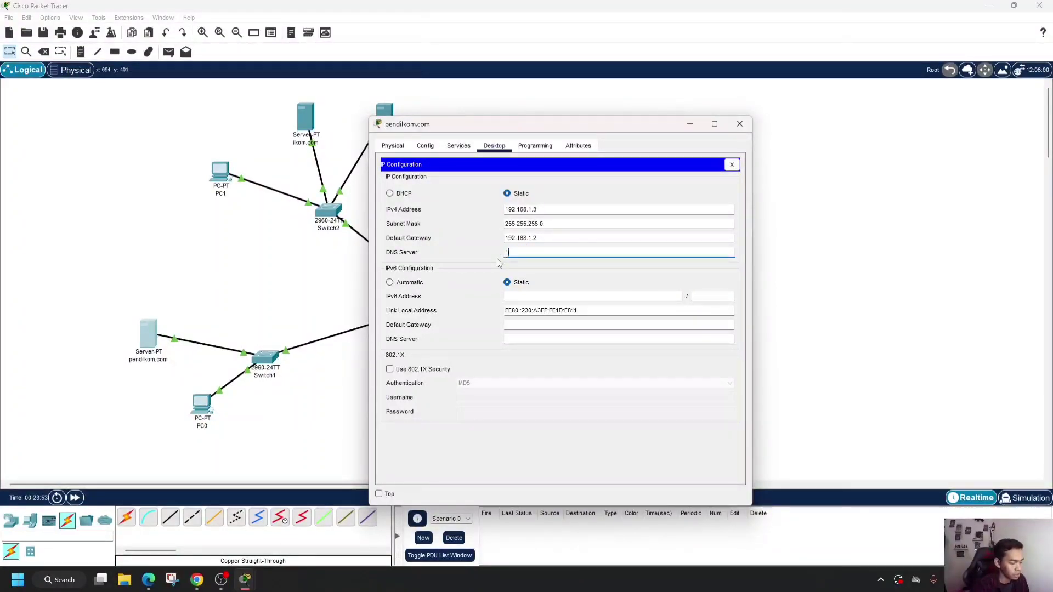
type("0.0.0.2")
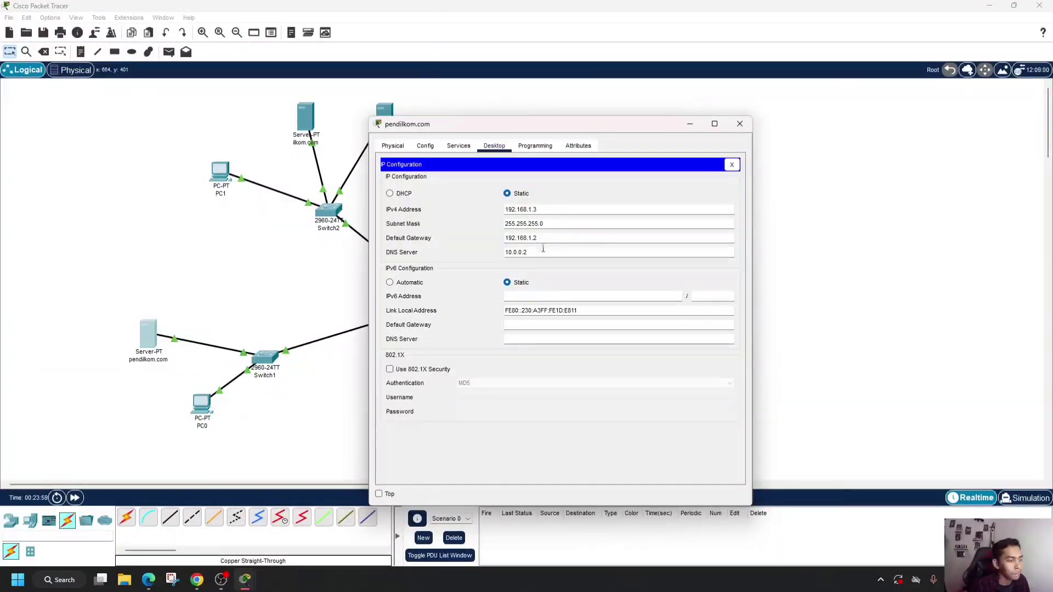
left_click(740, 124)
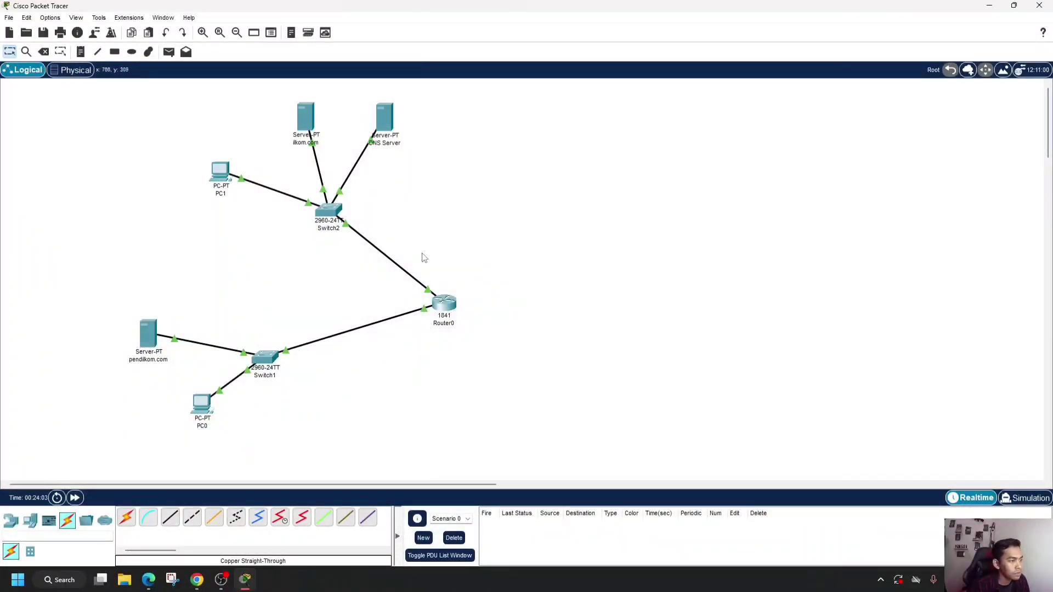
- Check the DNS Server's IP configuration and its DNS resource records, and close its window
left_click(385, 122)
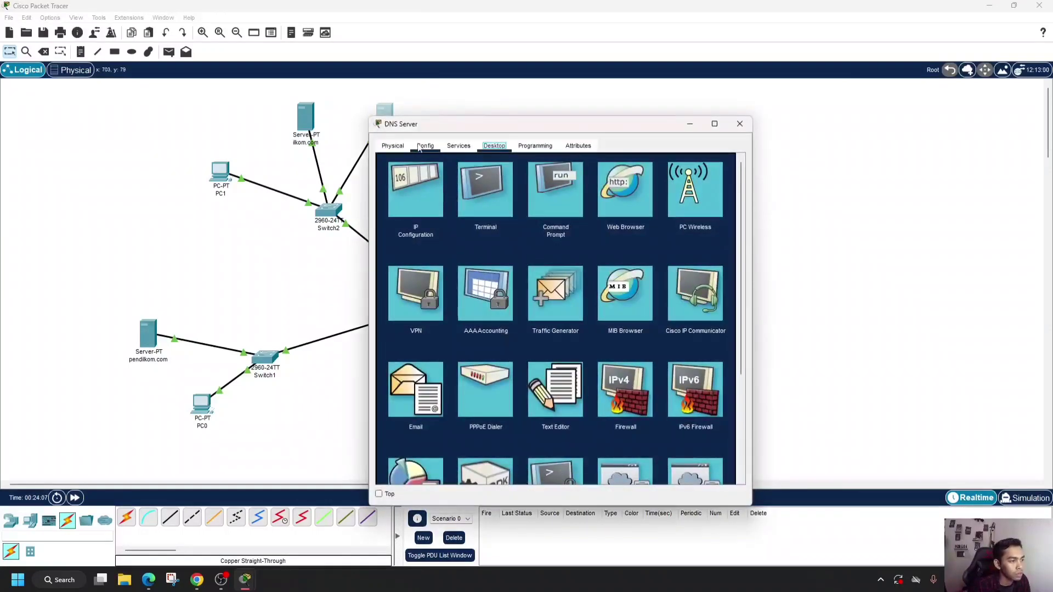
left_click(427, 197)
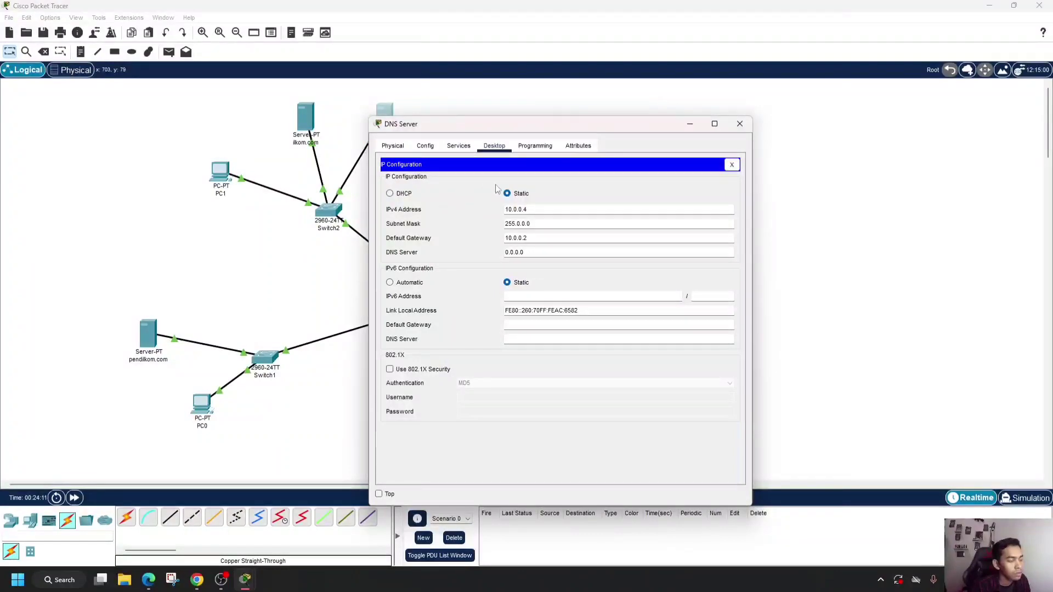
left_click(457, 147)
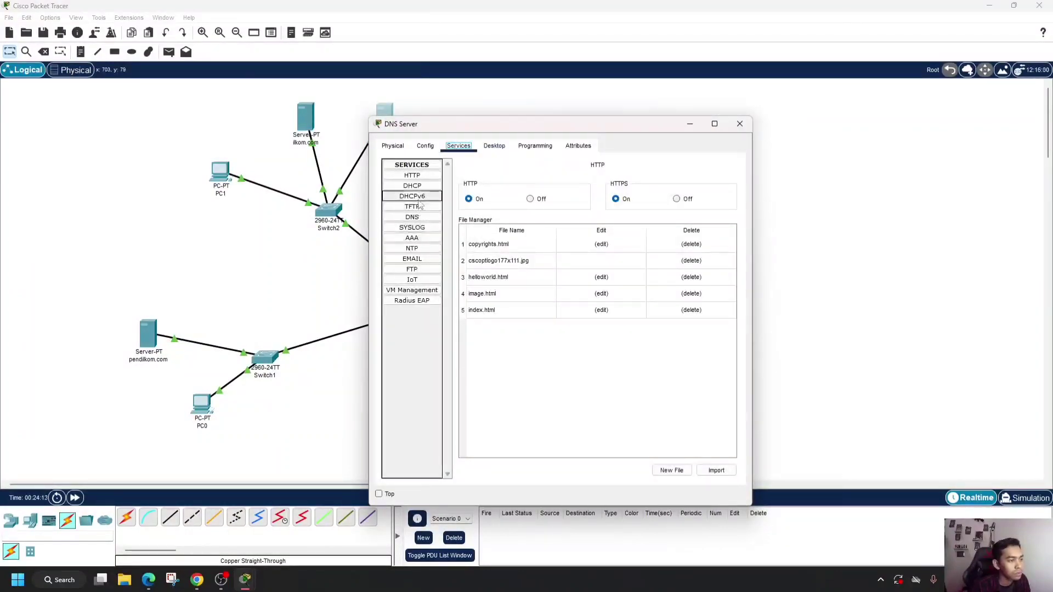
left_click(420, 219)
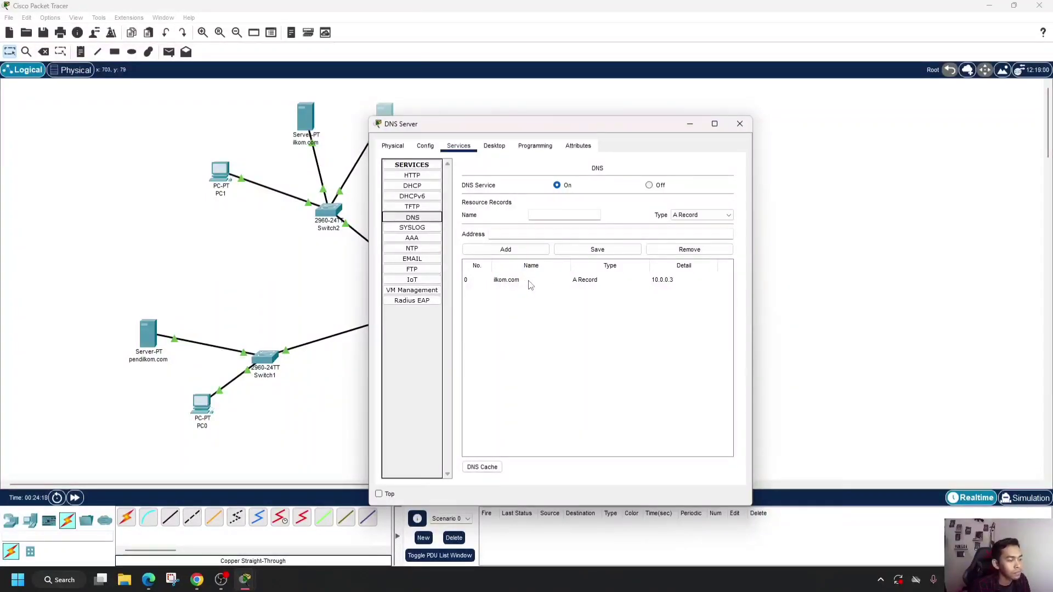
left_click(739, 125)
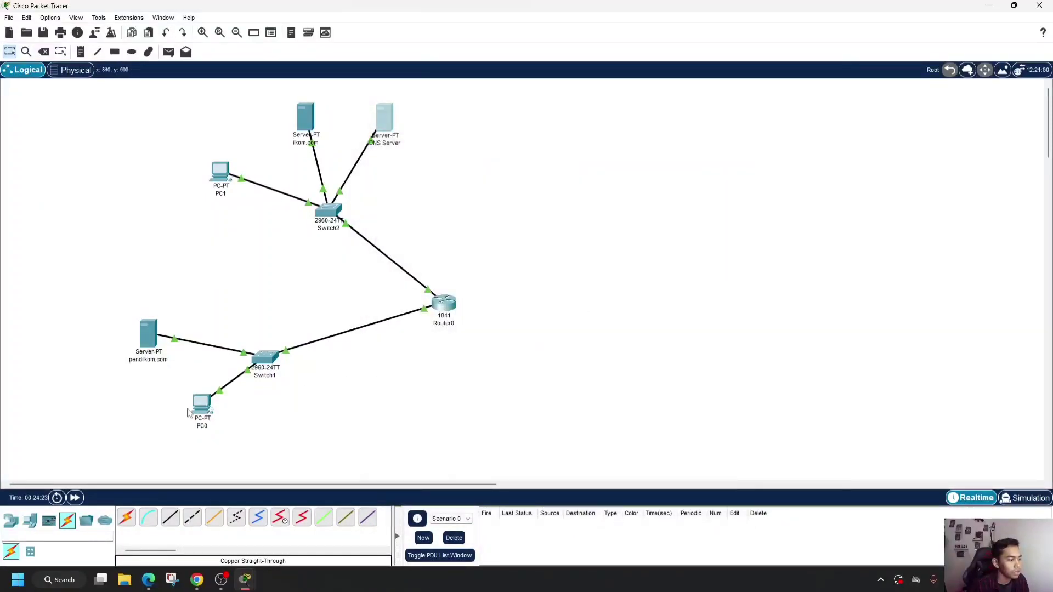
- Browse to ilkom.com from PC0's web browser to test the site and close PC0's window
left_click(197, 406)
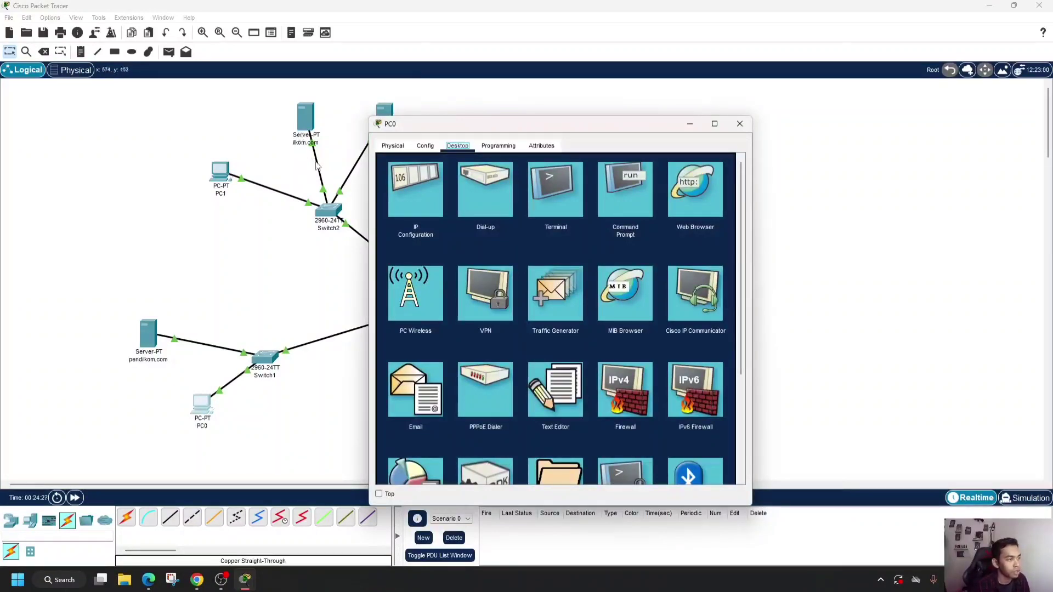
left_click(696, 205)
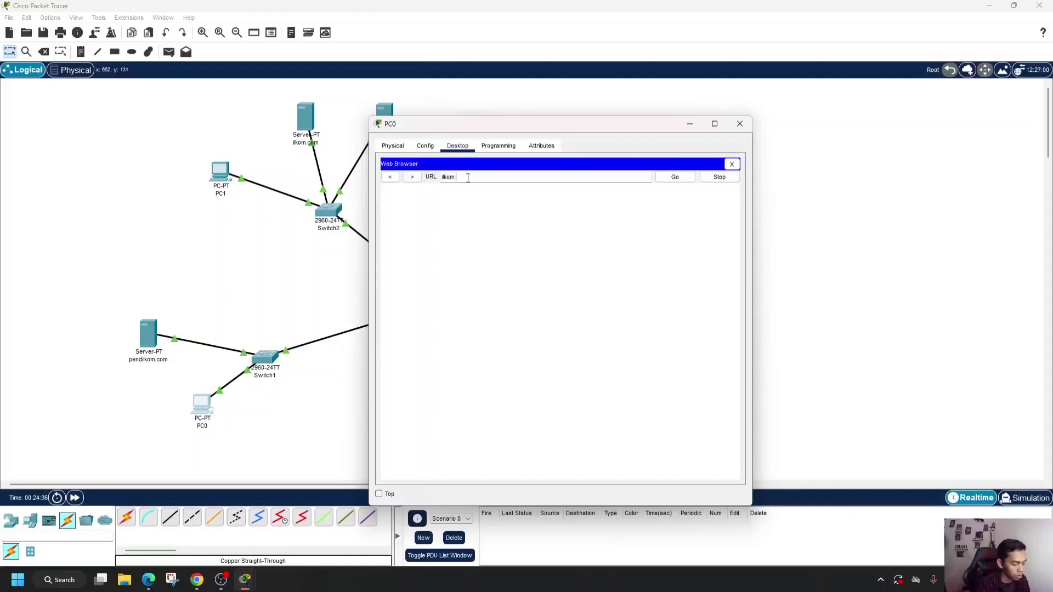
type("ilkom.com")
key("Return")
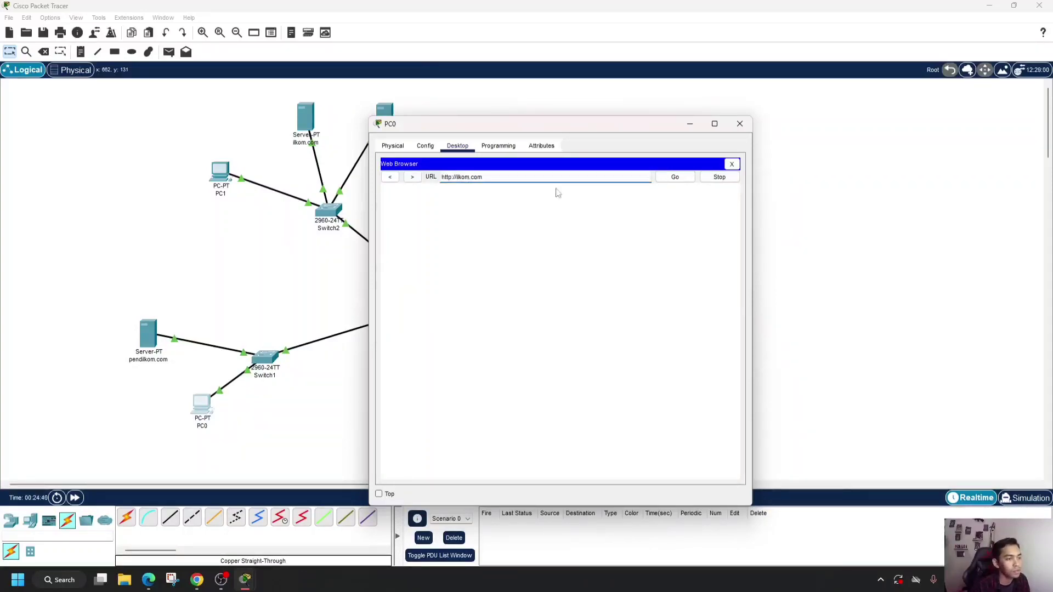
left_click(678, 181)
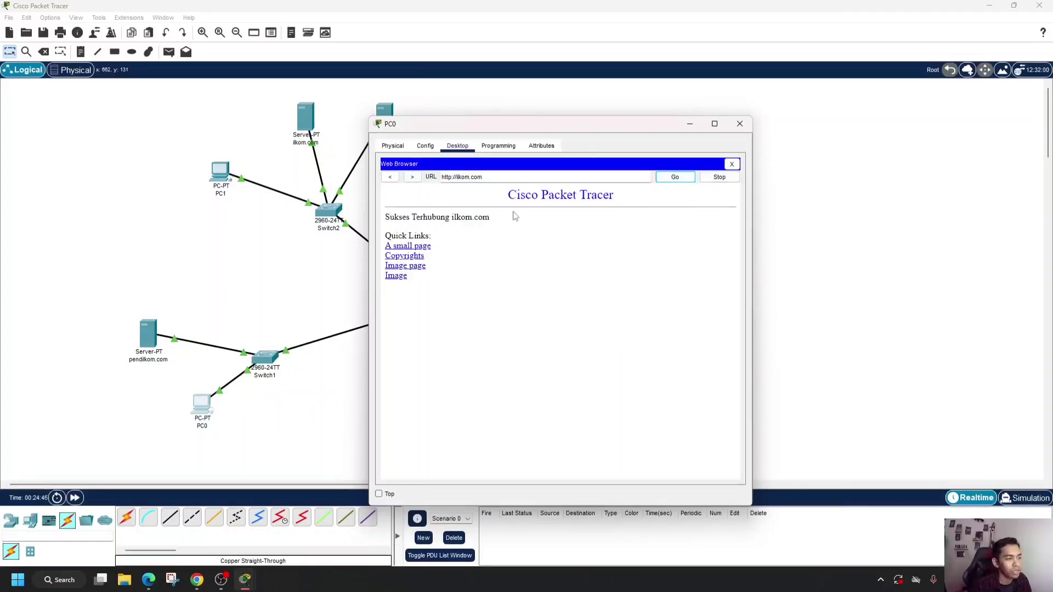
left_click(741, 126)
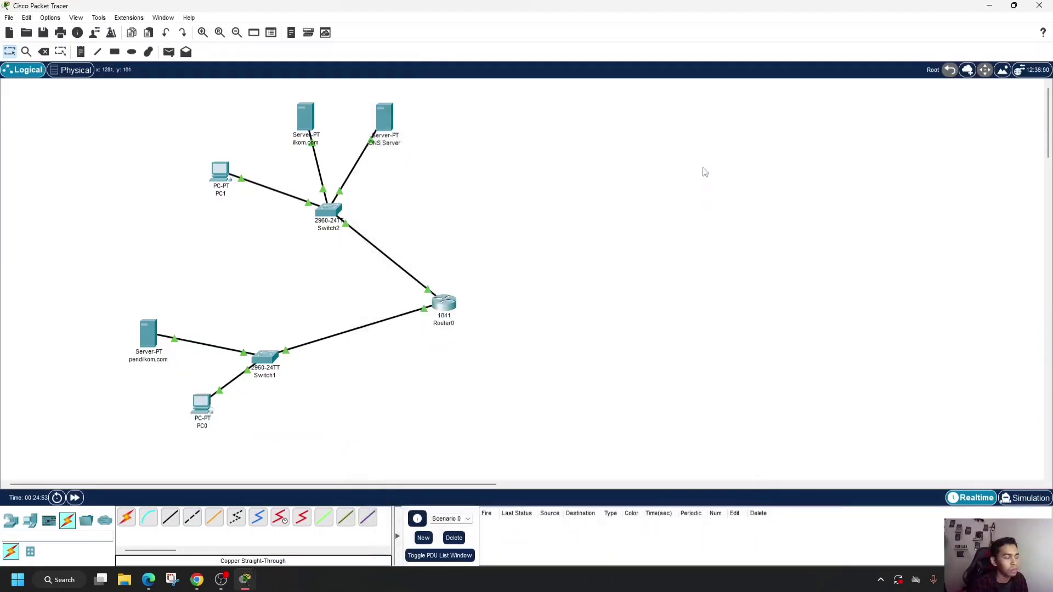
- Switch to Chrome to reread the task 4 instructions on the assignment page, and return to Packet Tracer
left_click(199, 583)
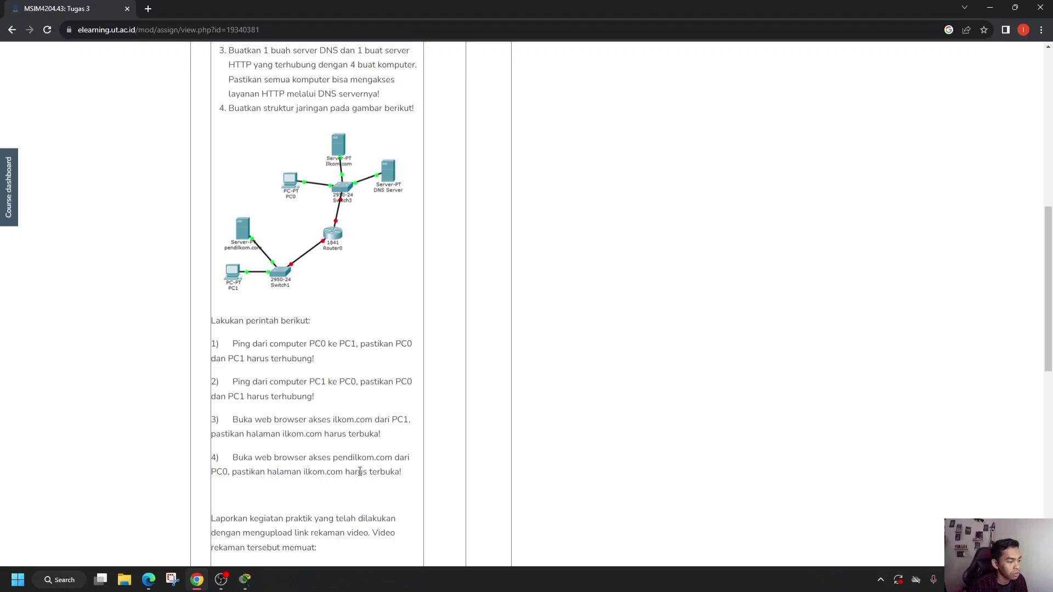
left_click(245, 580)
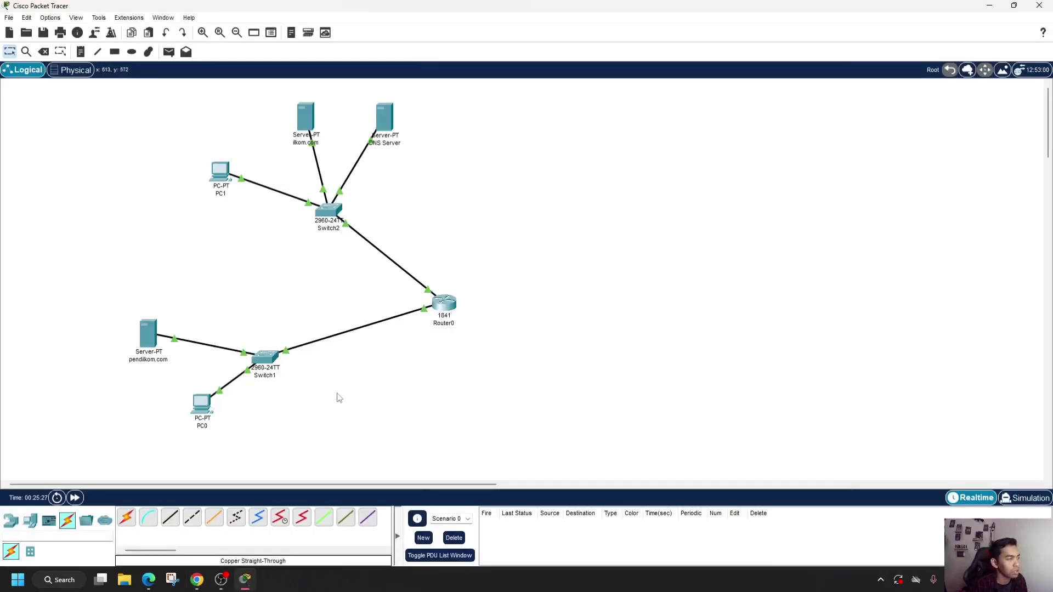
- Replace the welcome sentence in the pendilkom.com server's index.html with "Sukses Terhubung pendilkom.com" and save the file
left_click(146, 341)
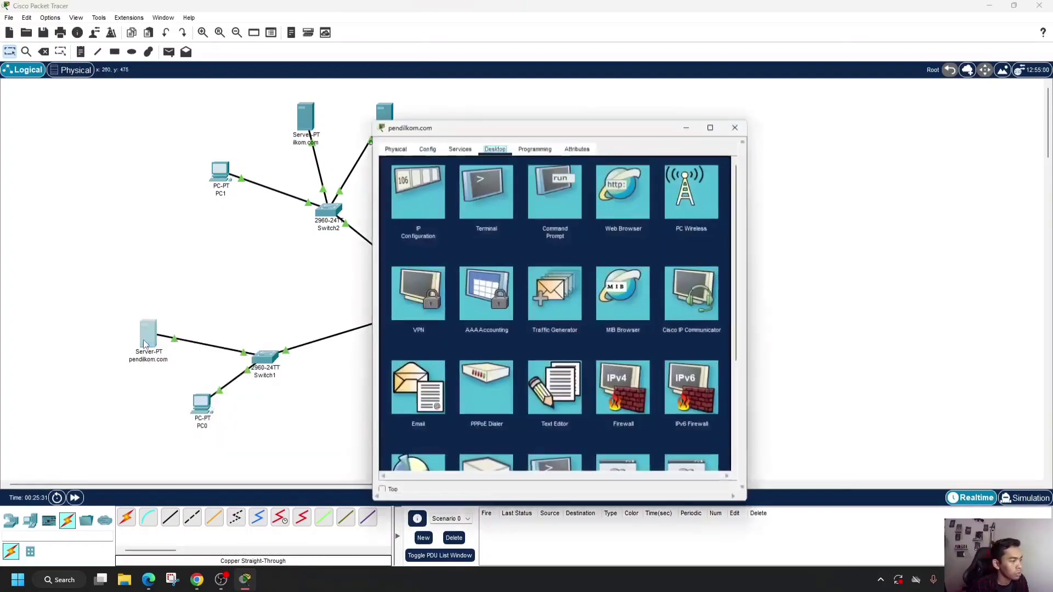
left_click(462, 152)
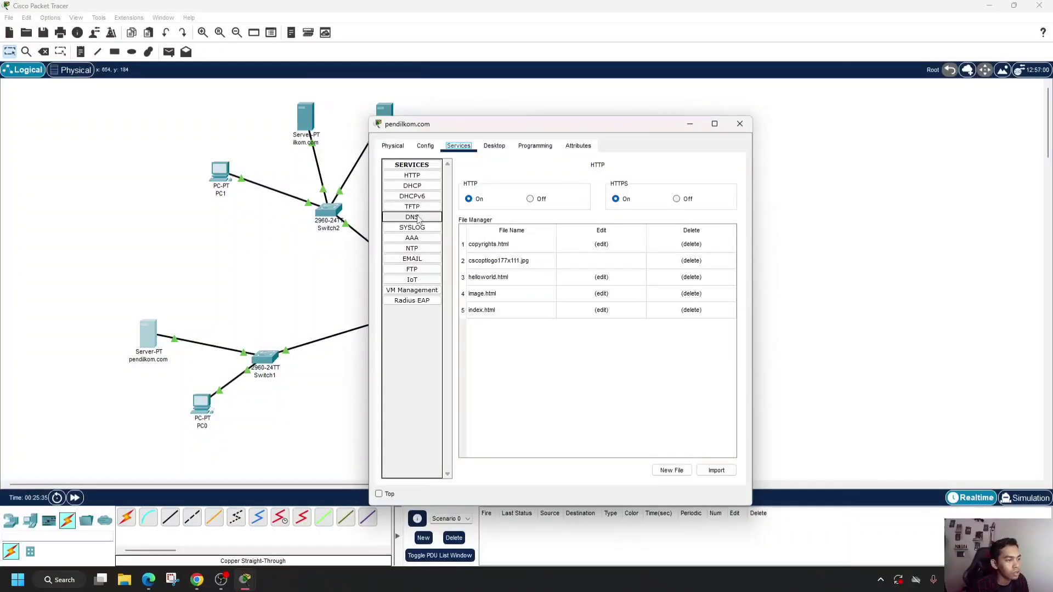
left_click(412, 175)
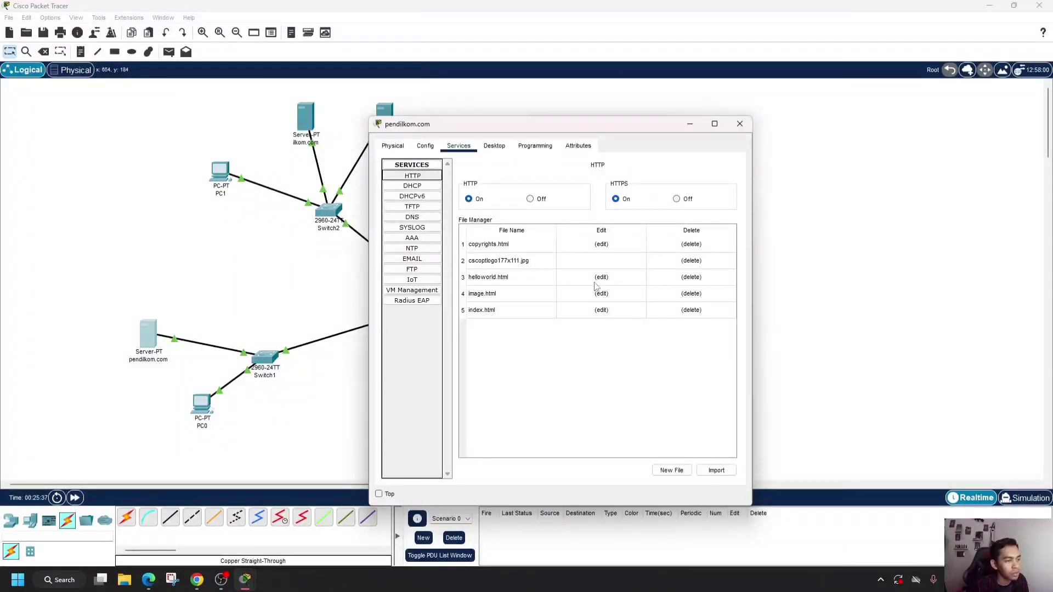
left_click(602, 311)
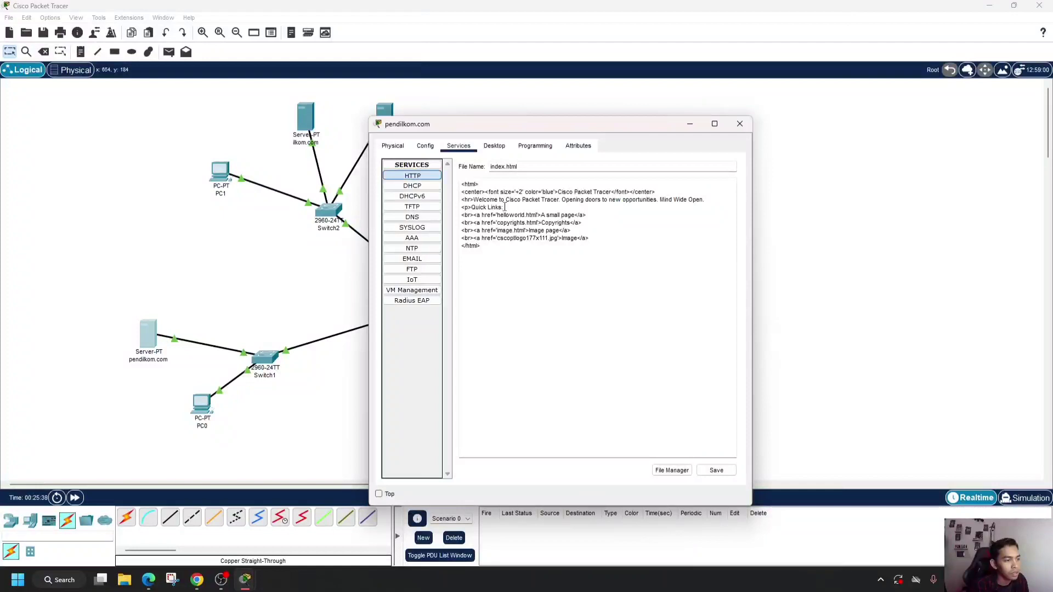
left_click_drag(474, 199, 727, 199)
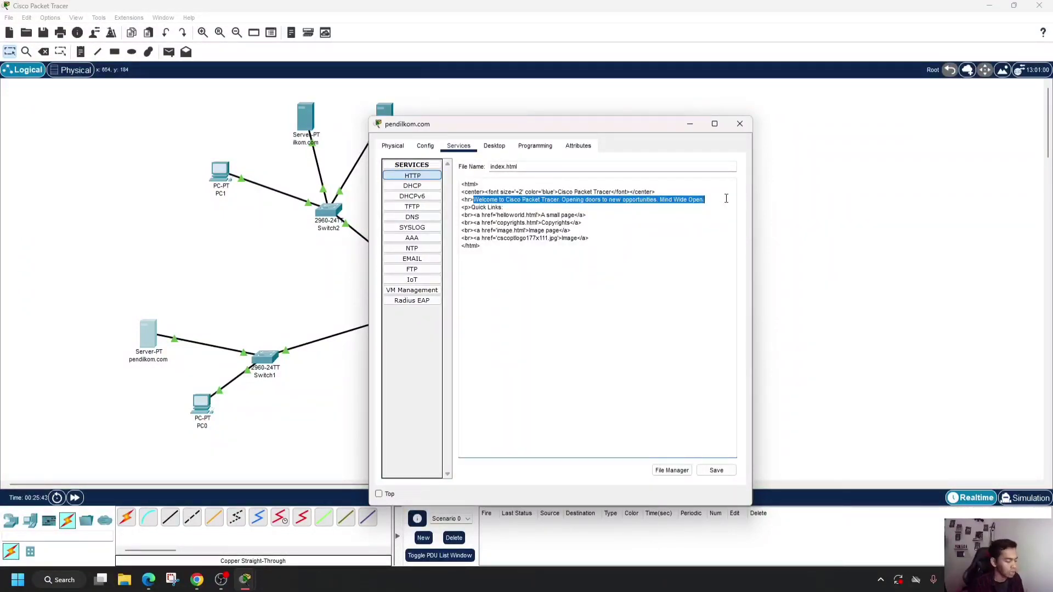
type("Sukses")
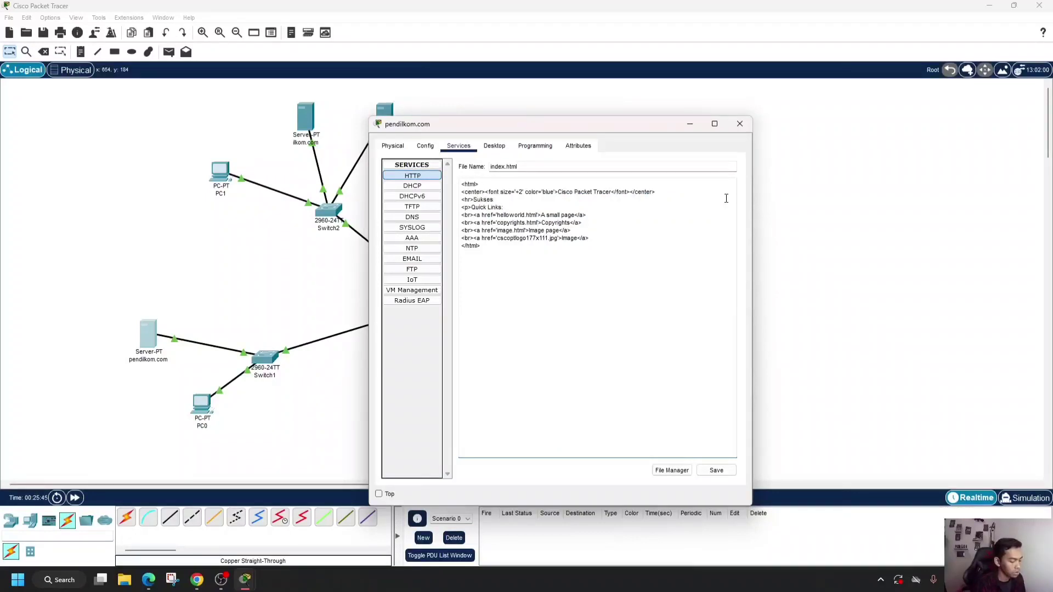
type(" Terhubung")
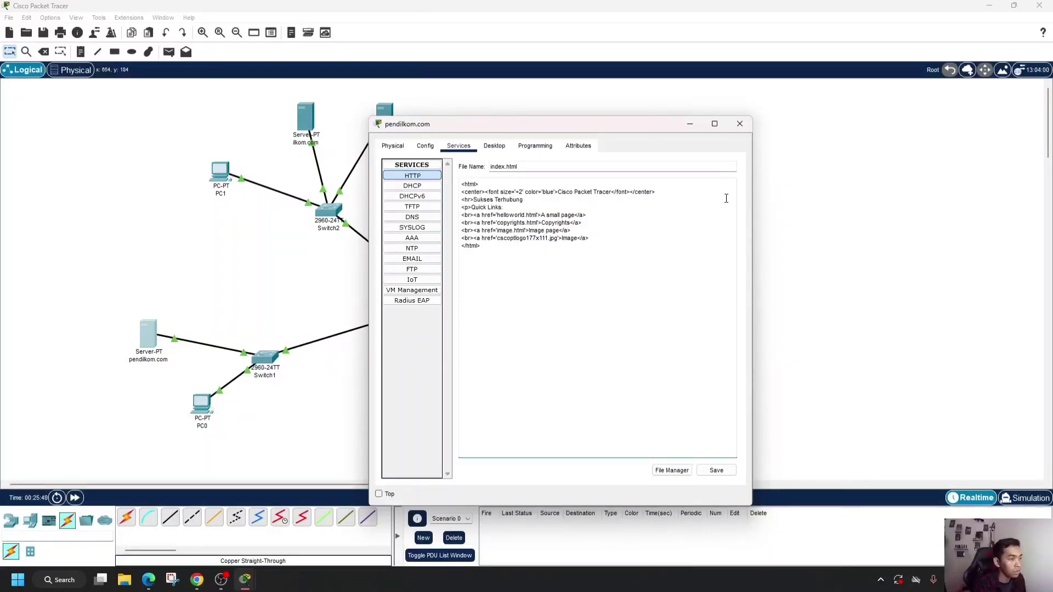
type(" pendilkom.com")
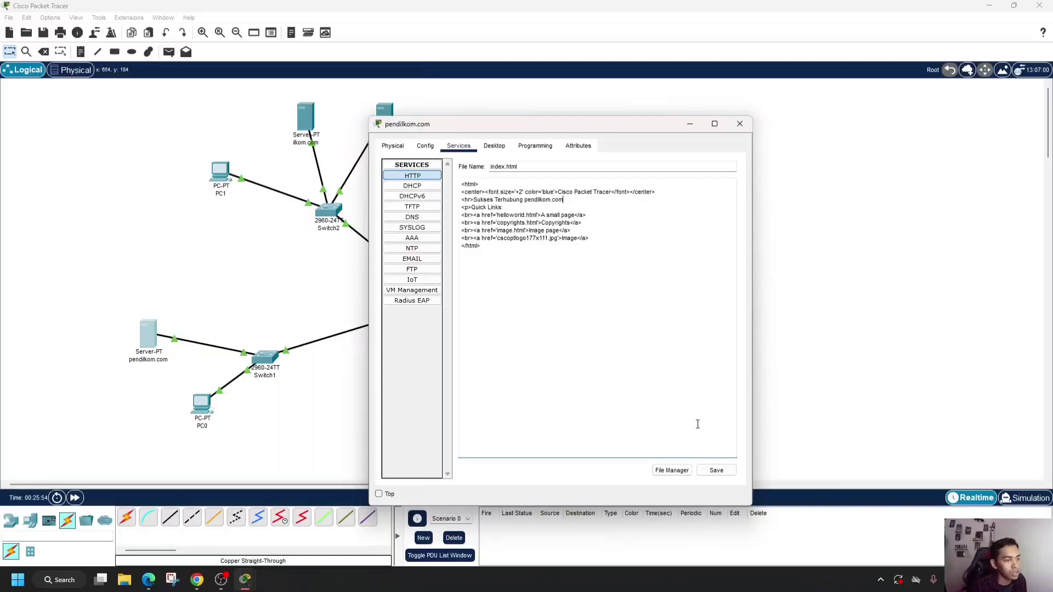
left_click(714, 471)
left_click(581, 331)
- Look through the pendilkom.com server's DNS, TFTP, DHCPv6 and DHCP service pages and close its window
left_click(426, 219)
left_click(420, 208)
left_click(420, 196)
left_click(426, 187)
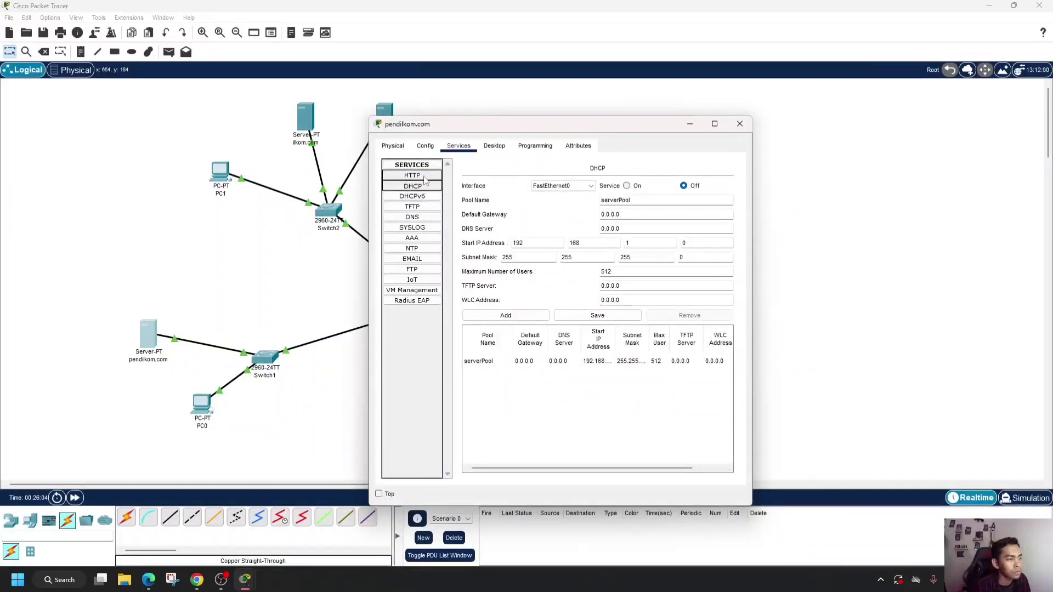
left_click(740, 124)
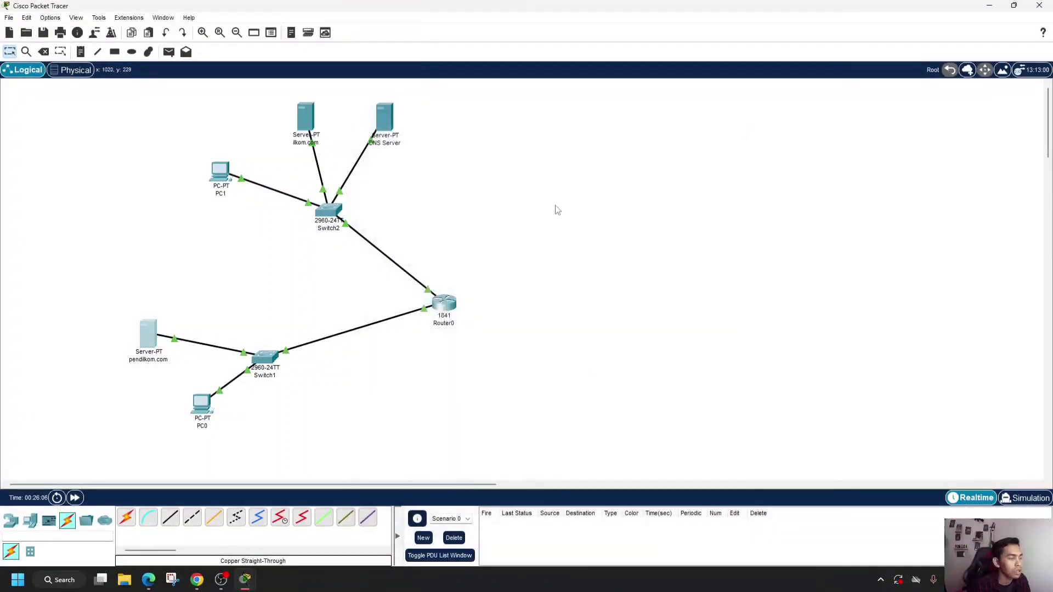
- Add an A record for pendilkom.com with address 192.168.1.3 to the DNS Server's DNS service, and close its window
left_click(386, 126)
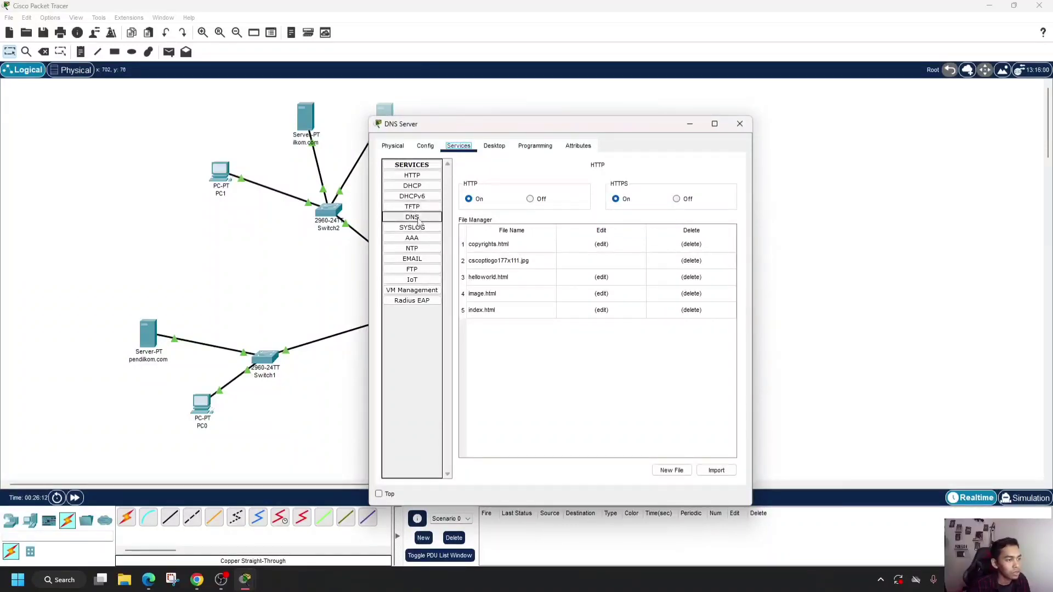
left_click(419, 220)
left_click(544, 214)
type("pen")
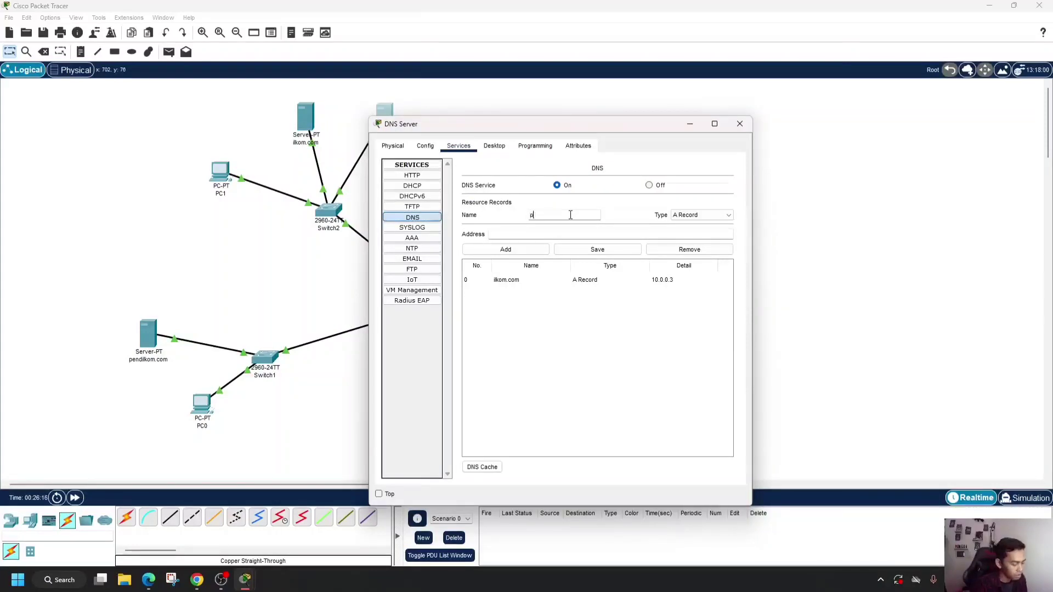
type(".com")
left_click(578, 235)
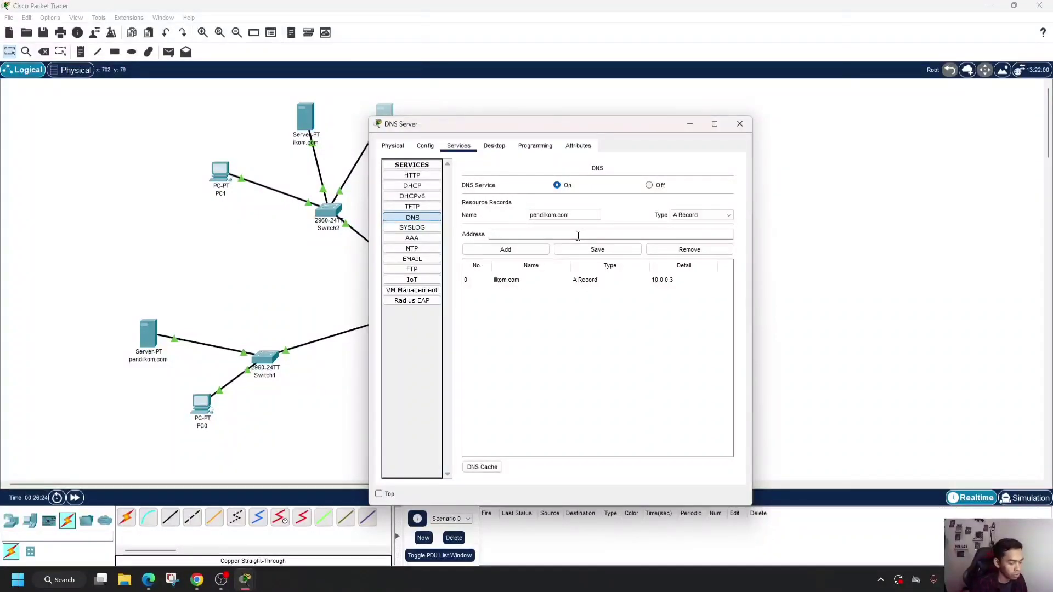
type("192.168.1.")
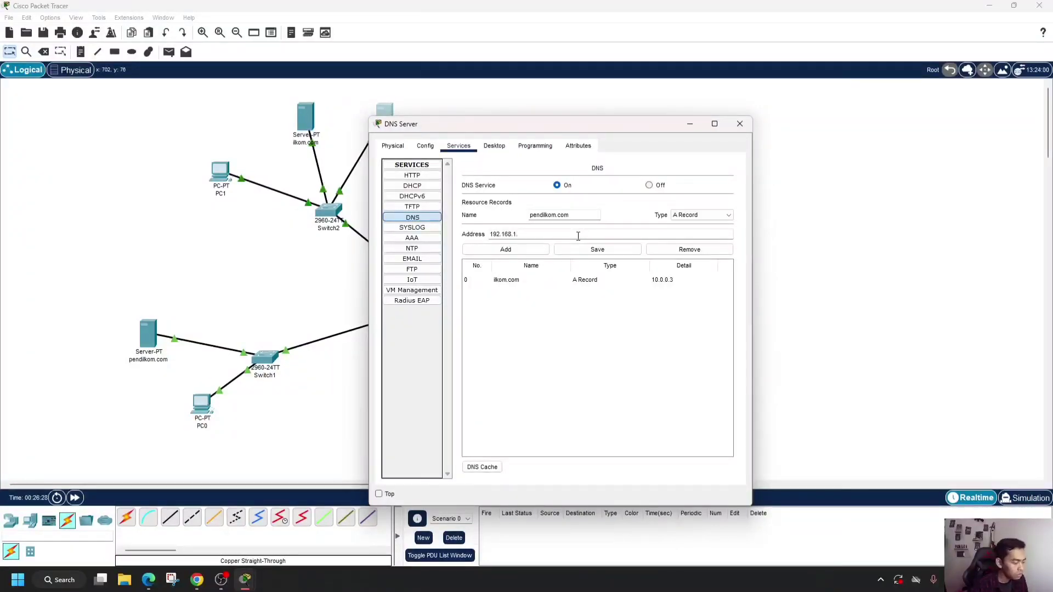
type("3")
left_click(505, 250)
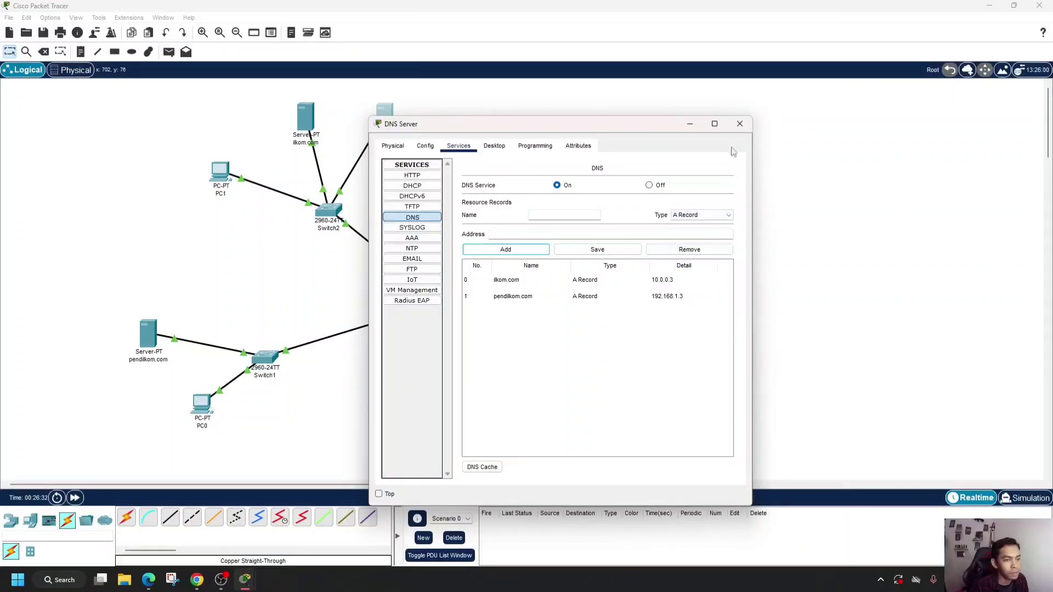
left_click(740, 123)
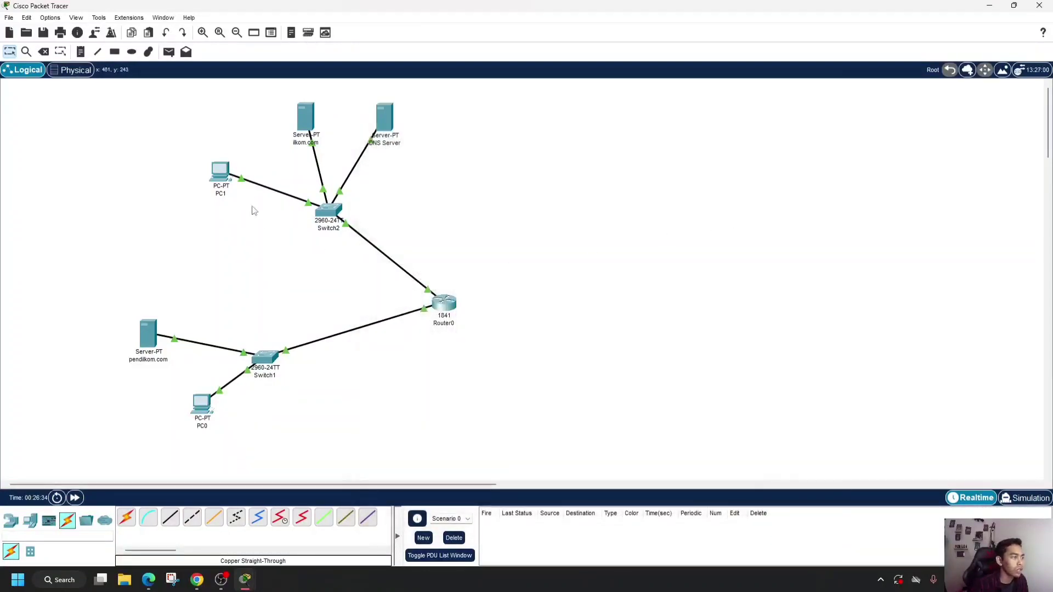
- Browse to pendilkom.com from PC1's web browser to test the site and close PC1's window
mouse_move(217, 178)
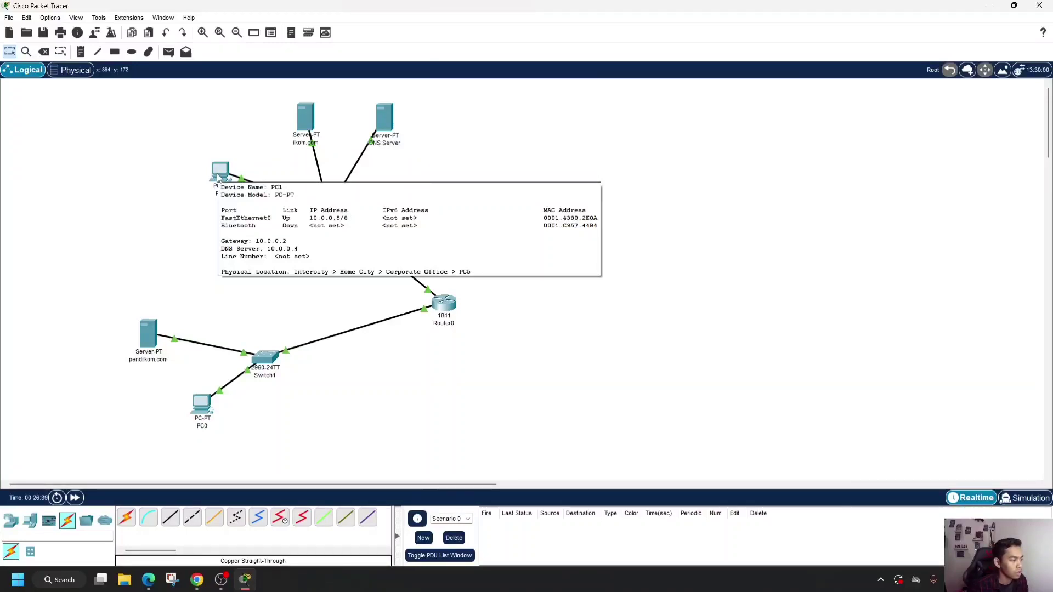
left_click(218, 174)
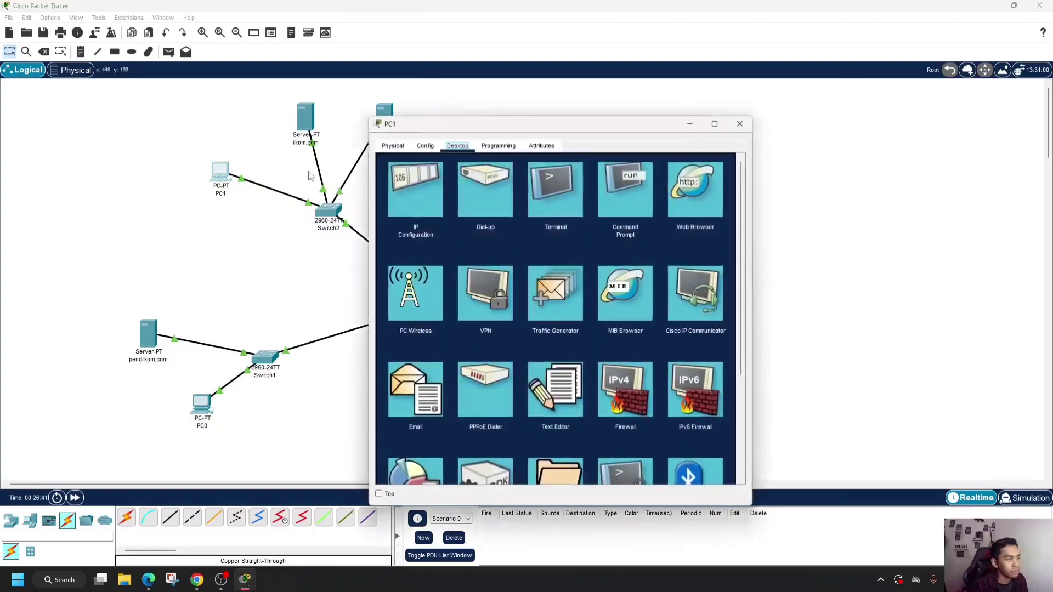
left_click(693, 204)
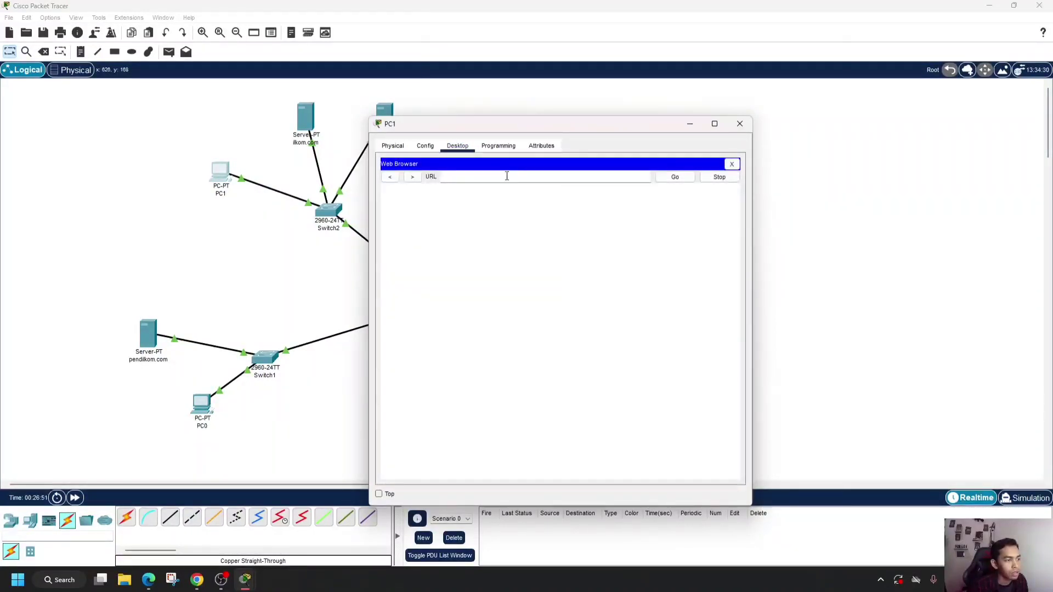
type("pendilkom")
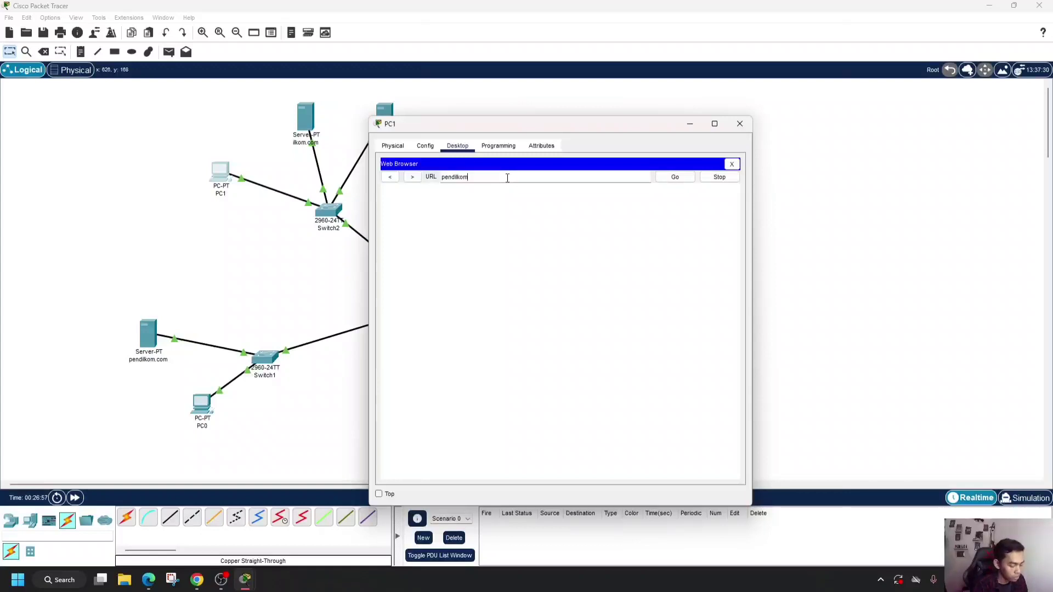
type(".com")
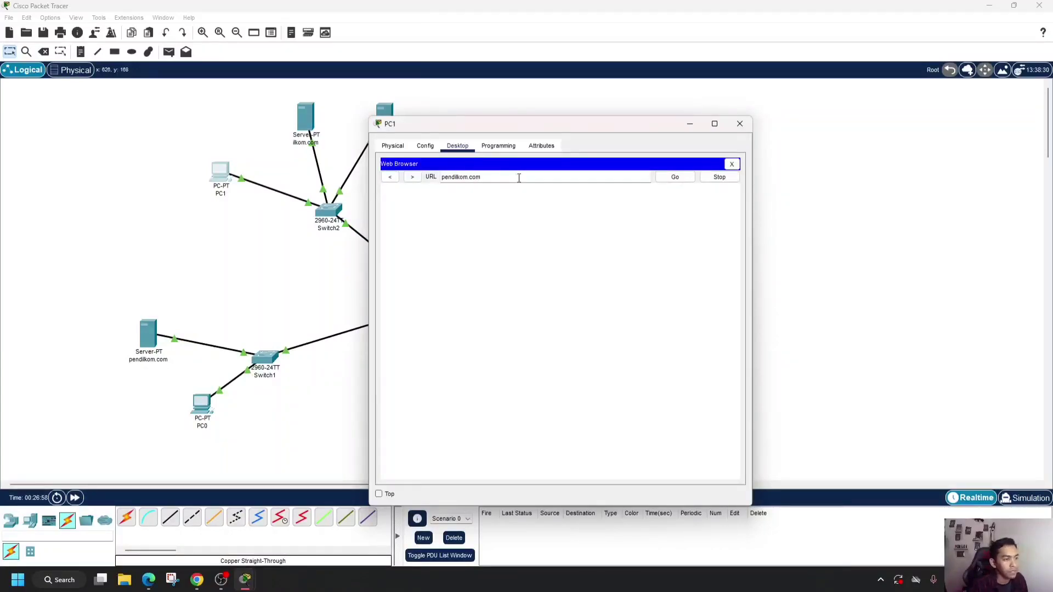
left_click(688, 181)
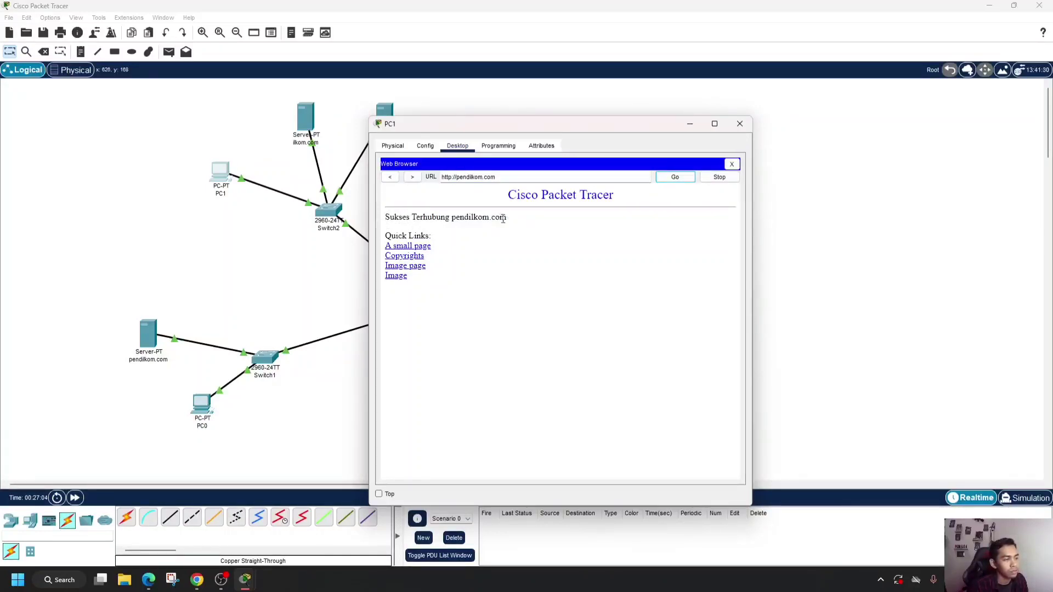
left_click_drag(535, 124, 669, 97)
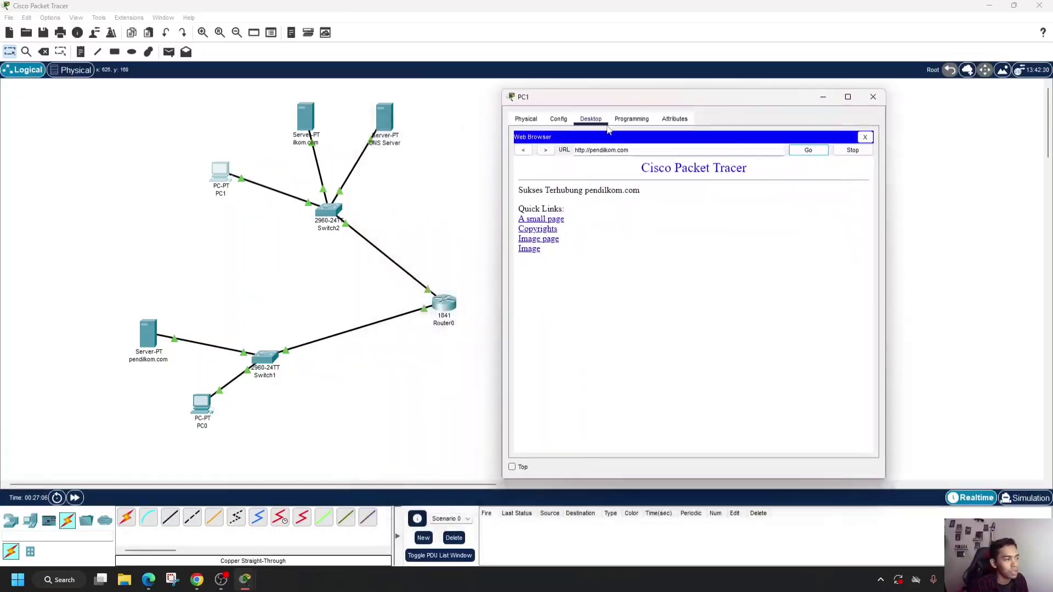
left_click(874, 96)
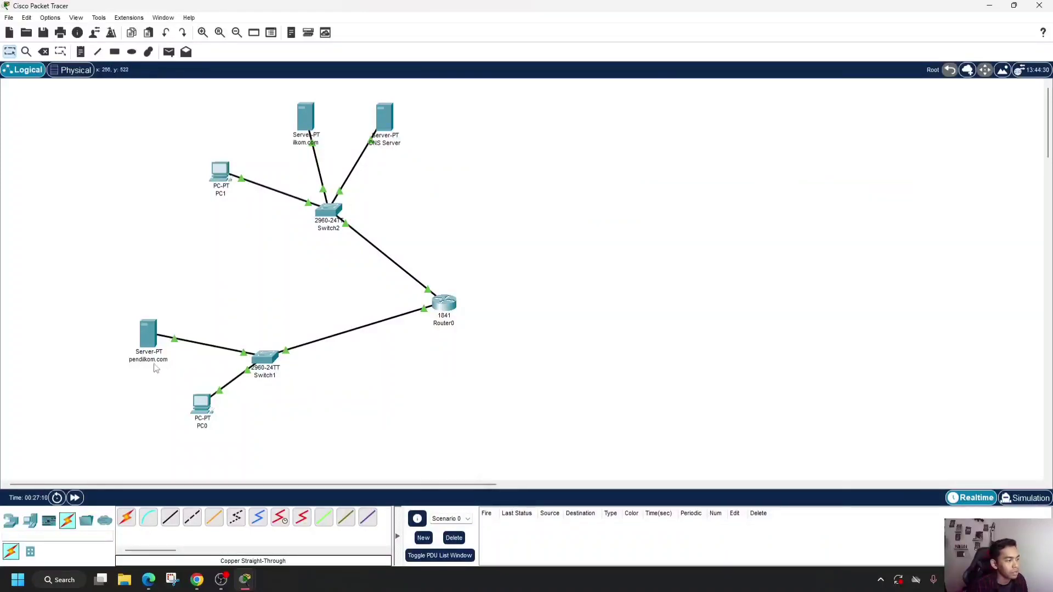
mouse_move(245, 580)
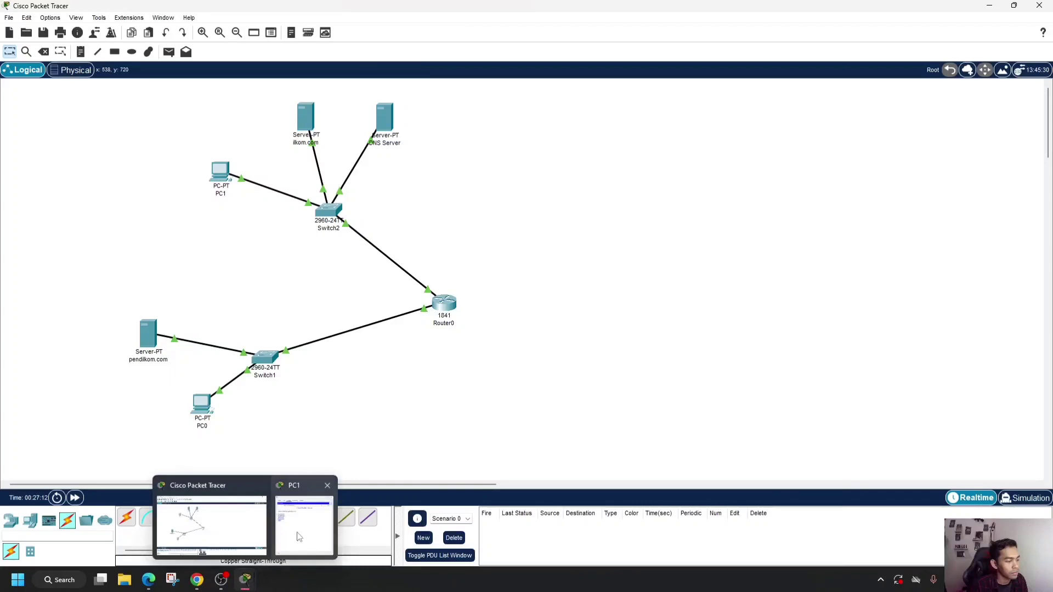
left_click(299, 536)
left_click(875, 101)
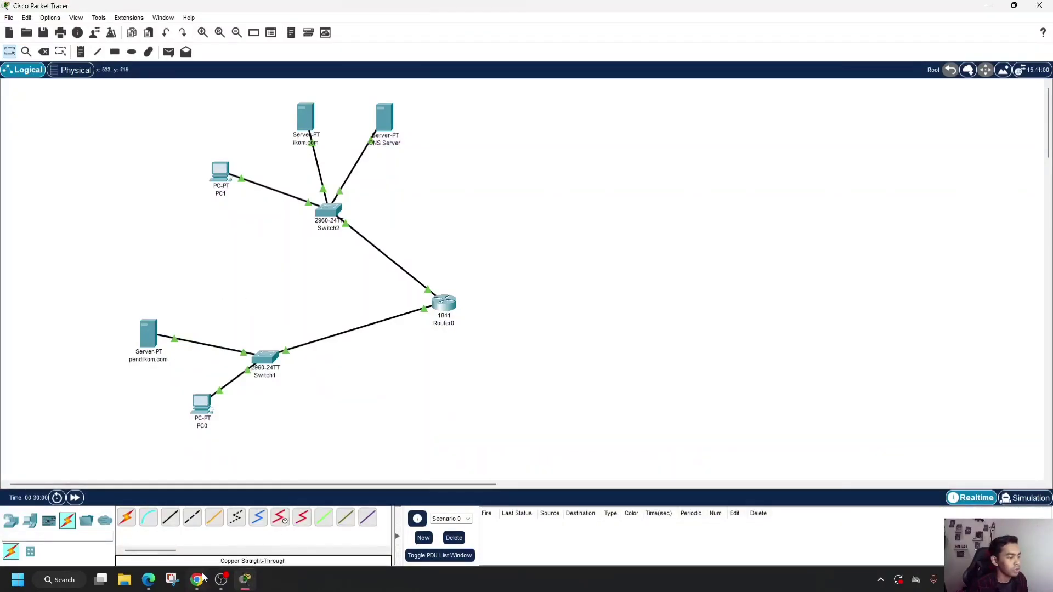
- Switch to Chrome and review the Tugas 3 task list on the assignment page
left_click(199, 579)
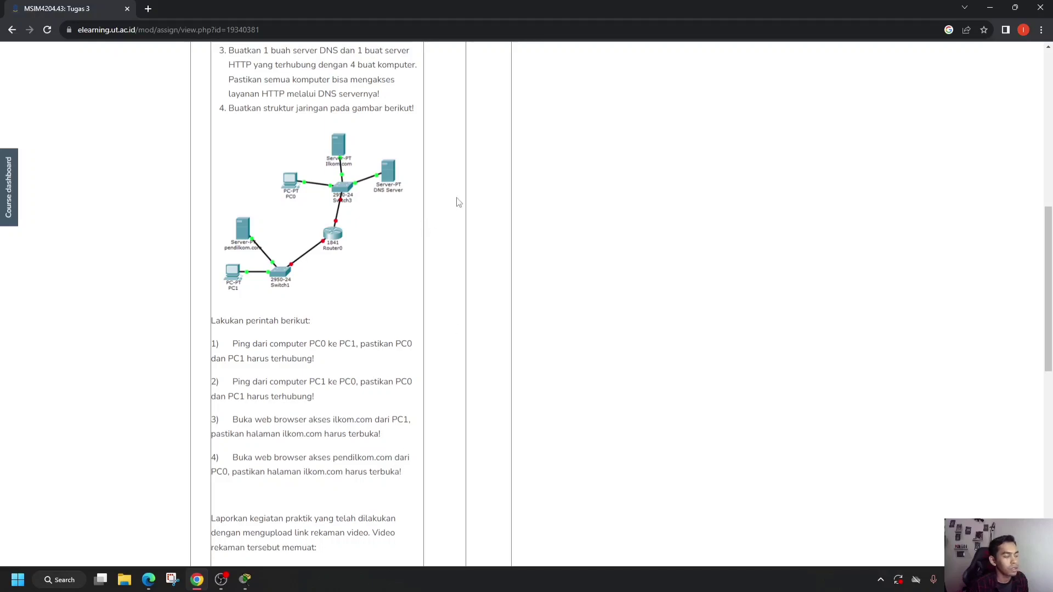
scroll(316, 317, "up", 9)
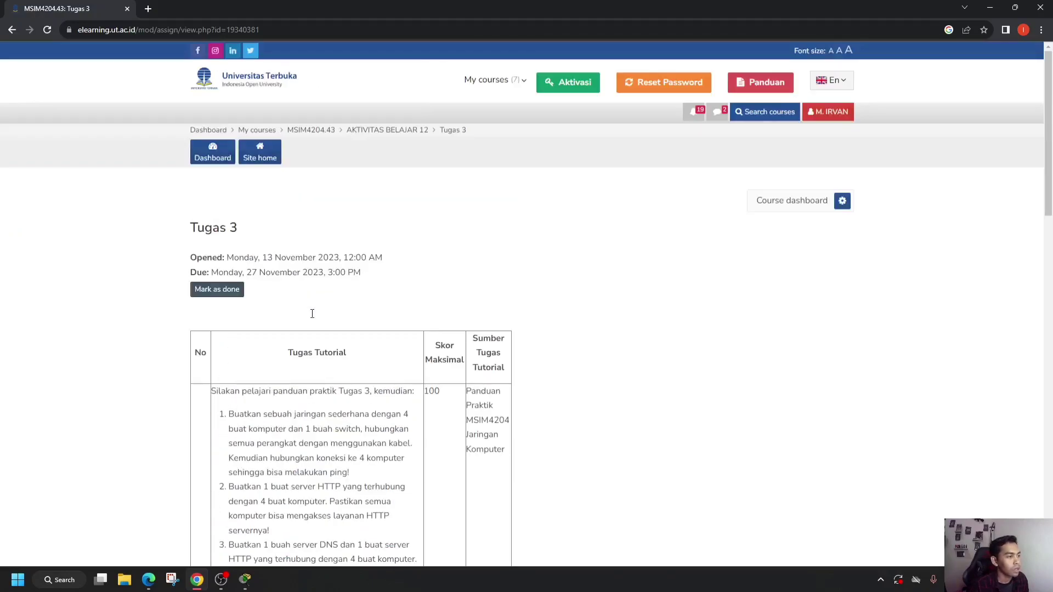
scroll(312, 314, "down", 2)
scroll(311, 317, "down", 2)
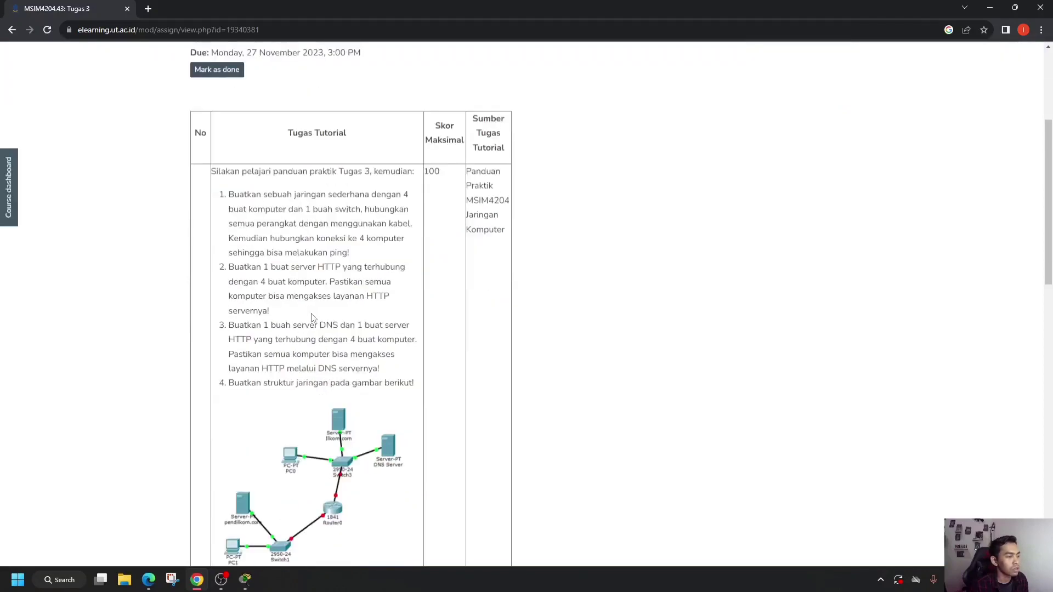
scroll(311, 317, "down", 1)
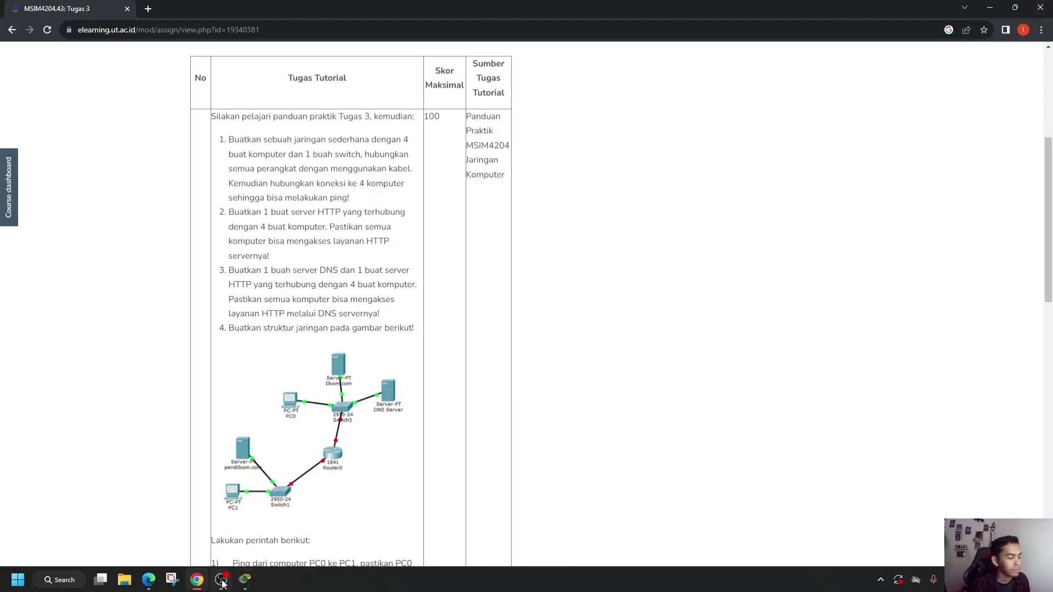
mouse_move(224, 579)
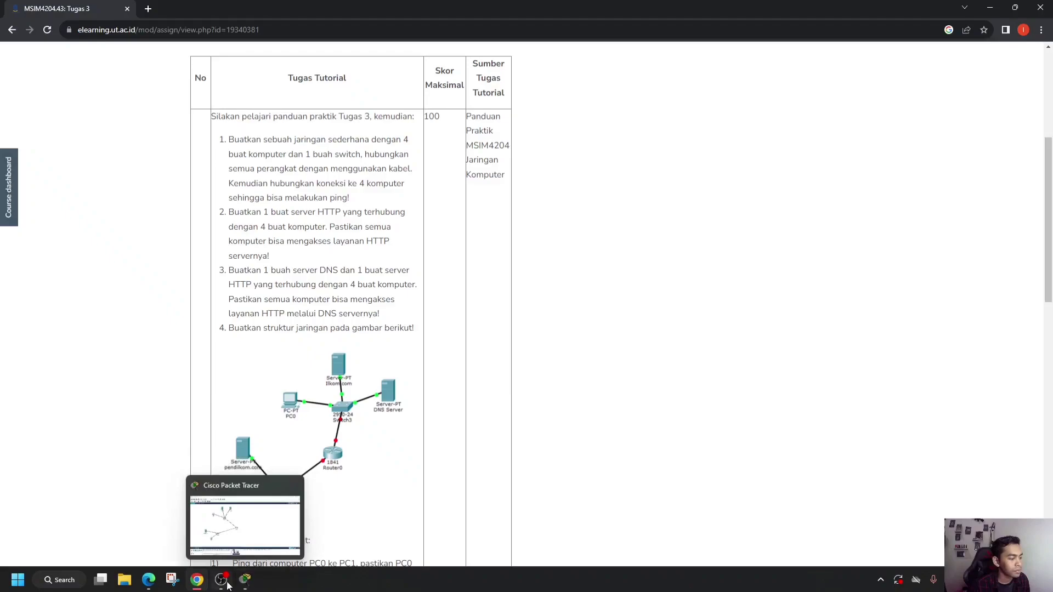